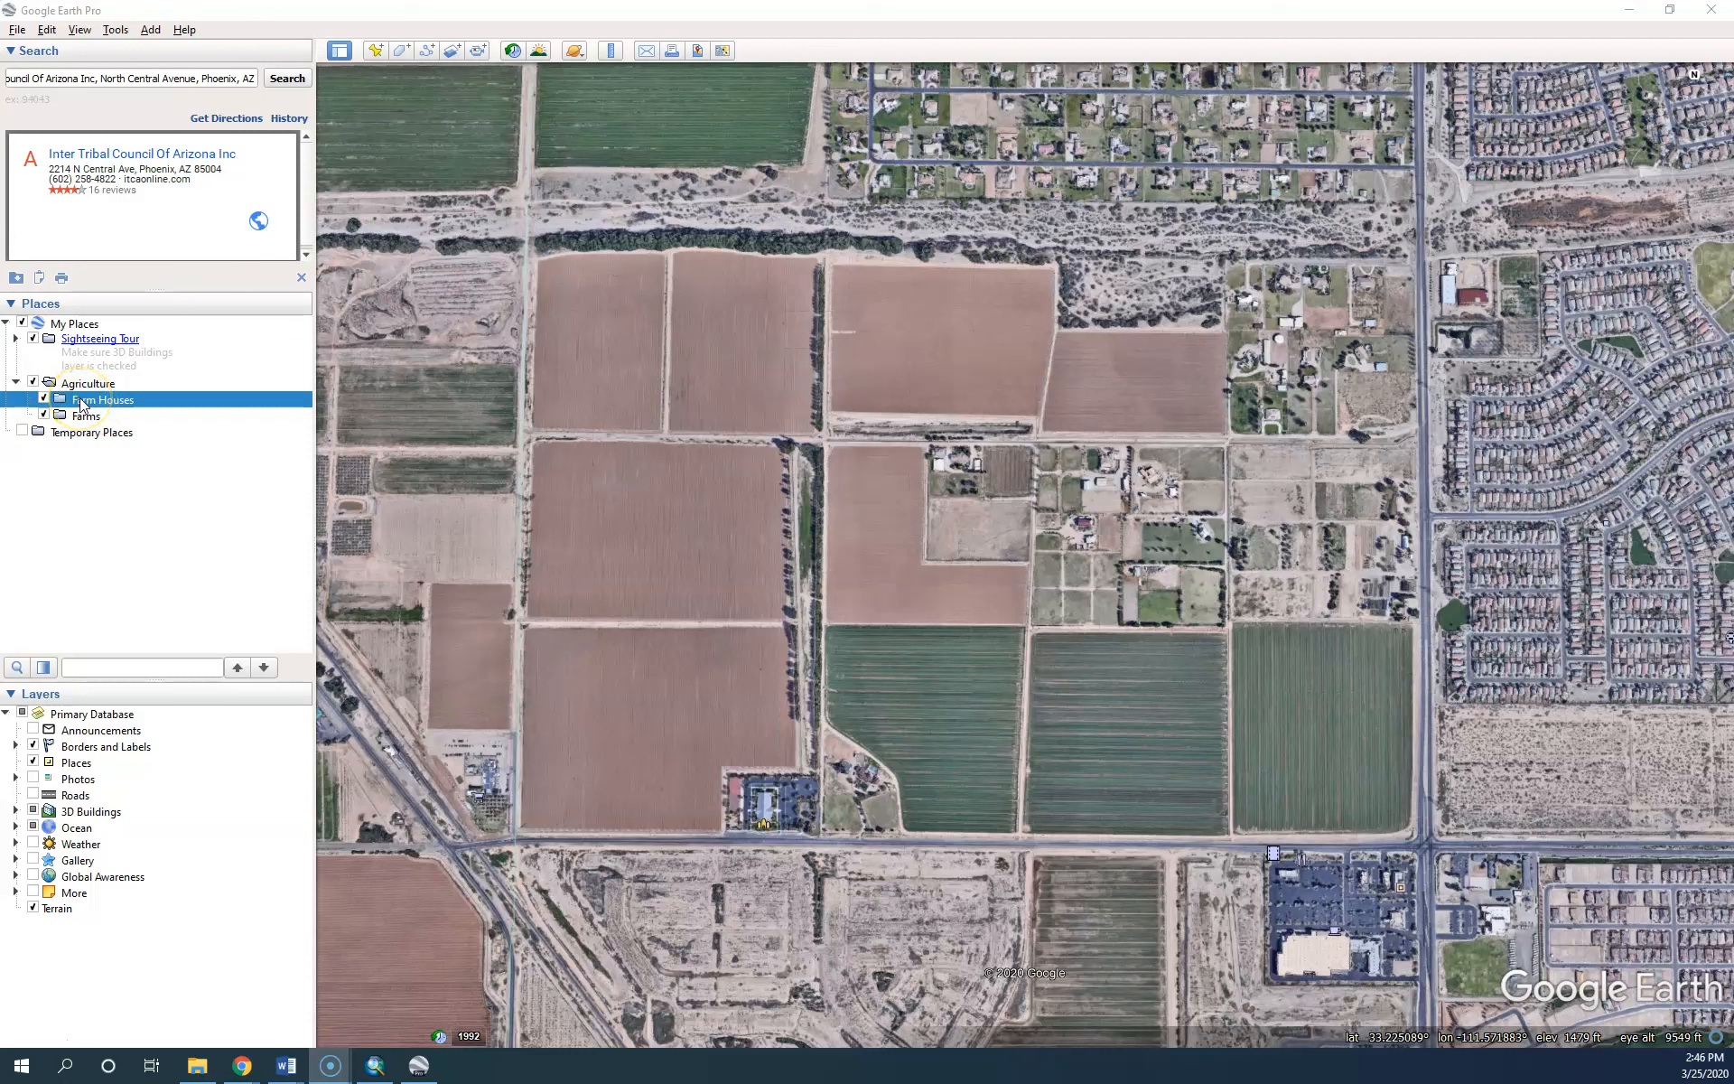
Add a new placemark to the Farm Houses folder and drag its settings dialog off the map
{"action": "right_click", "coordinate": [81, 402]}
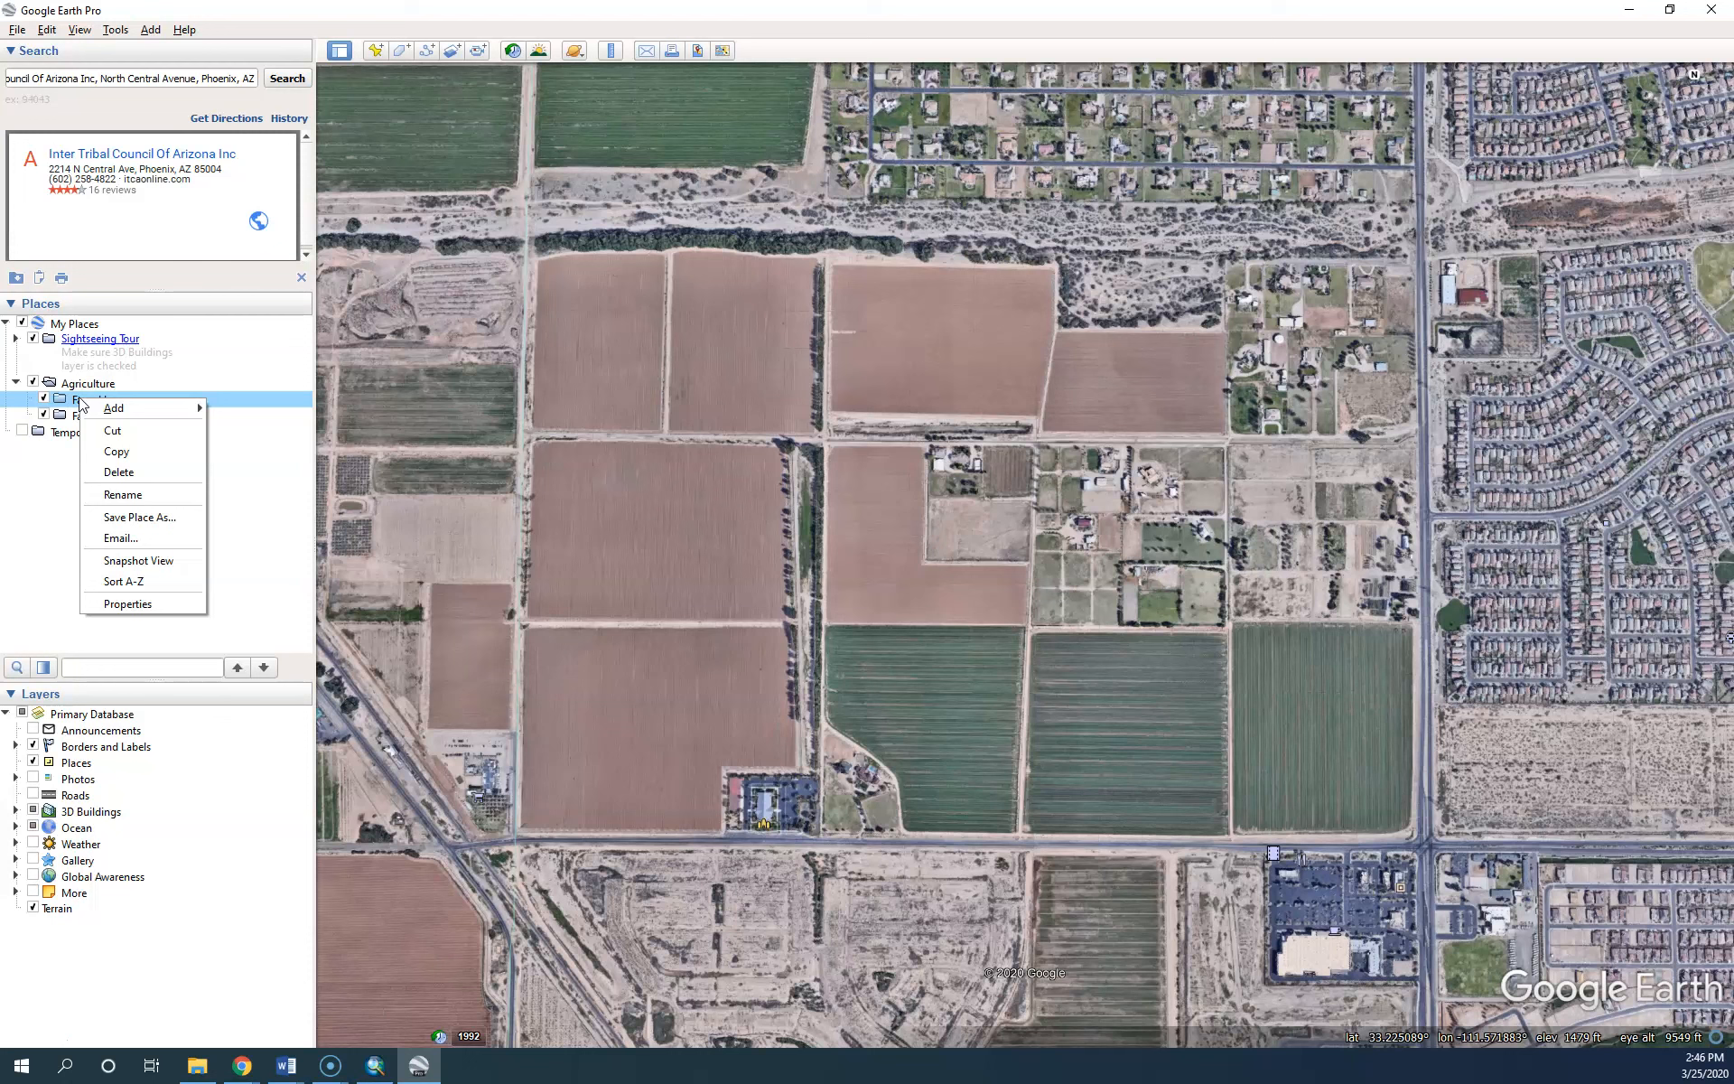
{"action": "mouse_move", "coordinate": [114, 408]}
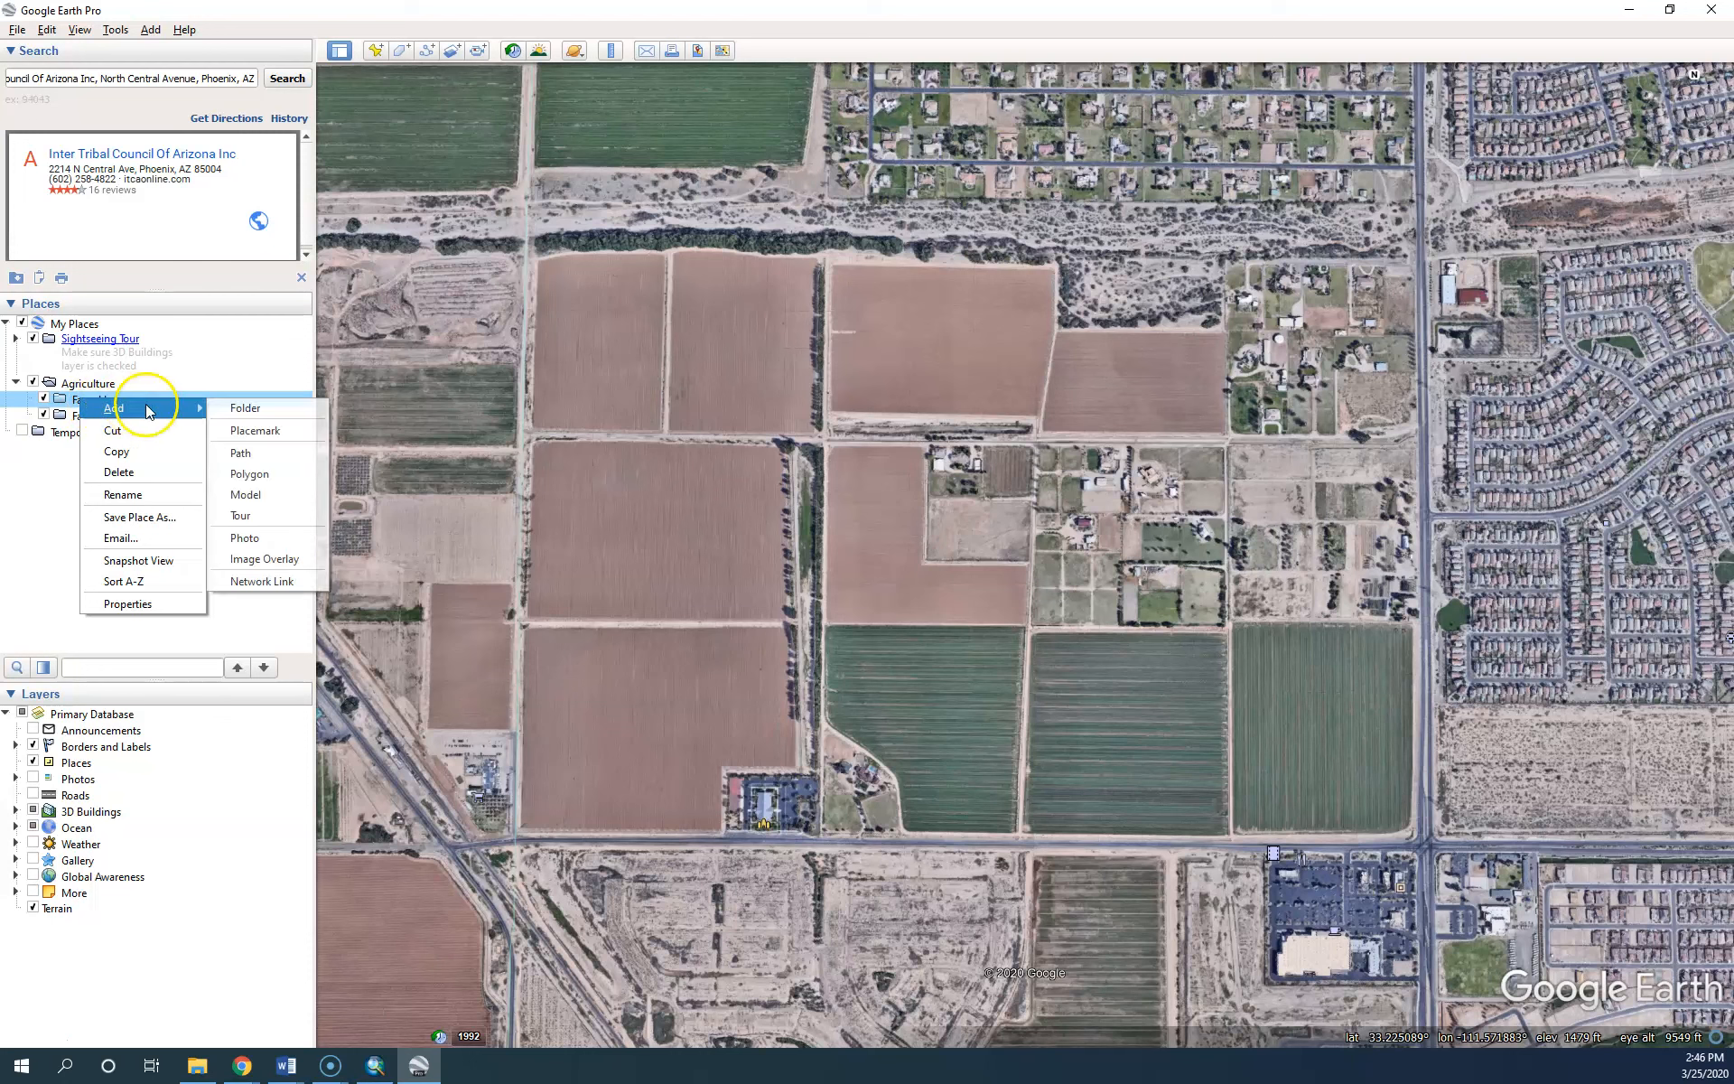
{"action": "left_click", "coordinate": [246, 430]}
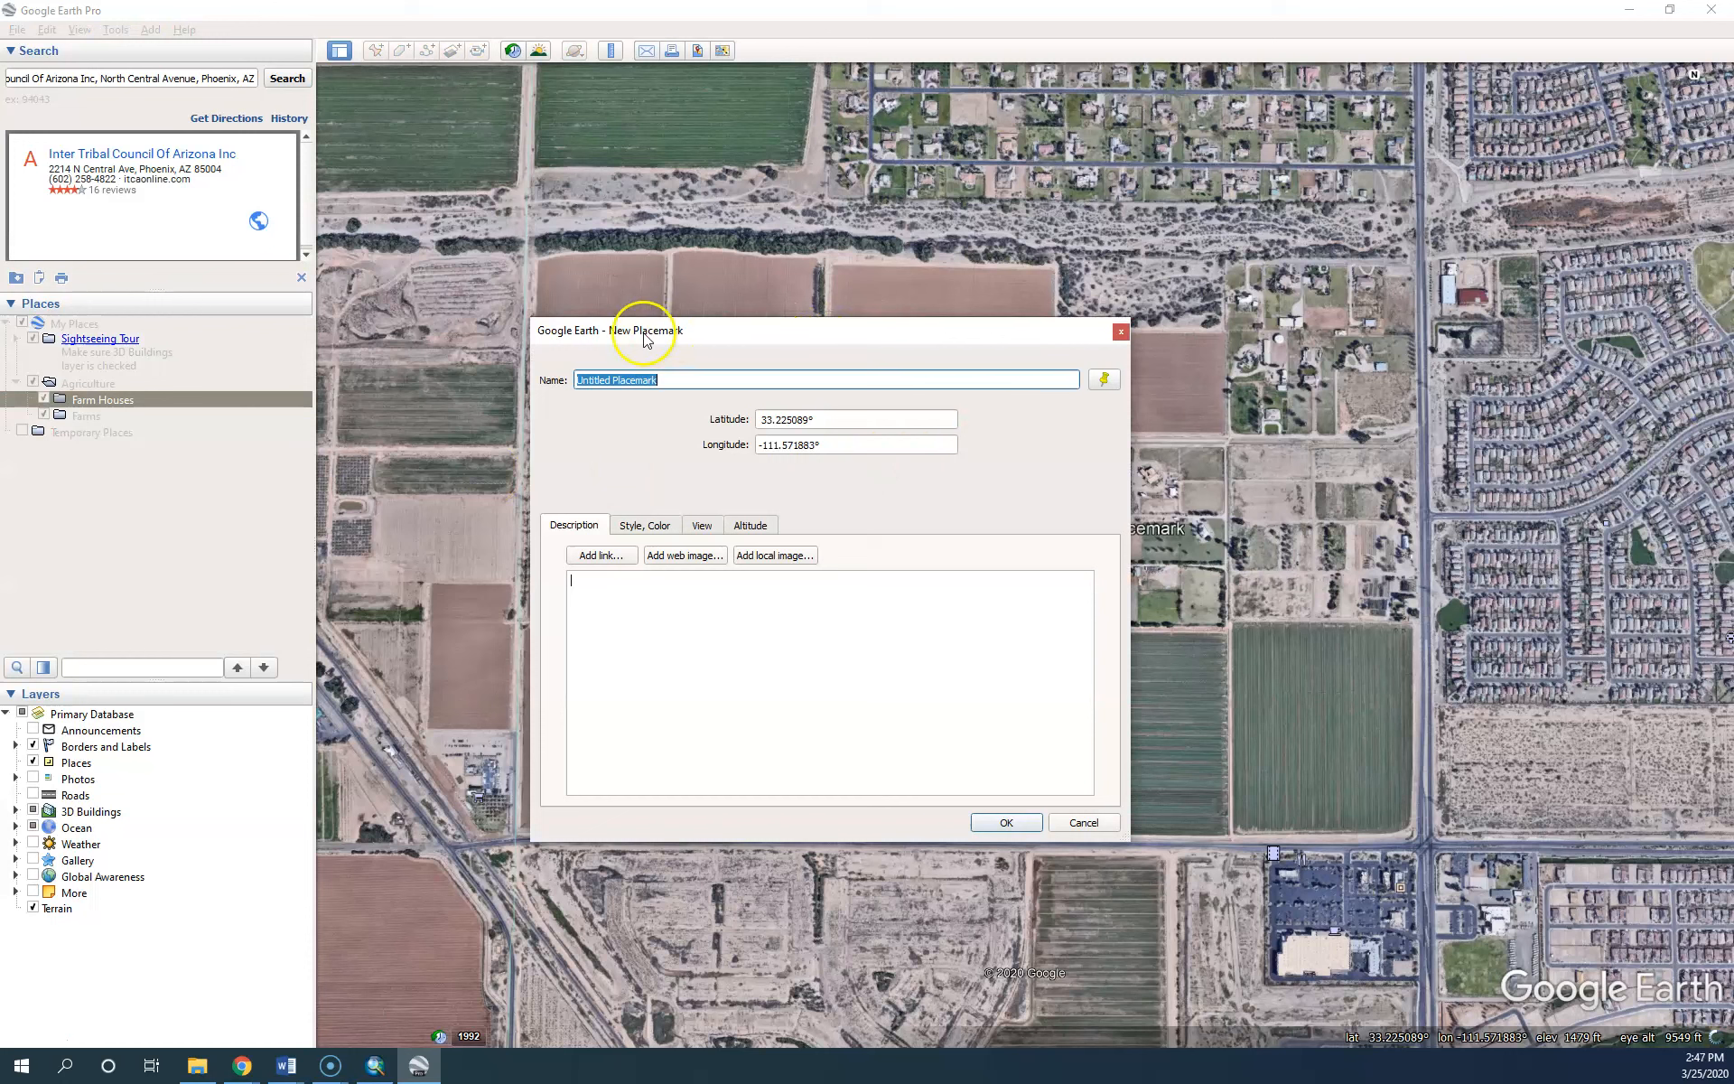
{"action": "left_click_drag", "start_coordinate": [763, 338], "coordinate": [1343, 263]}
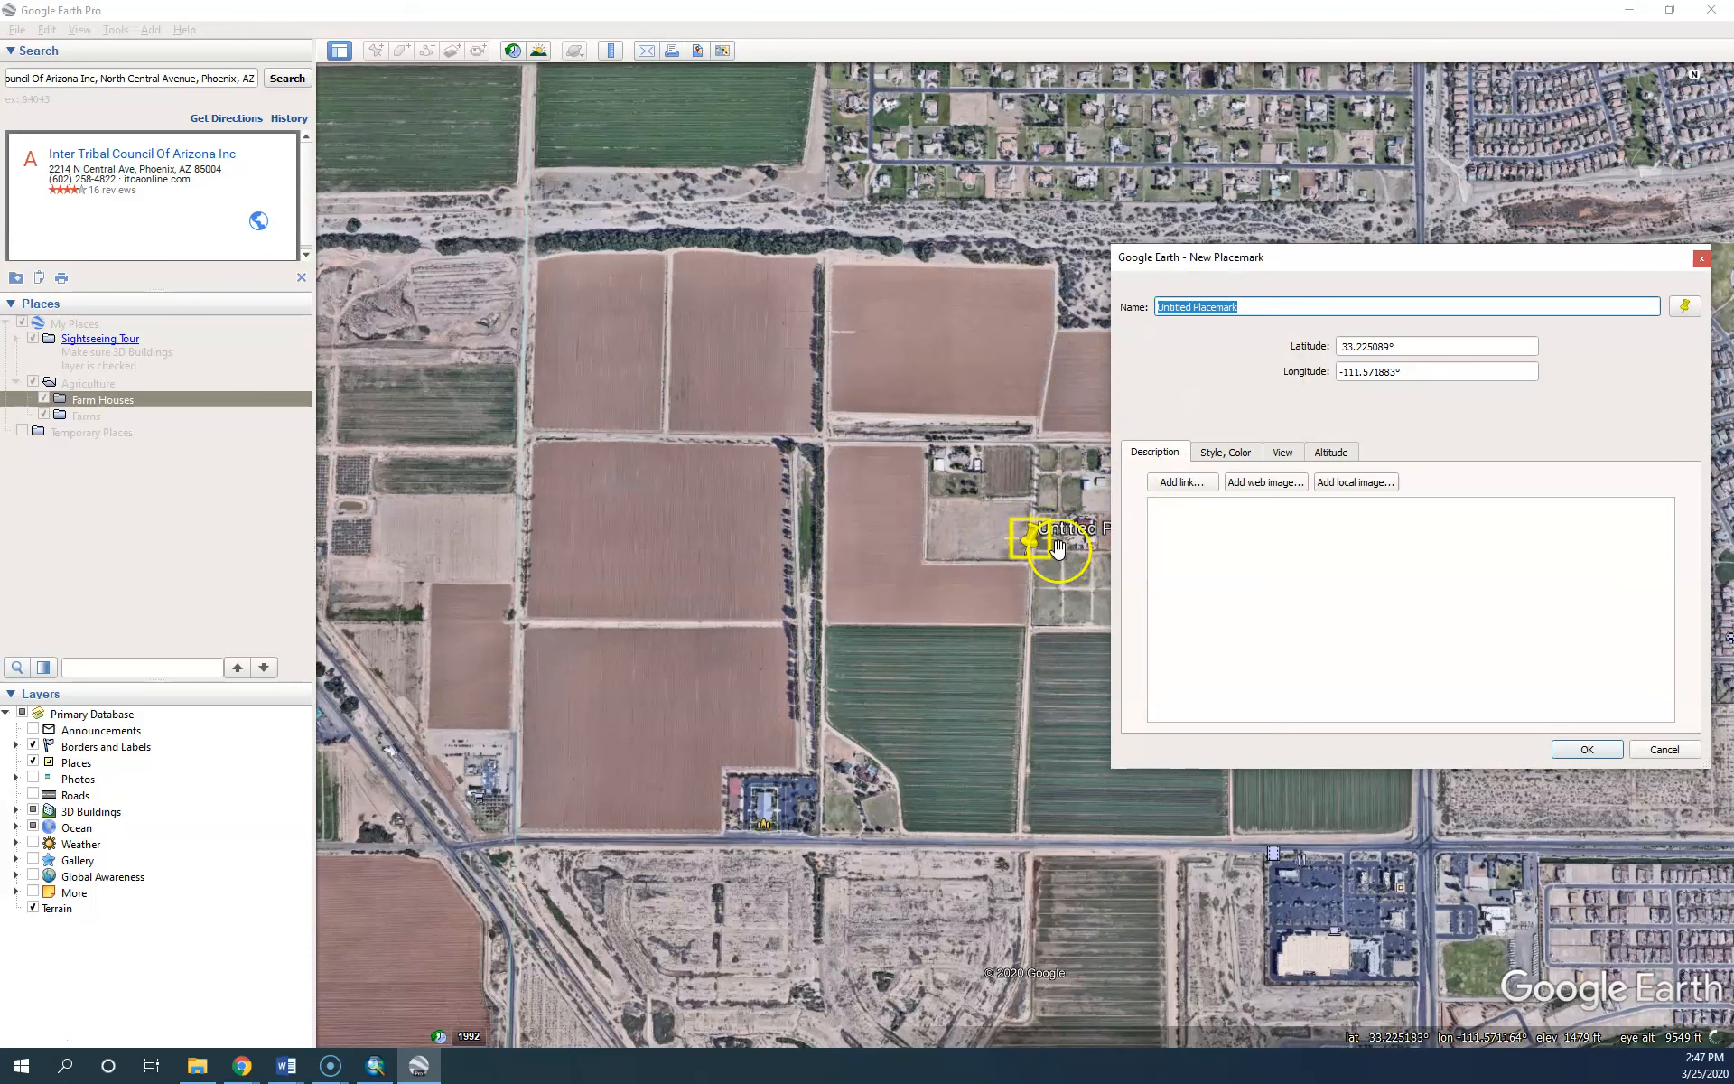
{"action": "left_click", "coordinate": [1031, 546]}
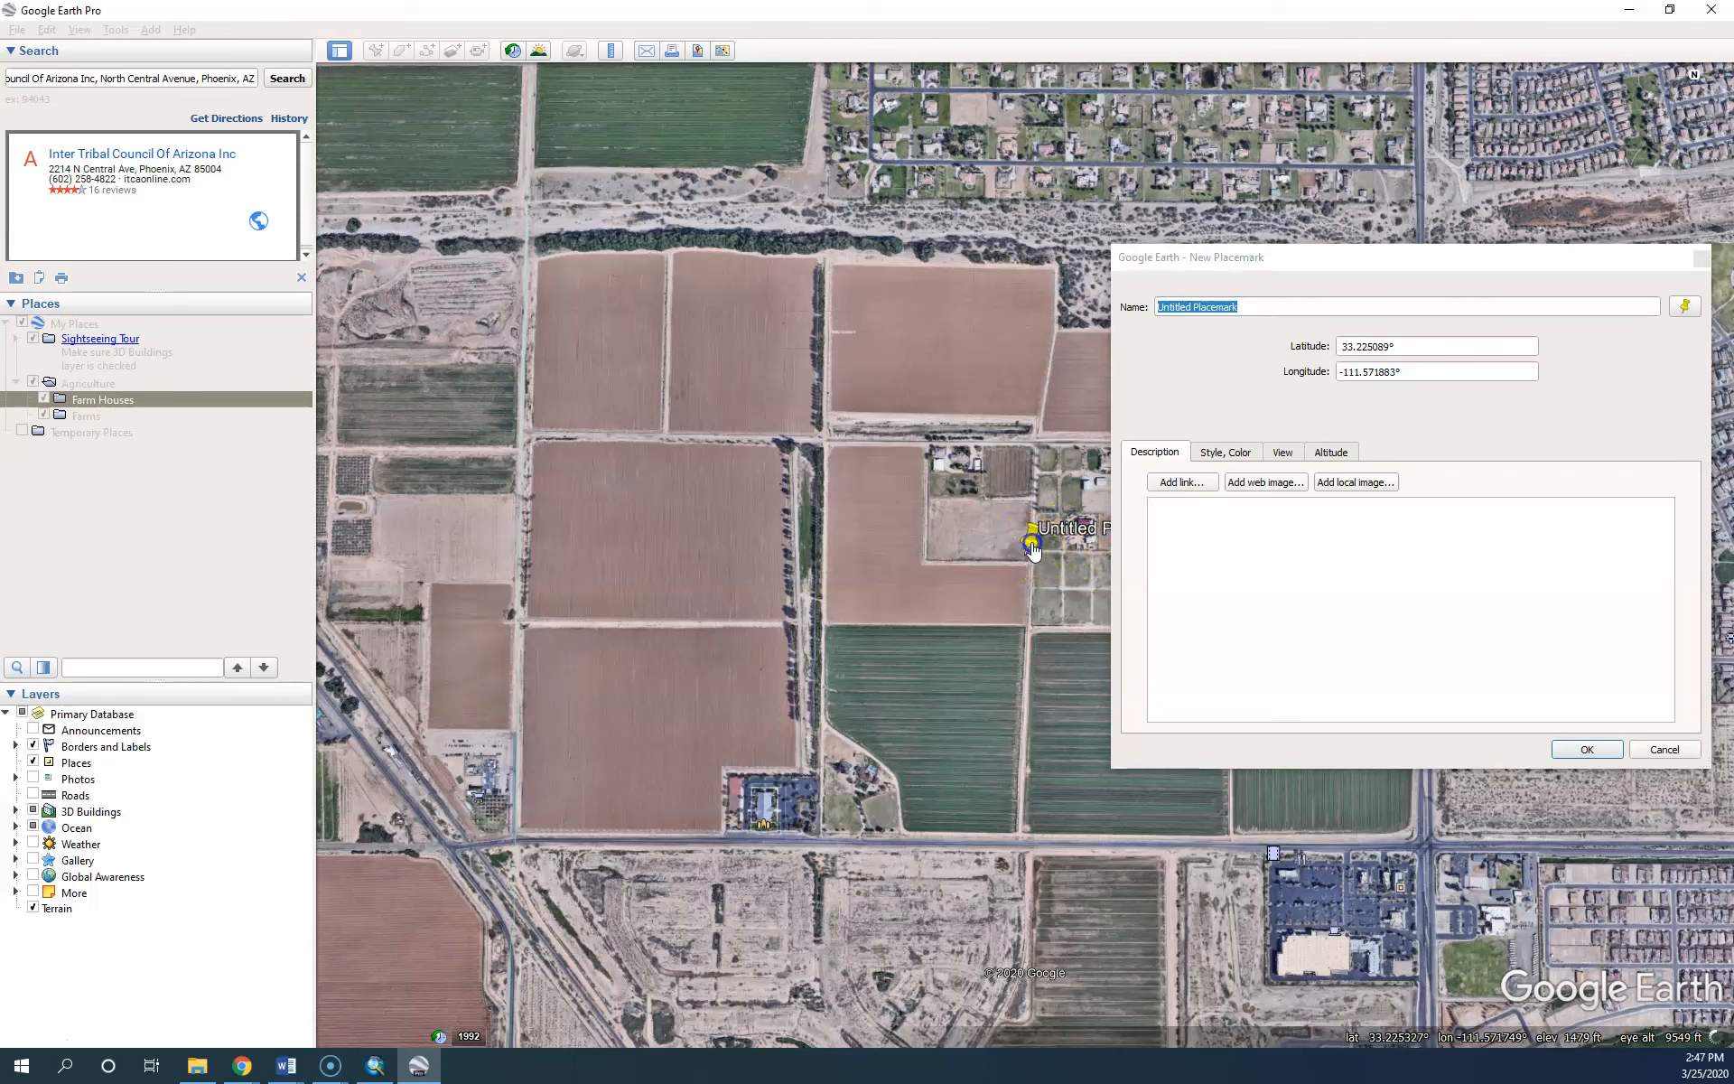
{"action": "left_click_drag", "start_coordinate": [1033, 549], "coordinate": [962, 466]}
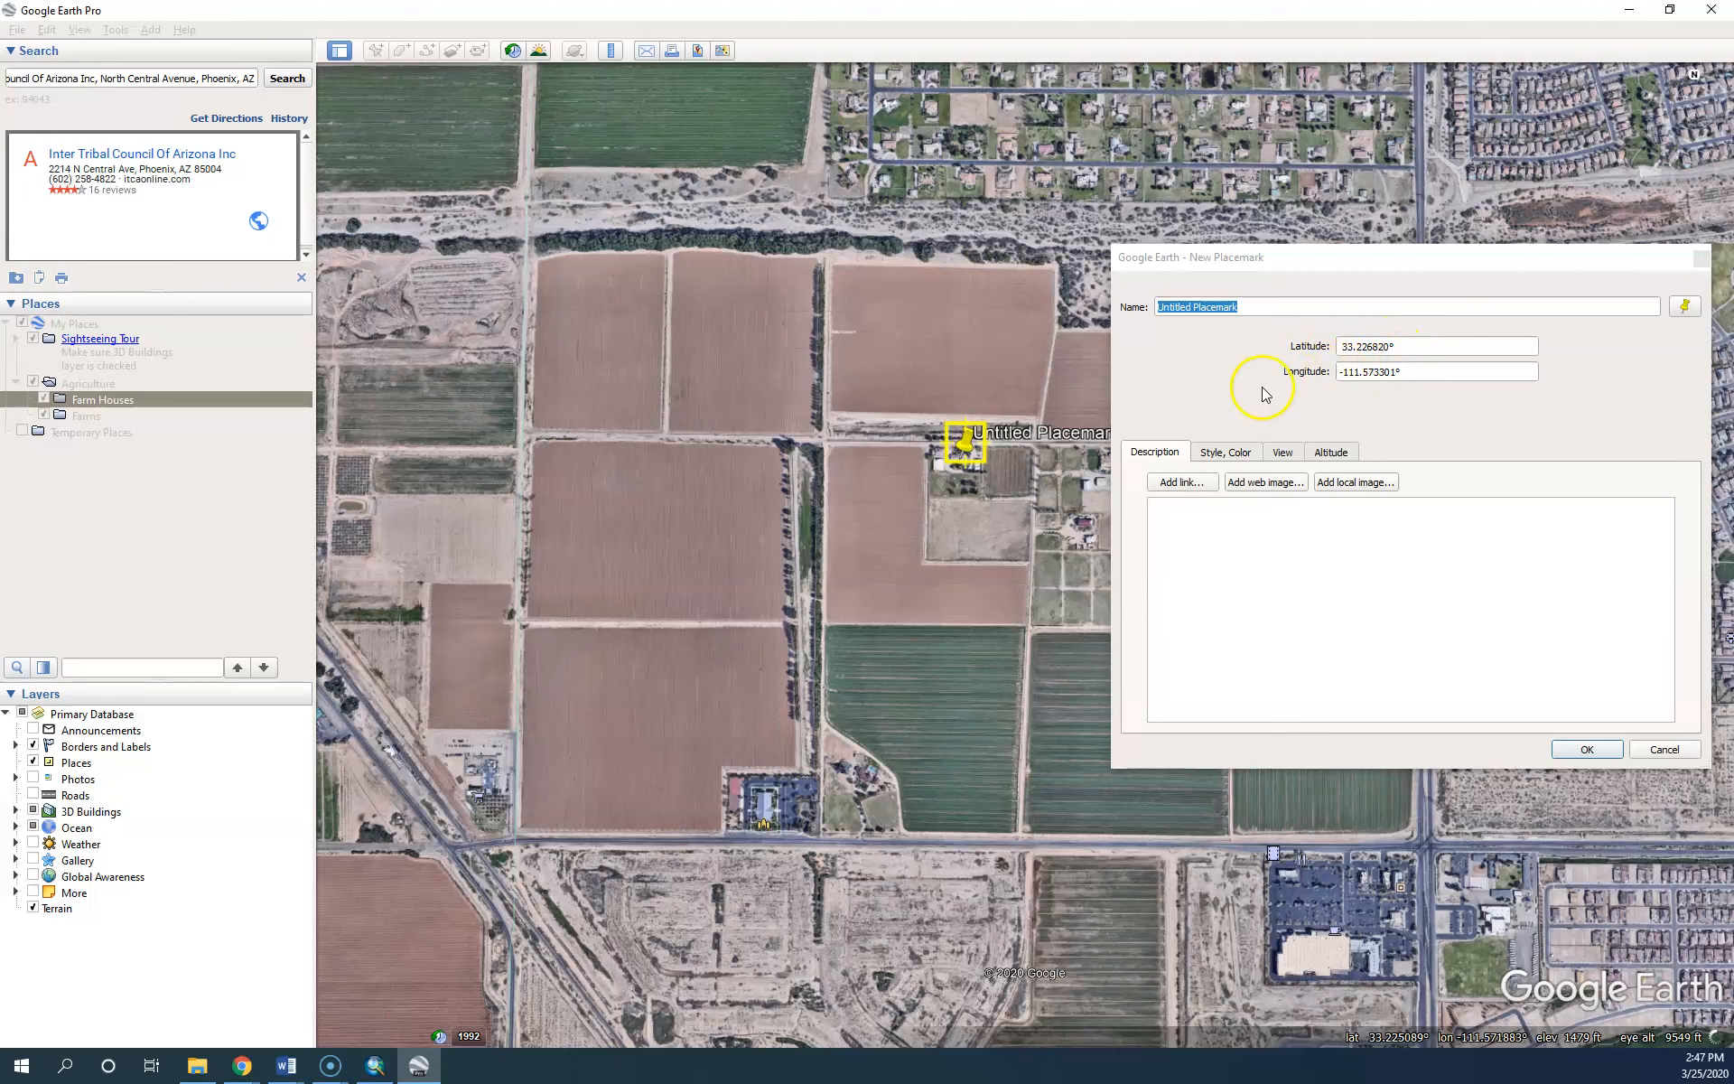
{"action": "left_click", "coordinate": [1329, 451]}
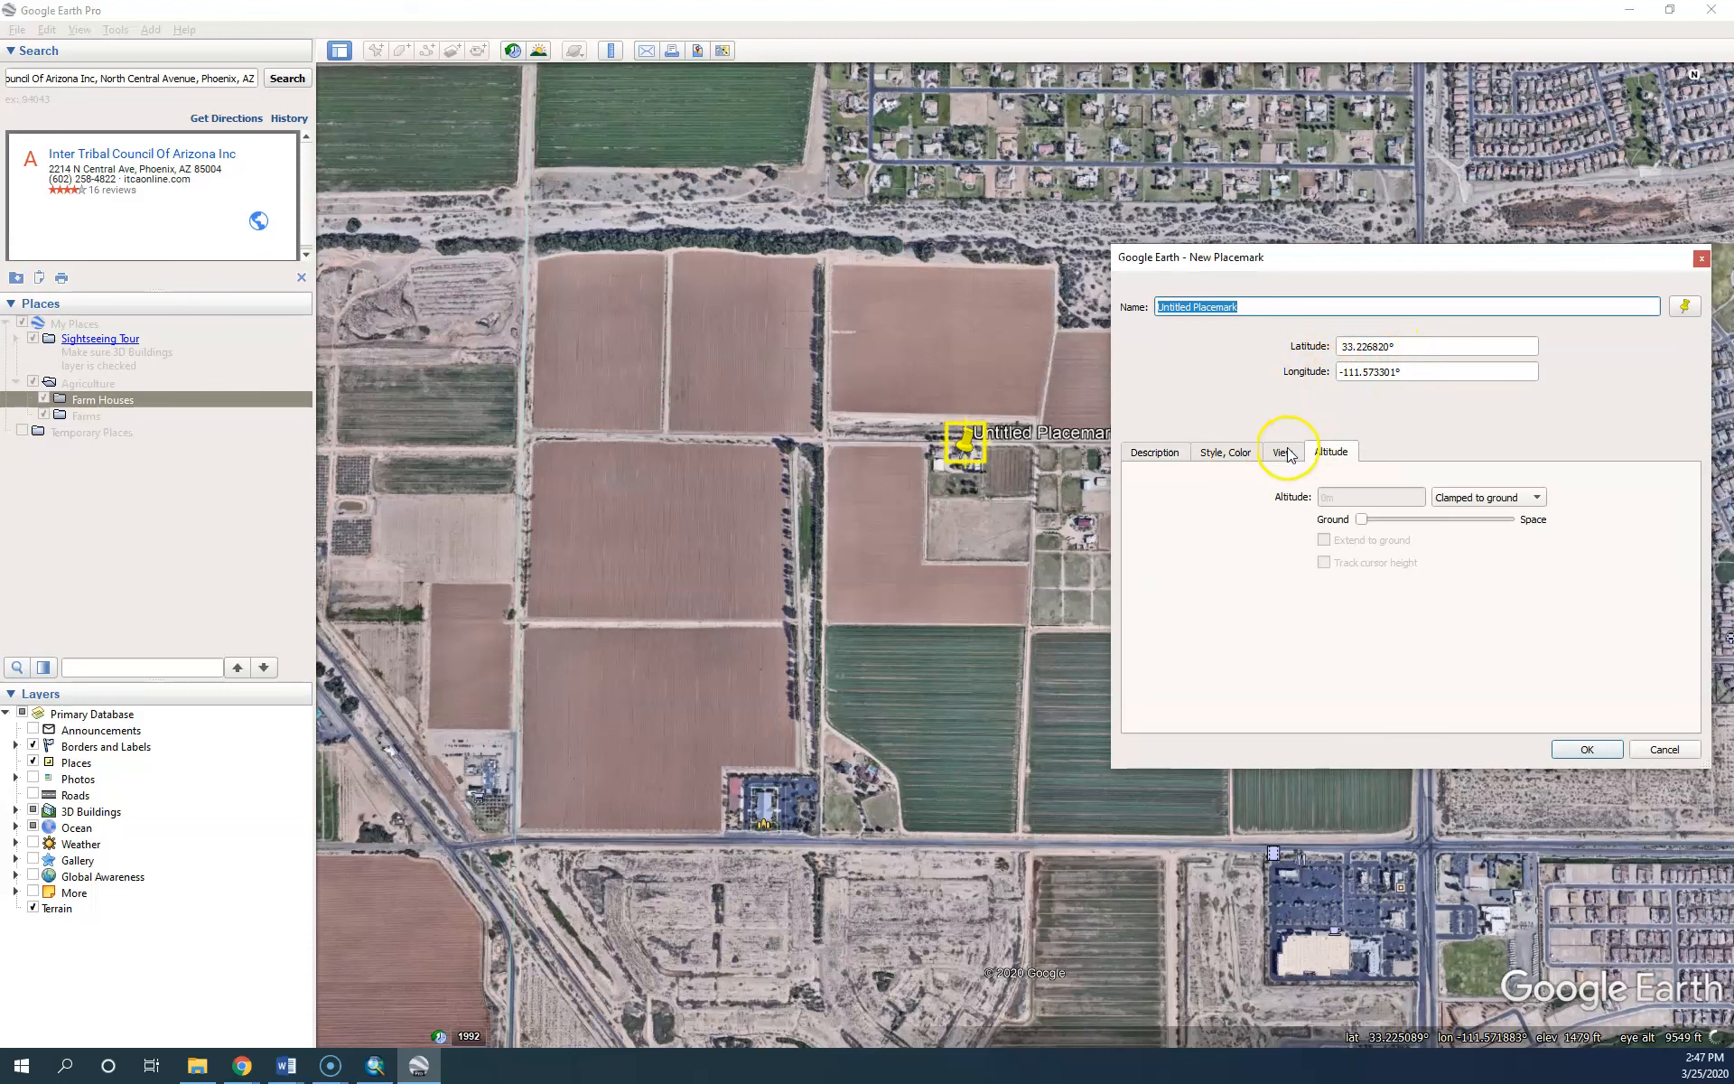
{"action": "left_click", "coordinate": [1286, 452]}
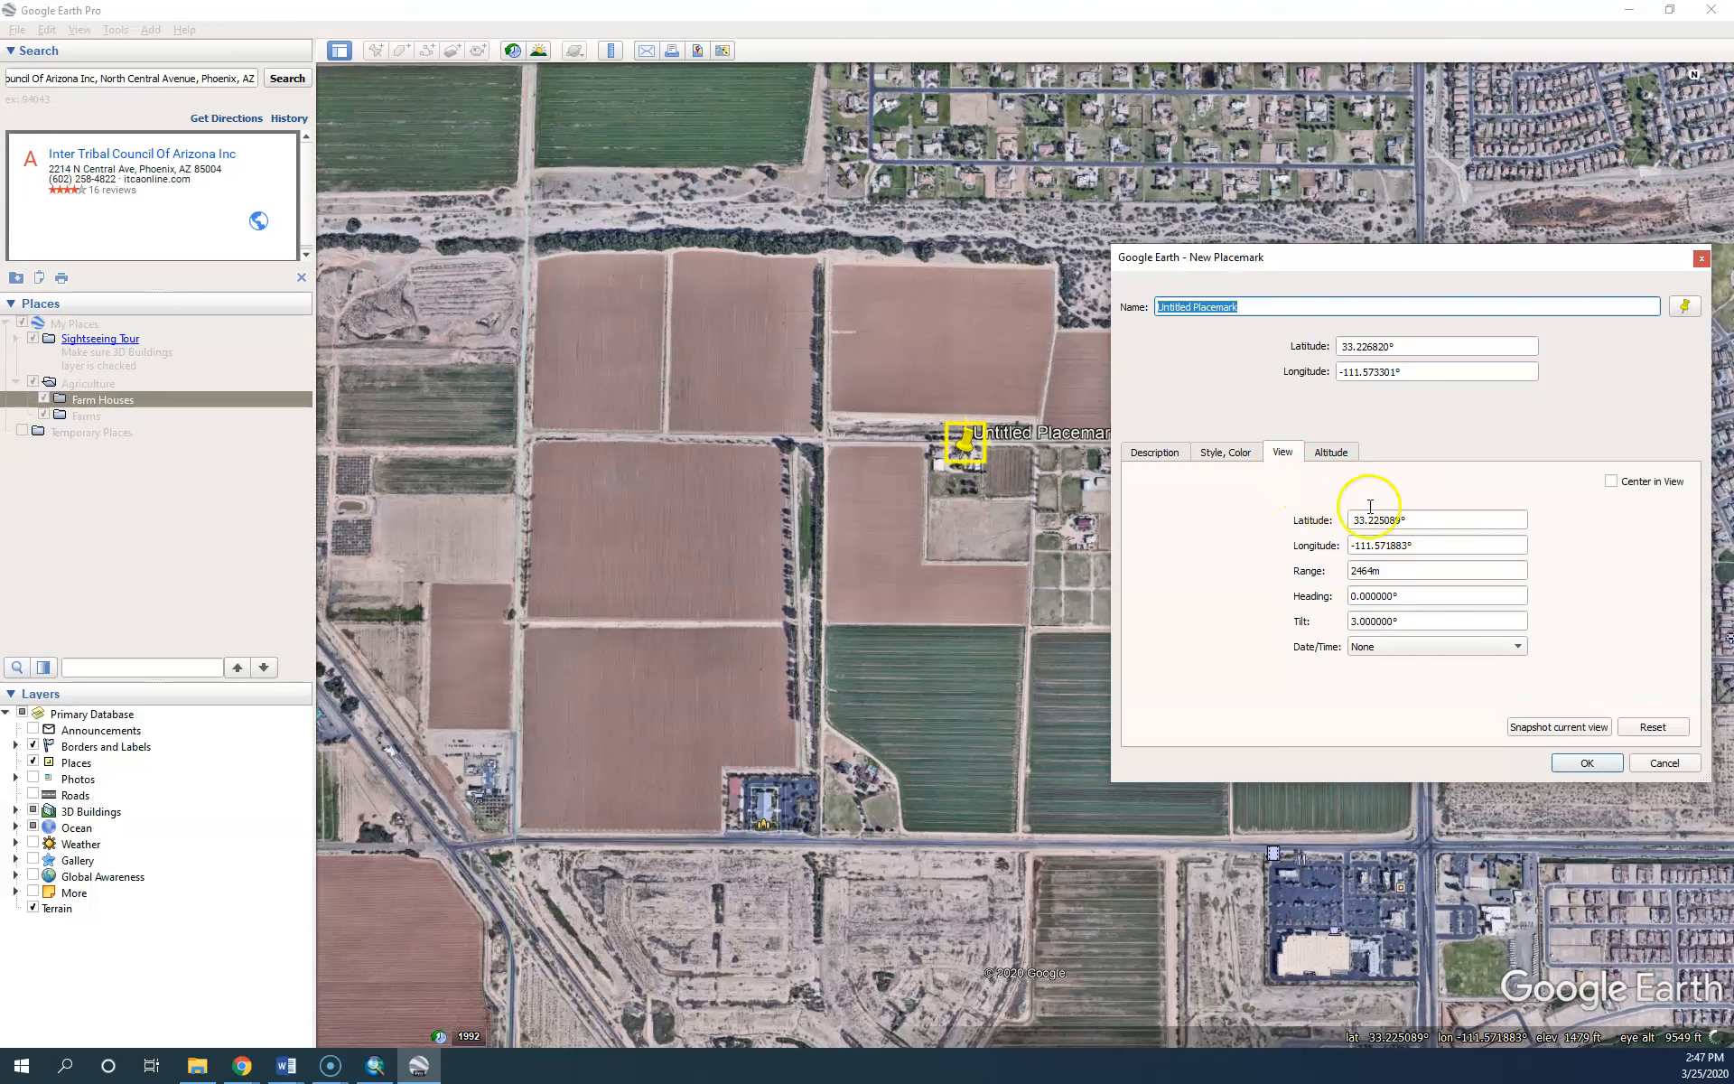
{"action": "left_click", "coordinate": [1223, 454]}
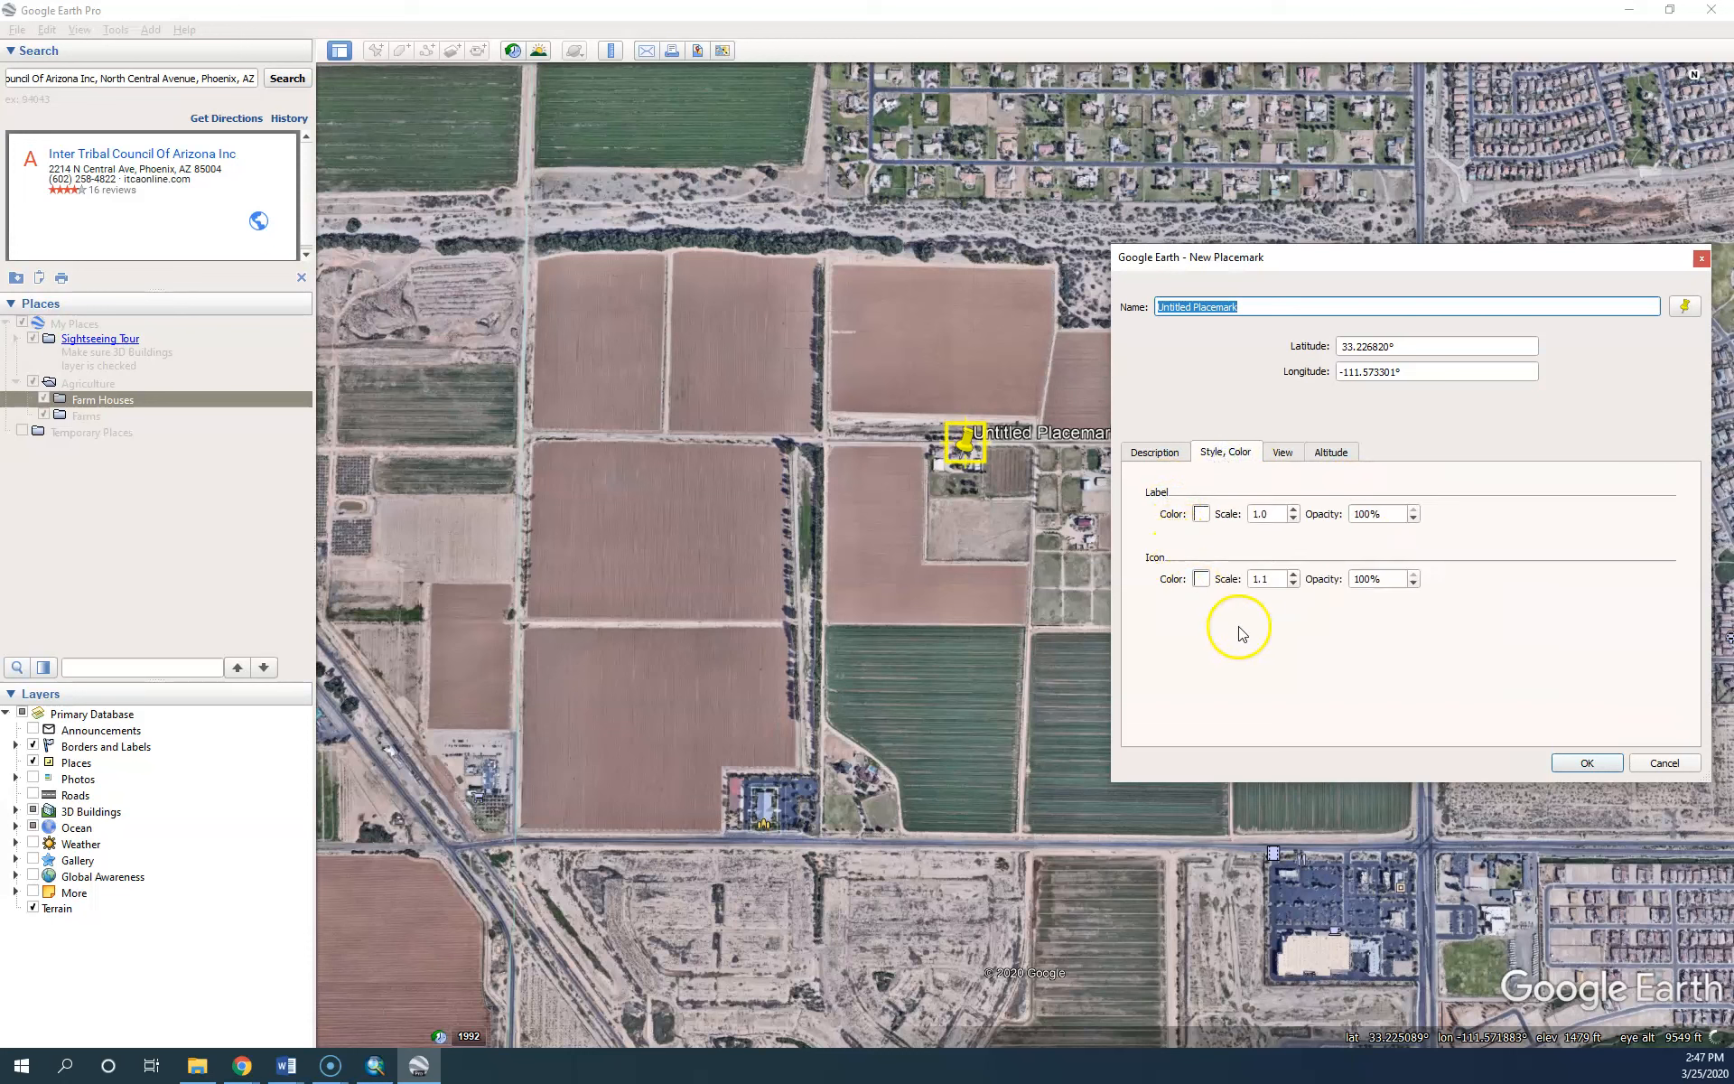
{"action": "left_click", "coordinate": [1161, 453]}
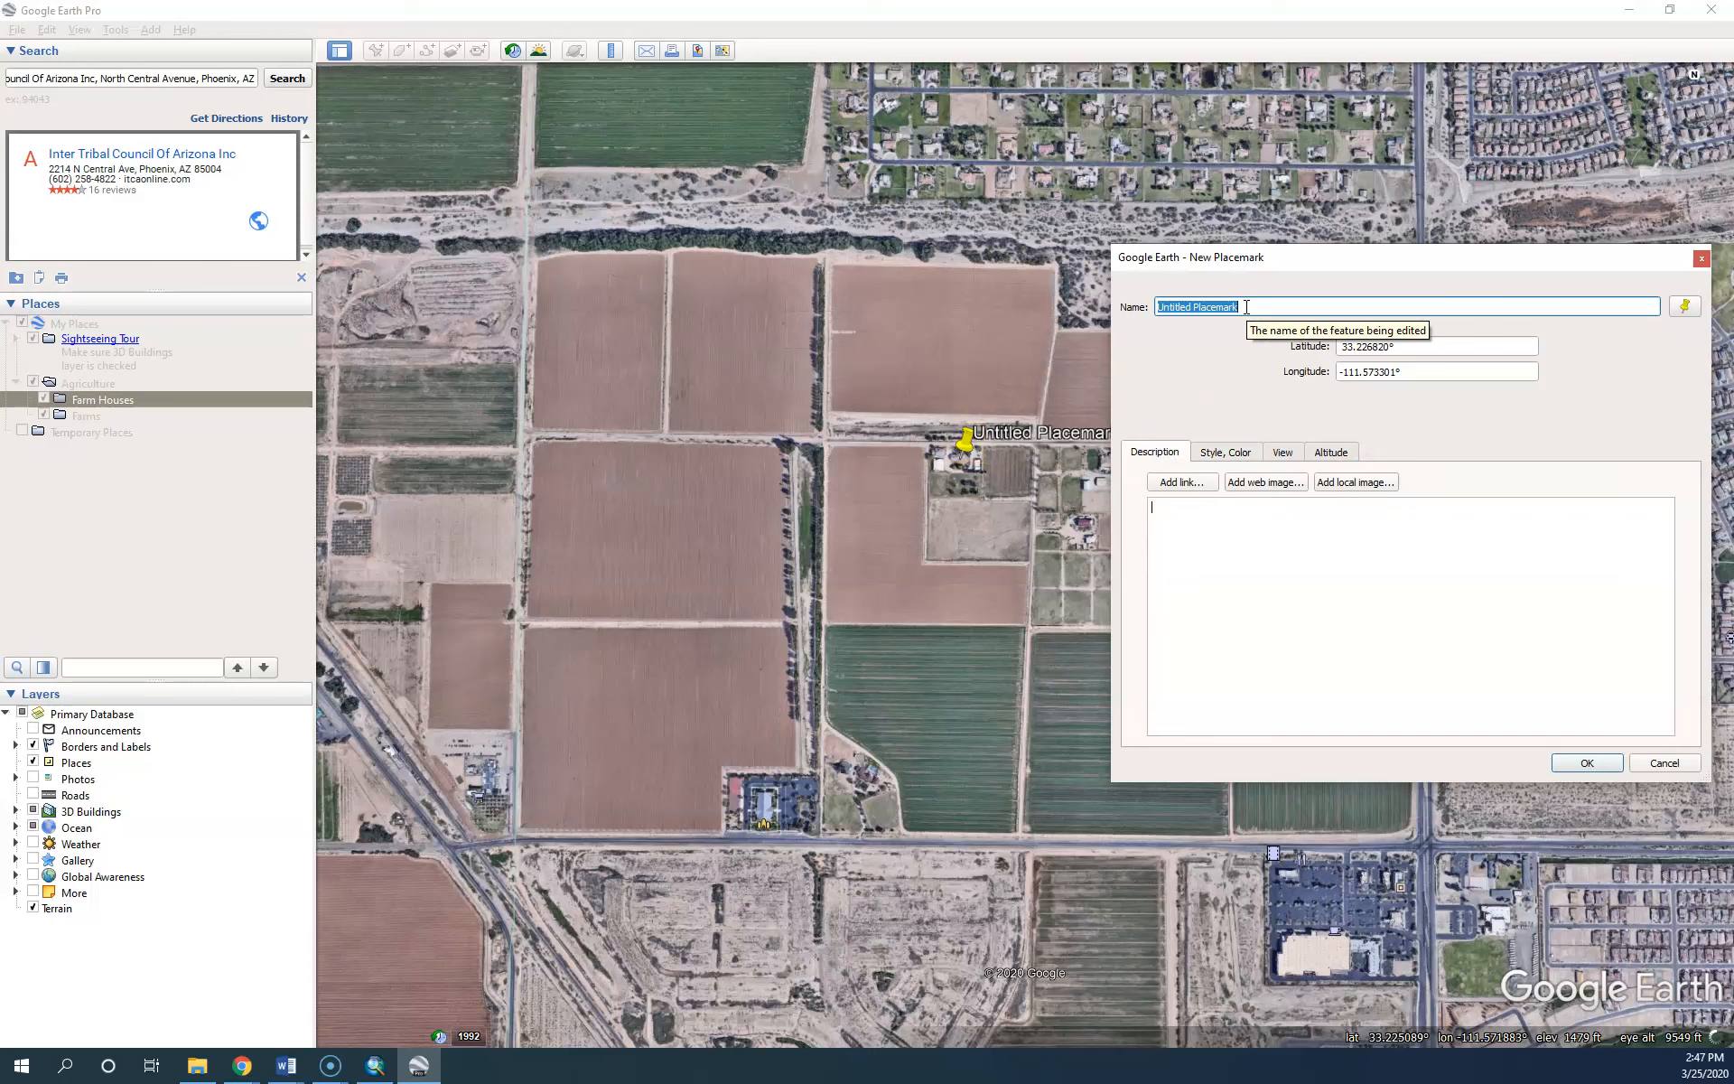
Name the placemark as the owner's home and describe the owner's name, Family Size: 6, House Size: 1400 square feet
{"action": "type", "text": "Frank's Home"}
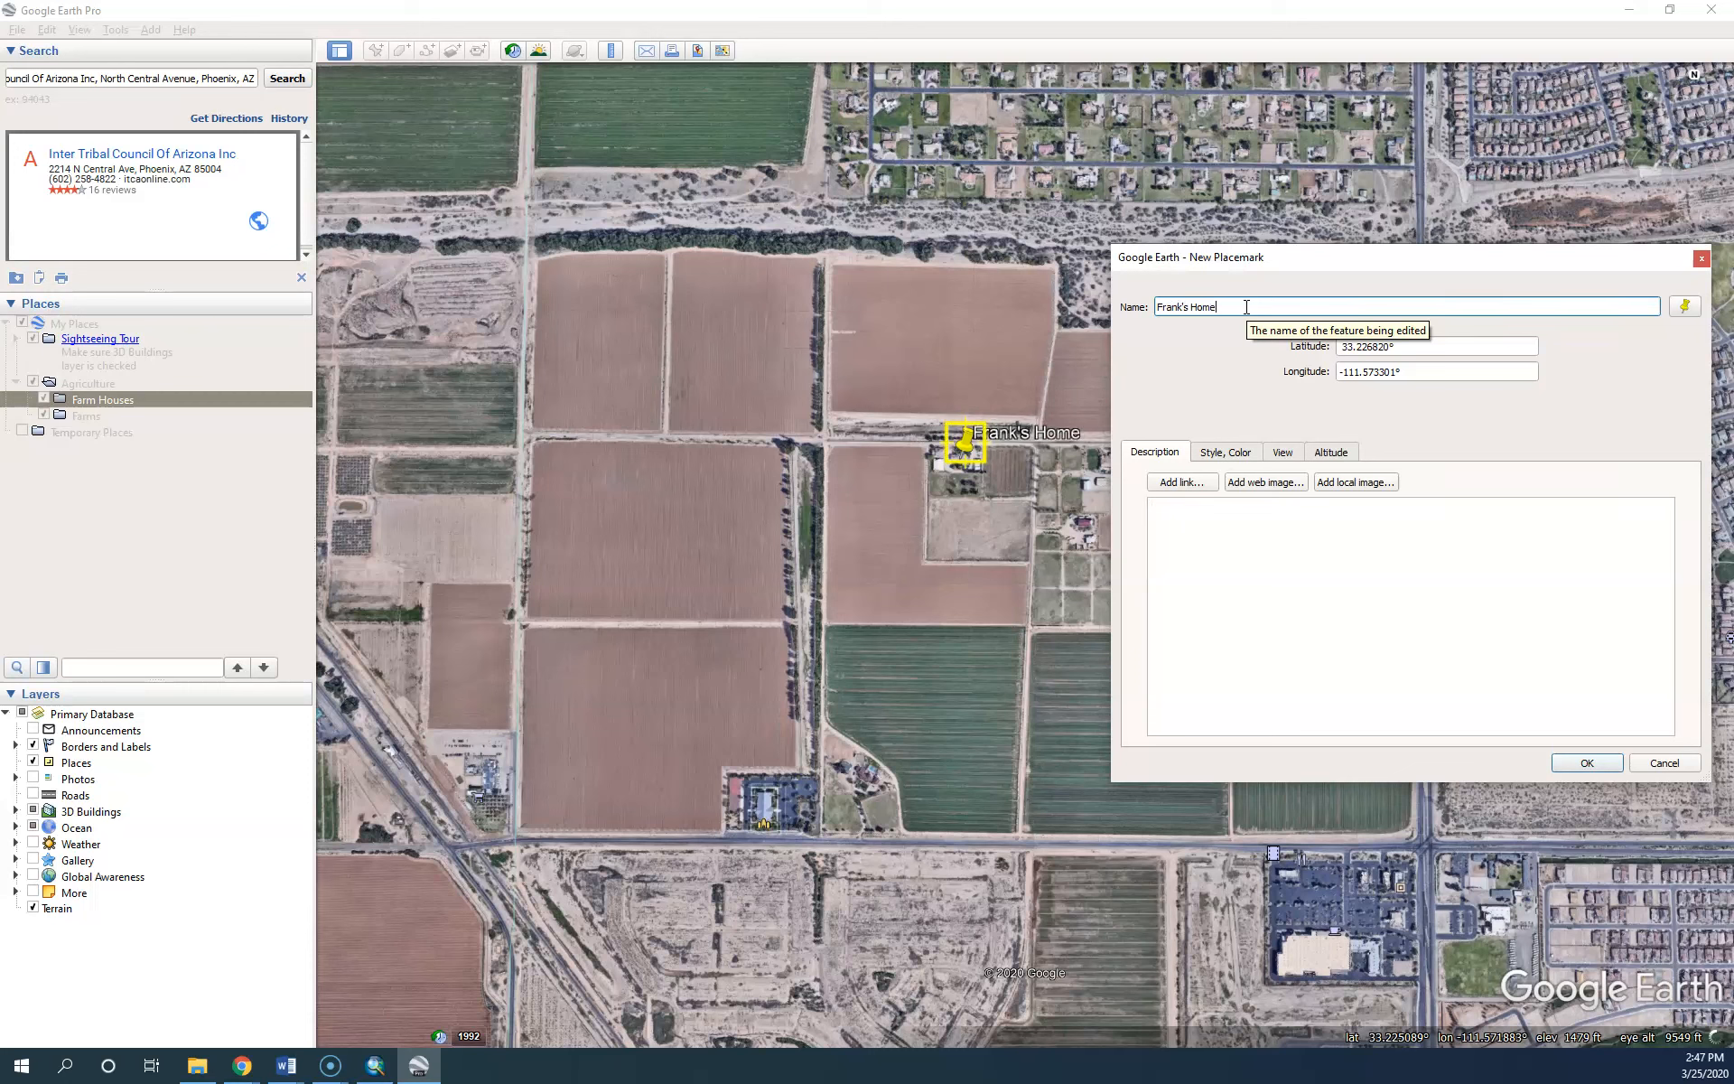
{"action": "left_click", "coordinate": [1193, 524]}
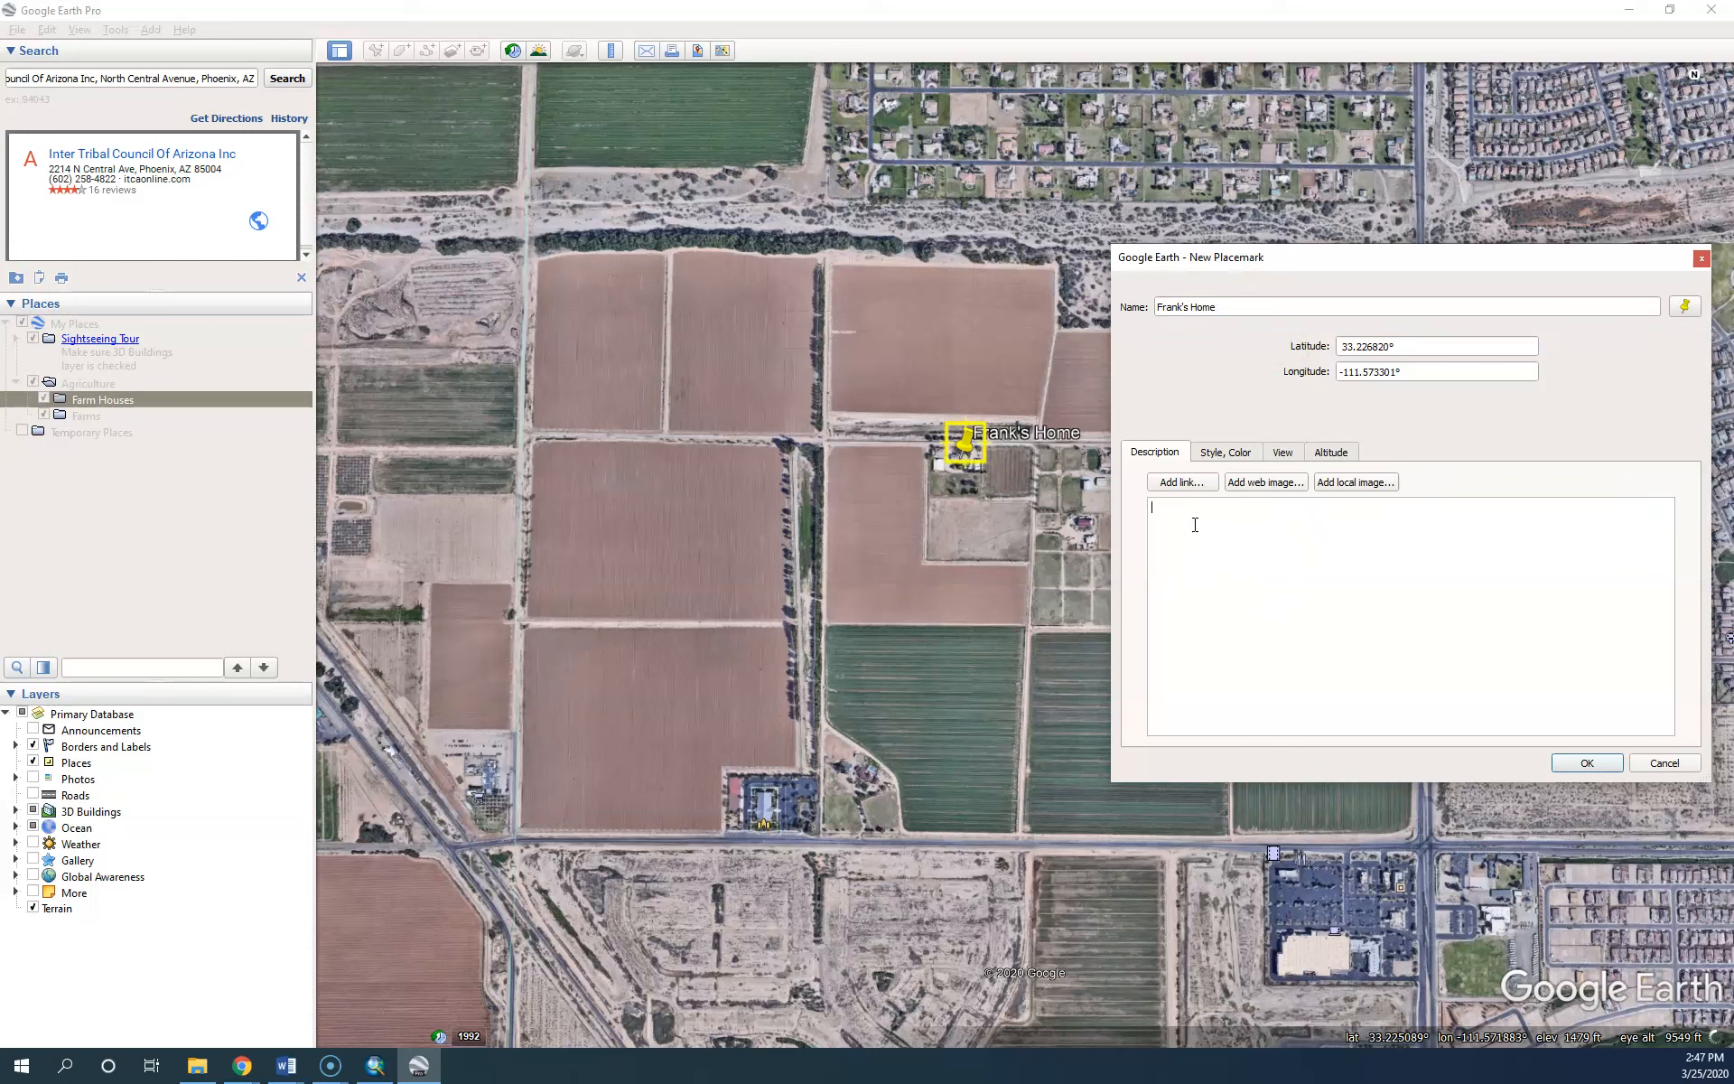
{"action": "left_click", "coordinate": [1205, 544]}
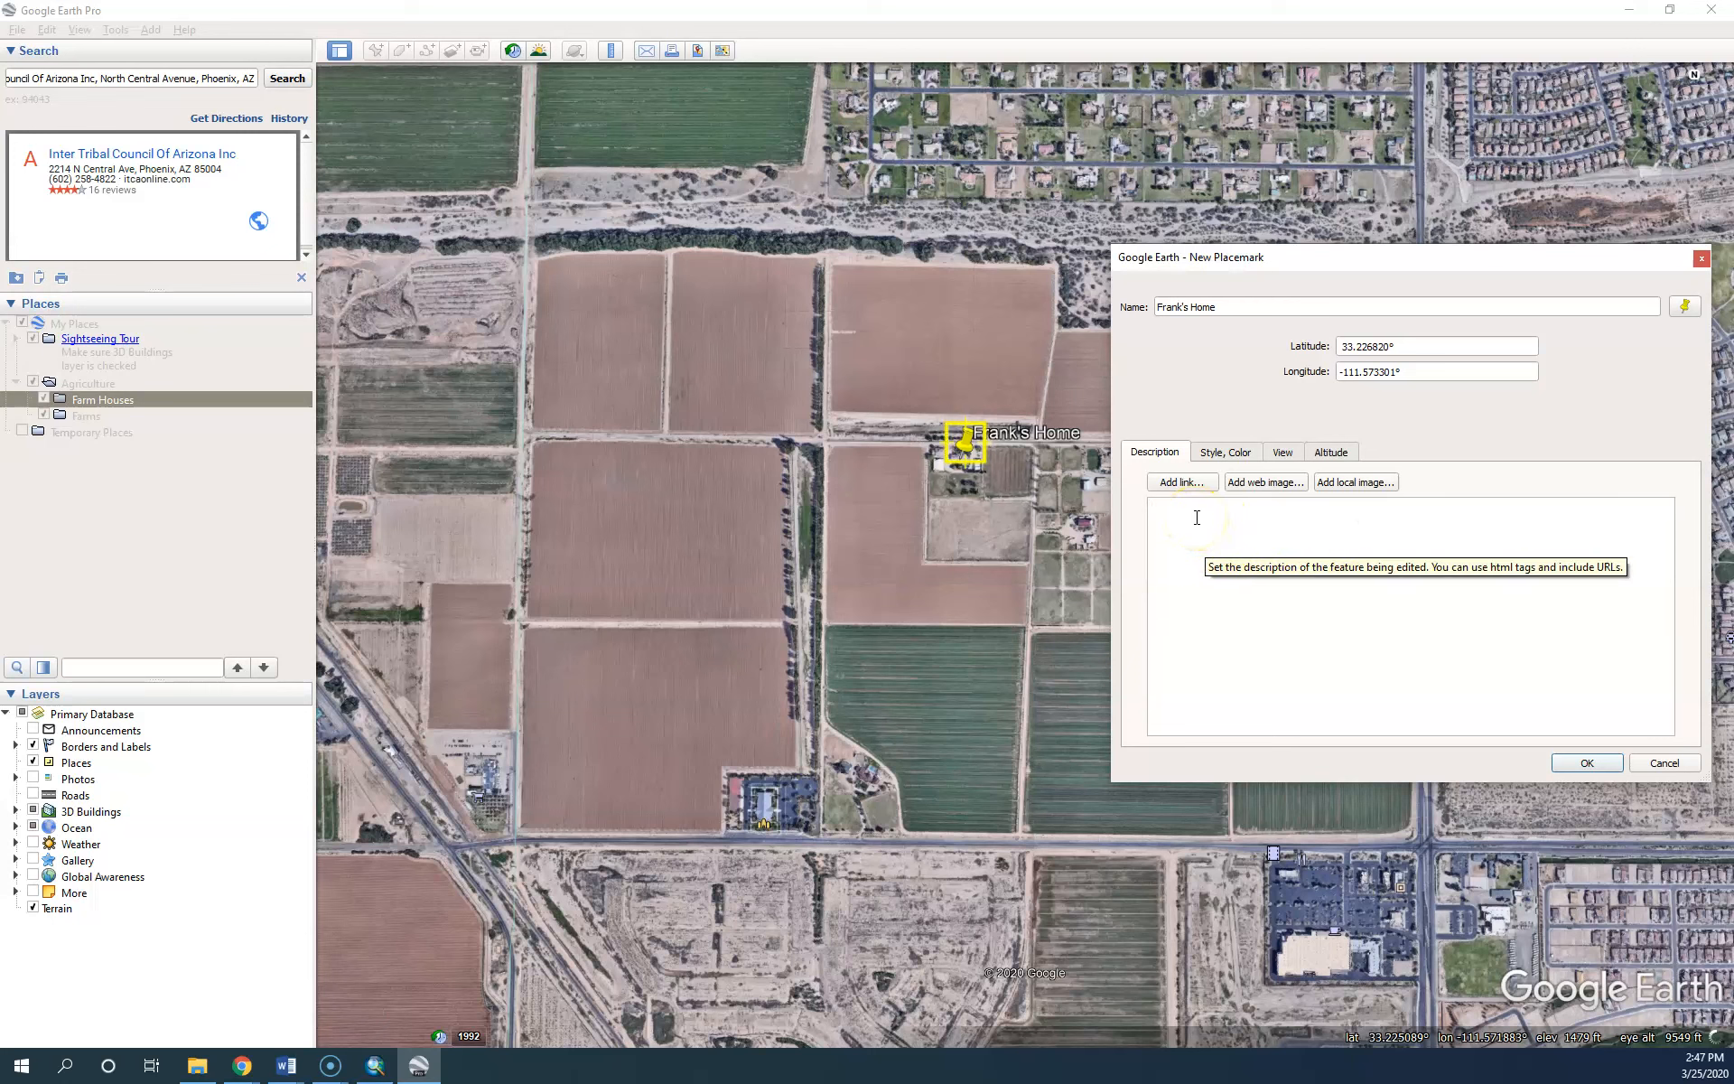
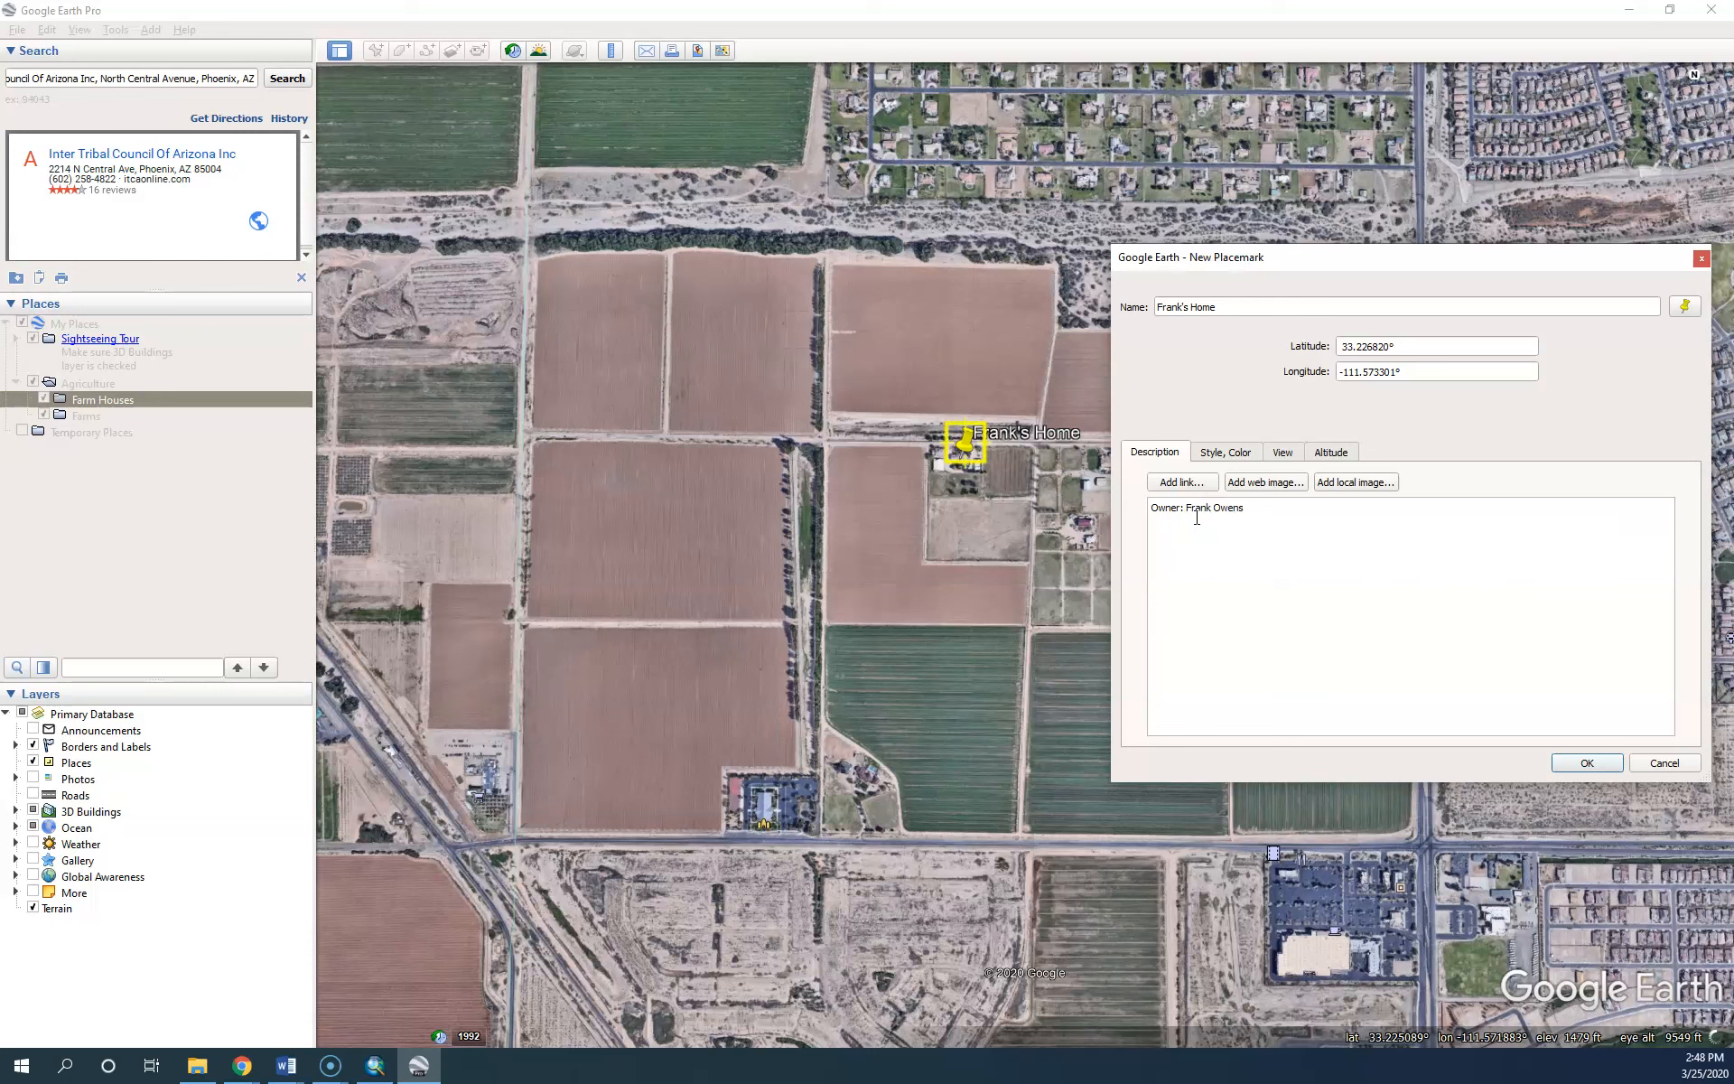
{"action": "key", "text": "Return"}
{"action": "type", "text": "Family Size: 6"}
{"action": "key", "text": "Return"}
{"action": "type", "text": "House Size: 1400 square feet"}
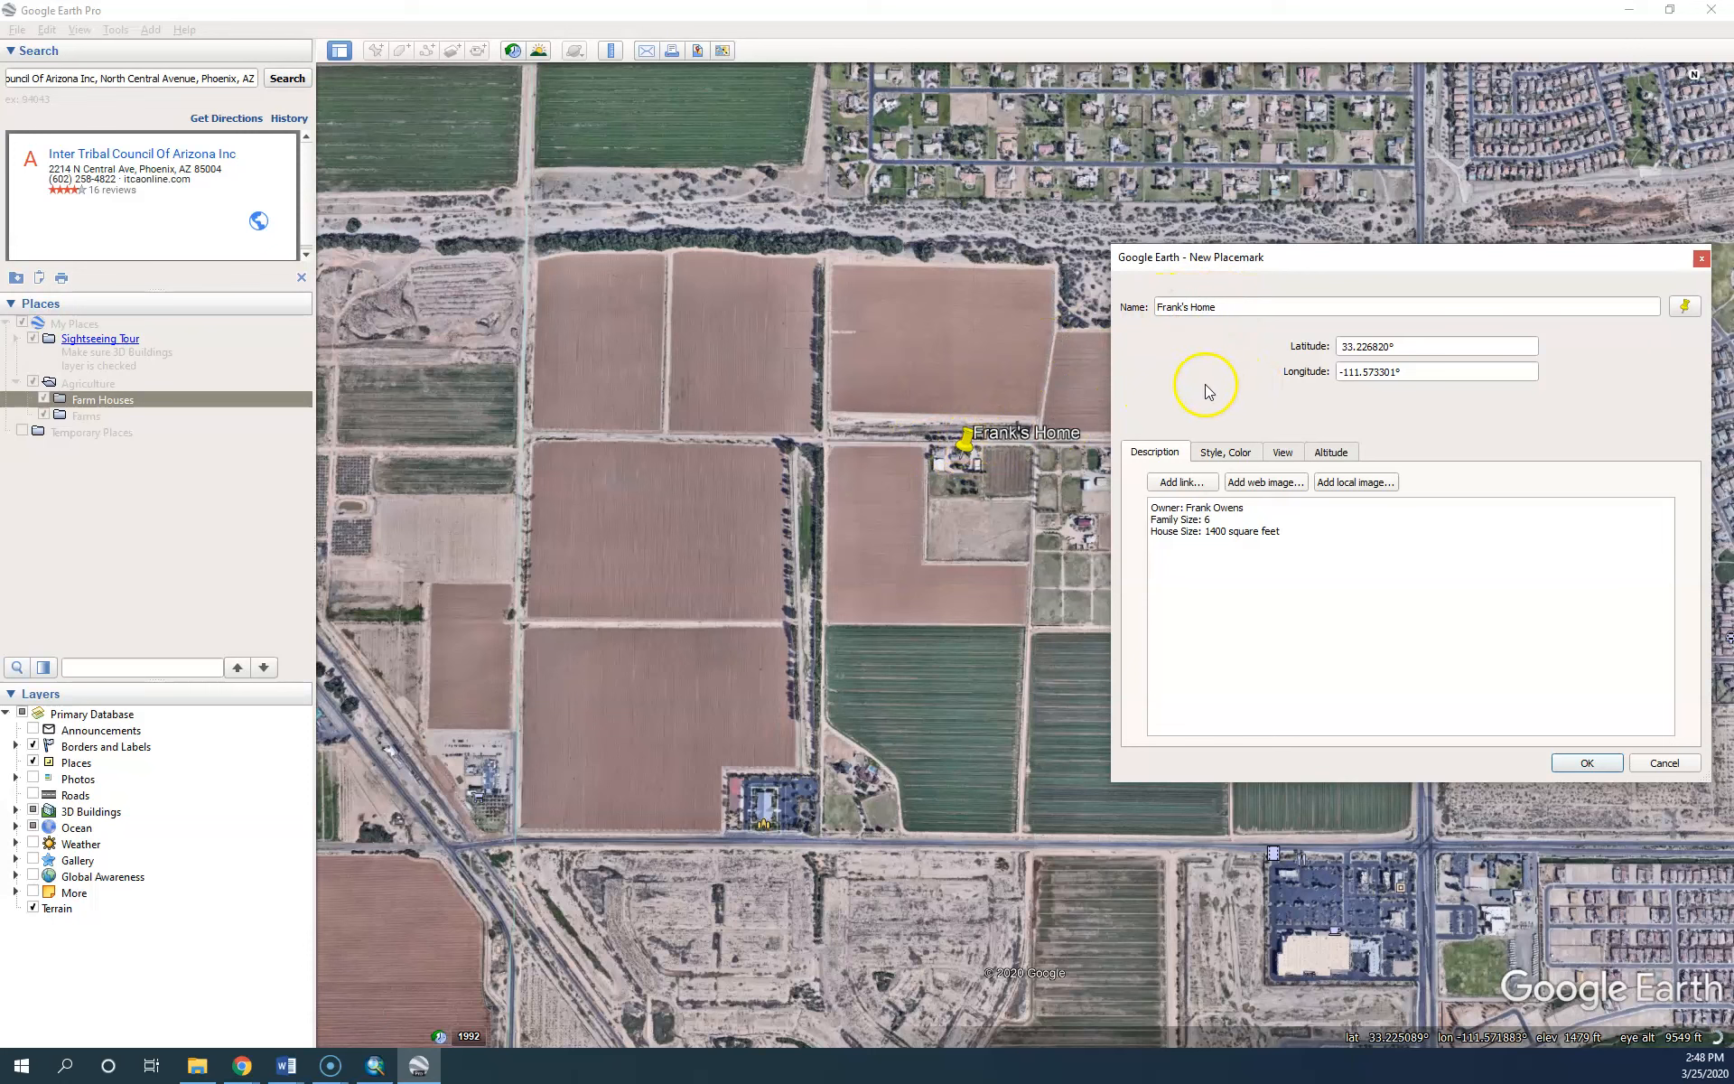
Set the placemark label colour to green (#00ff00) and keep the icon colour white
{"action": "left_click", "coordinate": [1225, 454]}
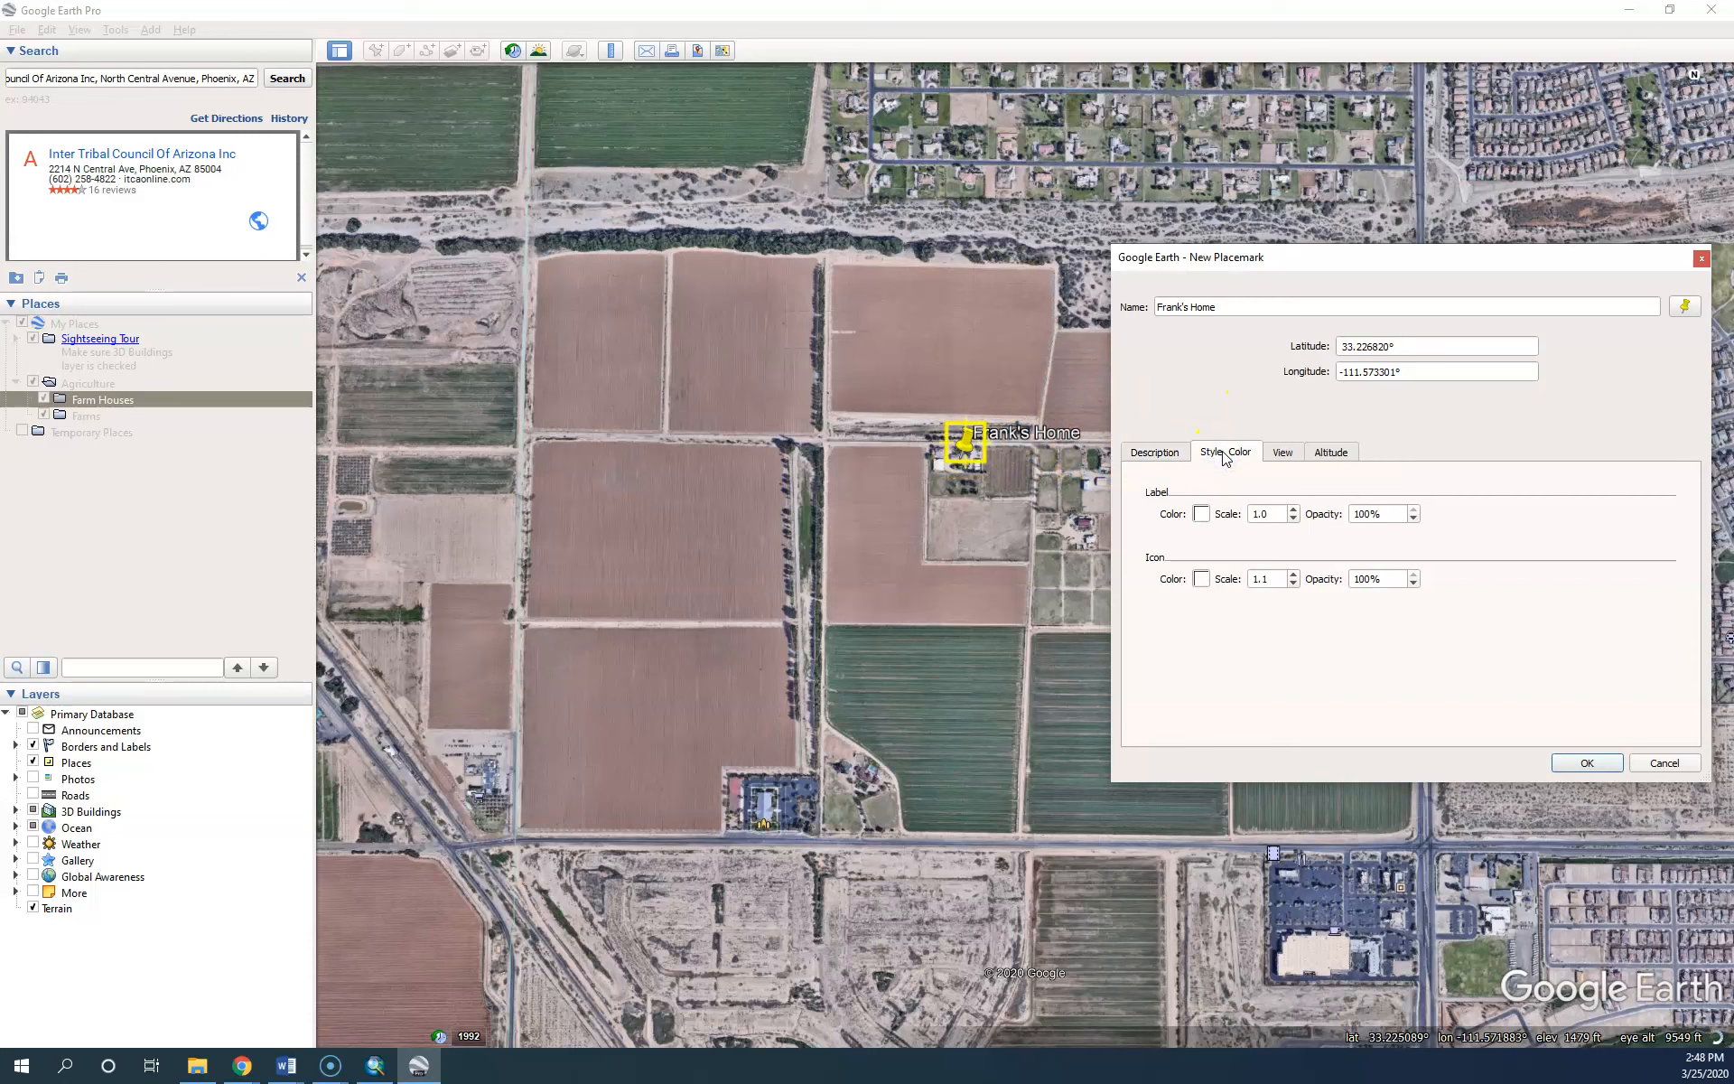
{"action": "left_click", "coordinate": [1192, 470]}
{"action": "left_click", "coordinate": [1201, 514]}
{"action": "left_click", "coordinate": [1351, 371]}
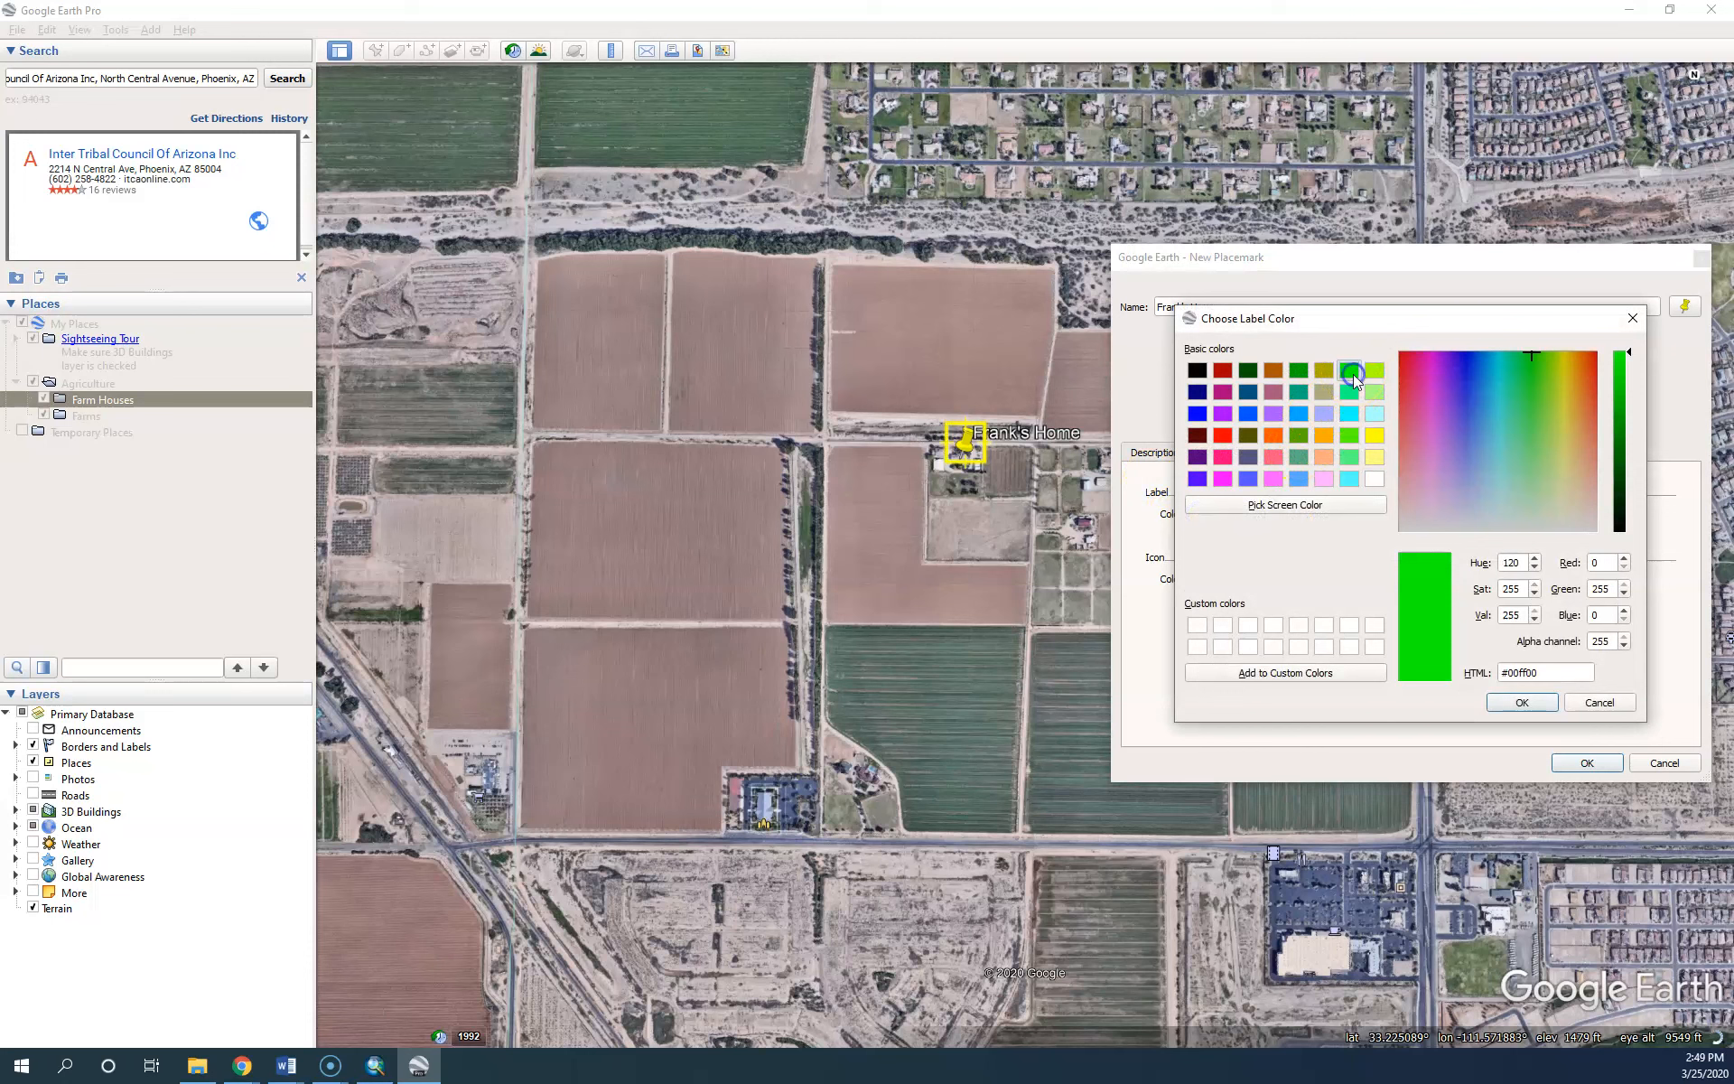
{"action": "left_click", "coordinate": [1520, 703]}
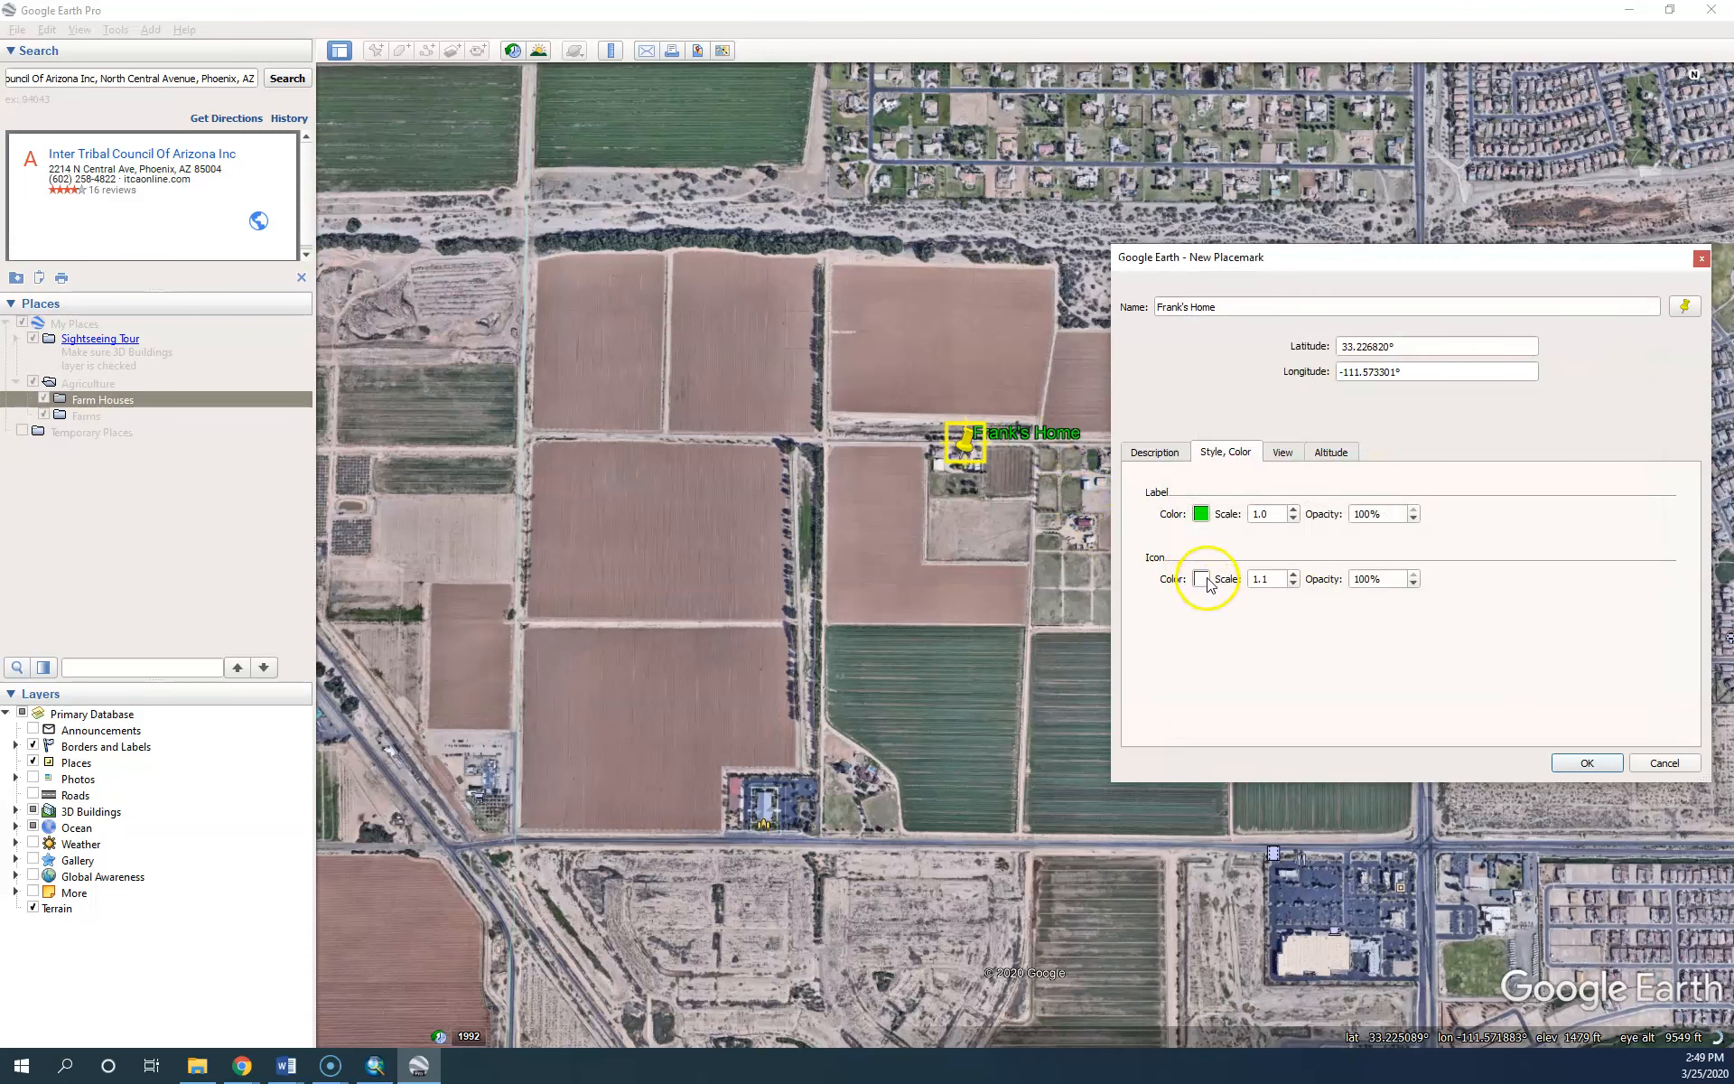
{"action": "left_click", "coordinate": [1202, 579]}
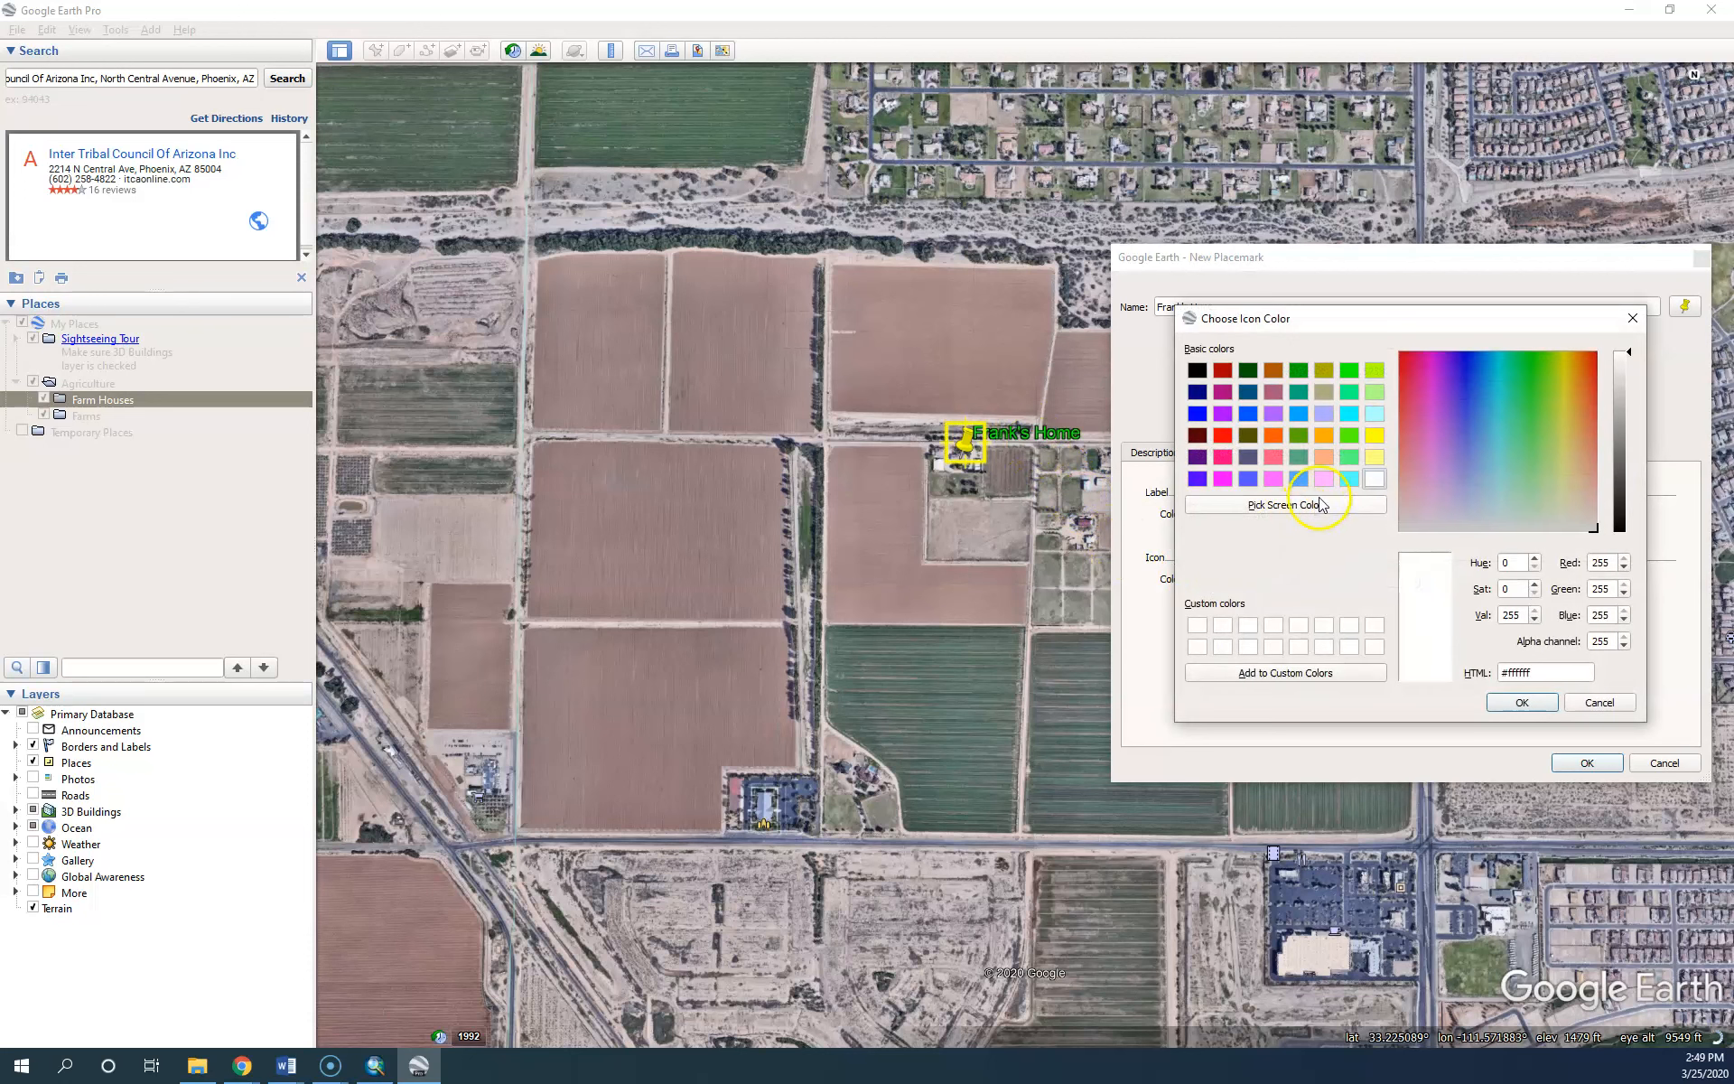
{"action": "left_click", "coordinate": [1502, 704]}
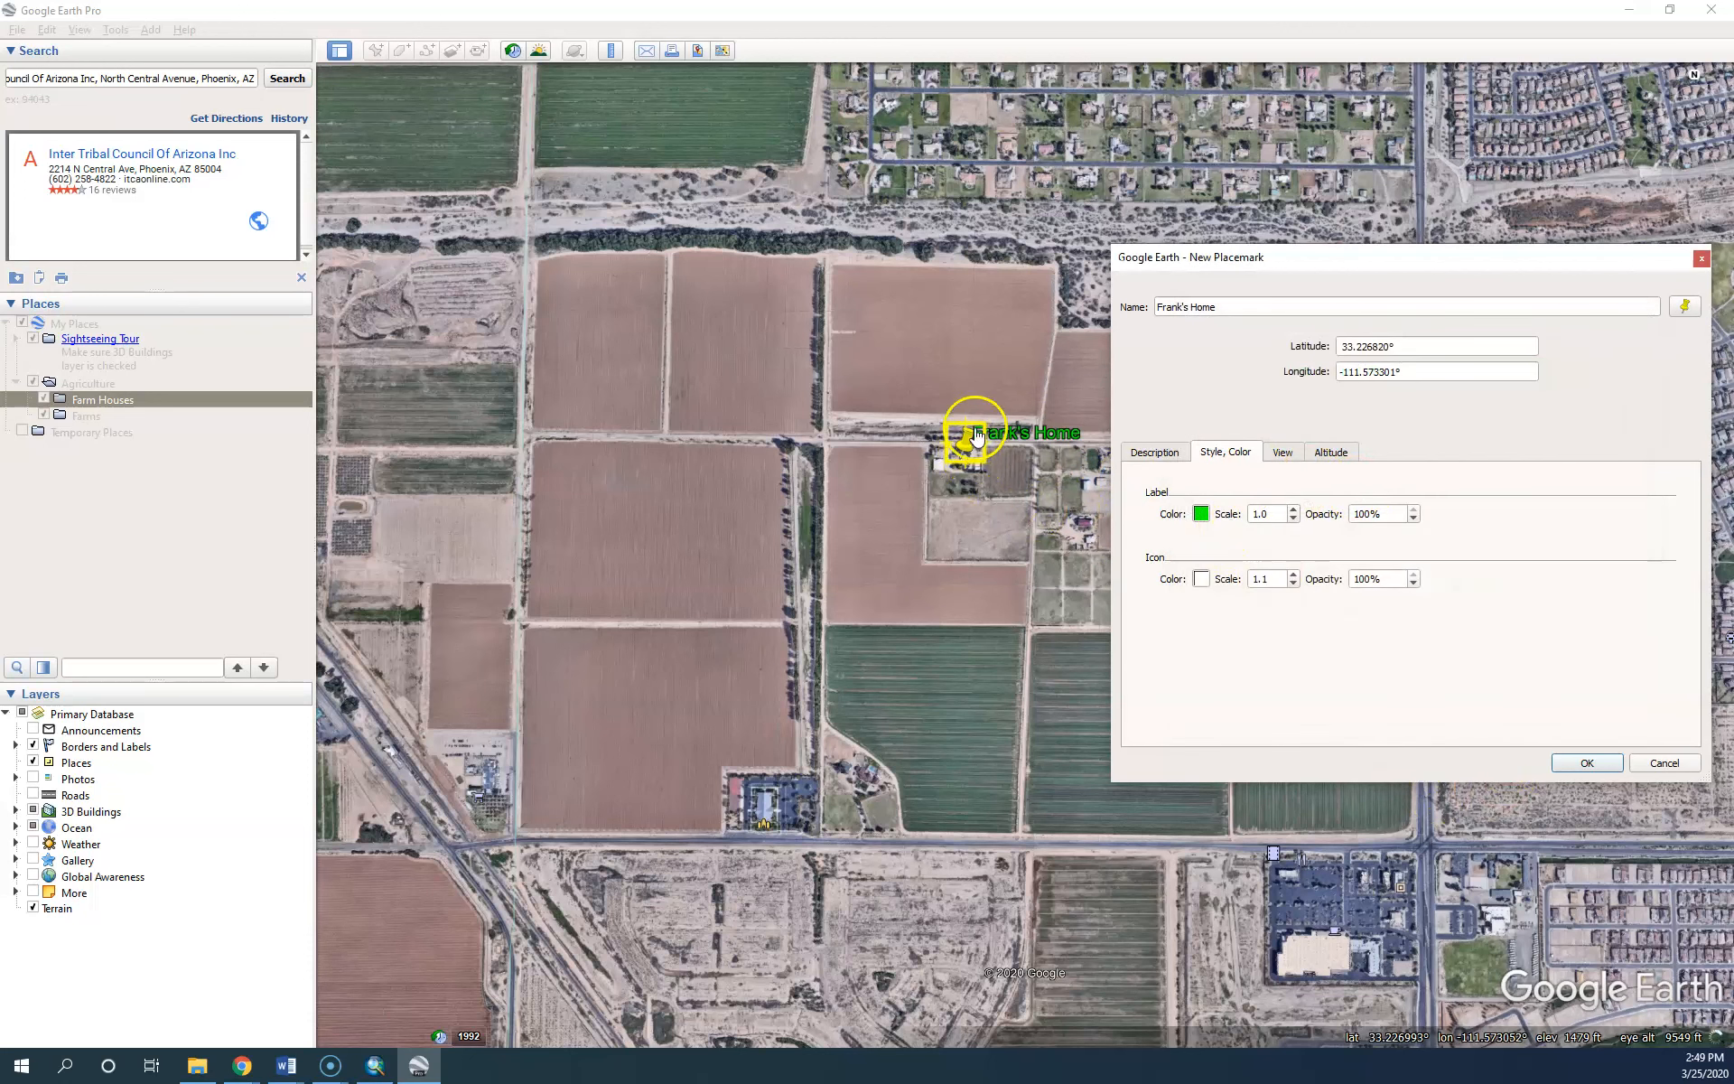
Swap the yellow pushpin for the blue paddle icon, dismissing the custom icon prompt
{"action": "left_click", "coordinate": [1686, 308]}
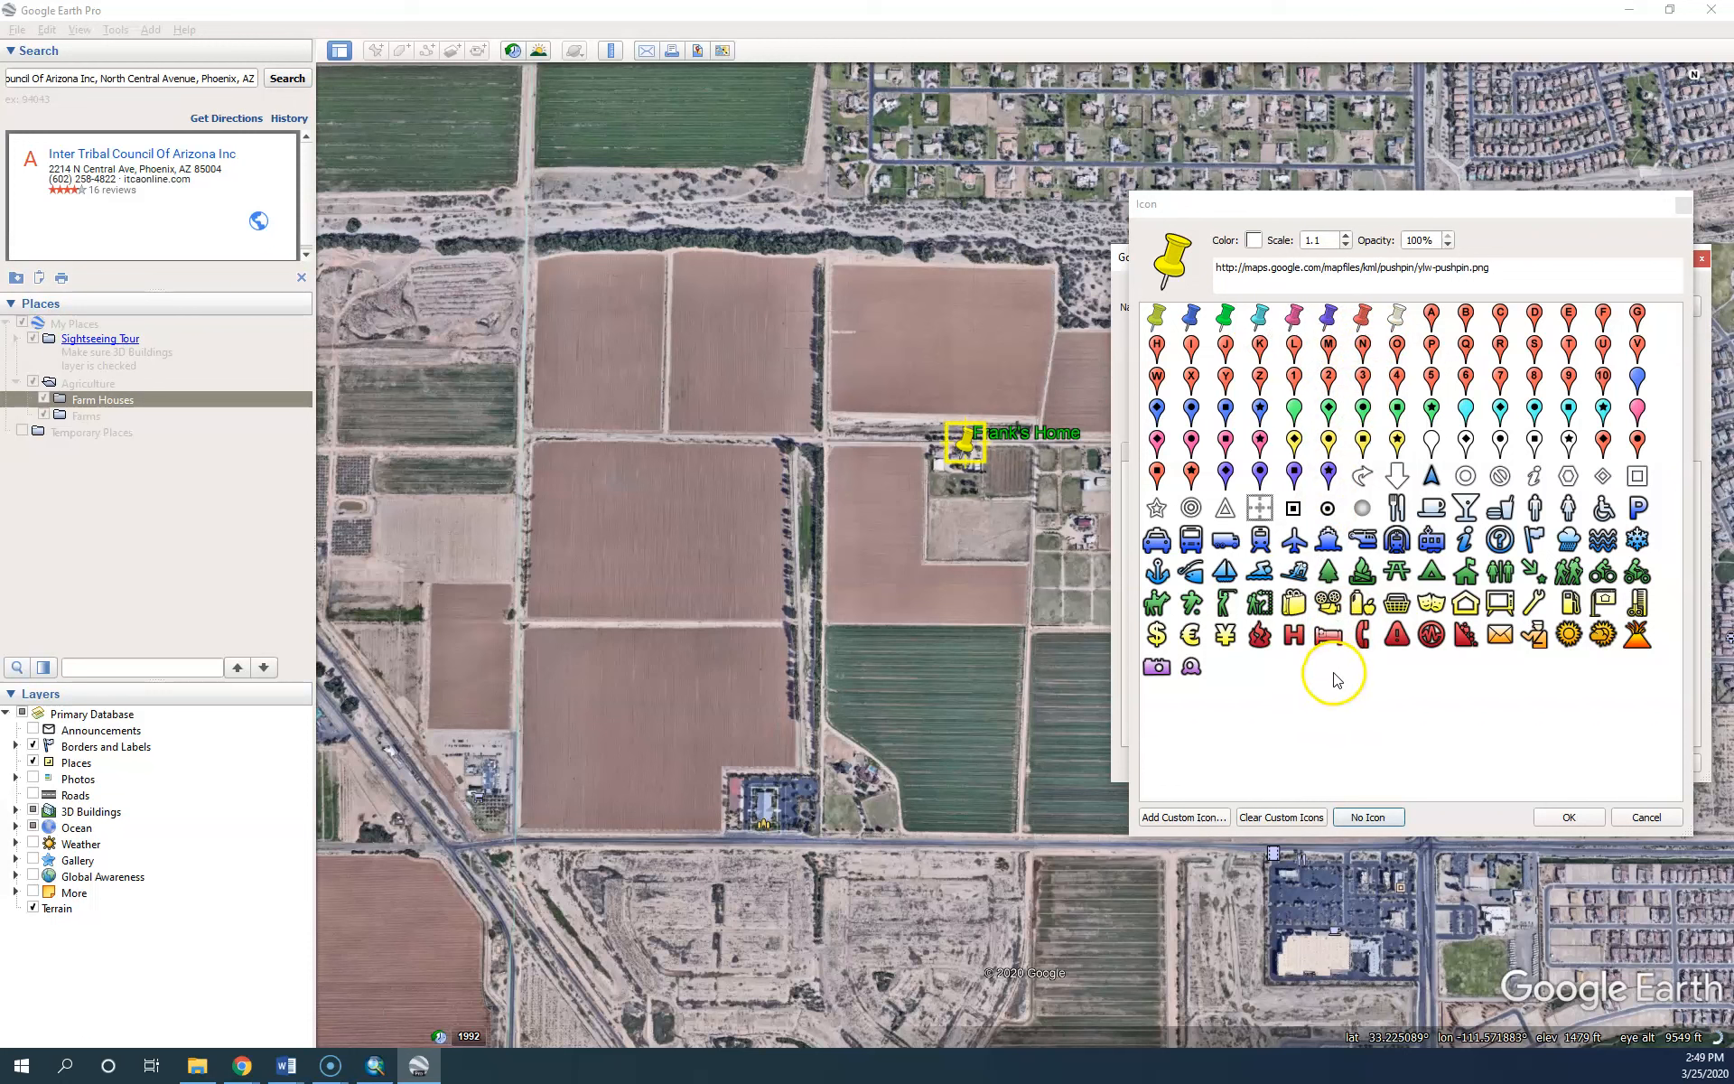
{"action": "left_click", "coordinate": [1191, 819]}
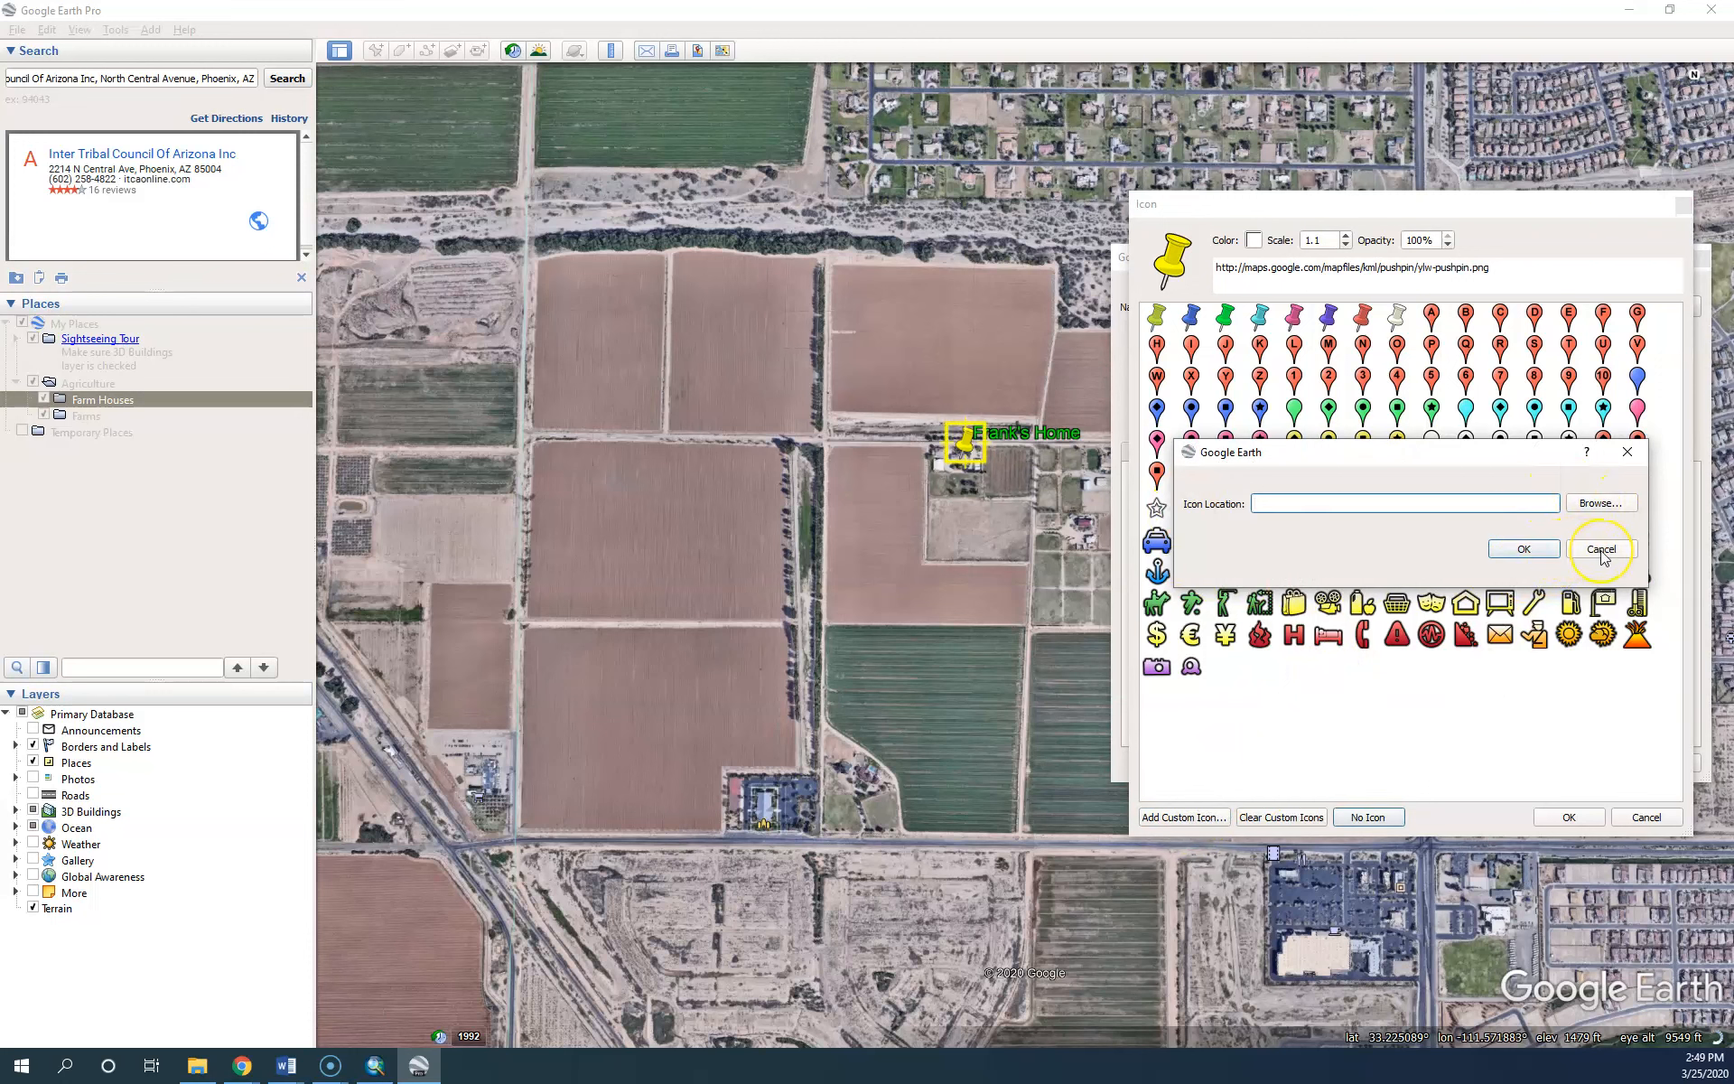
{"action": "left_click", "coordinate": [1602, 550]}
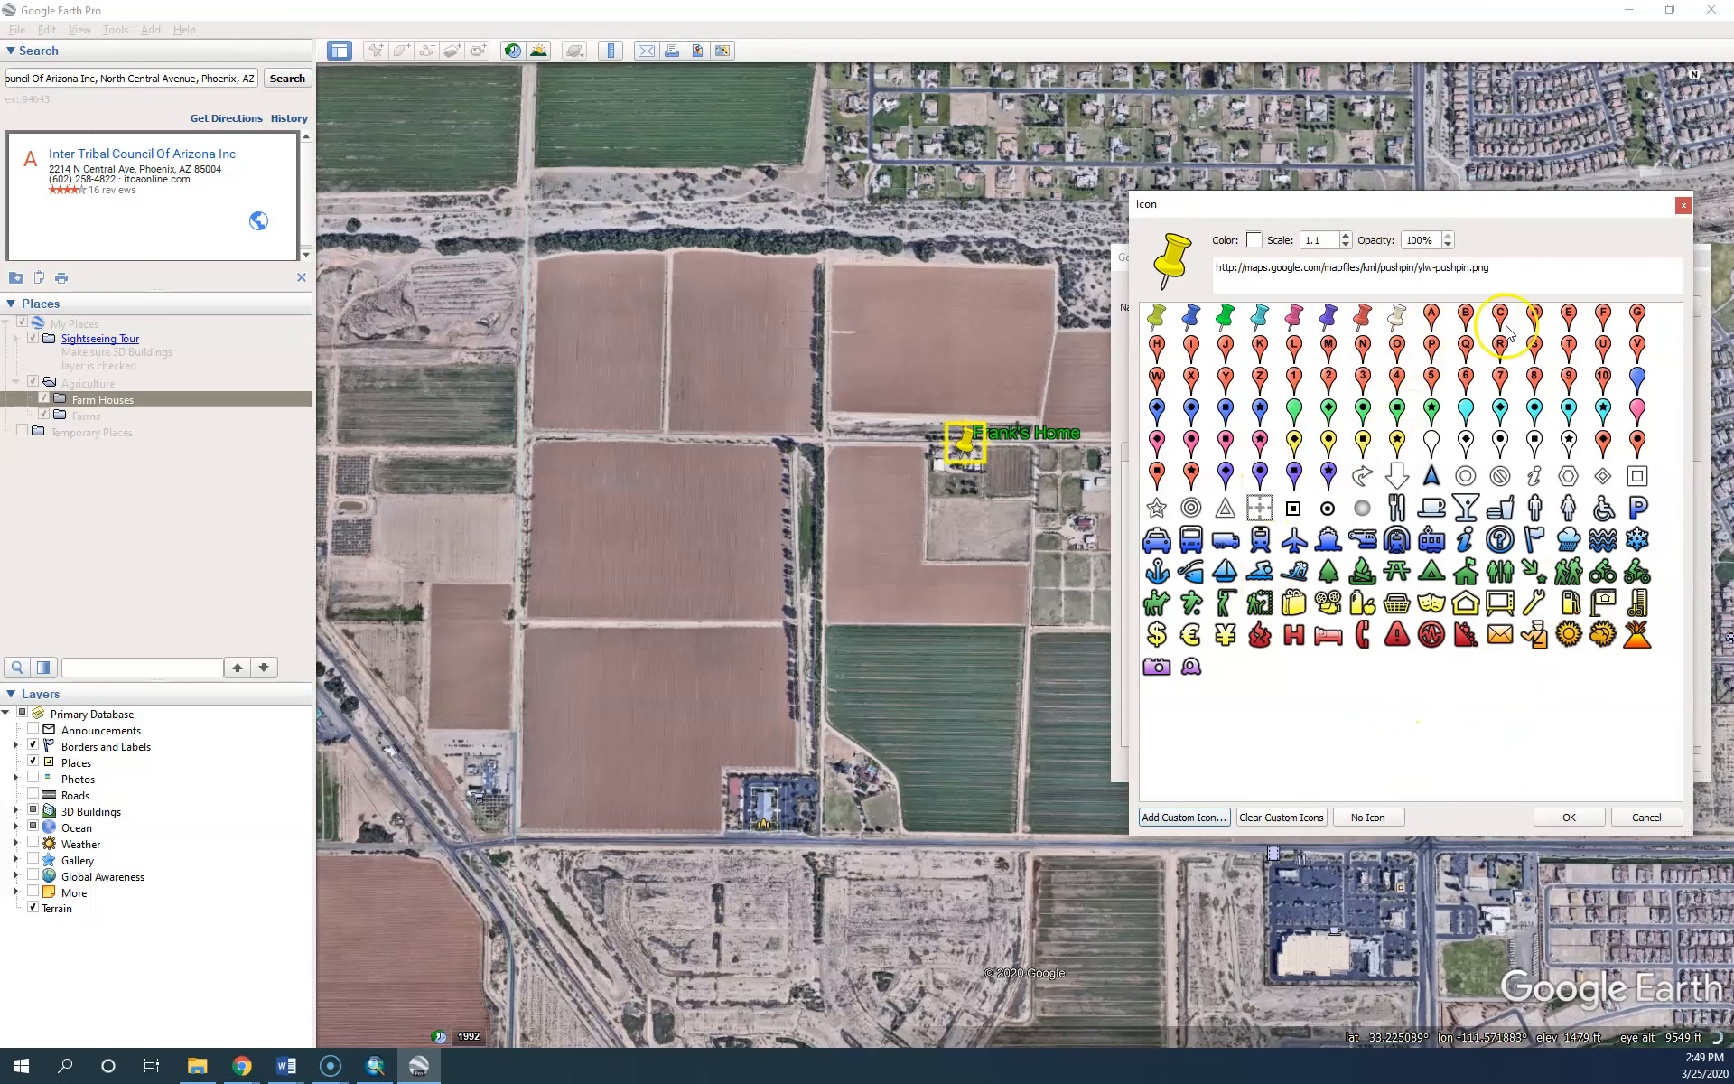
{"action": "left_click", "coordinate": [1637, 378]}
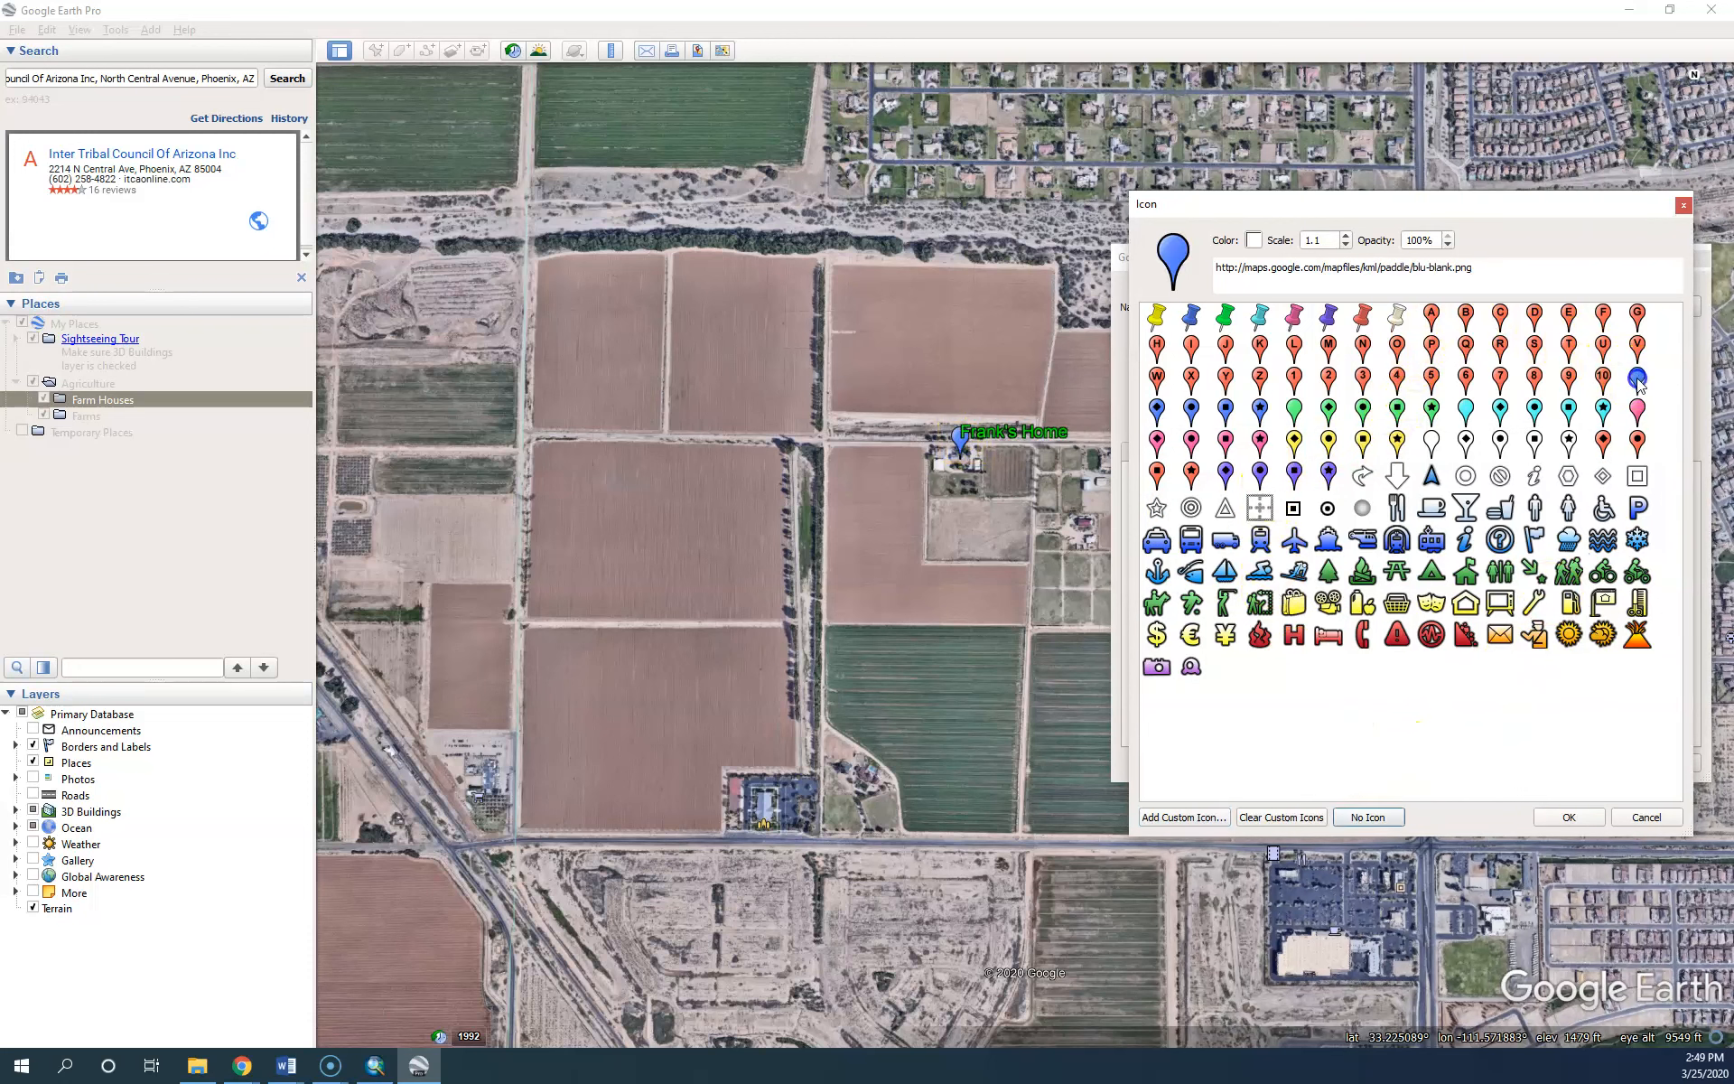
Reduce the icon scale to 0.6 at 100% opacity and confirm the icon settings
{"action": "left_click", "coordinate": [1347, 245]}
{"action": "left_click", "coordinate": [1346, 245]}
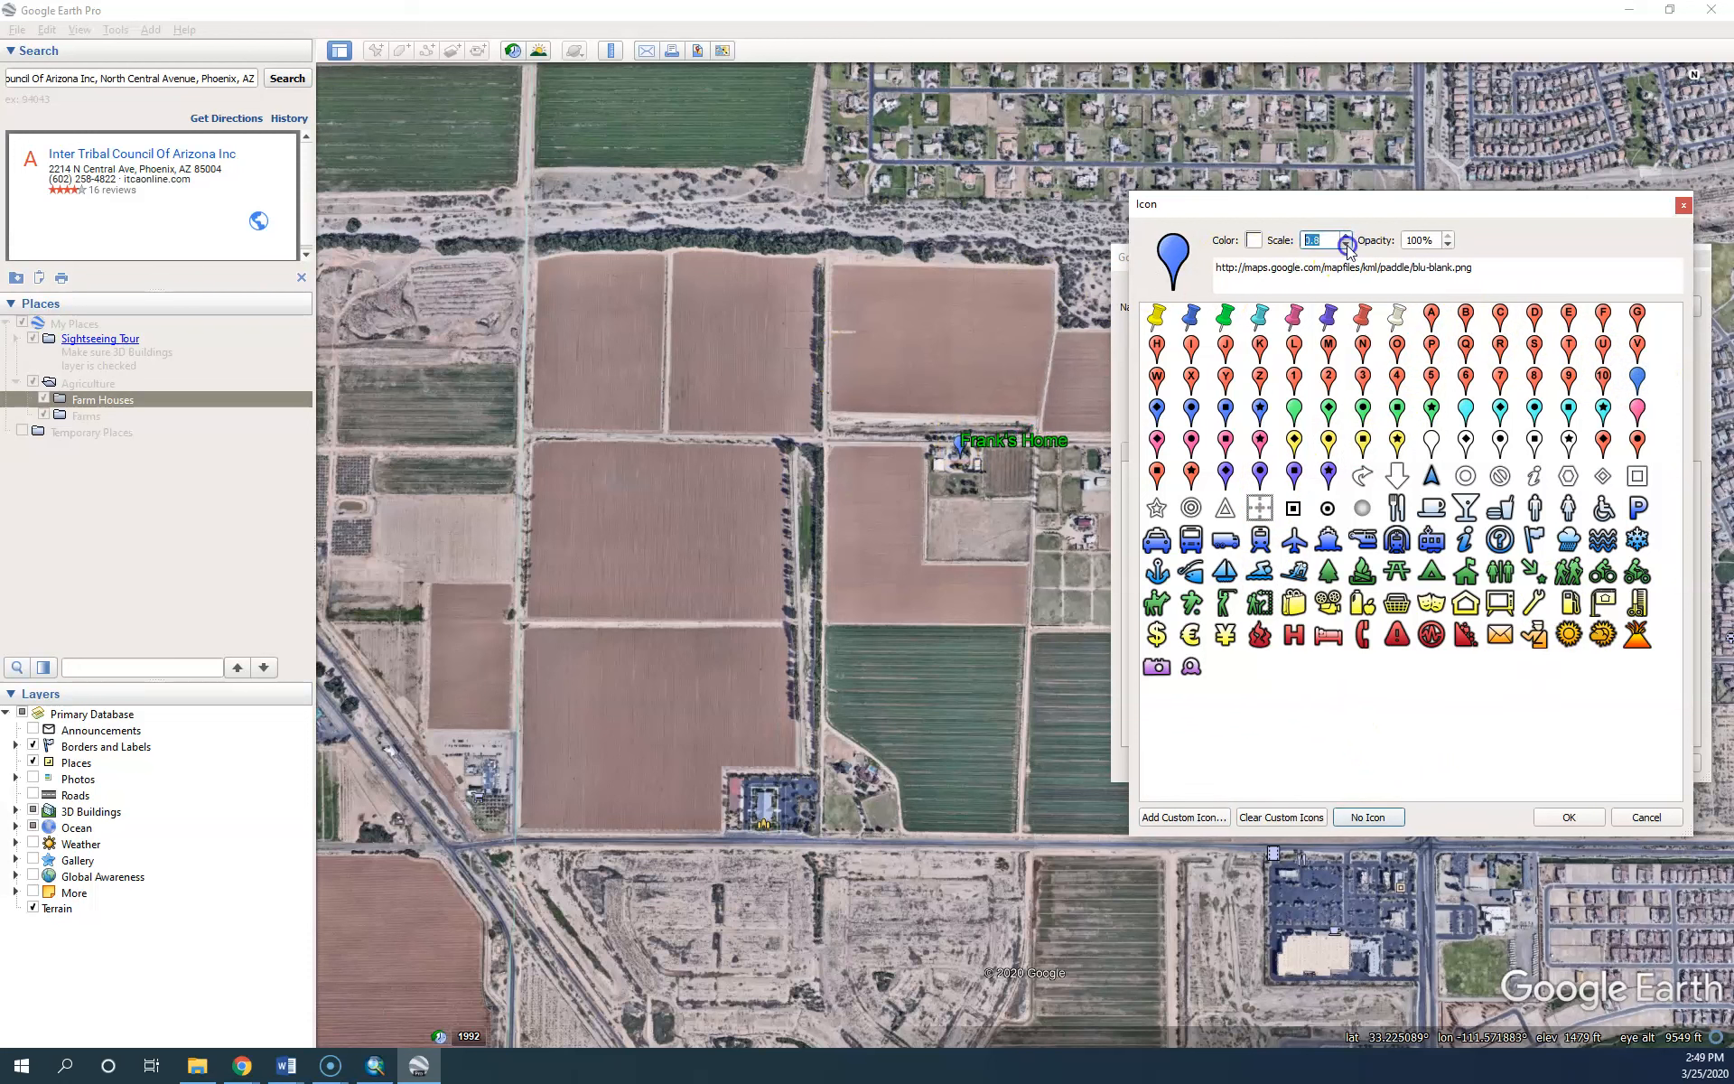
{"action": "left_click", "coordinate": [1347, 245]}
{"action": "left_click", "coordinate": [1347, 246]}
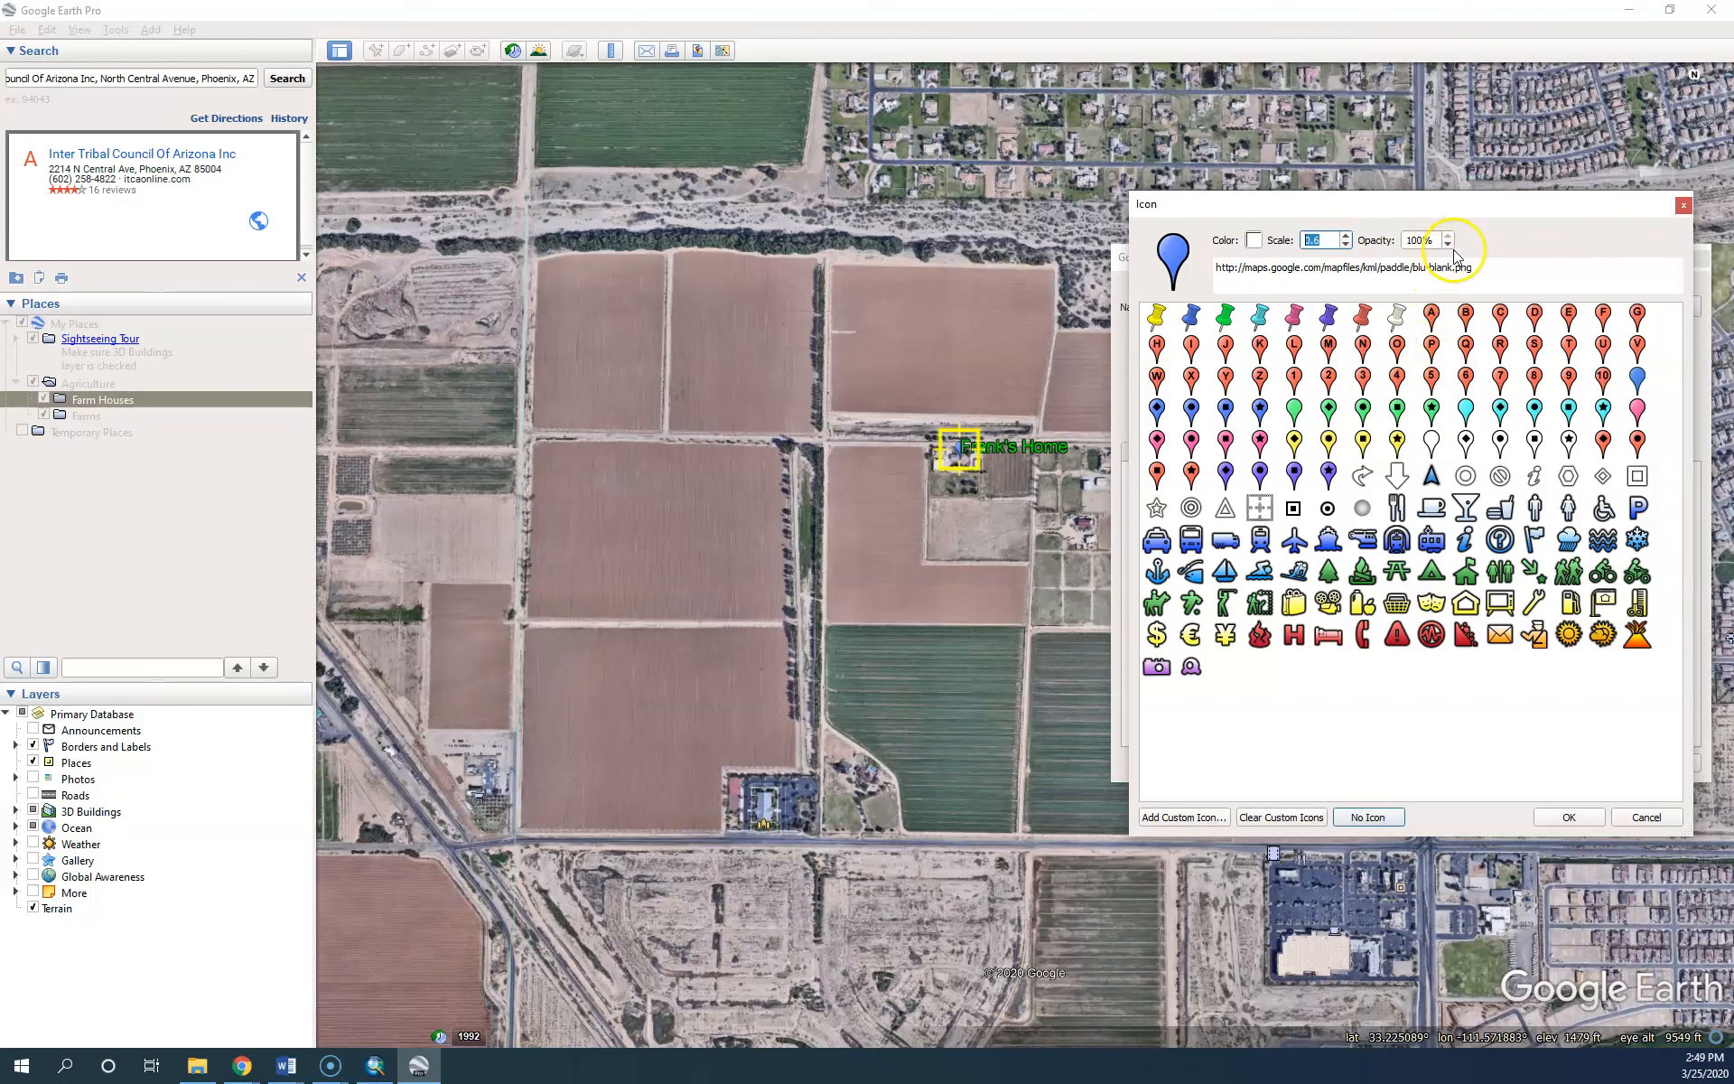
{"action": "double_click", "coordinate": [1414, 240]}
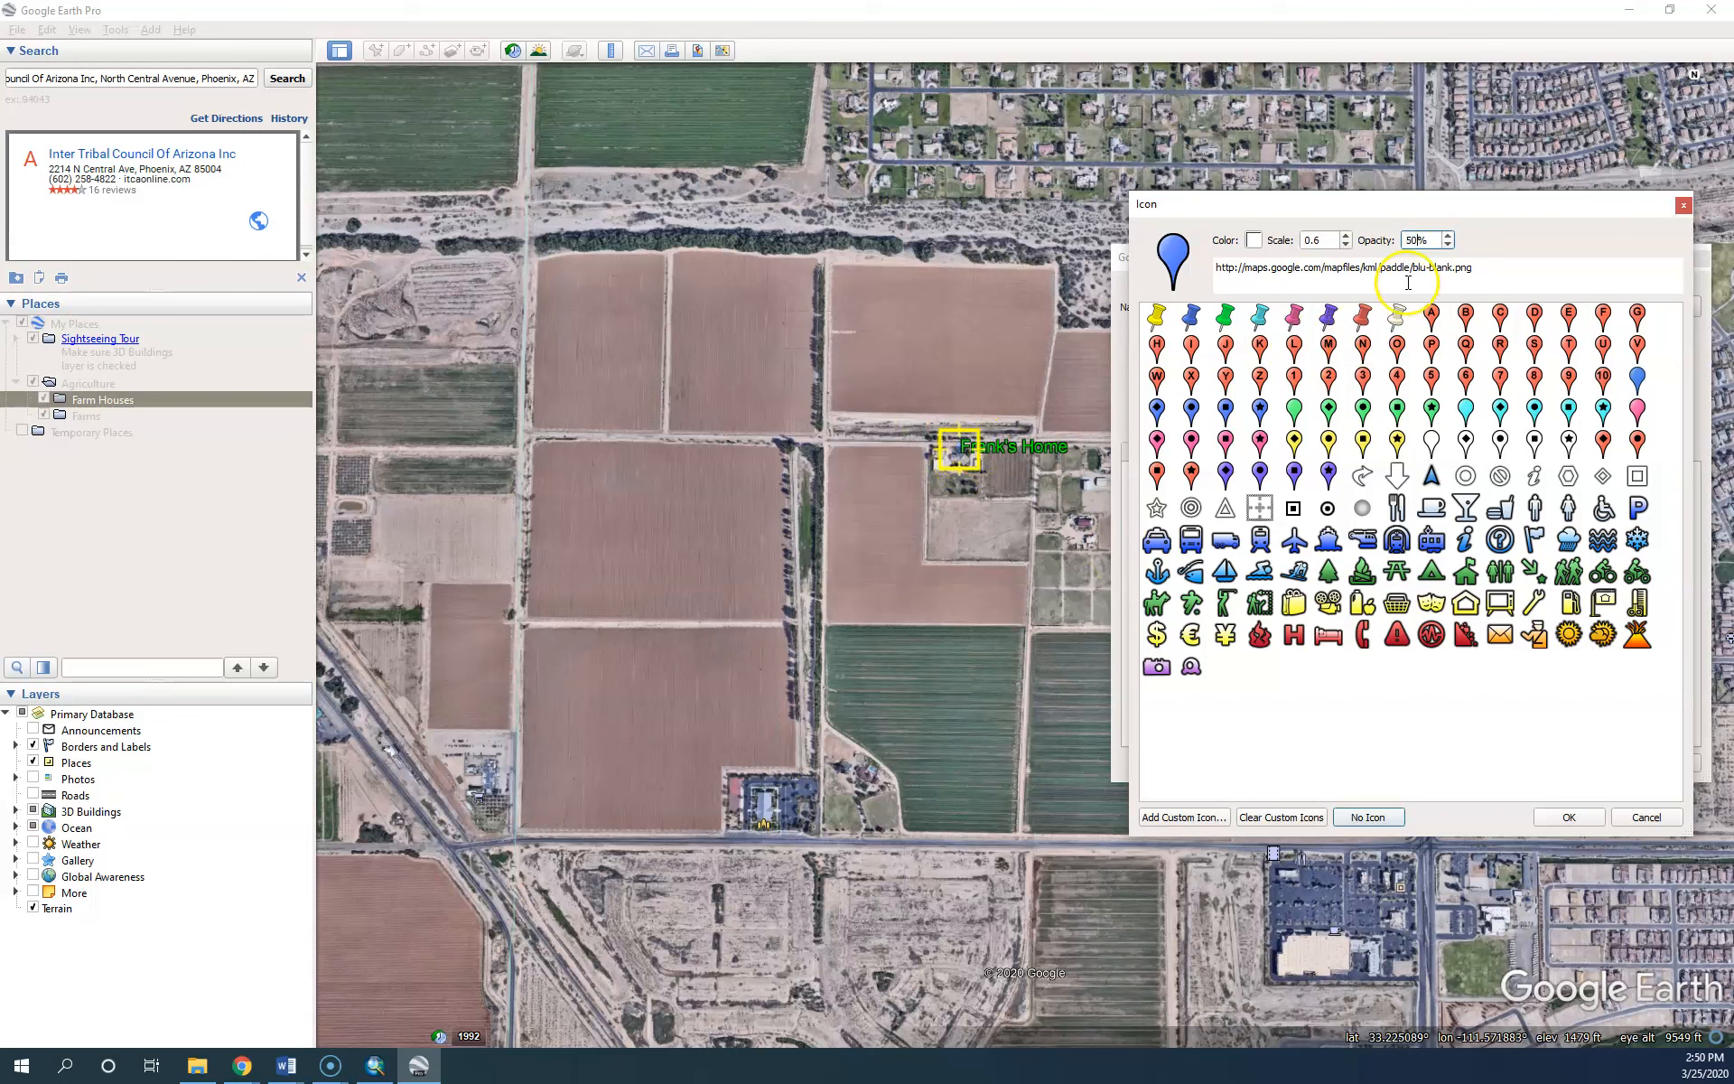
{"action": "double_click", "coordinate": [1411, 241]}
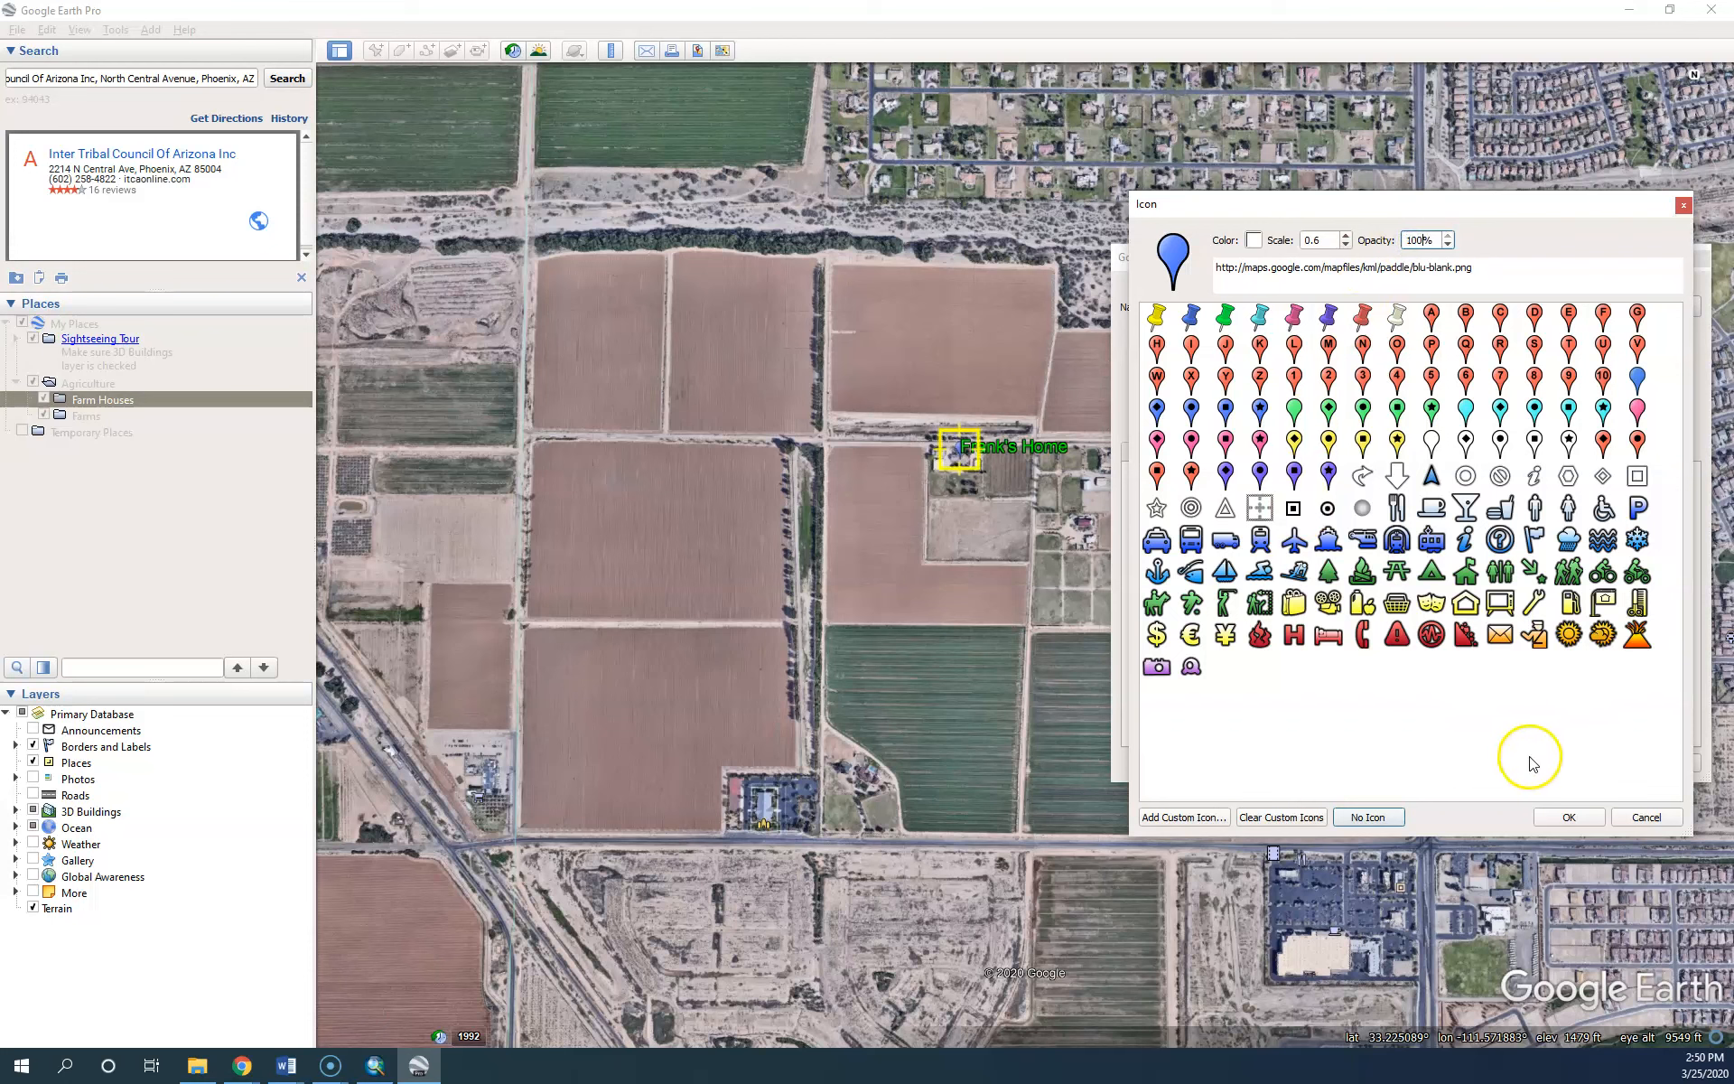
{"action": "left_click", "coordinate": [1565, 818]}
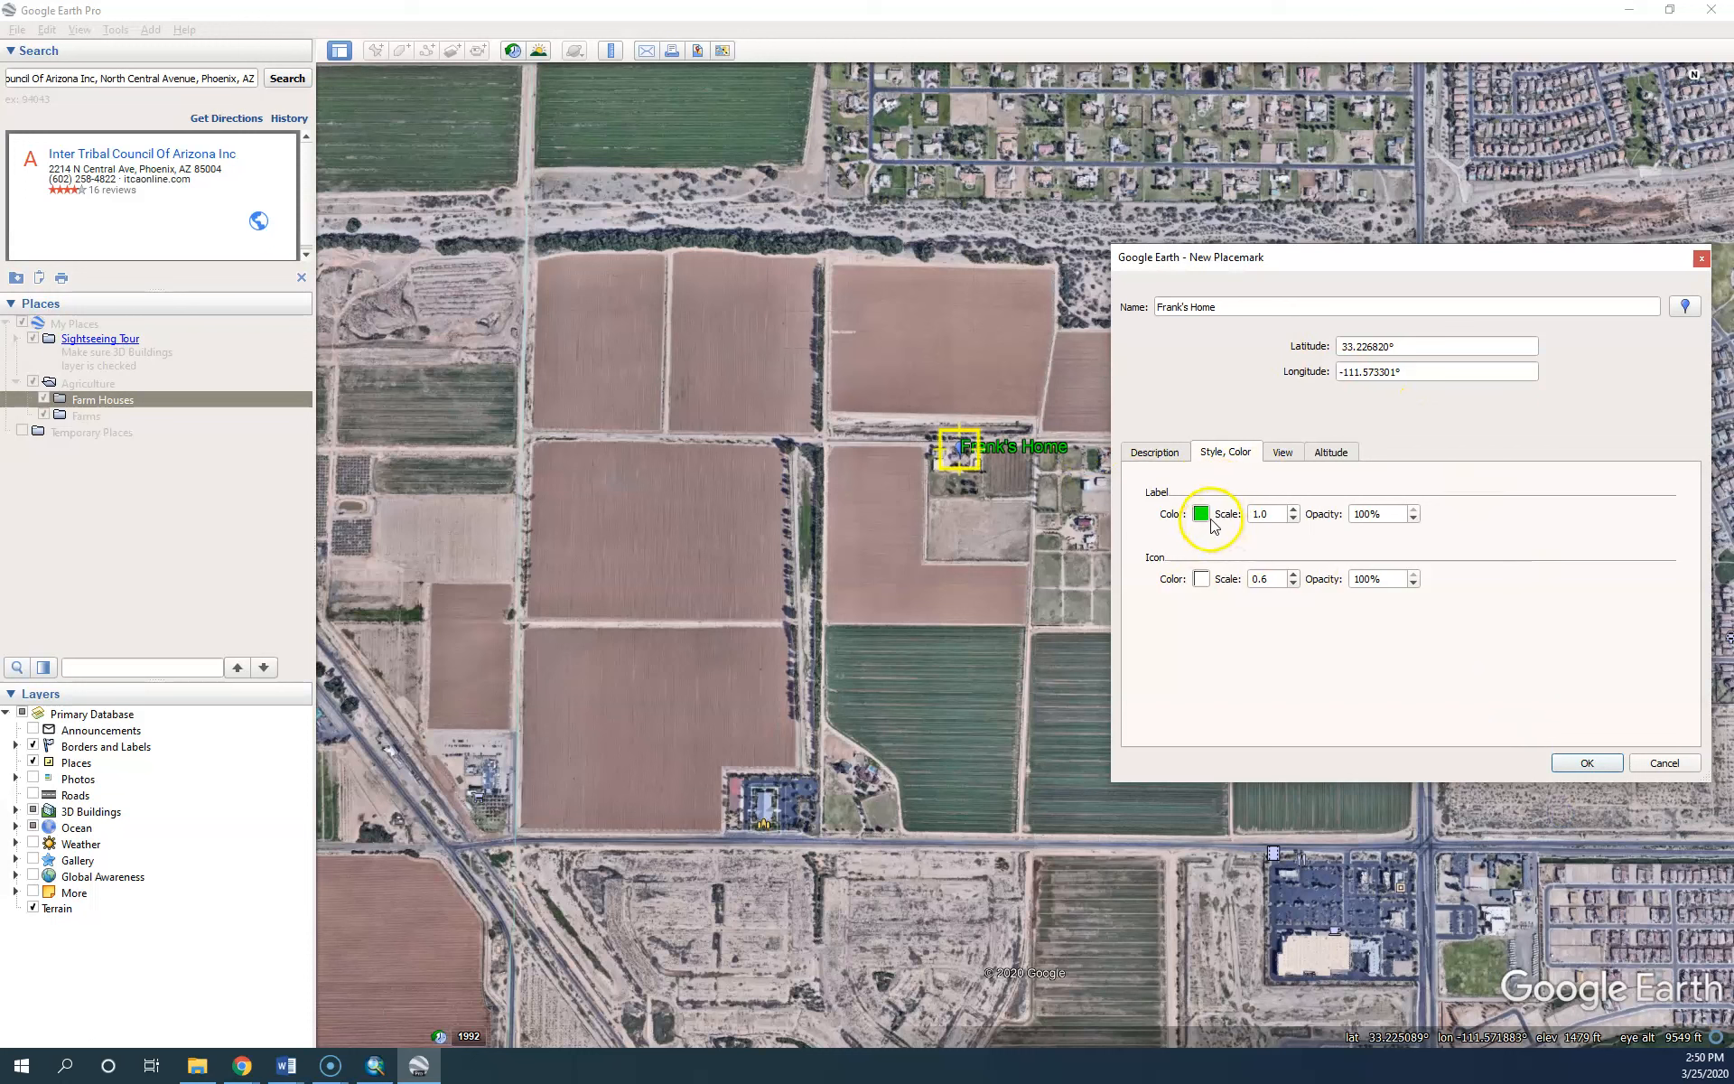
Shrink the label scale to 0.8, recheck the description and save the placemark into Farm Houses
{"action": "left_click", "coordinate": [1294, 518]}
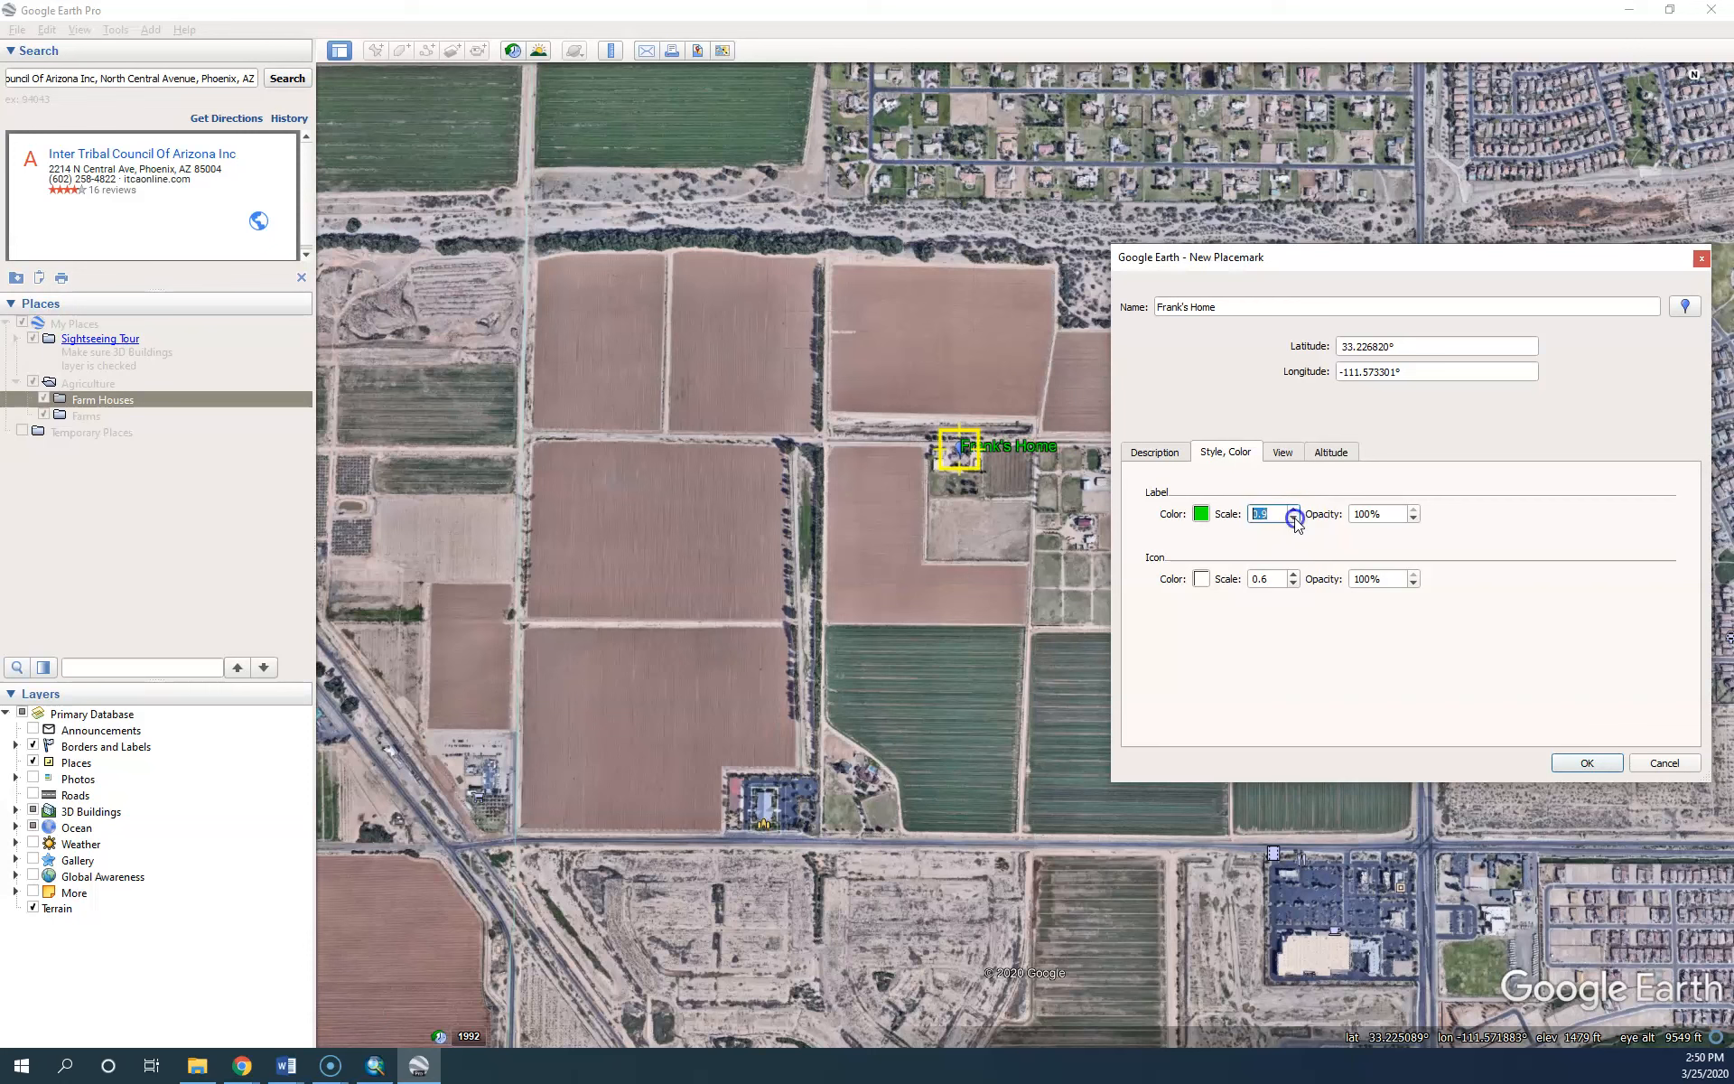
{"action": "left_click", "coordinate": [1294, 518]}
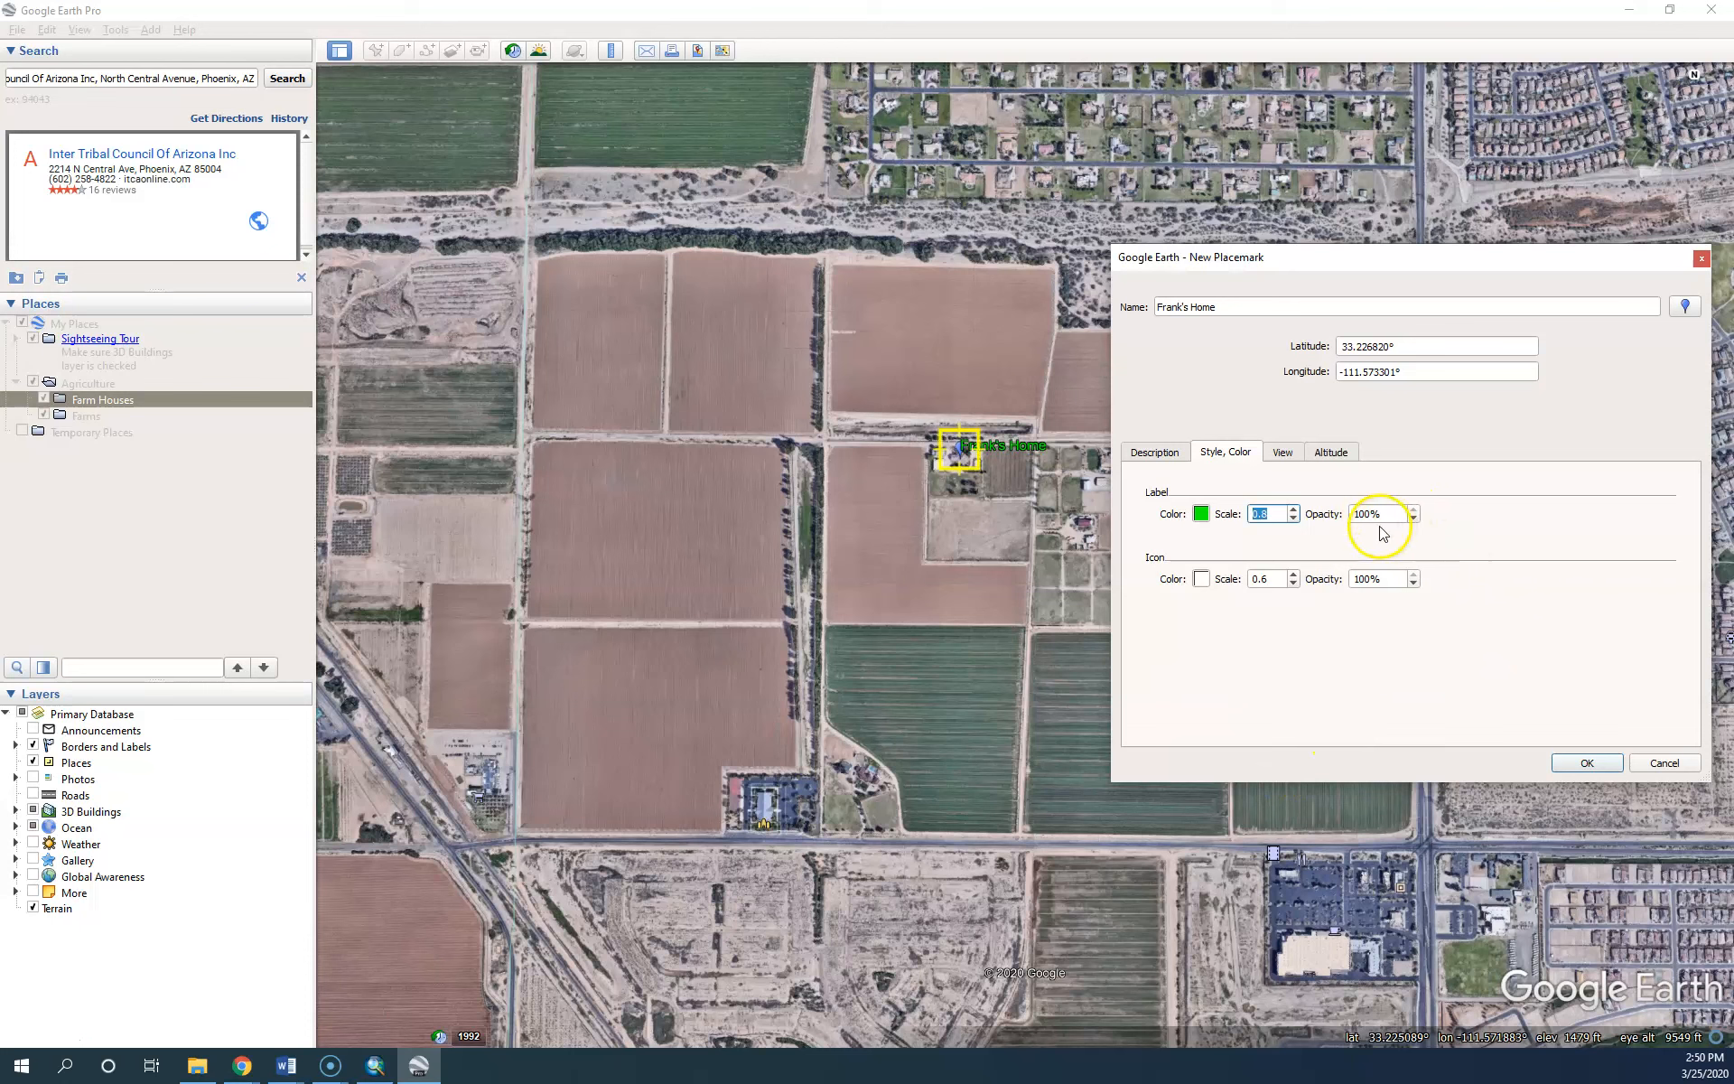
{"action": "left_click", "coordinate": [1165, 452]}
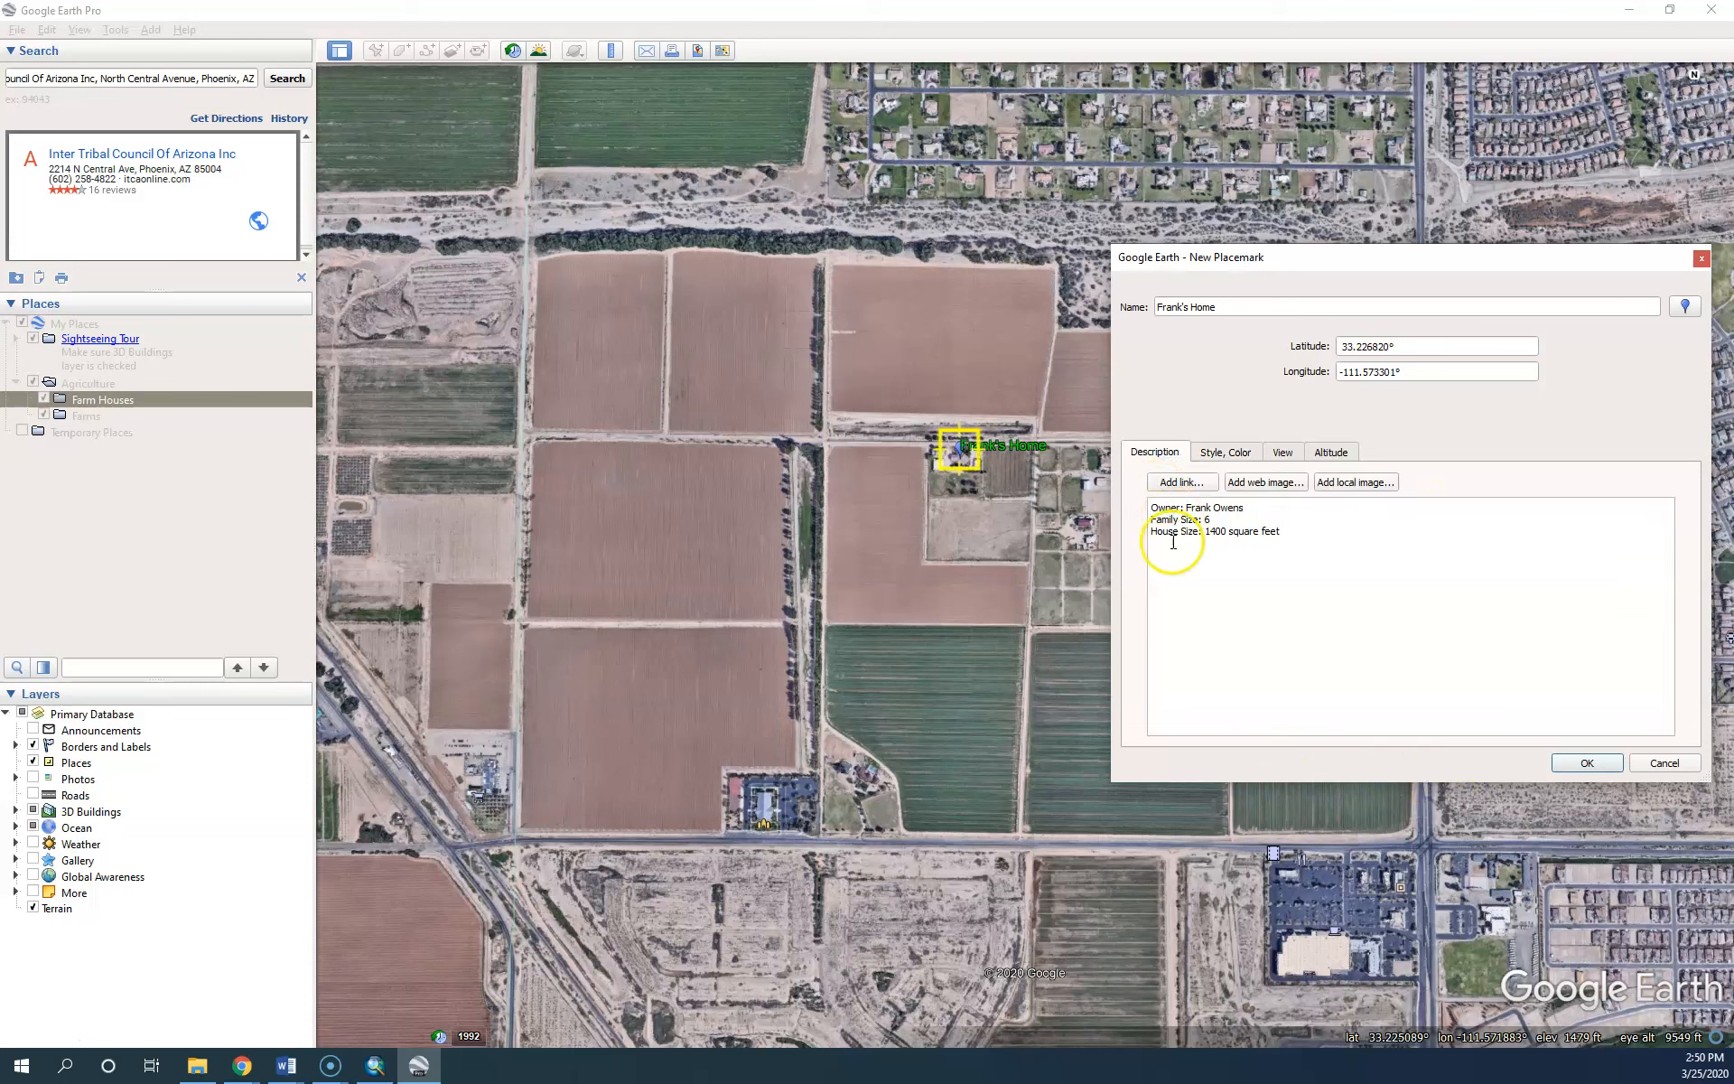
{"action": "left_click", "coordinate": [1582, 761]}
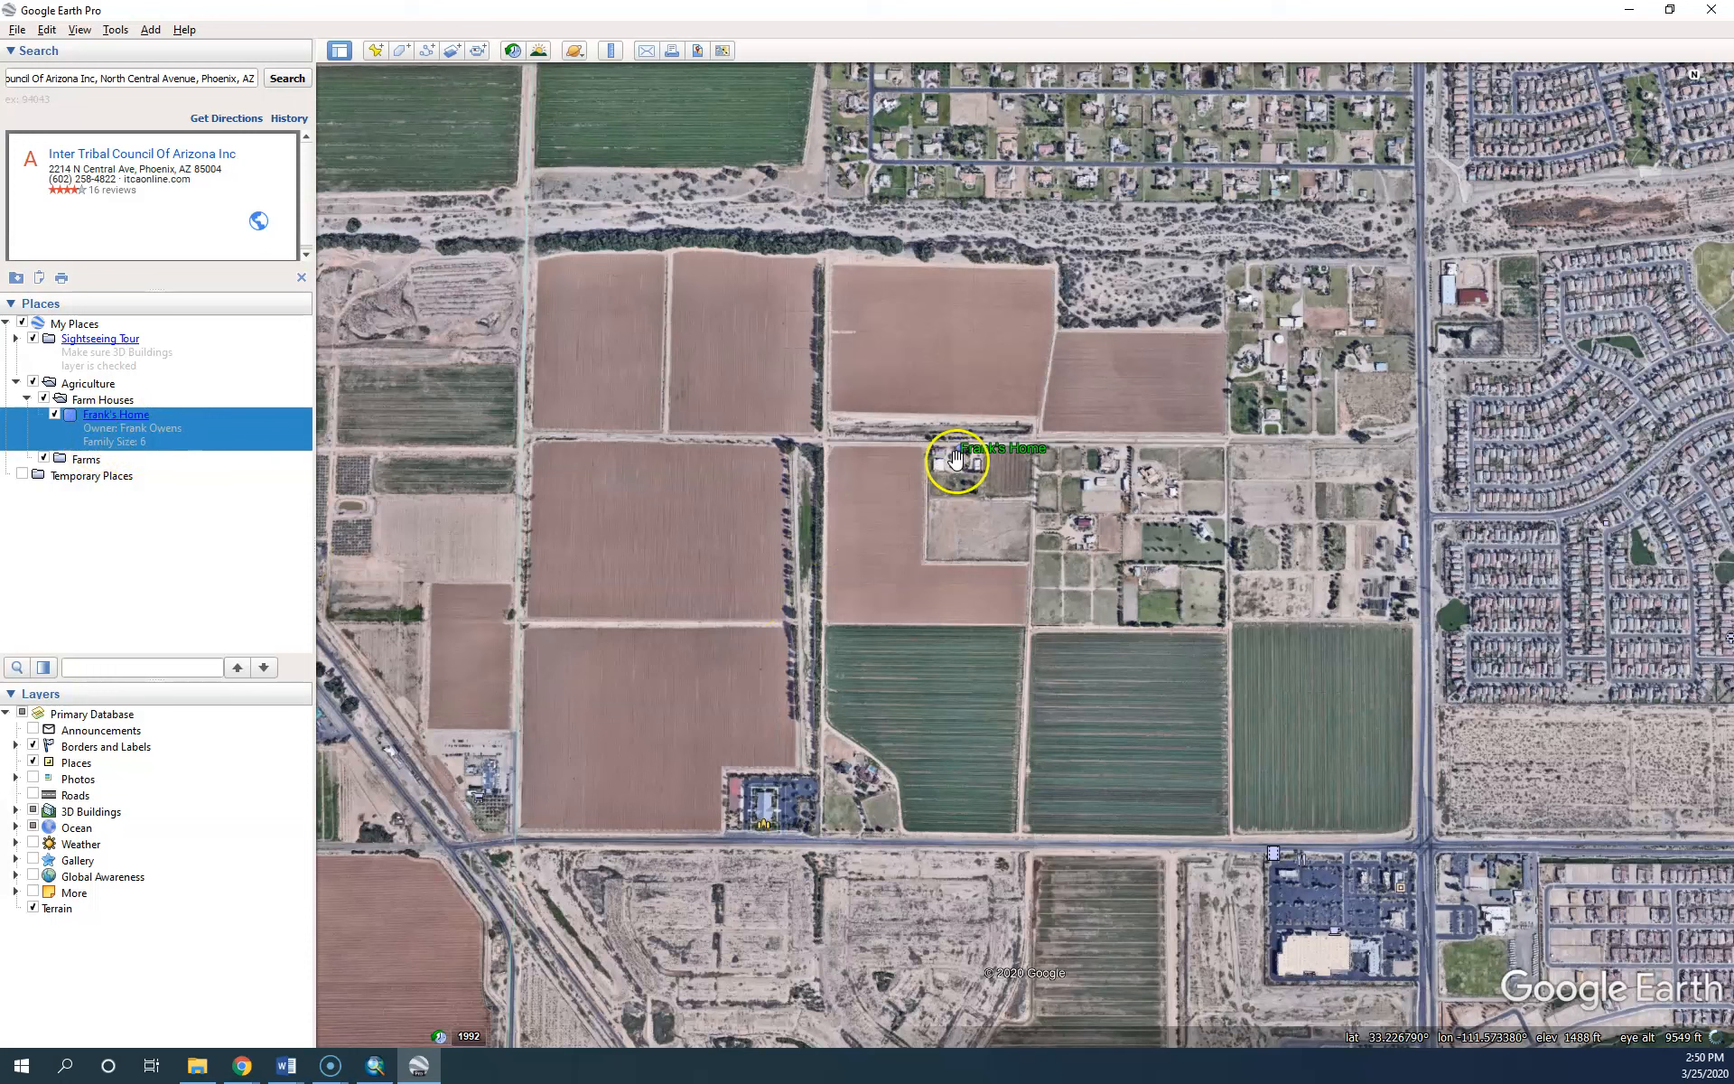
View and close the farm house's info balloon, then right-click its placemark in Places
{"action": "left_click", "coordinate": [961, 450]}
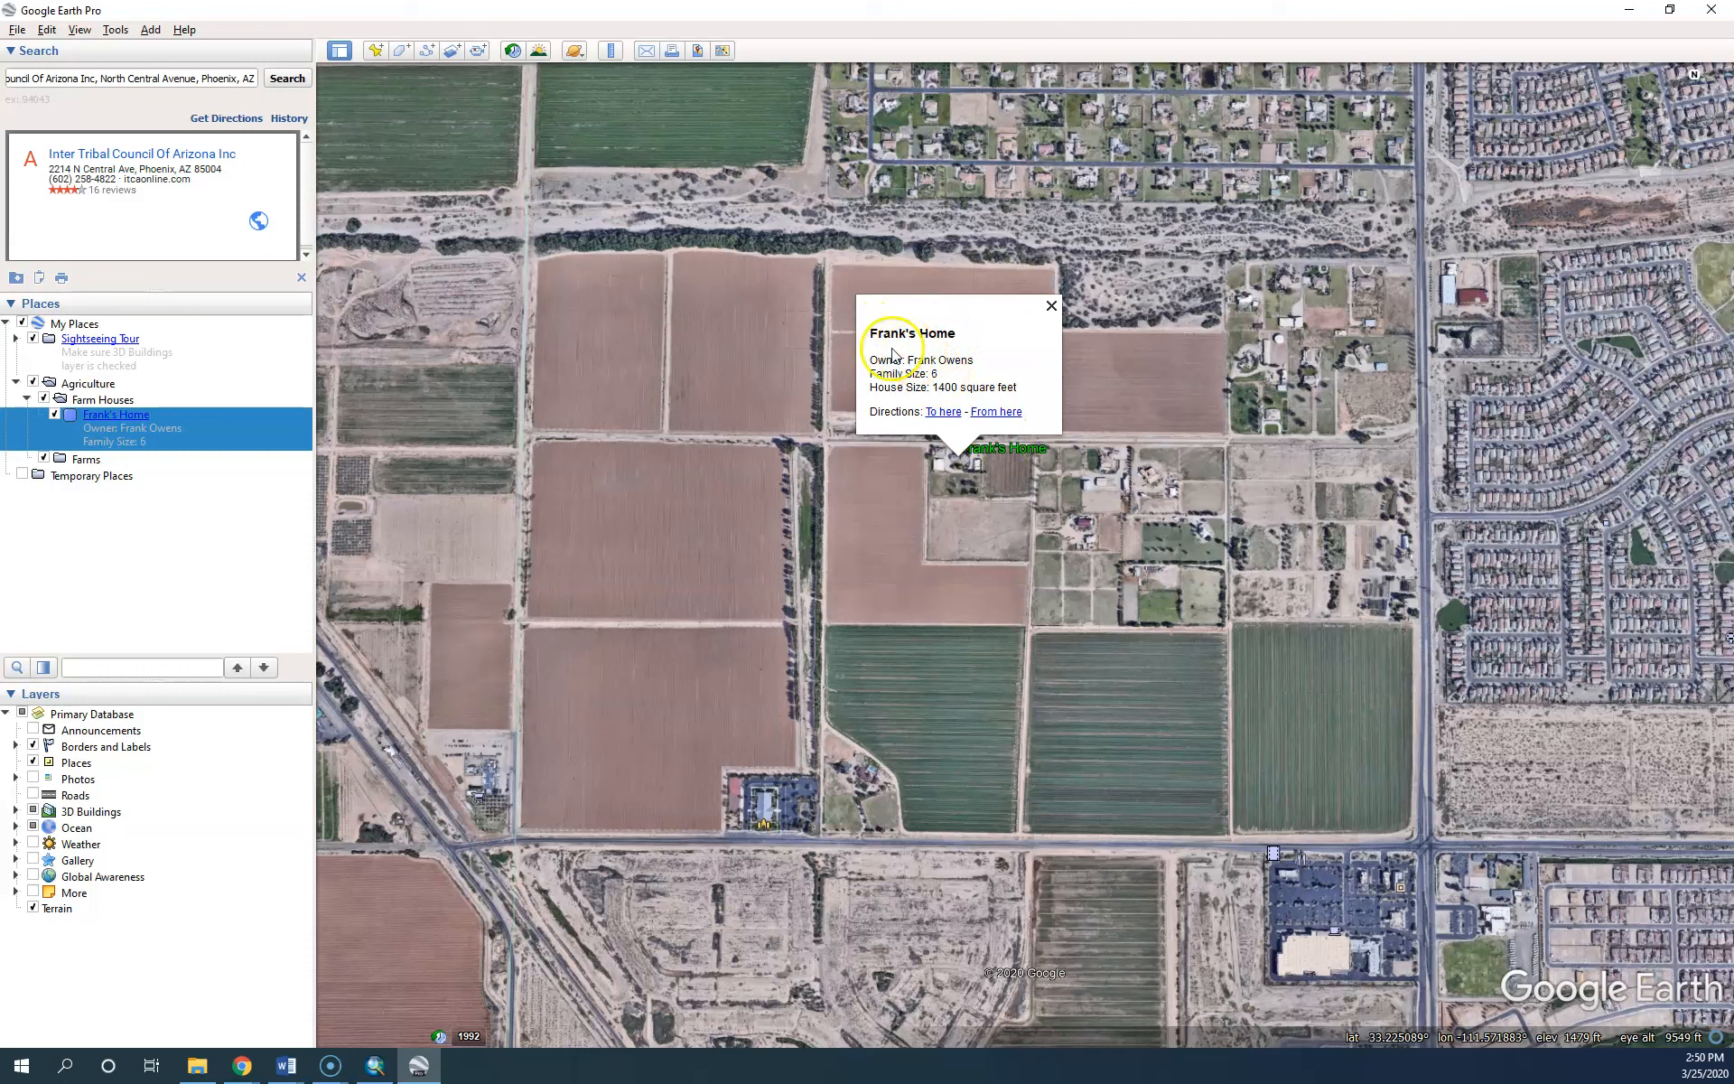
{"action": "left_click", "coordinate": [1052, 304]}
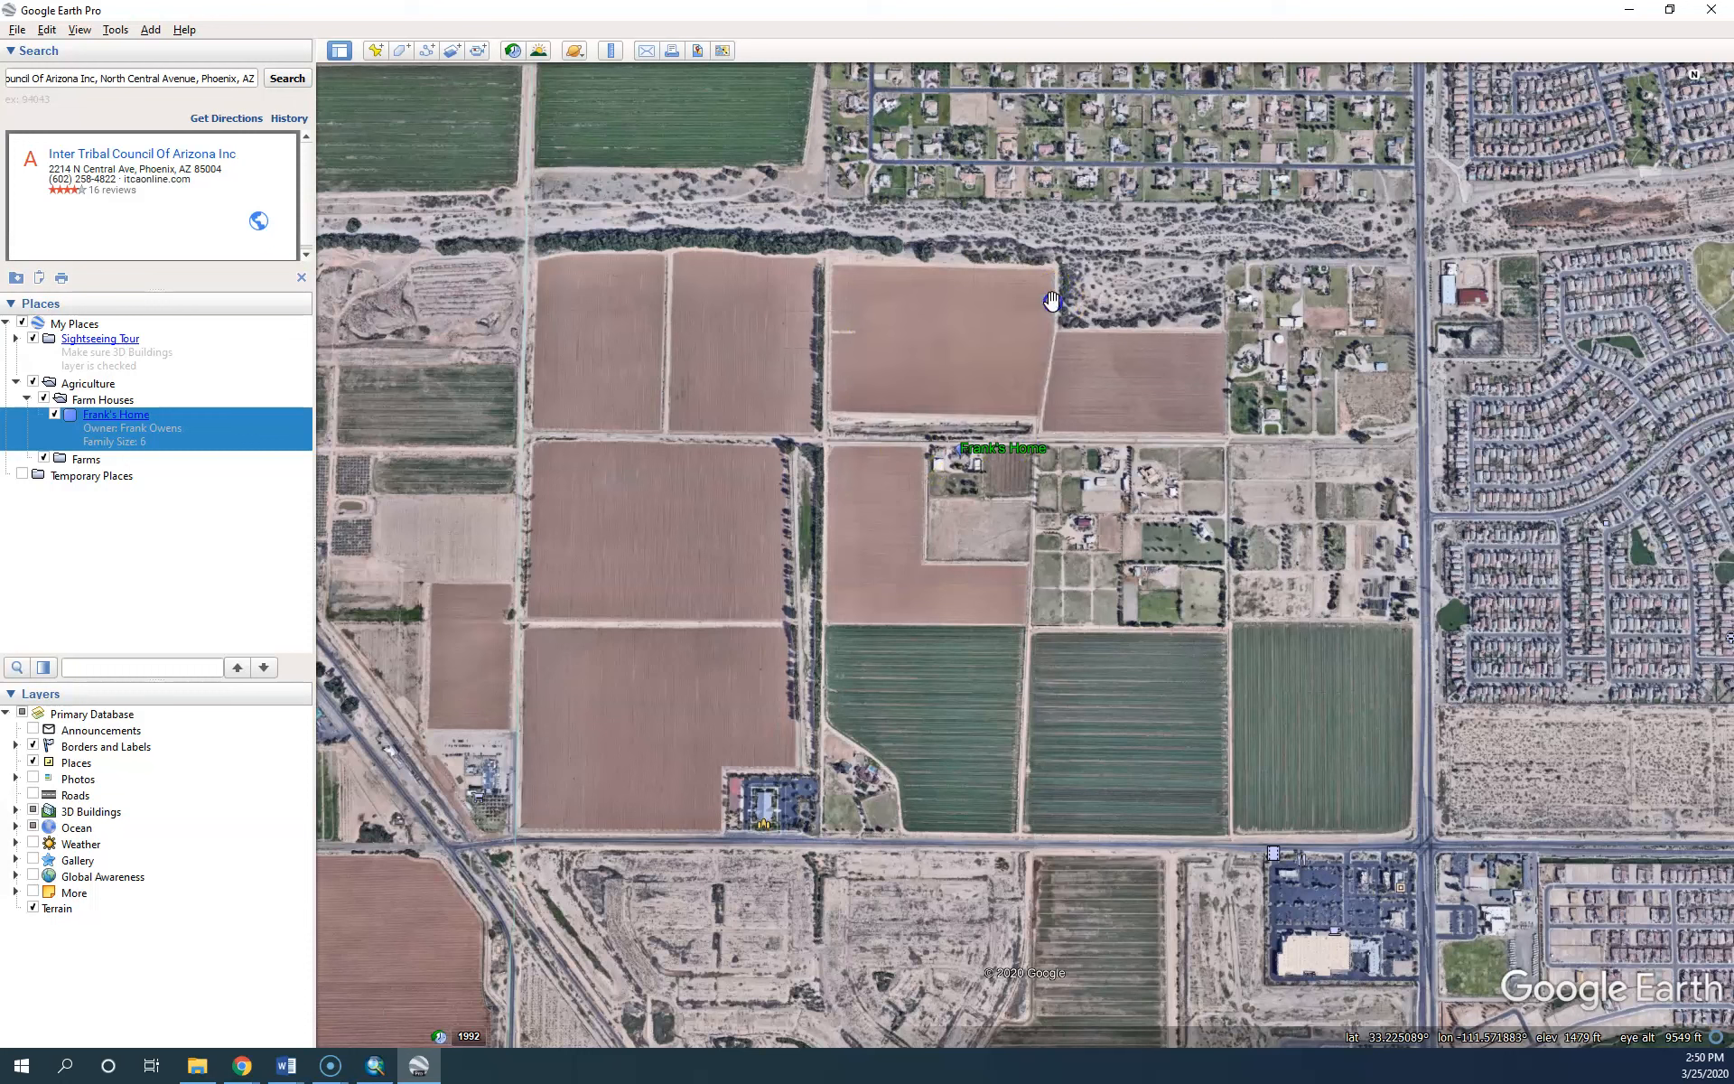
{"action": "left_click", "coordinate": [113, 416]}
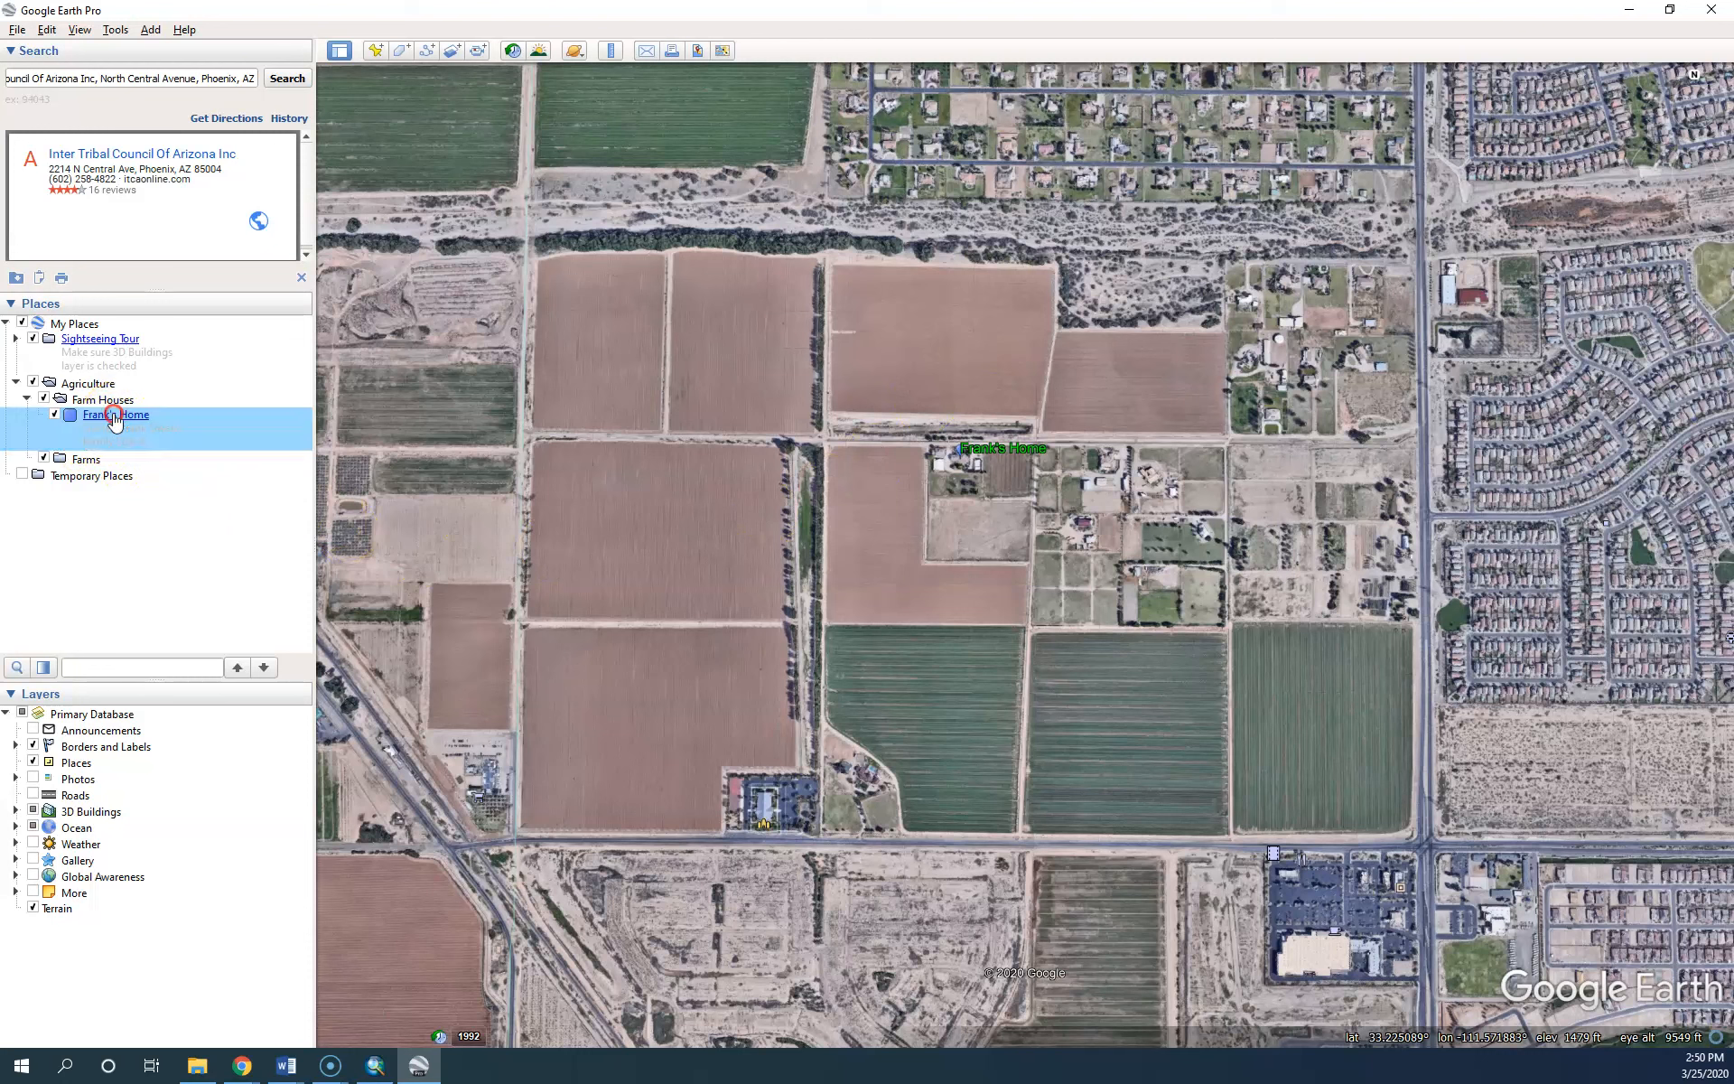
{"action": "right_click", "coordinate": [114, 417]}
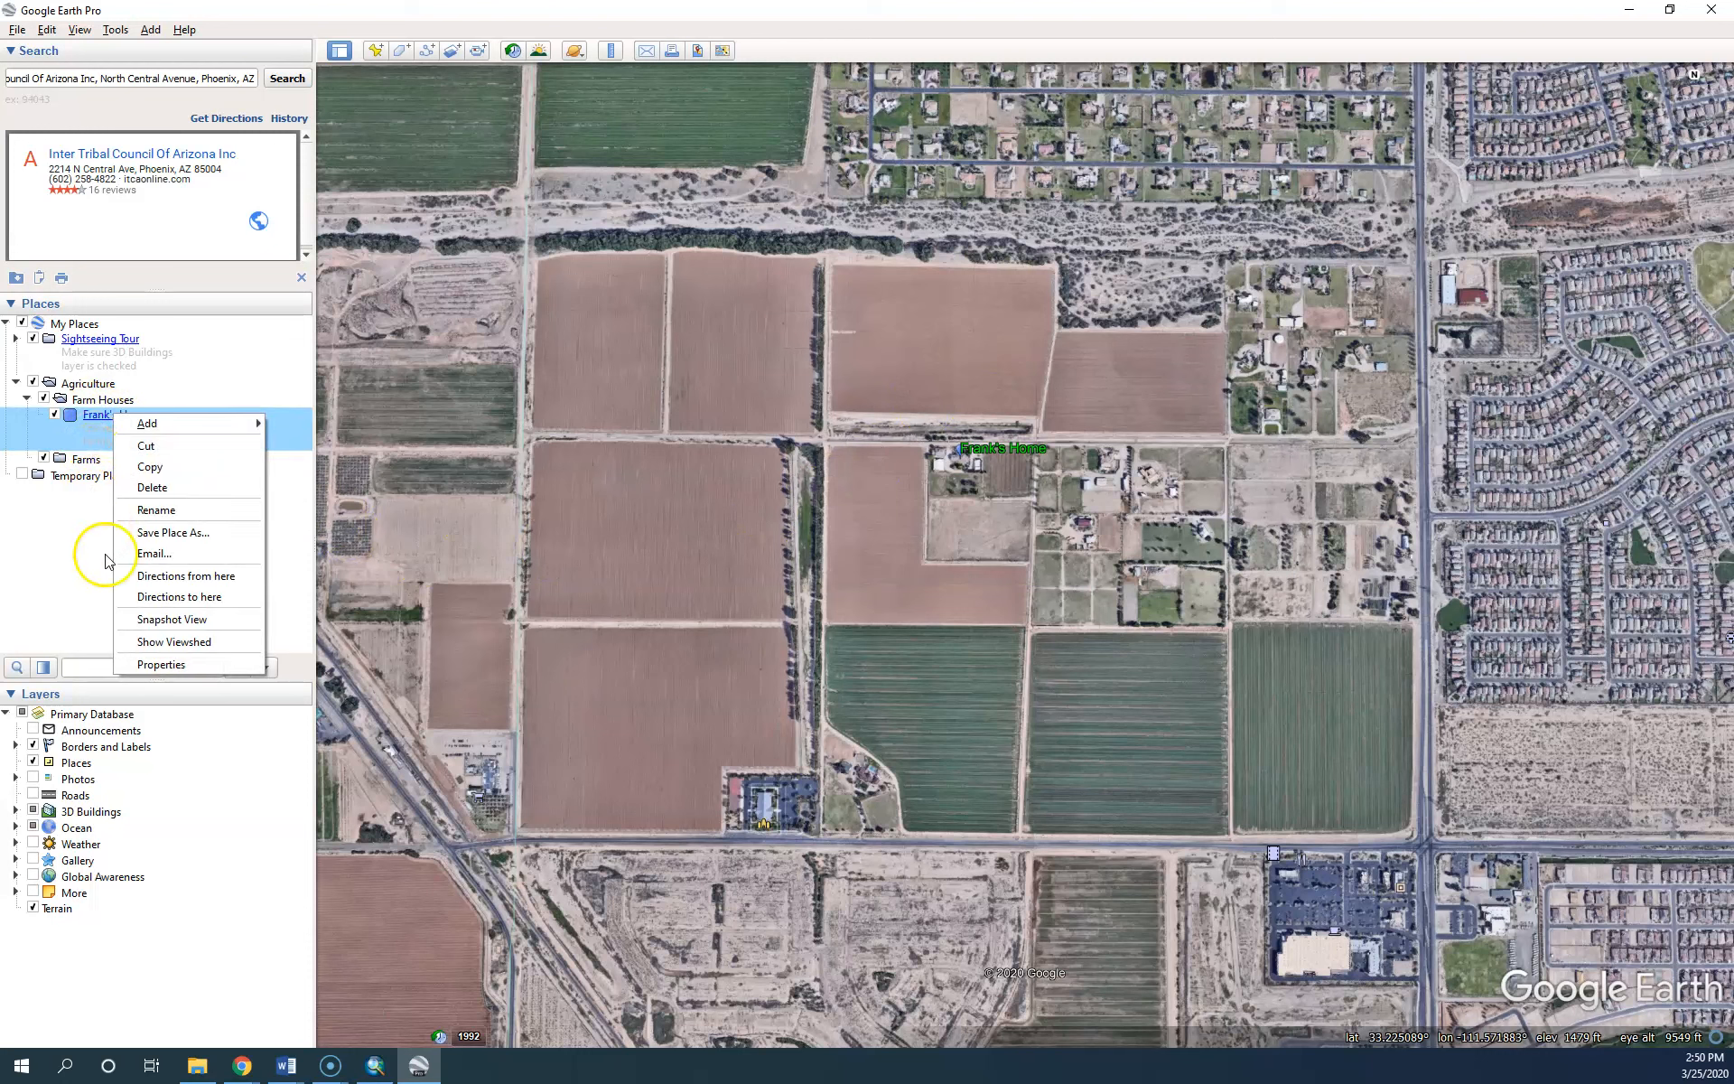
{"action": "left_click", "coordinate": [157, 665]}
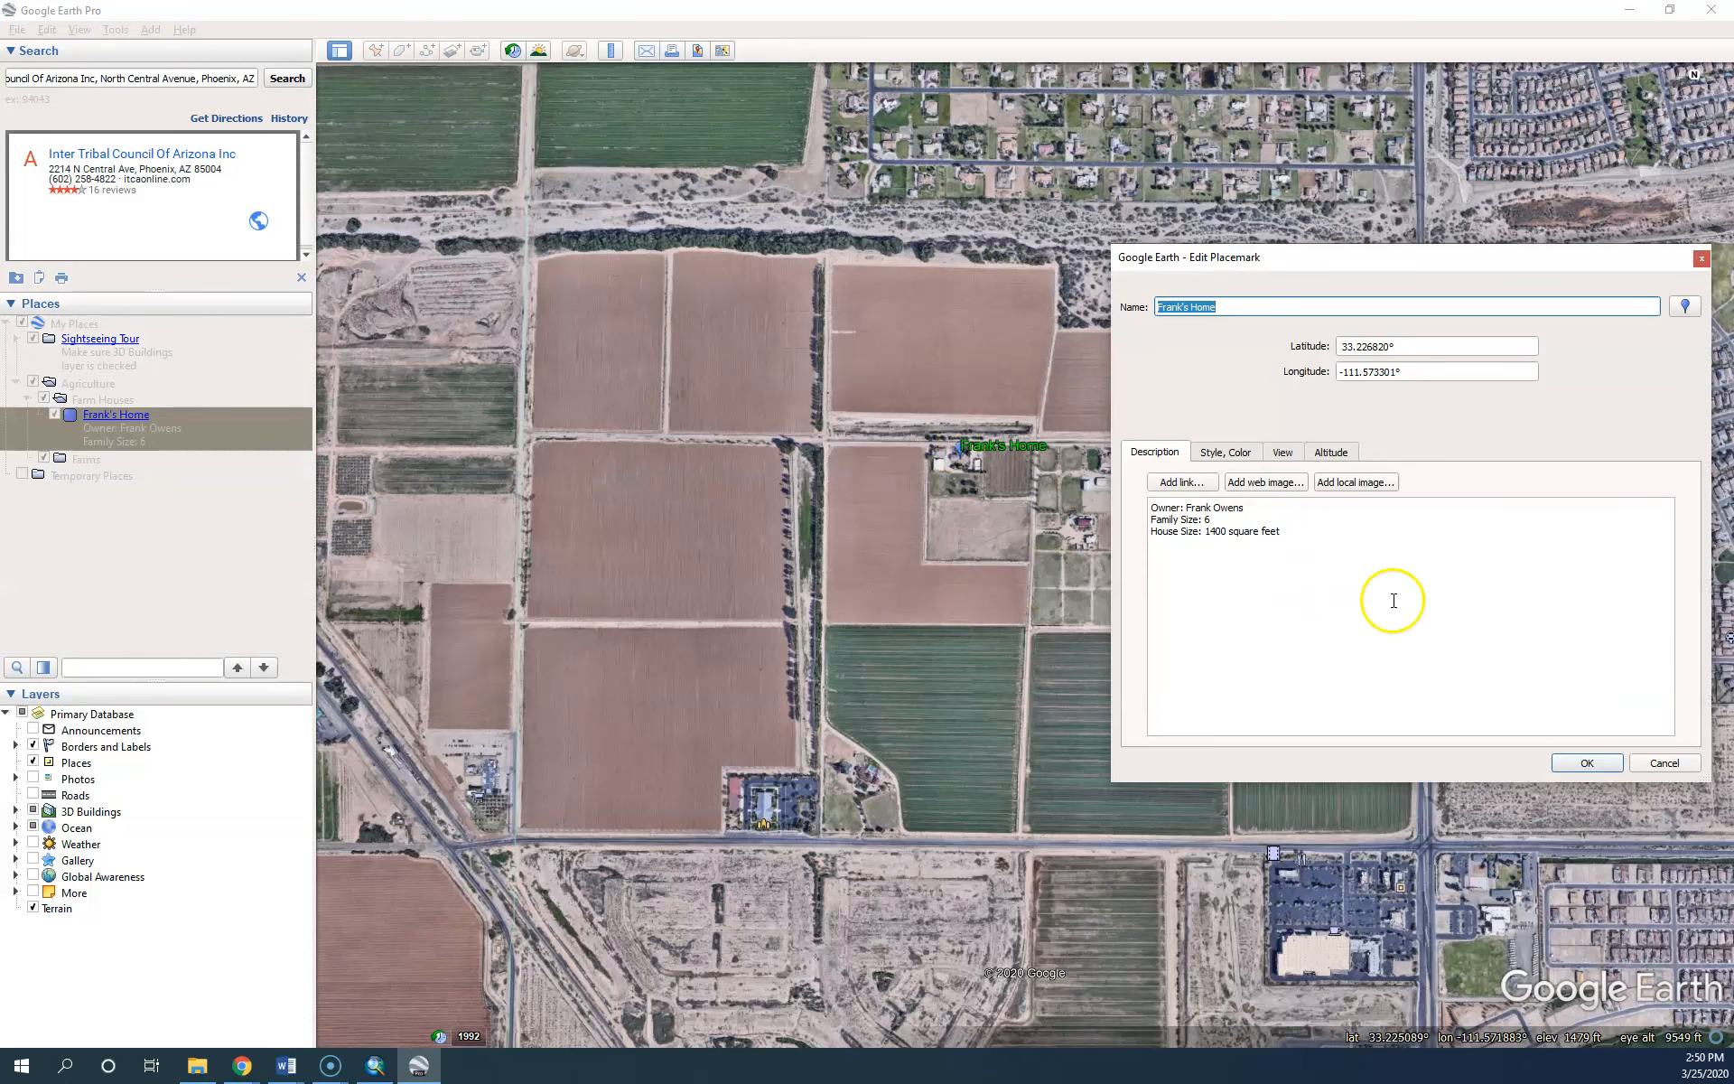
{"action": "left_click", "coordinate": [1353, 559]}
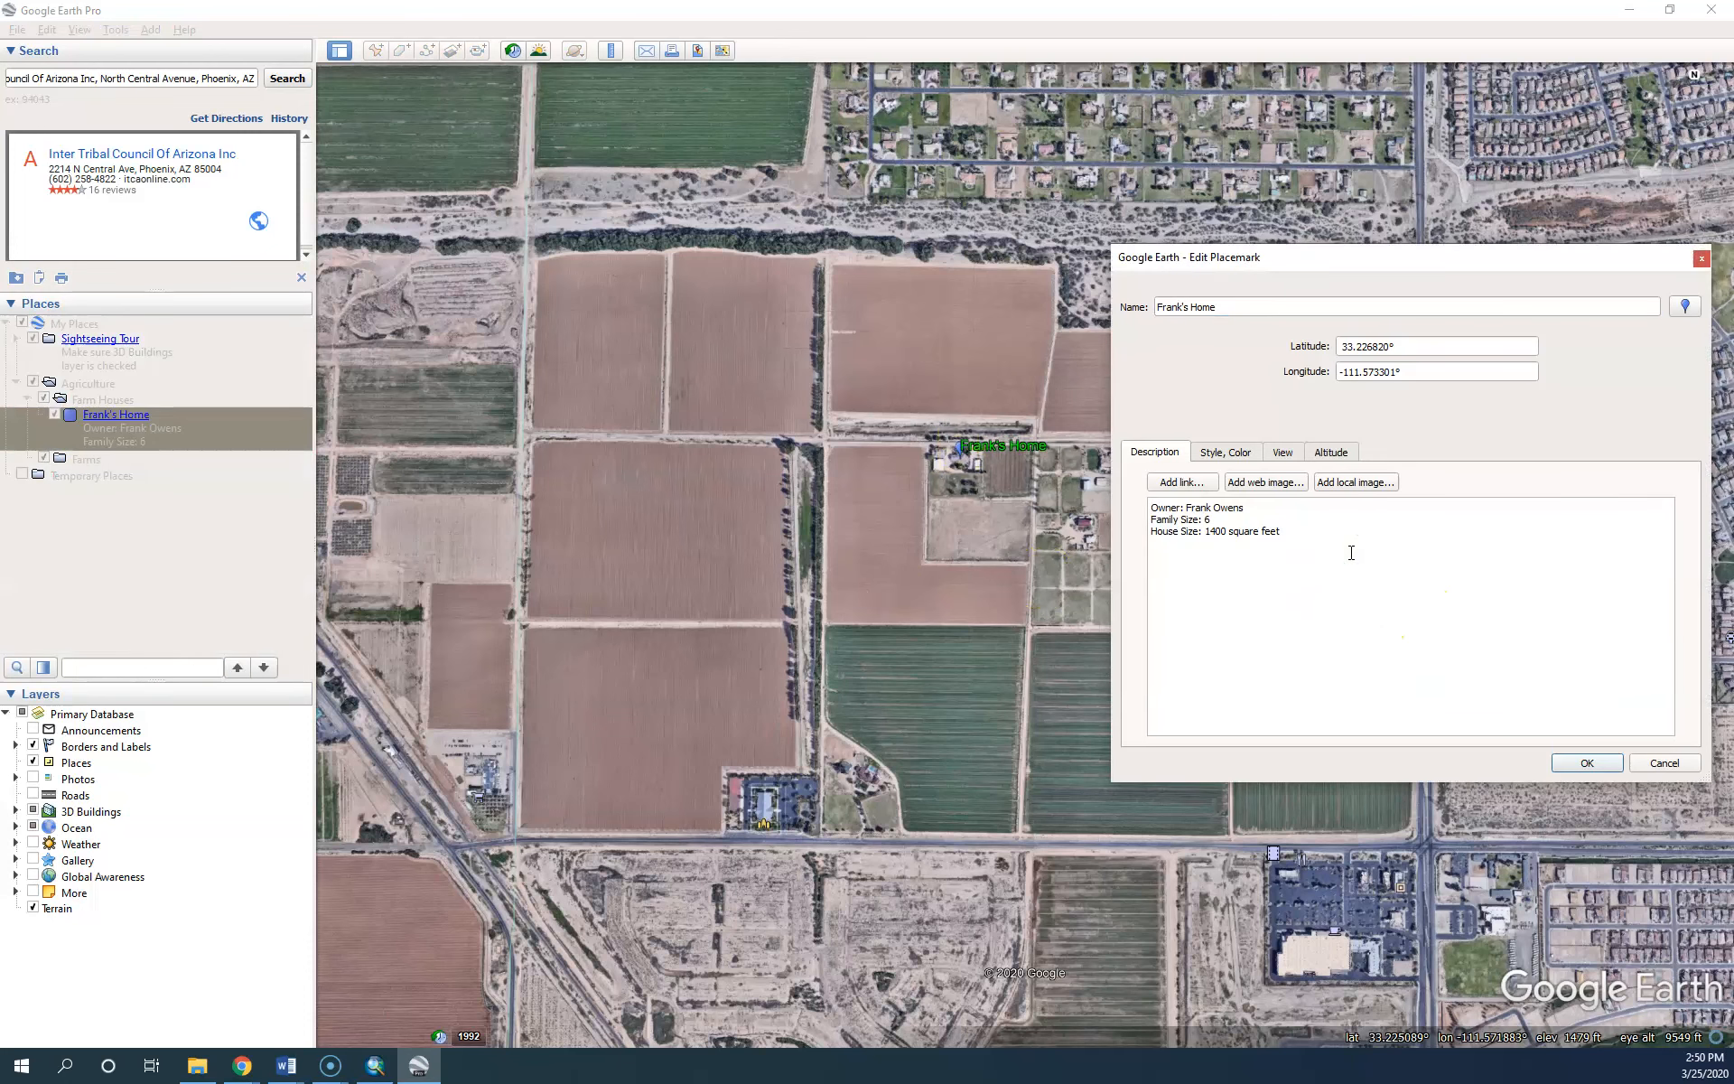
{"action": "type", "text": "Latidu"}
{"action": "left_click_drag", "start_coordinate": [1404, 349], "coordinate": [1334, 346]}
{"action": "key", "text": "ctrl+c"}
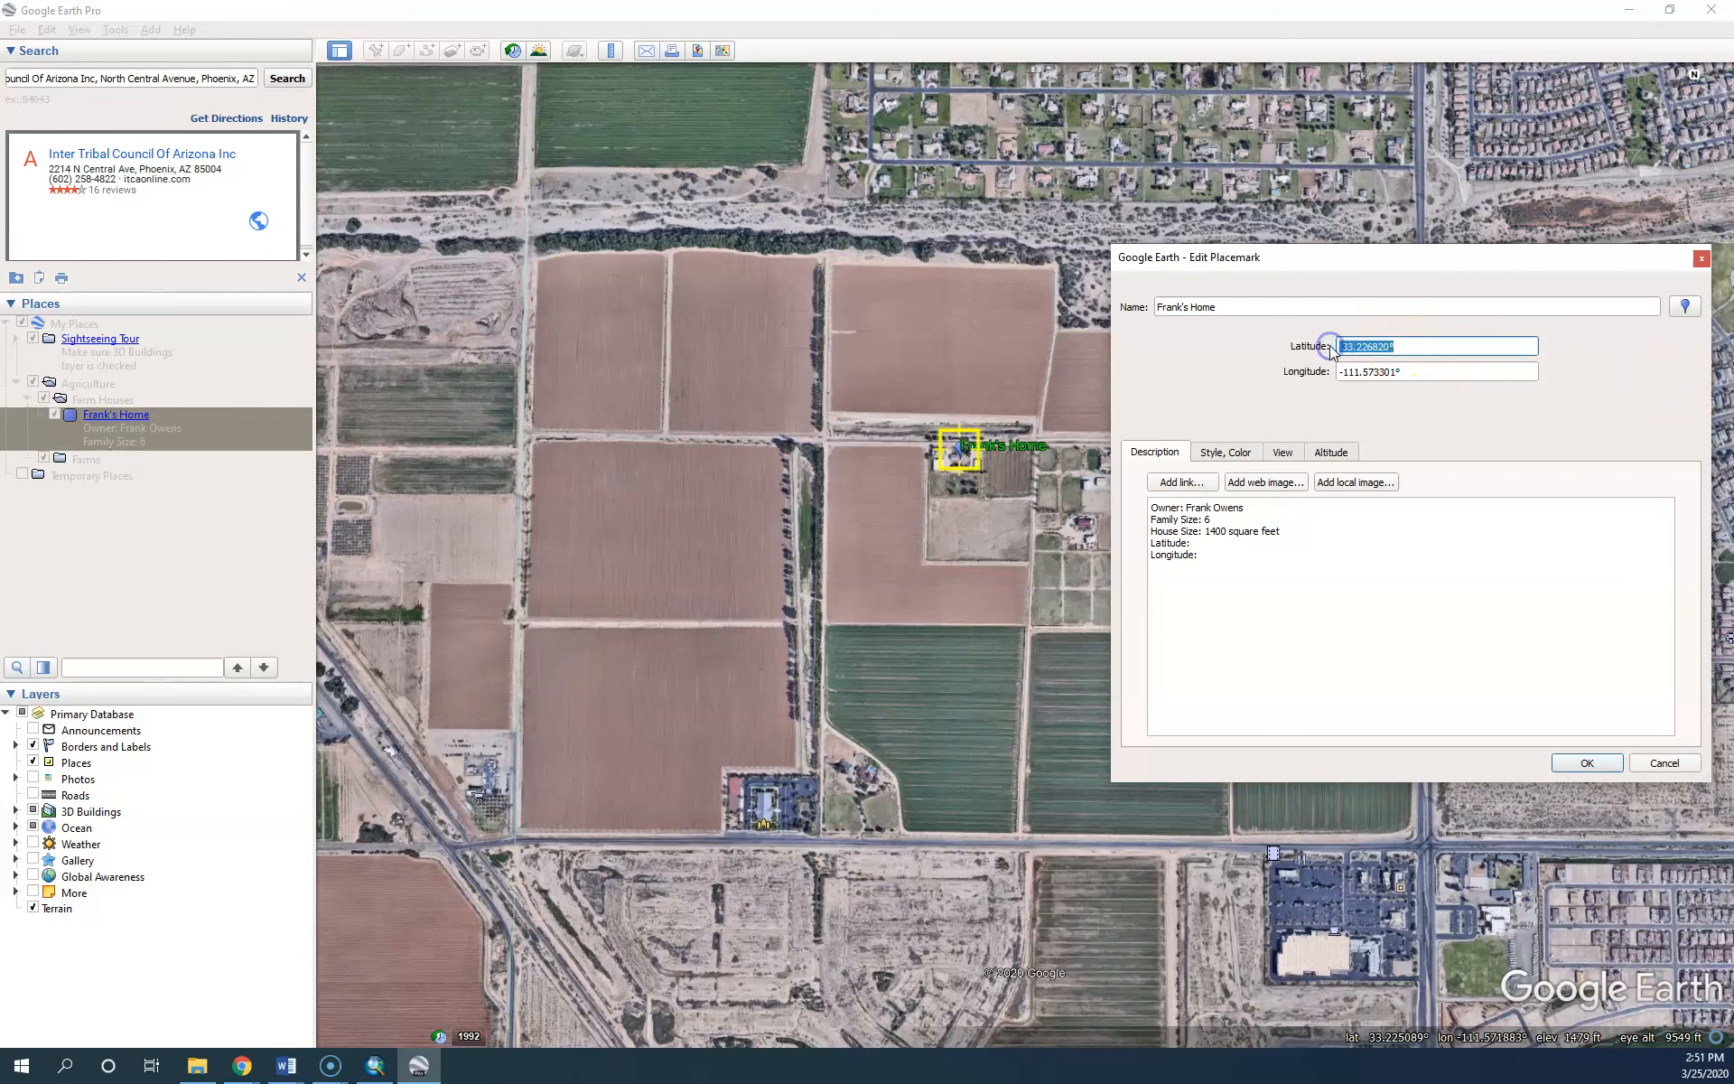
{"action": "left_click", "coordinate": [1218, 542]}
{"action": "key", "text": "ctrl+v"}
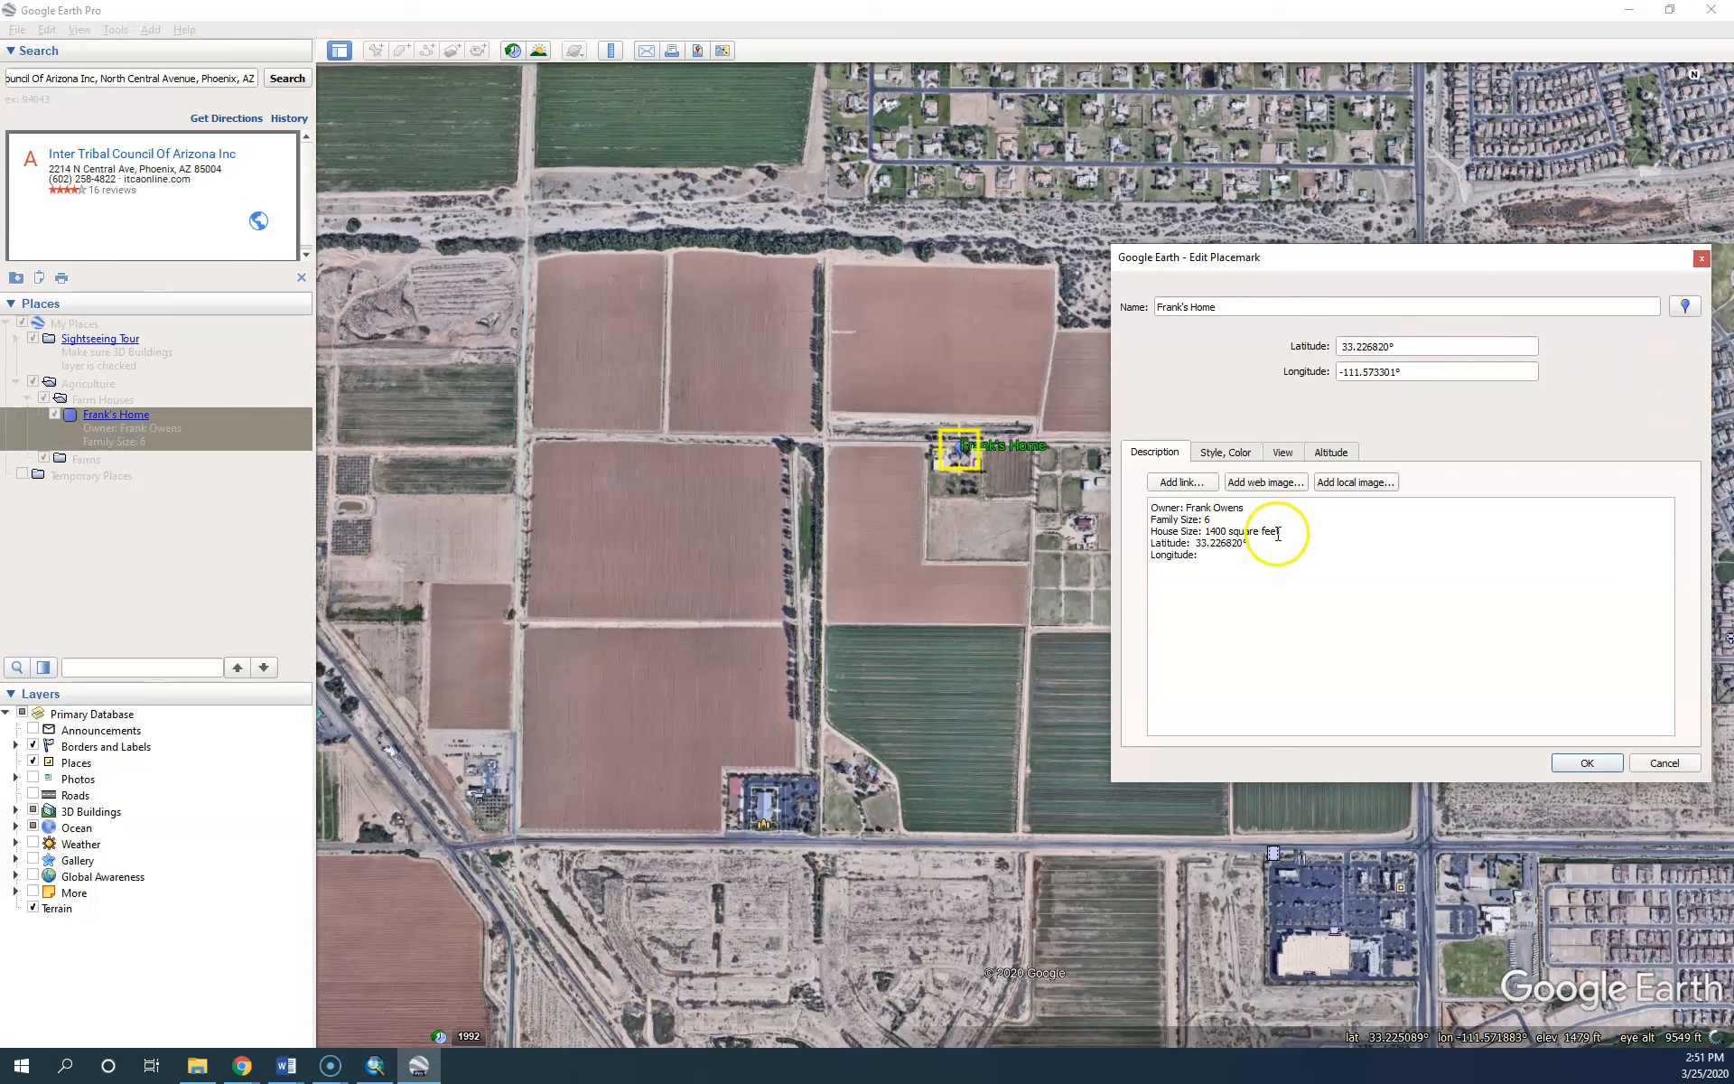
{"action": "left_click_drag", "start_coordinate": [1436, 367], "coordinate": [1308, 358]}
{"action": "key", "text": "ctrl+c"}
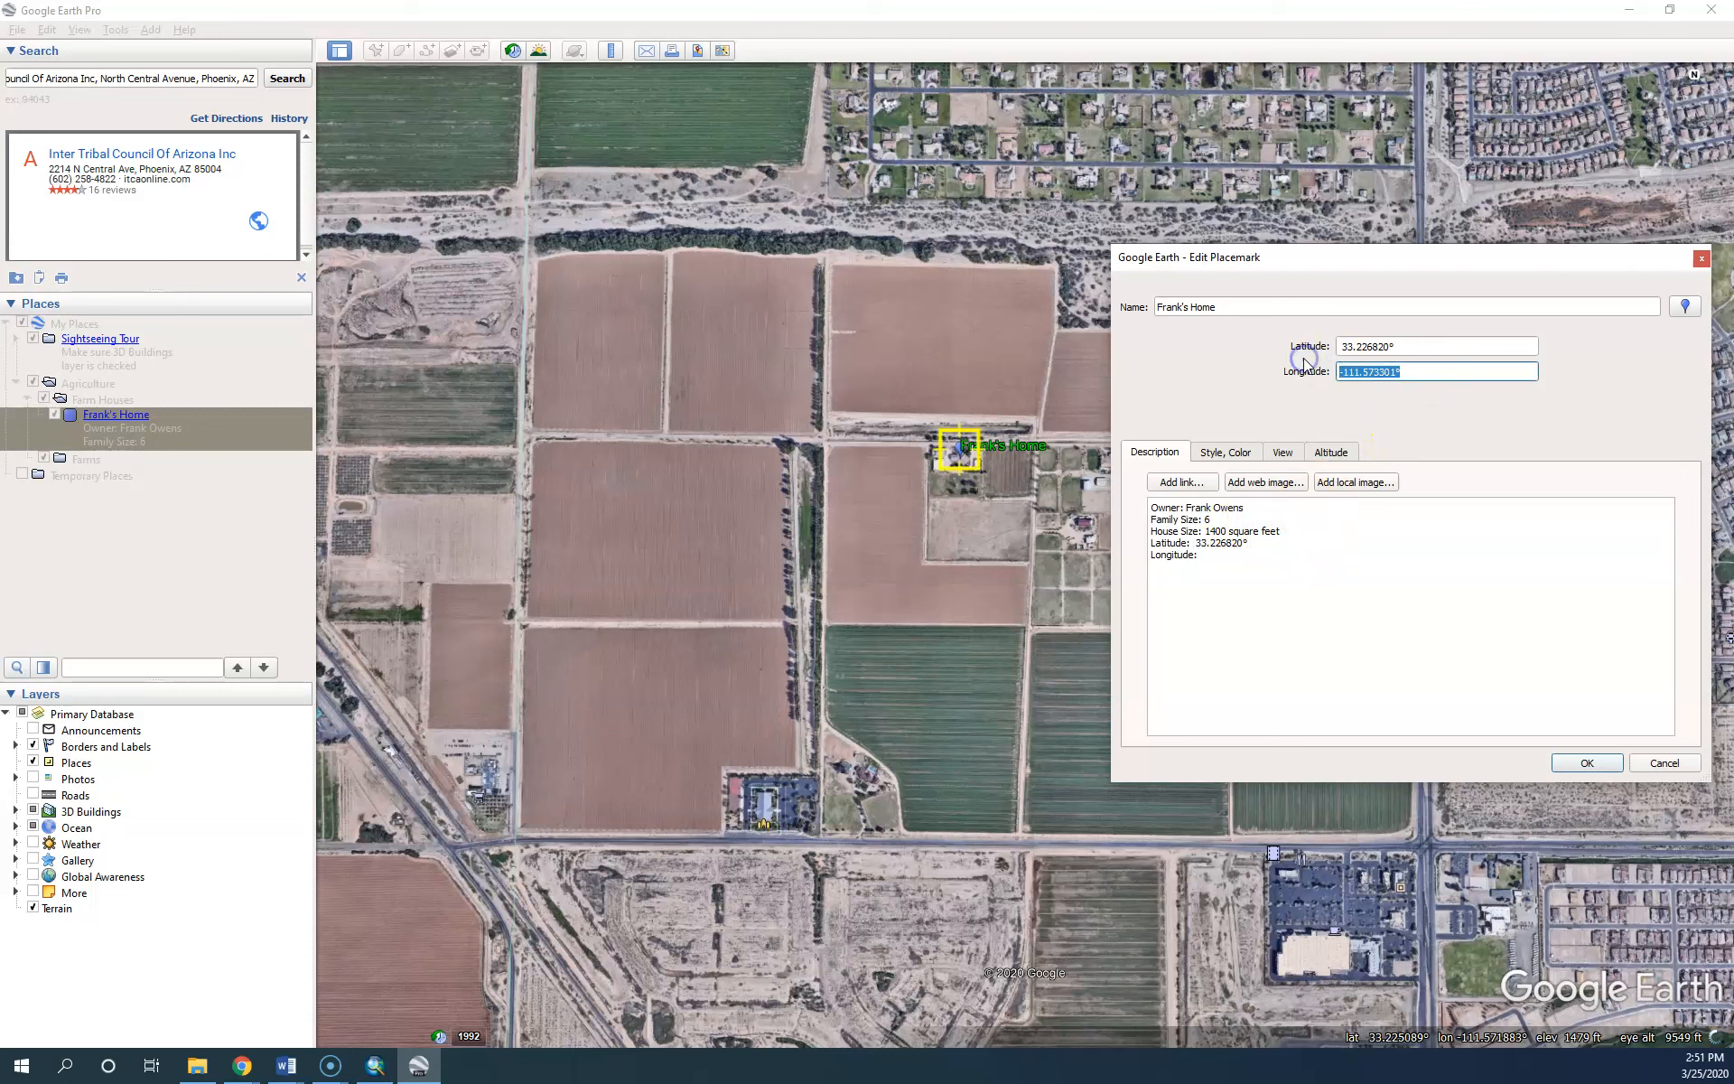
{"action": "left_click", "coordinate": [1242, 559]}
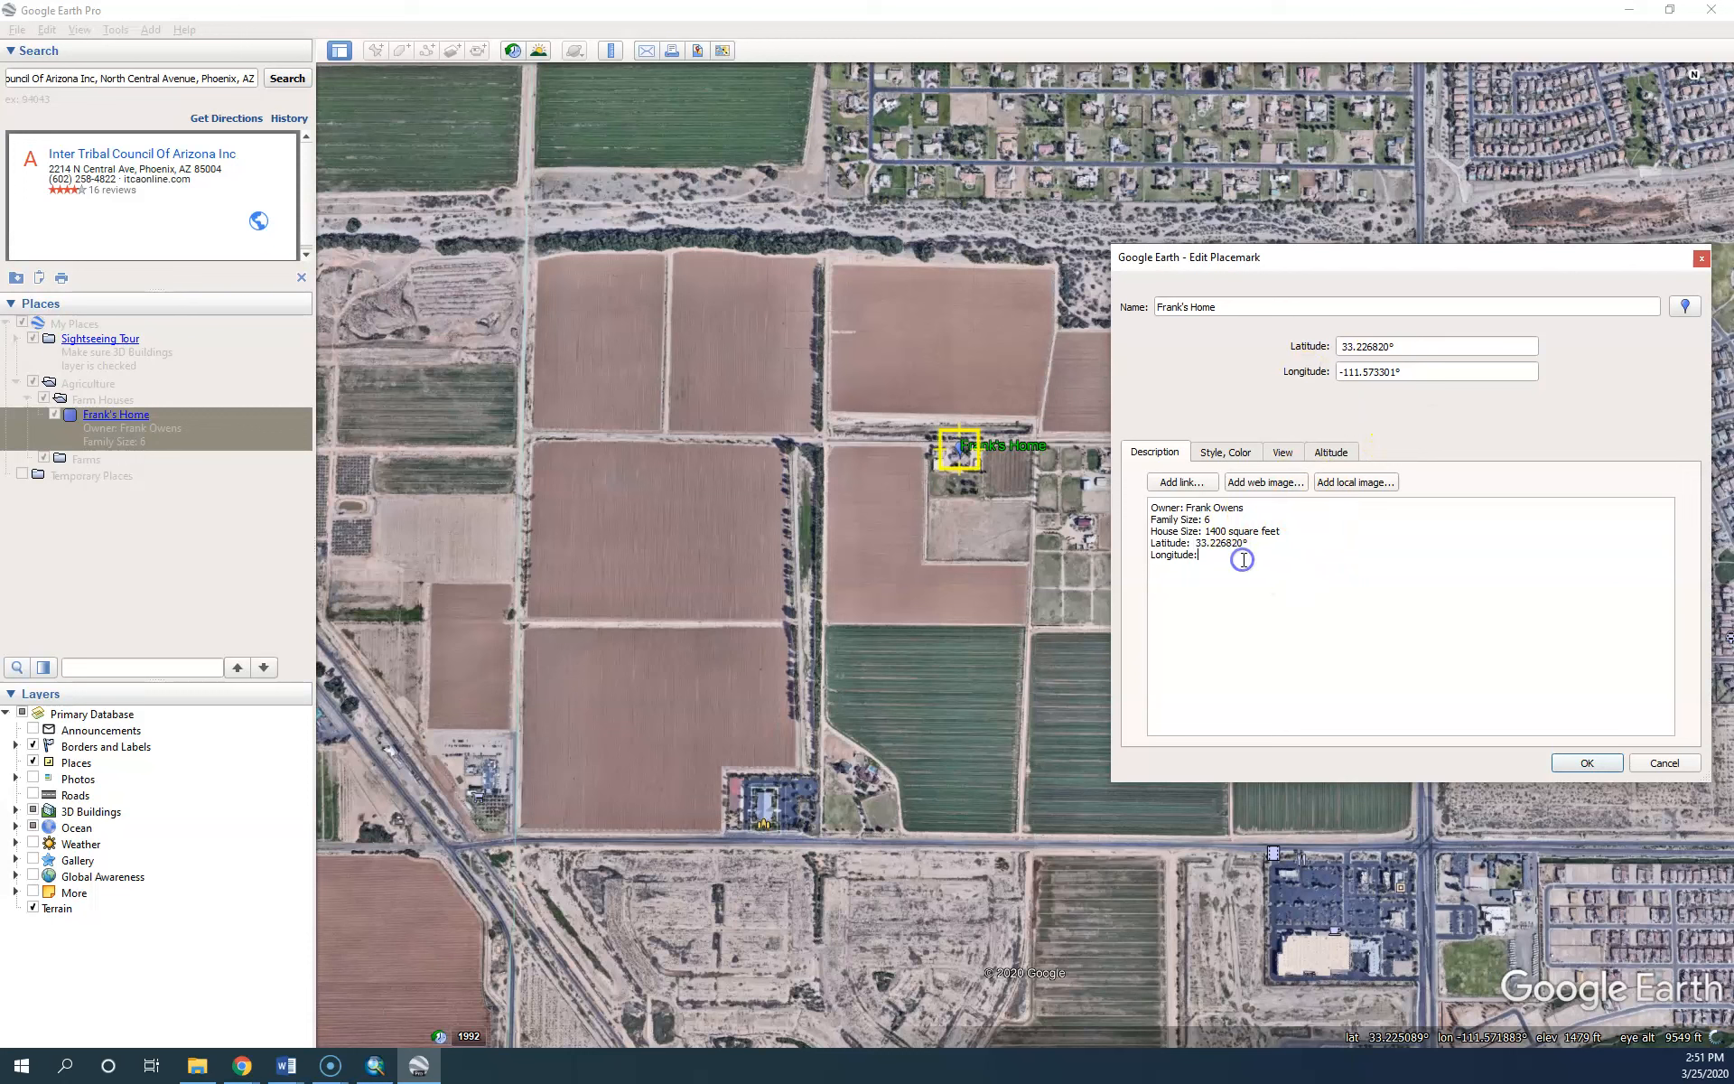
{"action": "key", "text": "ctrl+v"}
{"action": "left_click", "coordinate": [1580, 764]}
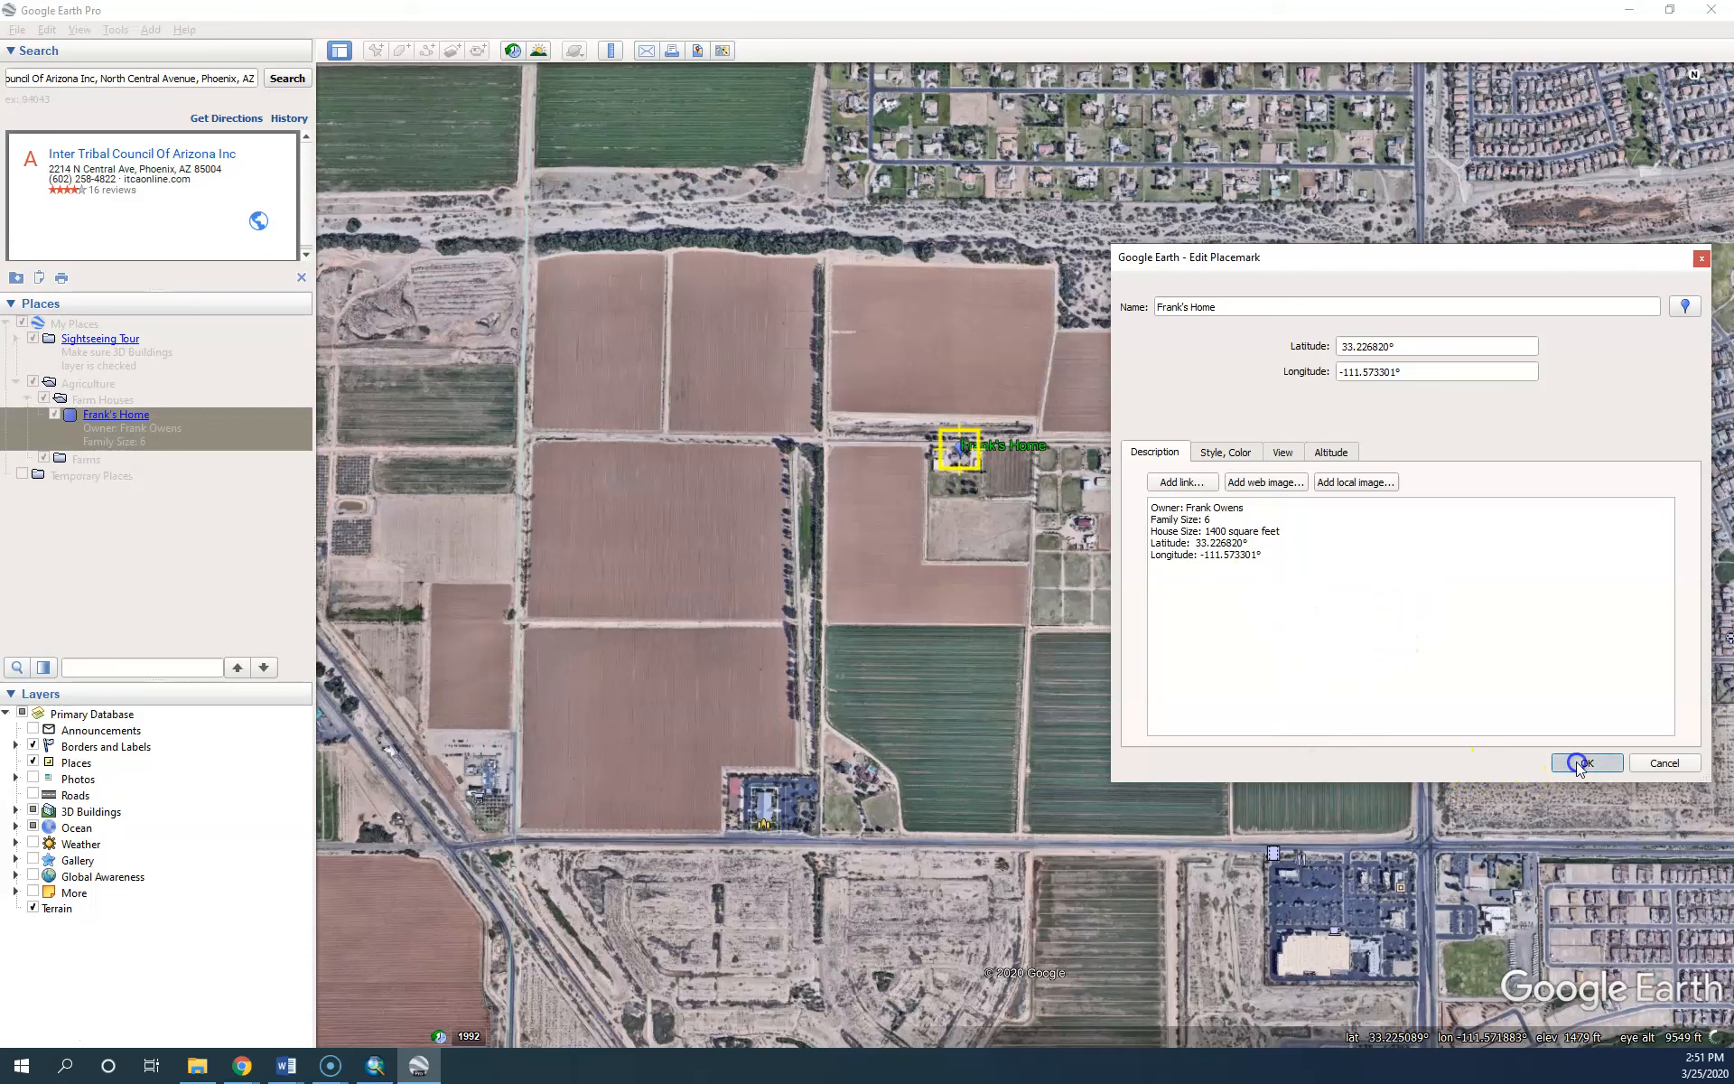
Check the coordinates in the info balloon, then add another placemark to Farm Houses
{"action": "left_click", "coordinate": [957, 448]}
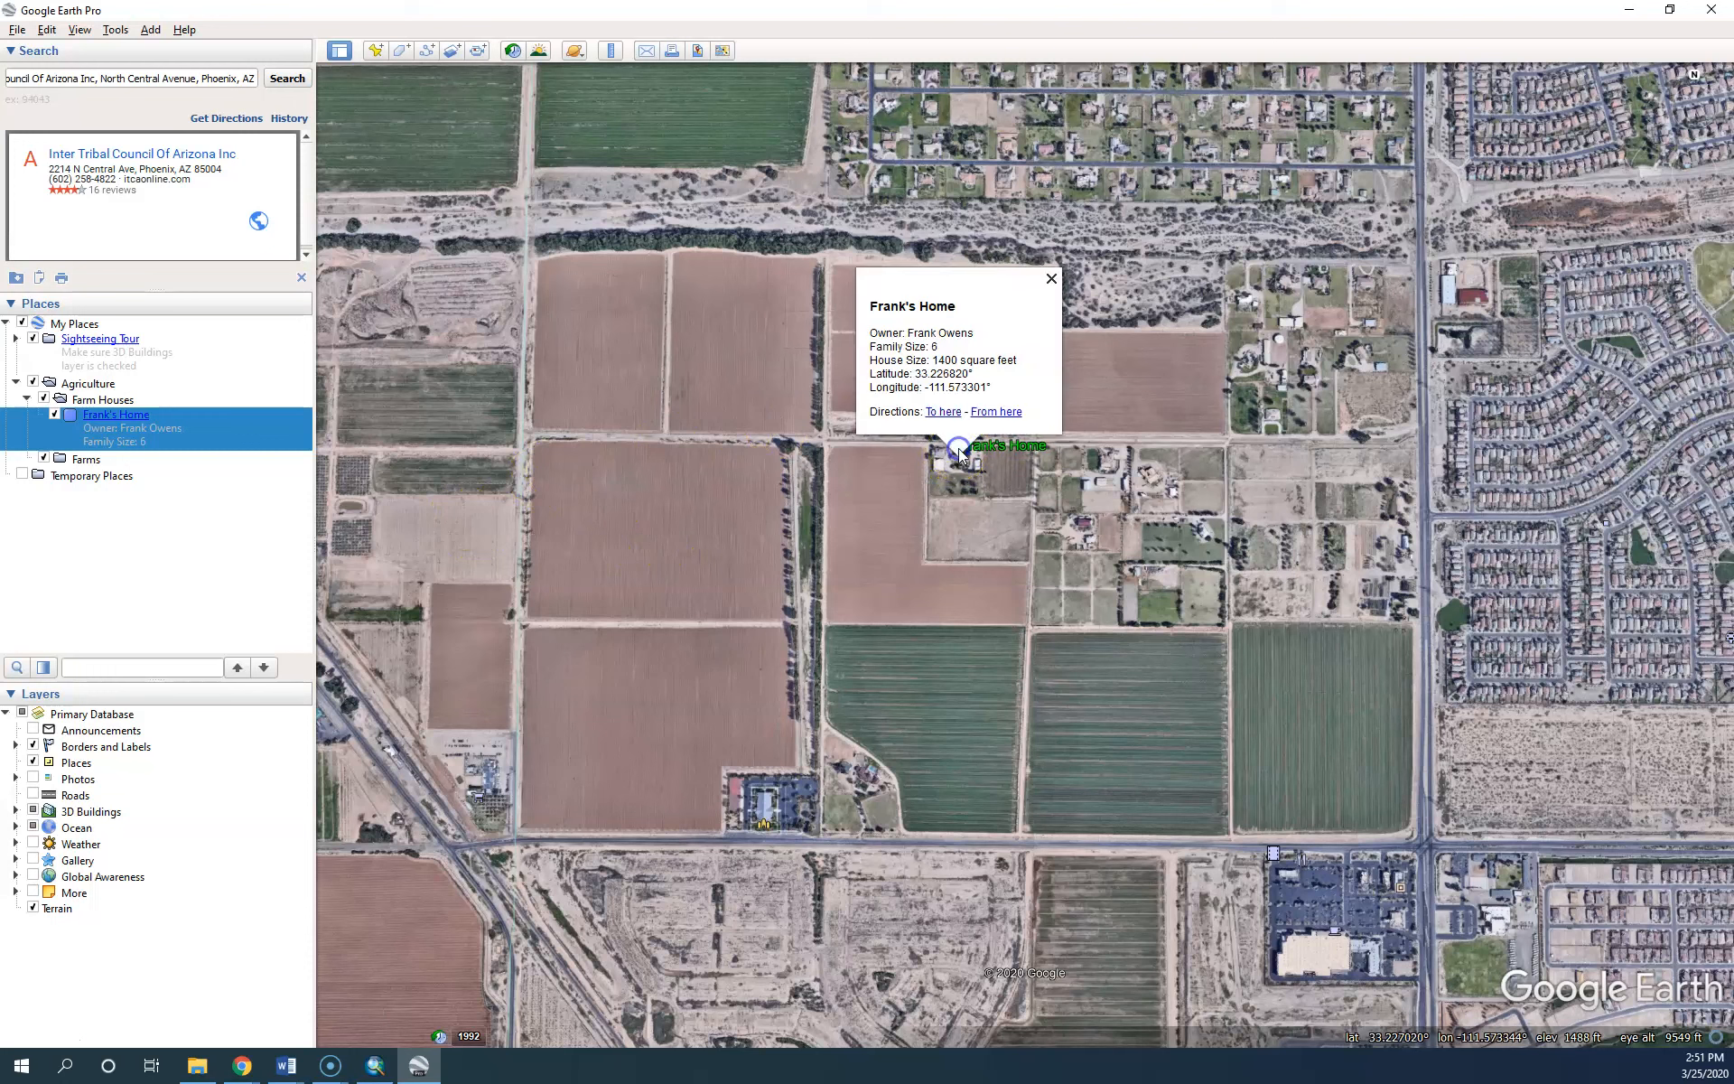
{"action": "left_click", "coordinate": [1052, 278]}
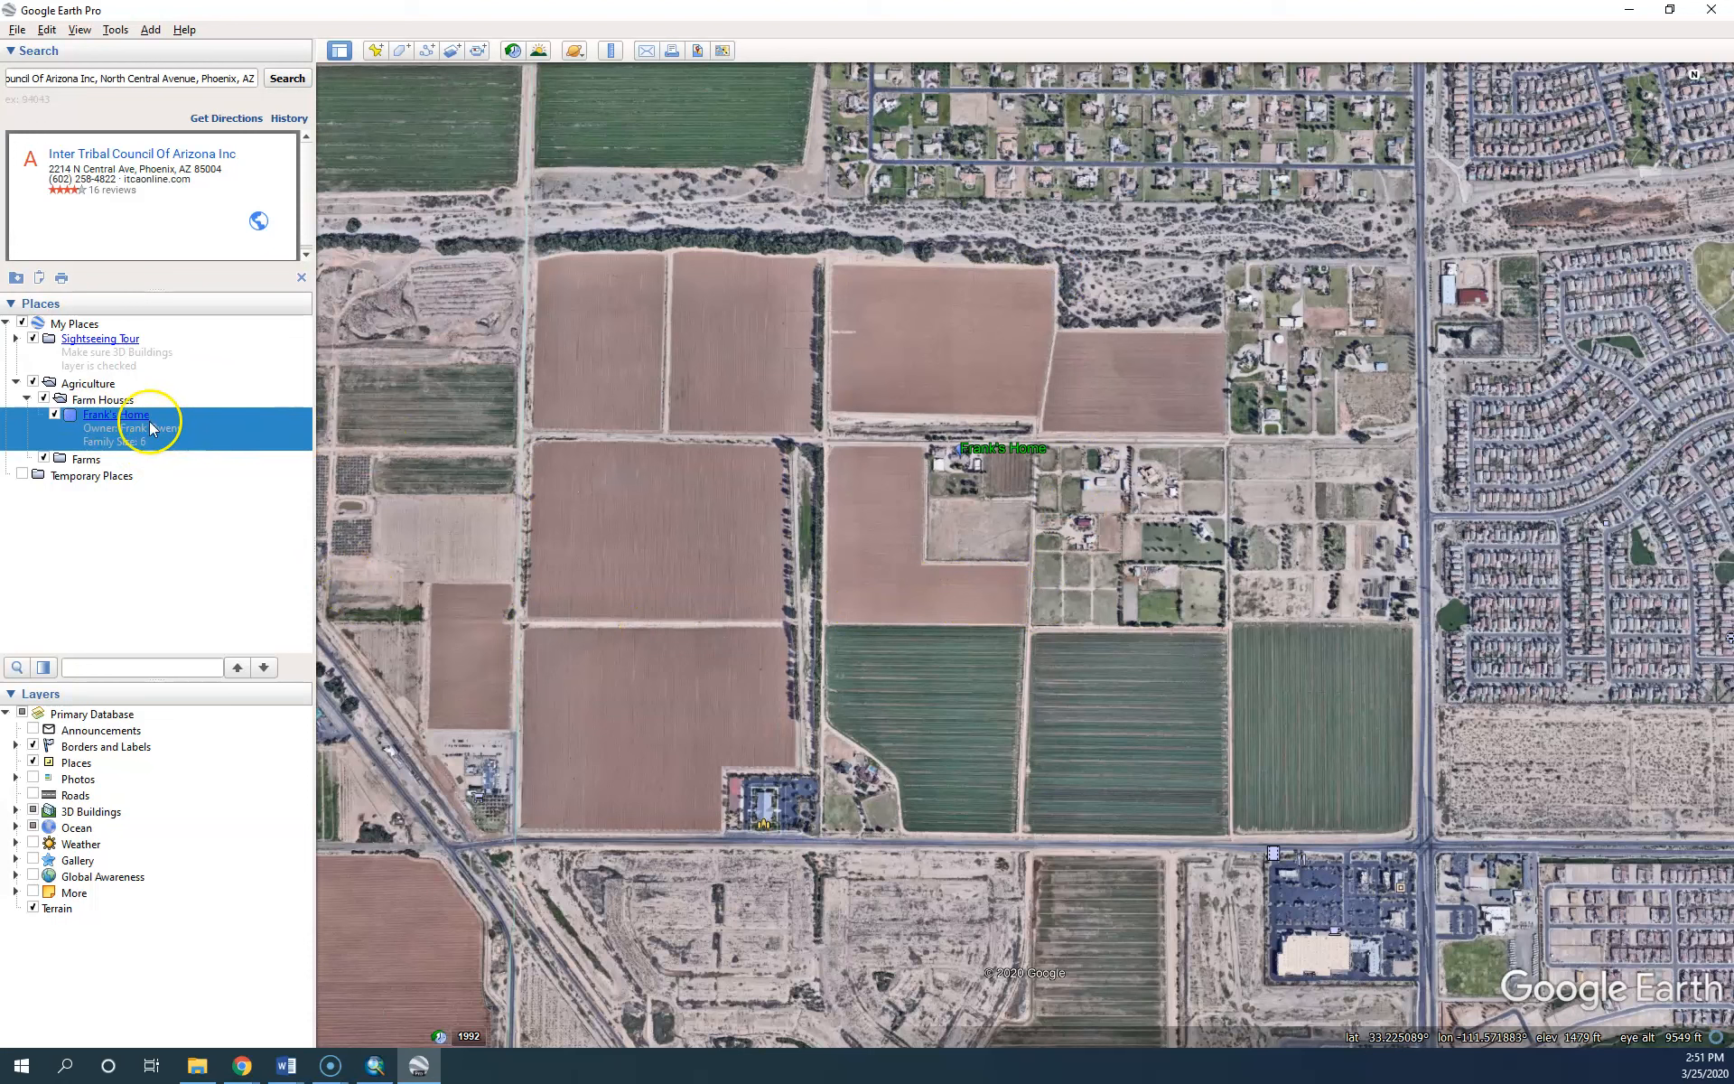
{"action": "right_click", "coordinate": [105, 400]}
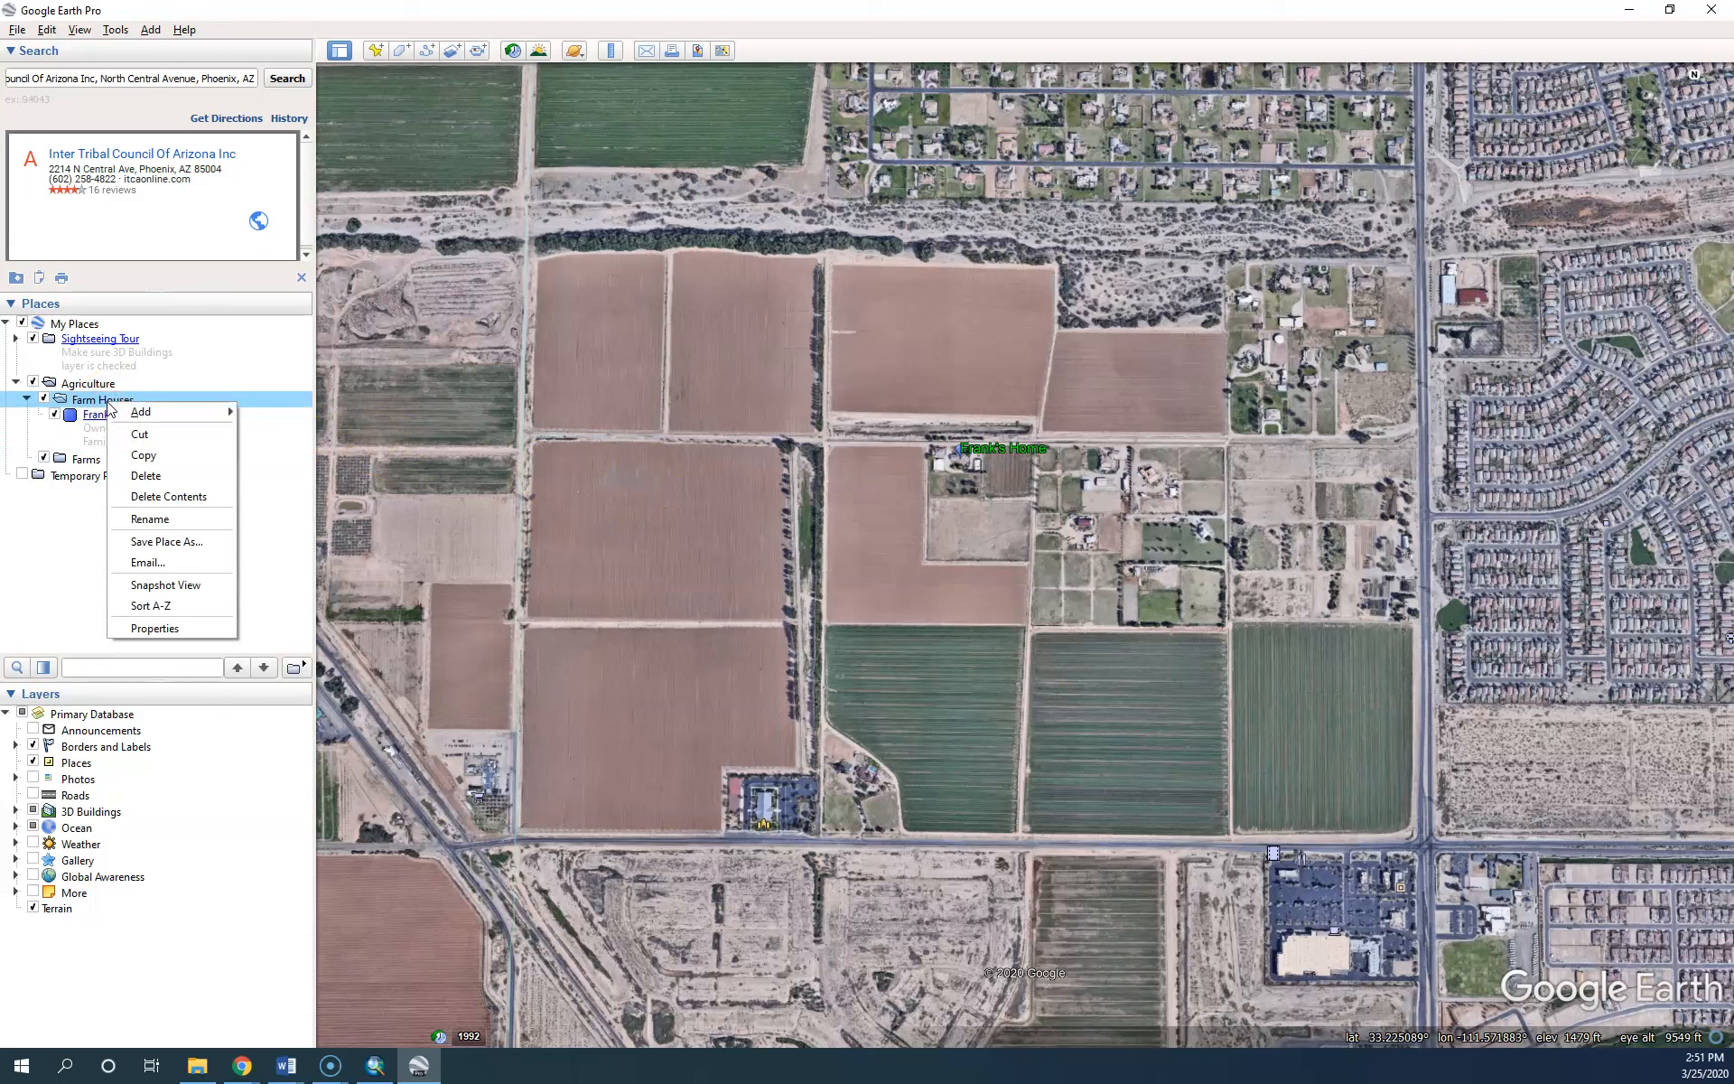
{"action": "left_click", "coordinate": [172, 417]}
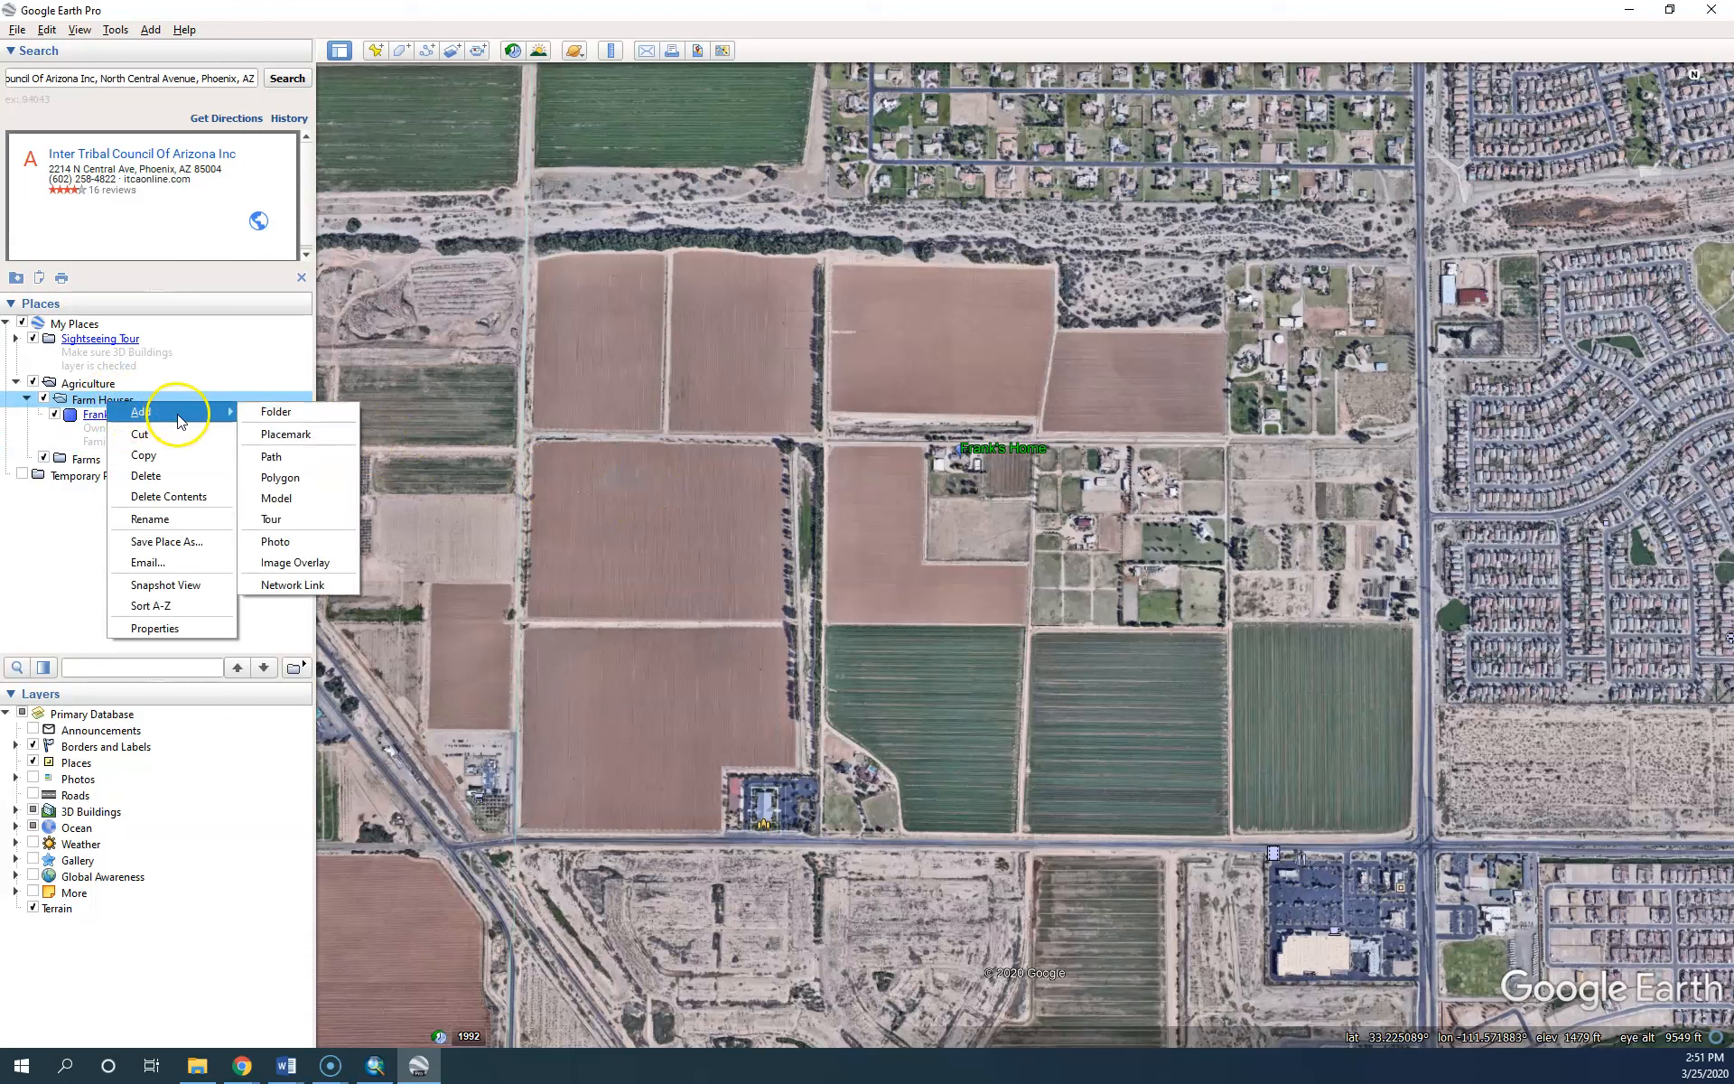
{"action": "left_click", "coordinate": [287, 434]}
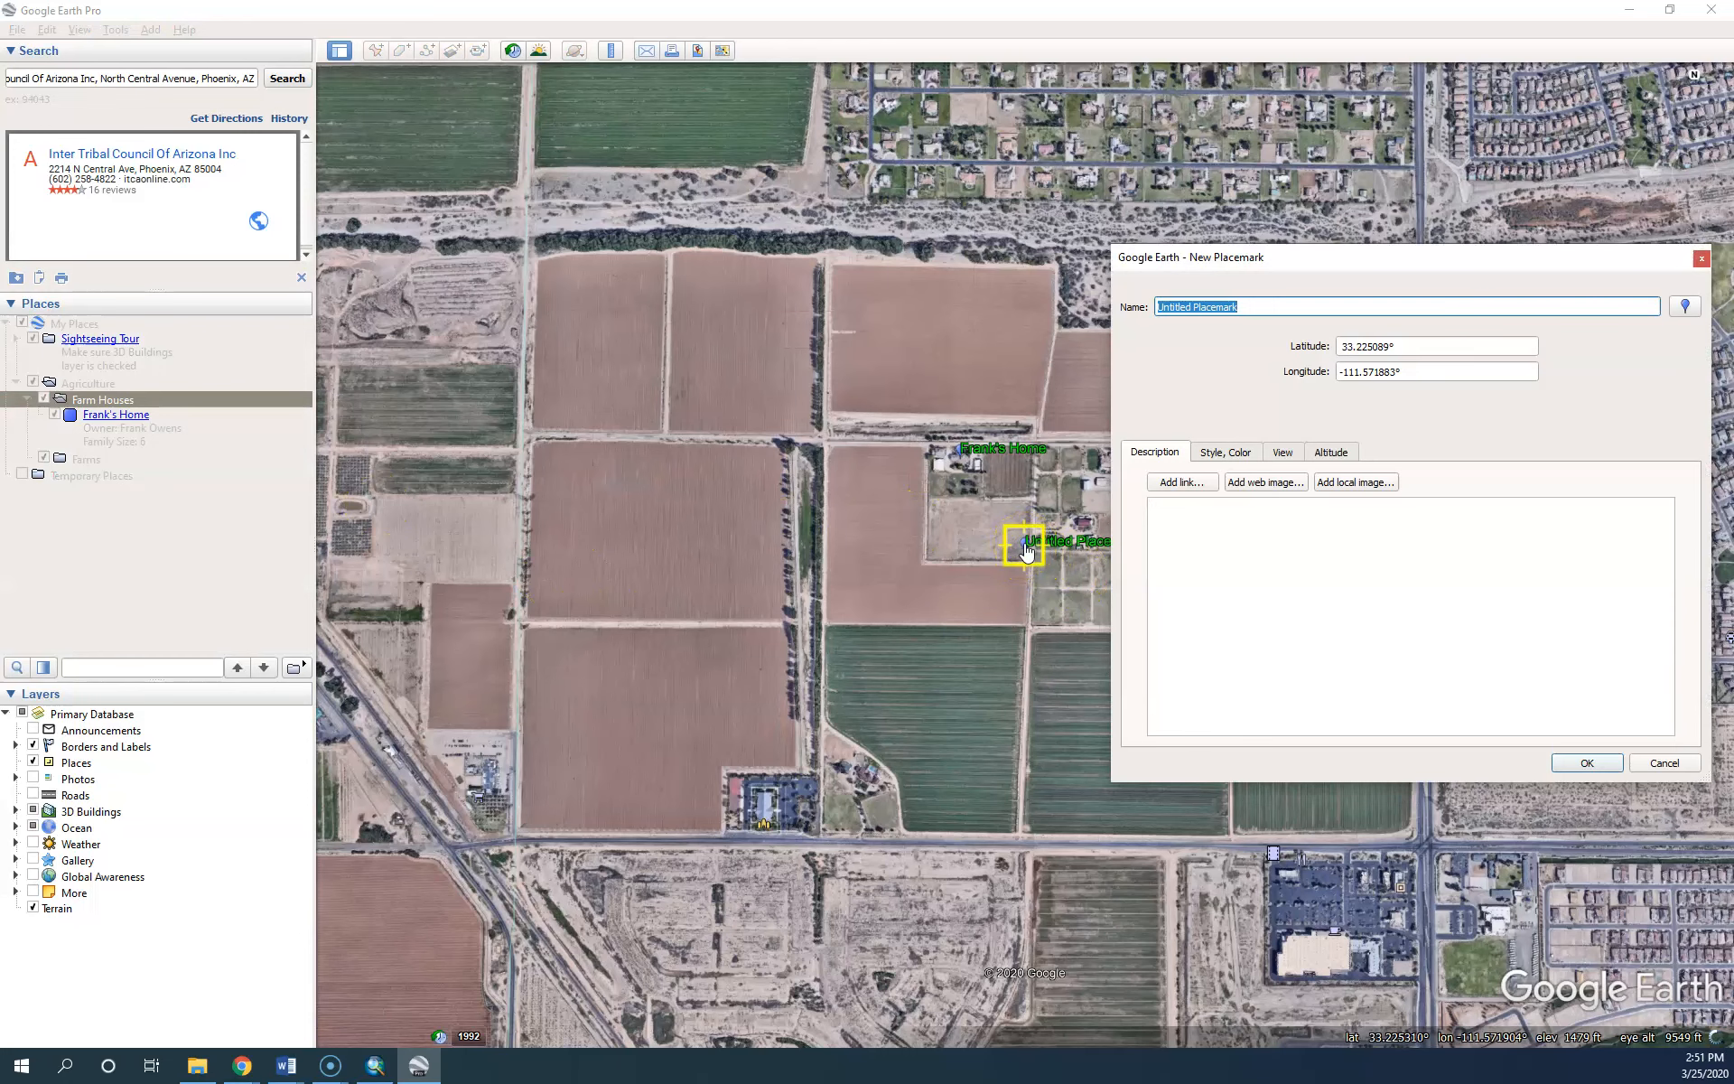
{"action": "left_click_drag", "start_coordinate": [1184, 262], "coordinate": [1163, 327]}
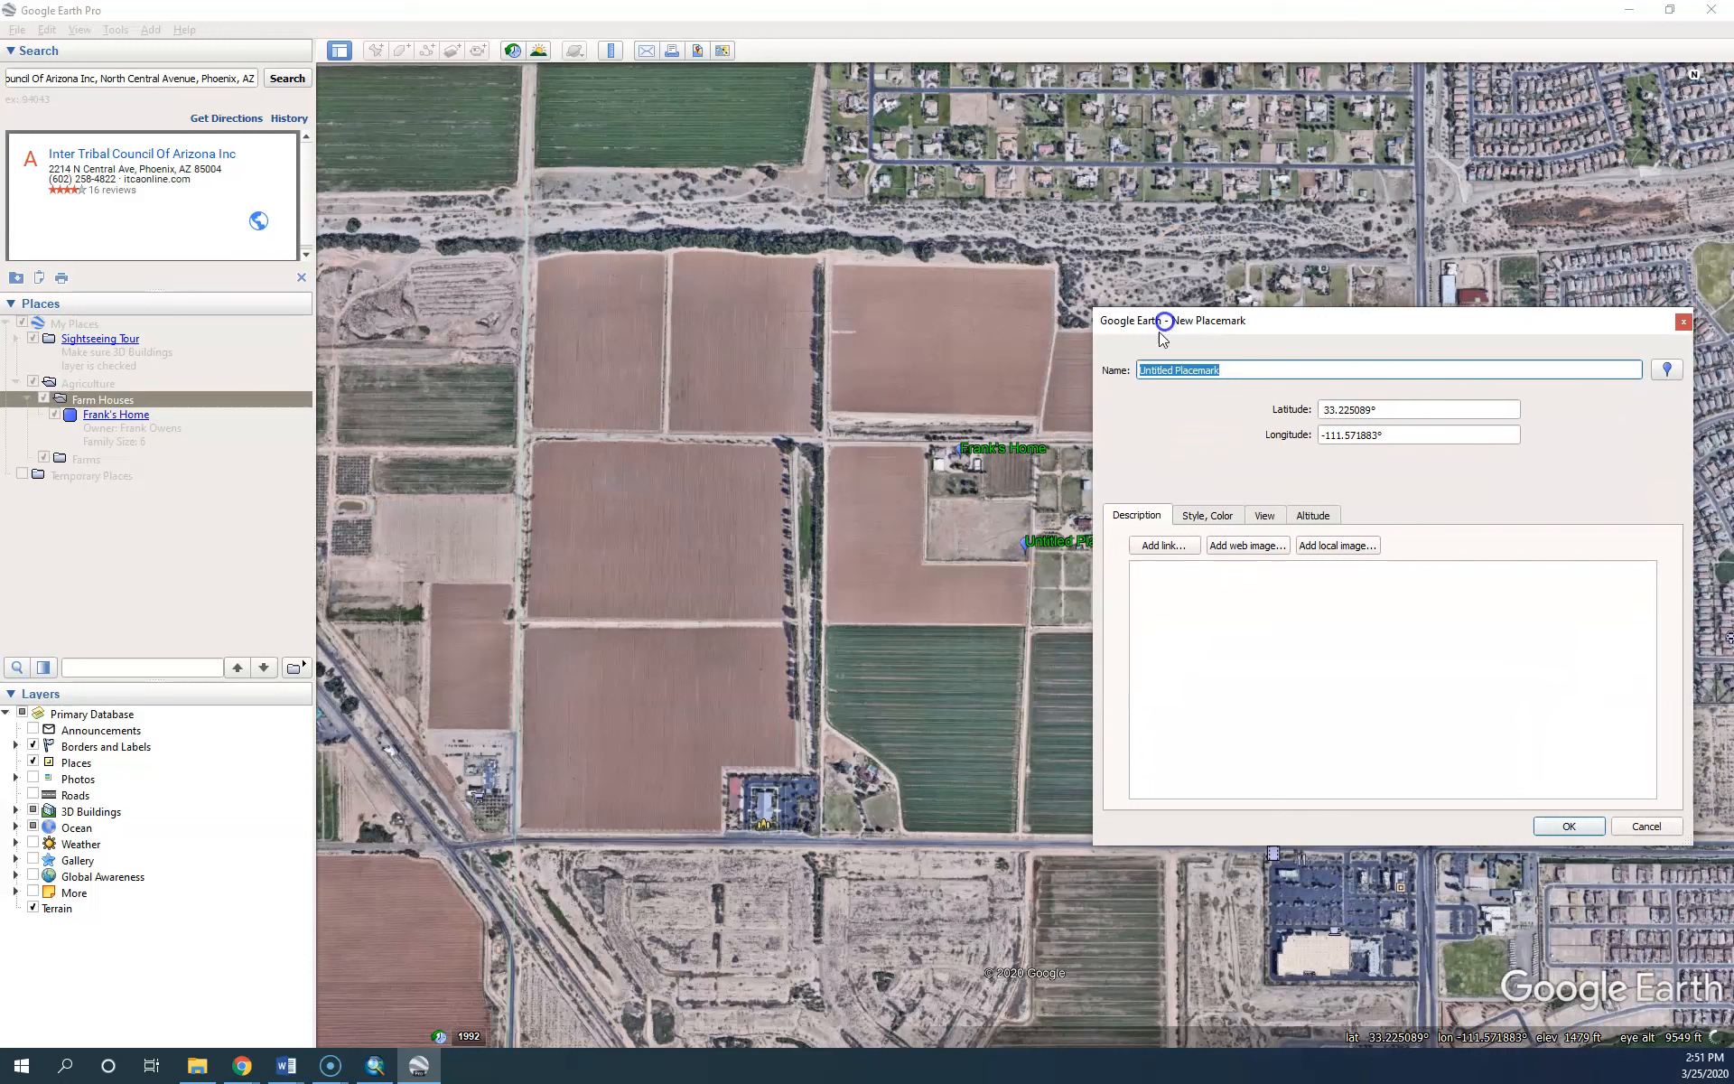
{"action": "left_click_drag", "start_coordinate": [1041, 551], "coordinate": [867, 785]}
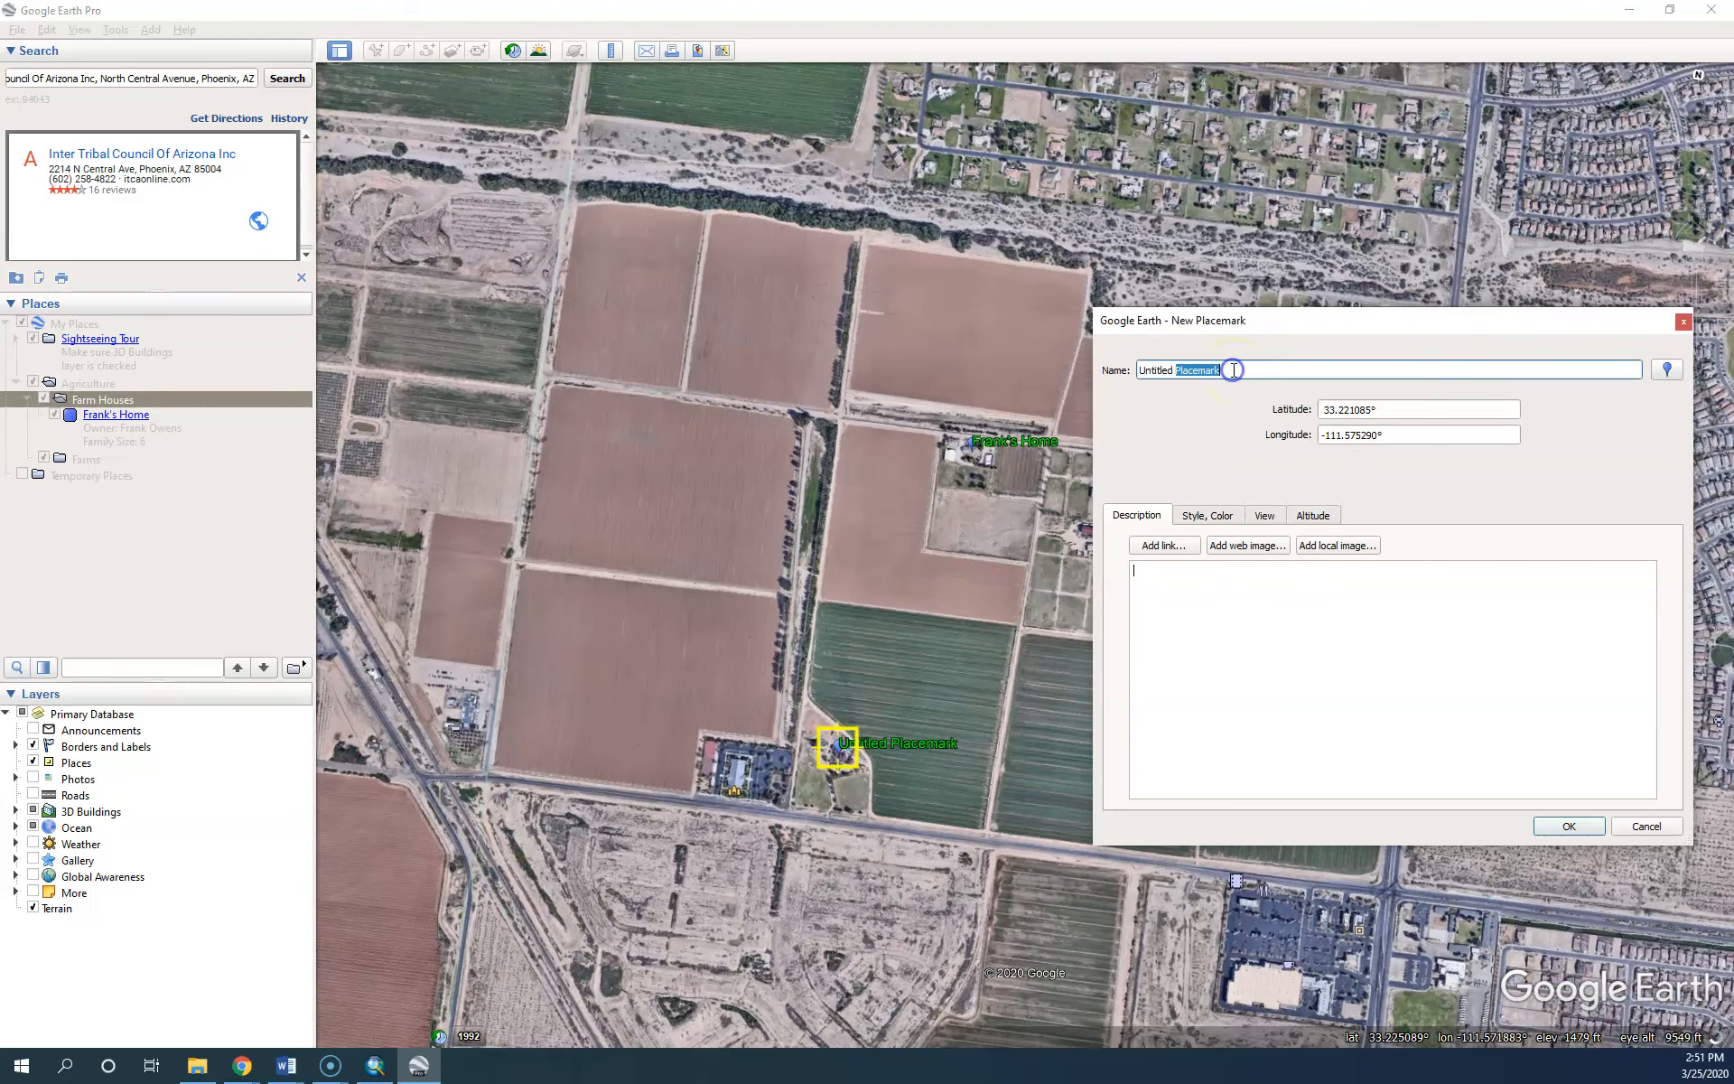
{"action": "type", "text": "Ab"}
{"action": "key", "text": "BackSpace"}
{"action": "key", "text": "BackSpace"}
{"action": "key", "text": "BackSpace"}
{"action": "key", "text": "BackSpace"}
Finish the name as the owner's home and describe the owner, Family Size: 4, House Size: 1900 square feet
{"action": "type", "text": "Home"}
{"action": "left_click", "coordinate": [1173, 596]}
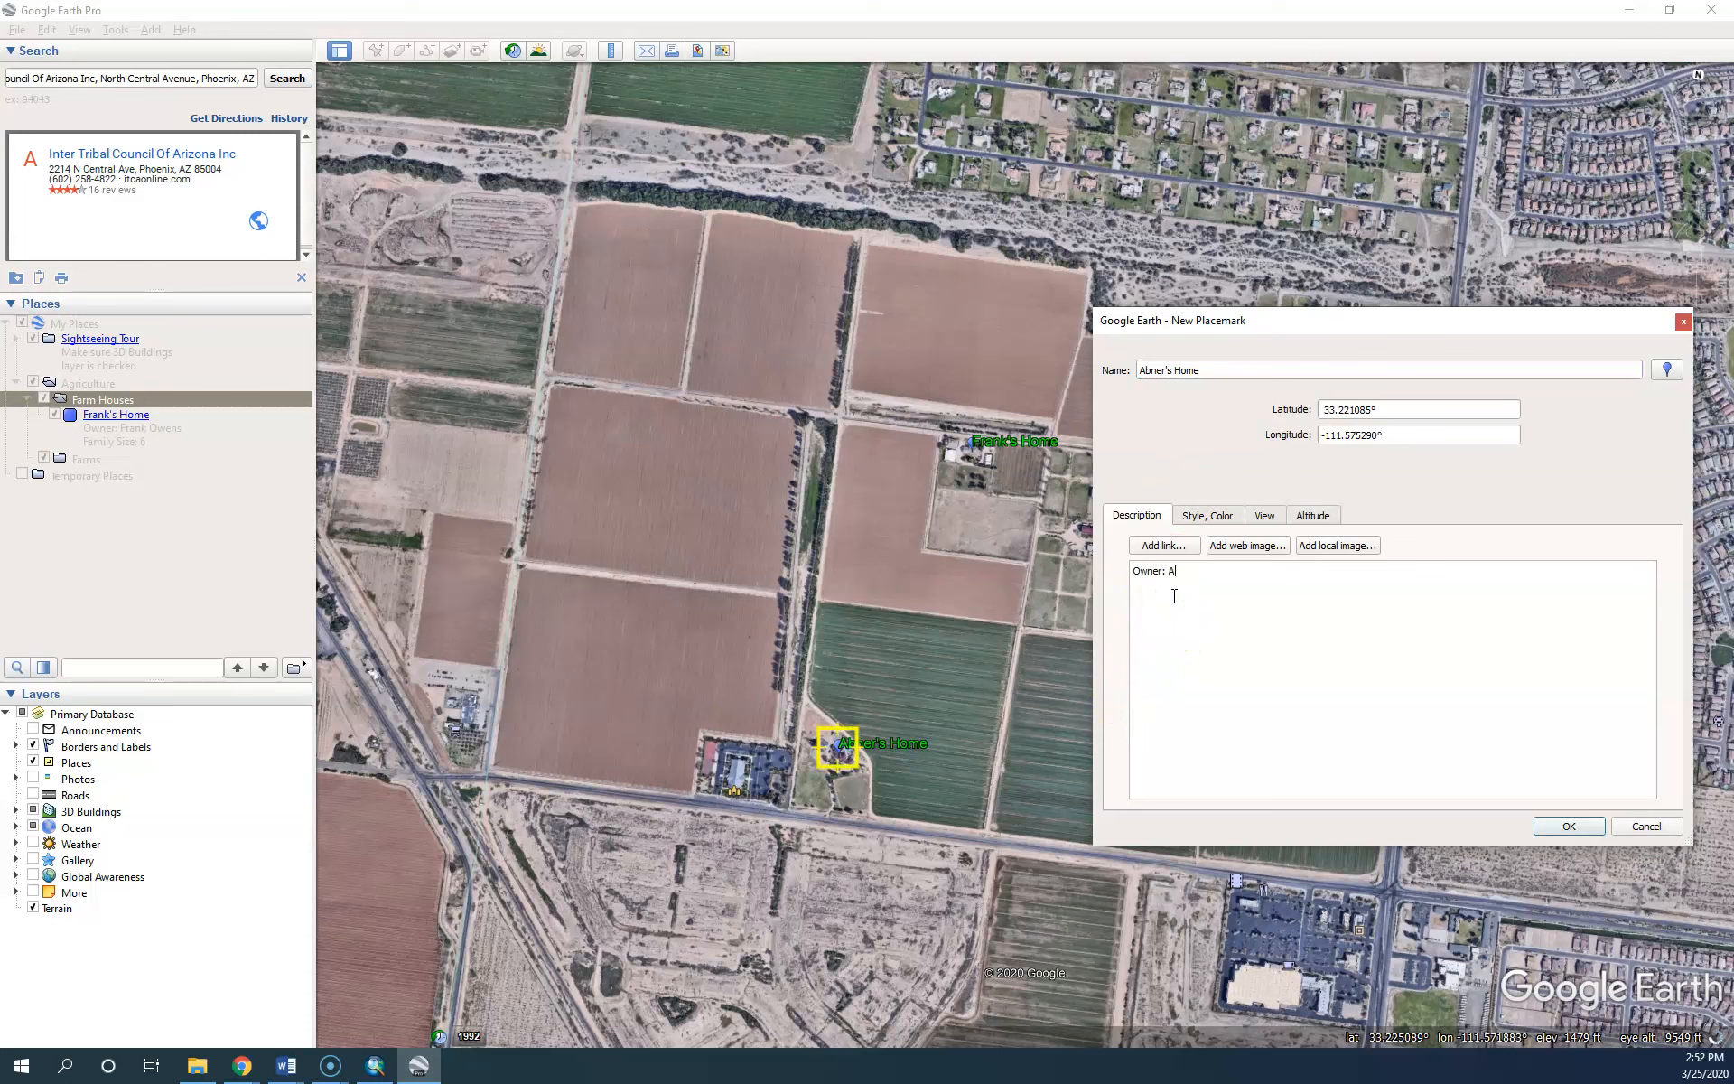
{"action": "key", "text": "Return"}
{"action": "type", "text": "Family Size"}
{"action": "type", "text": ": 4 "}
{"action": "type", "text": "House S"}
{"action": "type", "text": "ize: 19"}
{"action": "type", "text": "00 squar"}
{"action": "type", "text": "e"}
Add the Latitude and Longitude values to the description and save the second farm house placemark
{"action": "type", "text": "La"}
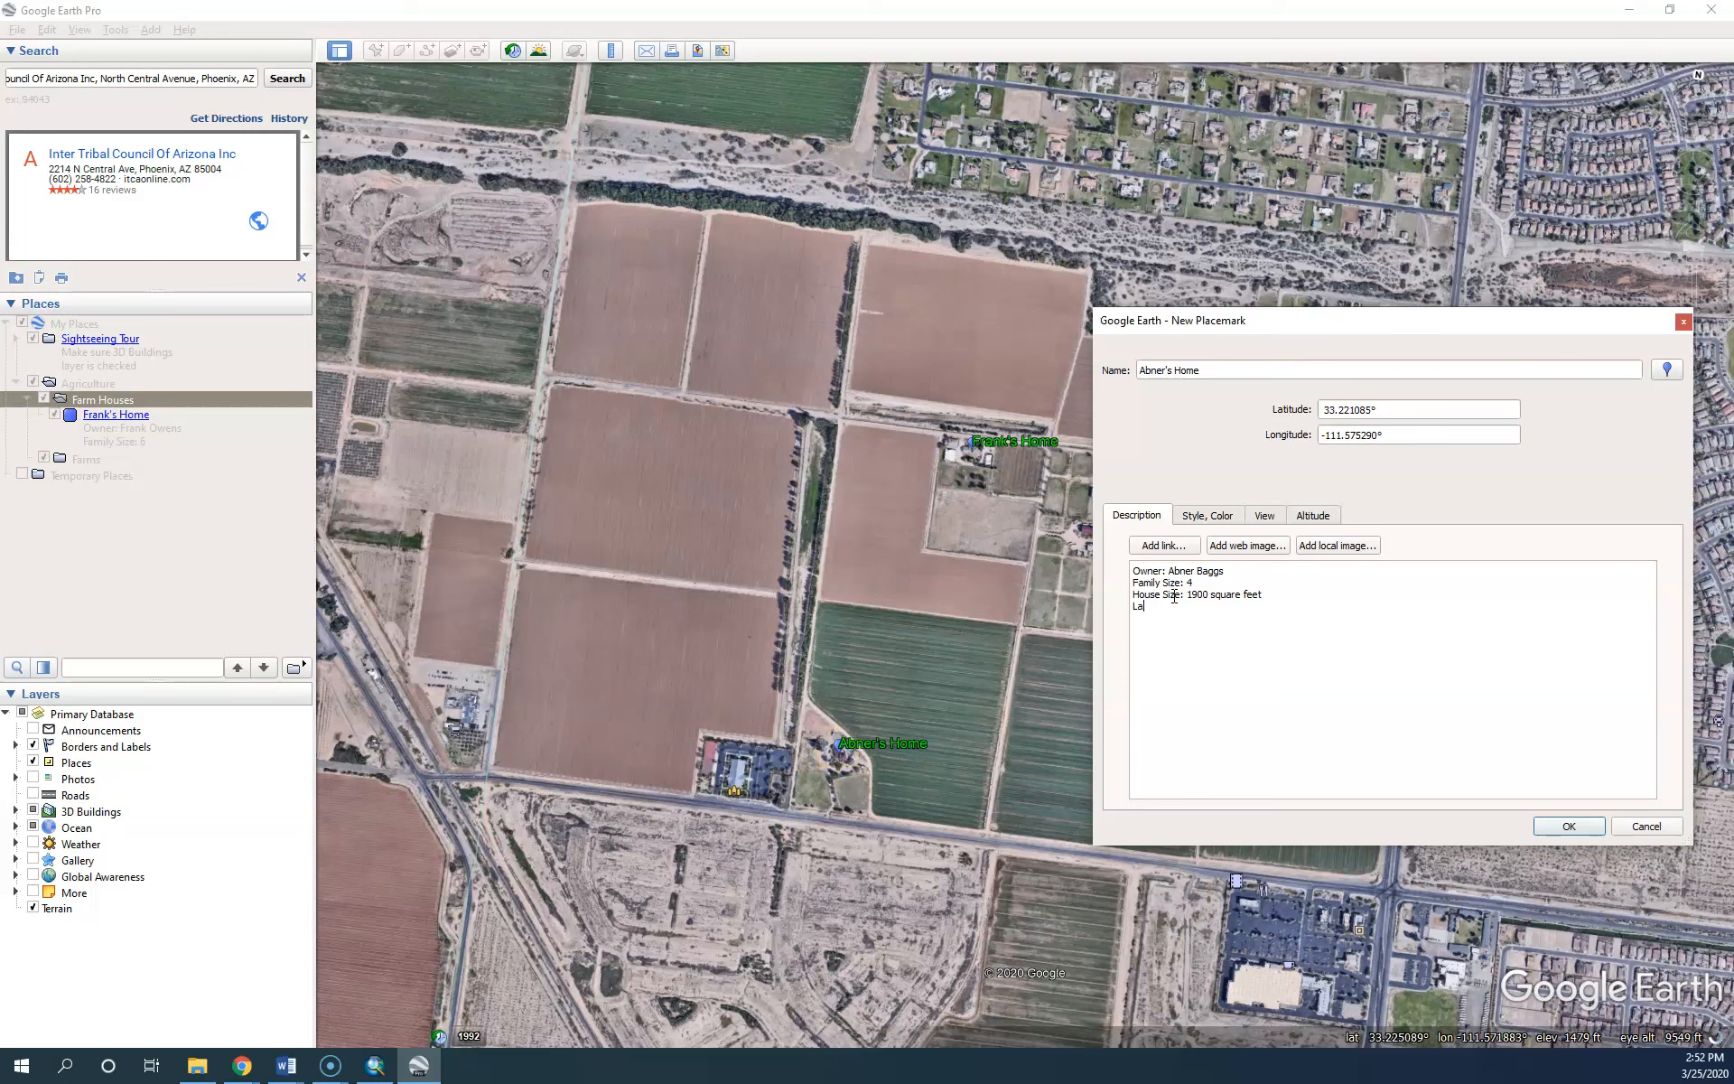
{"action": "type", "text": "titude: Longitudde:"}
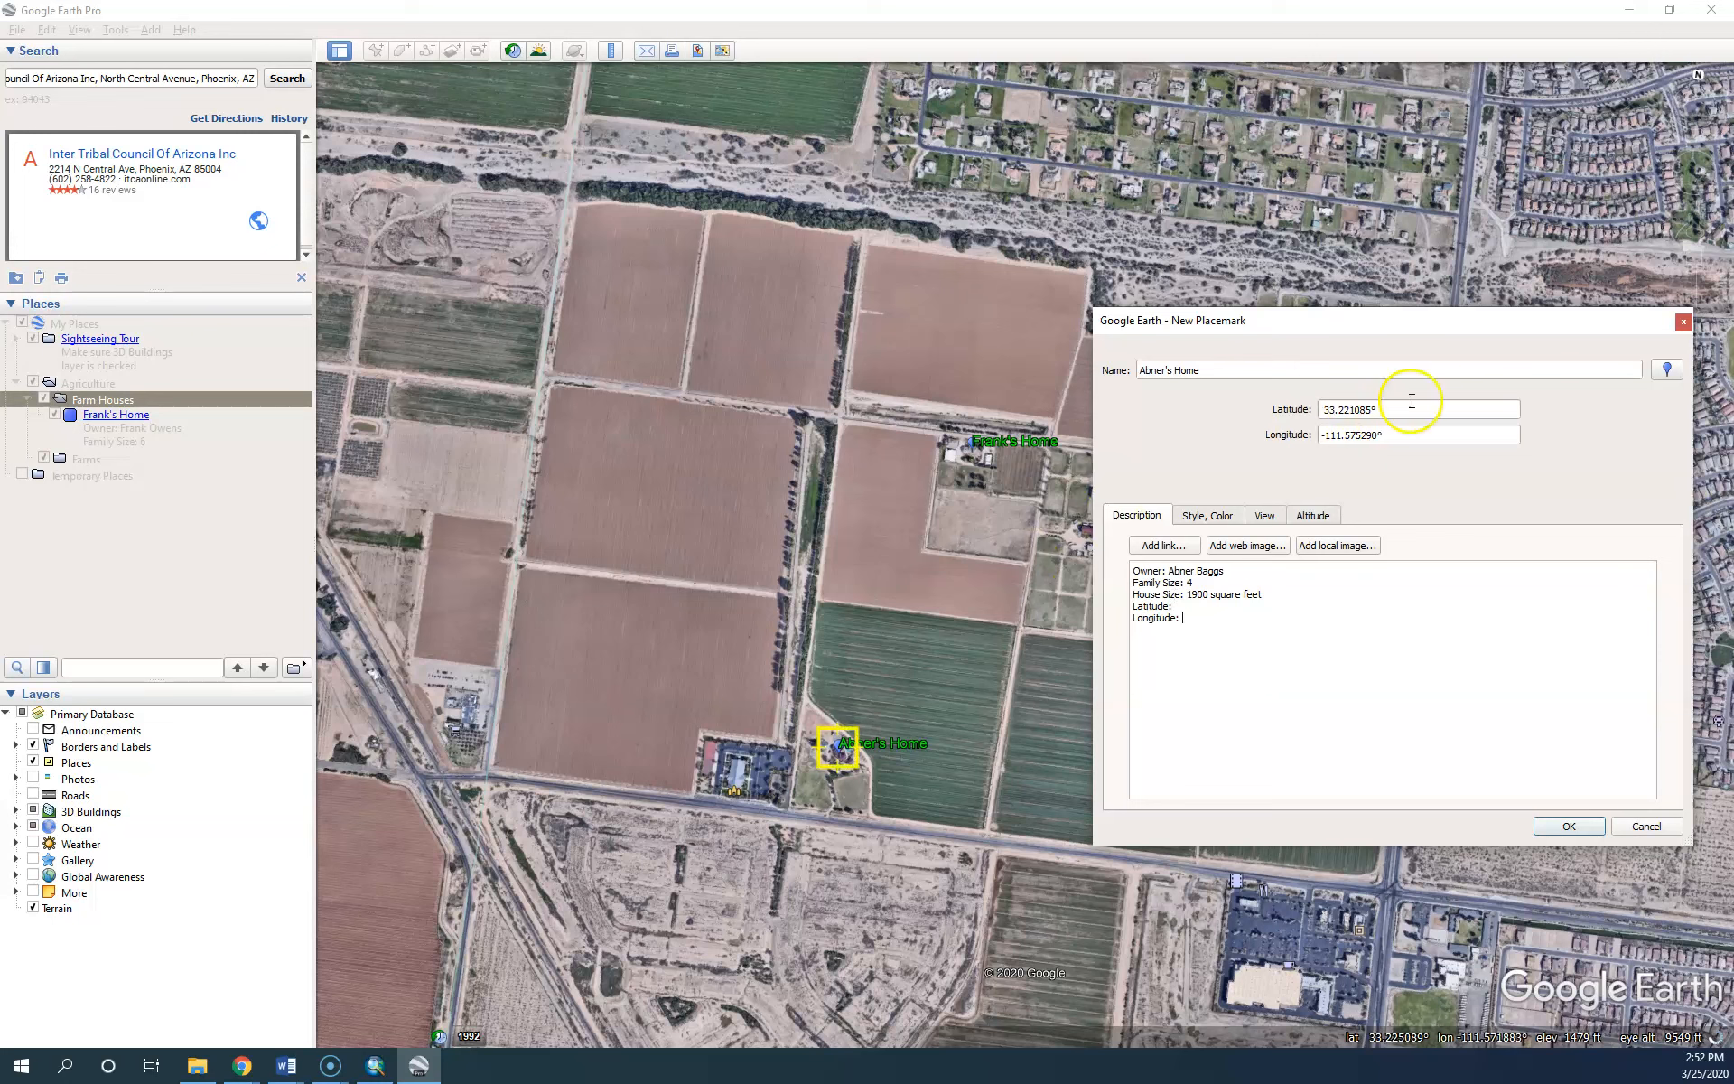
{"action": "left_click_drag", "start_coordinate": [1431, 417], "coordinate": [1220, 425]}
{"action": "left_click", "coordinate": [1195, 605]}
{"action": "left_click_drag", "start_coordinate": [1395, 437], "coordinate": [1267, 463]}
{"action": "left_click", "coordinate": [1232, 623]}
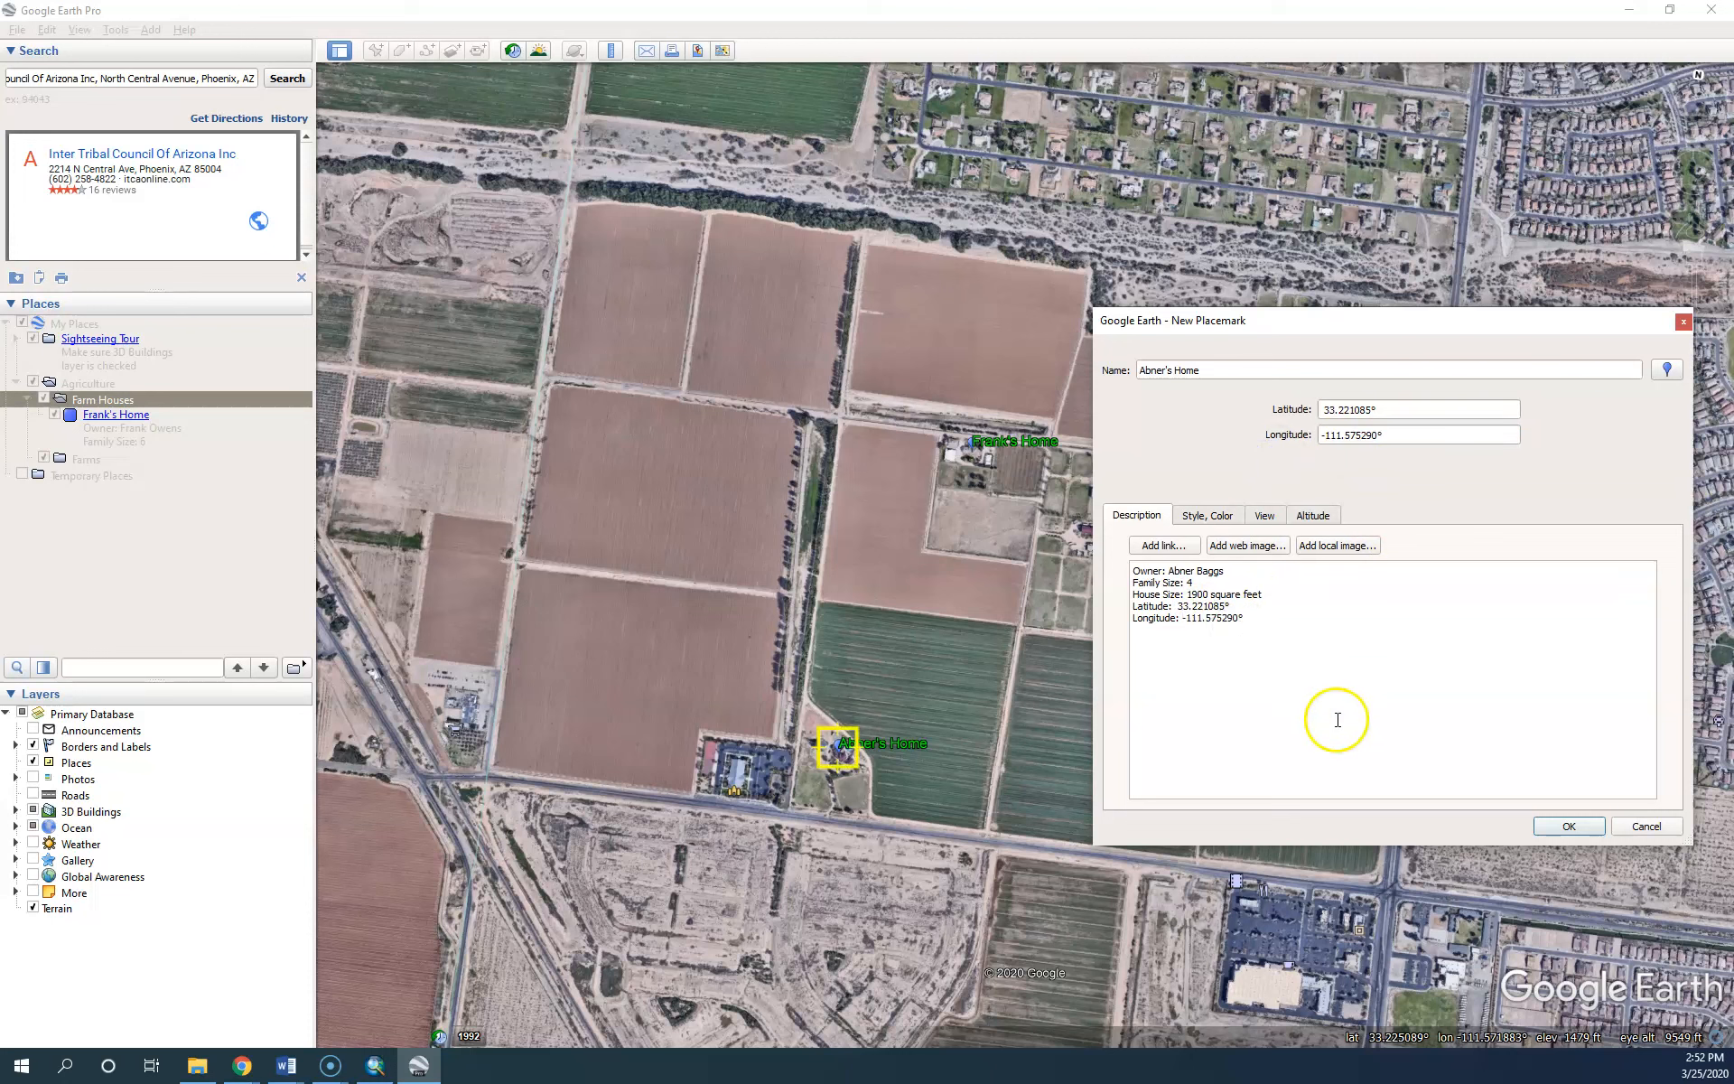
{"action": "left_click", "coordinate": [1563, 826]}
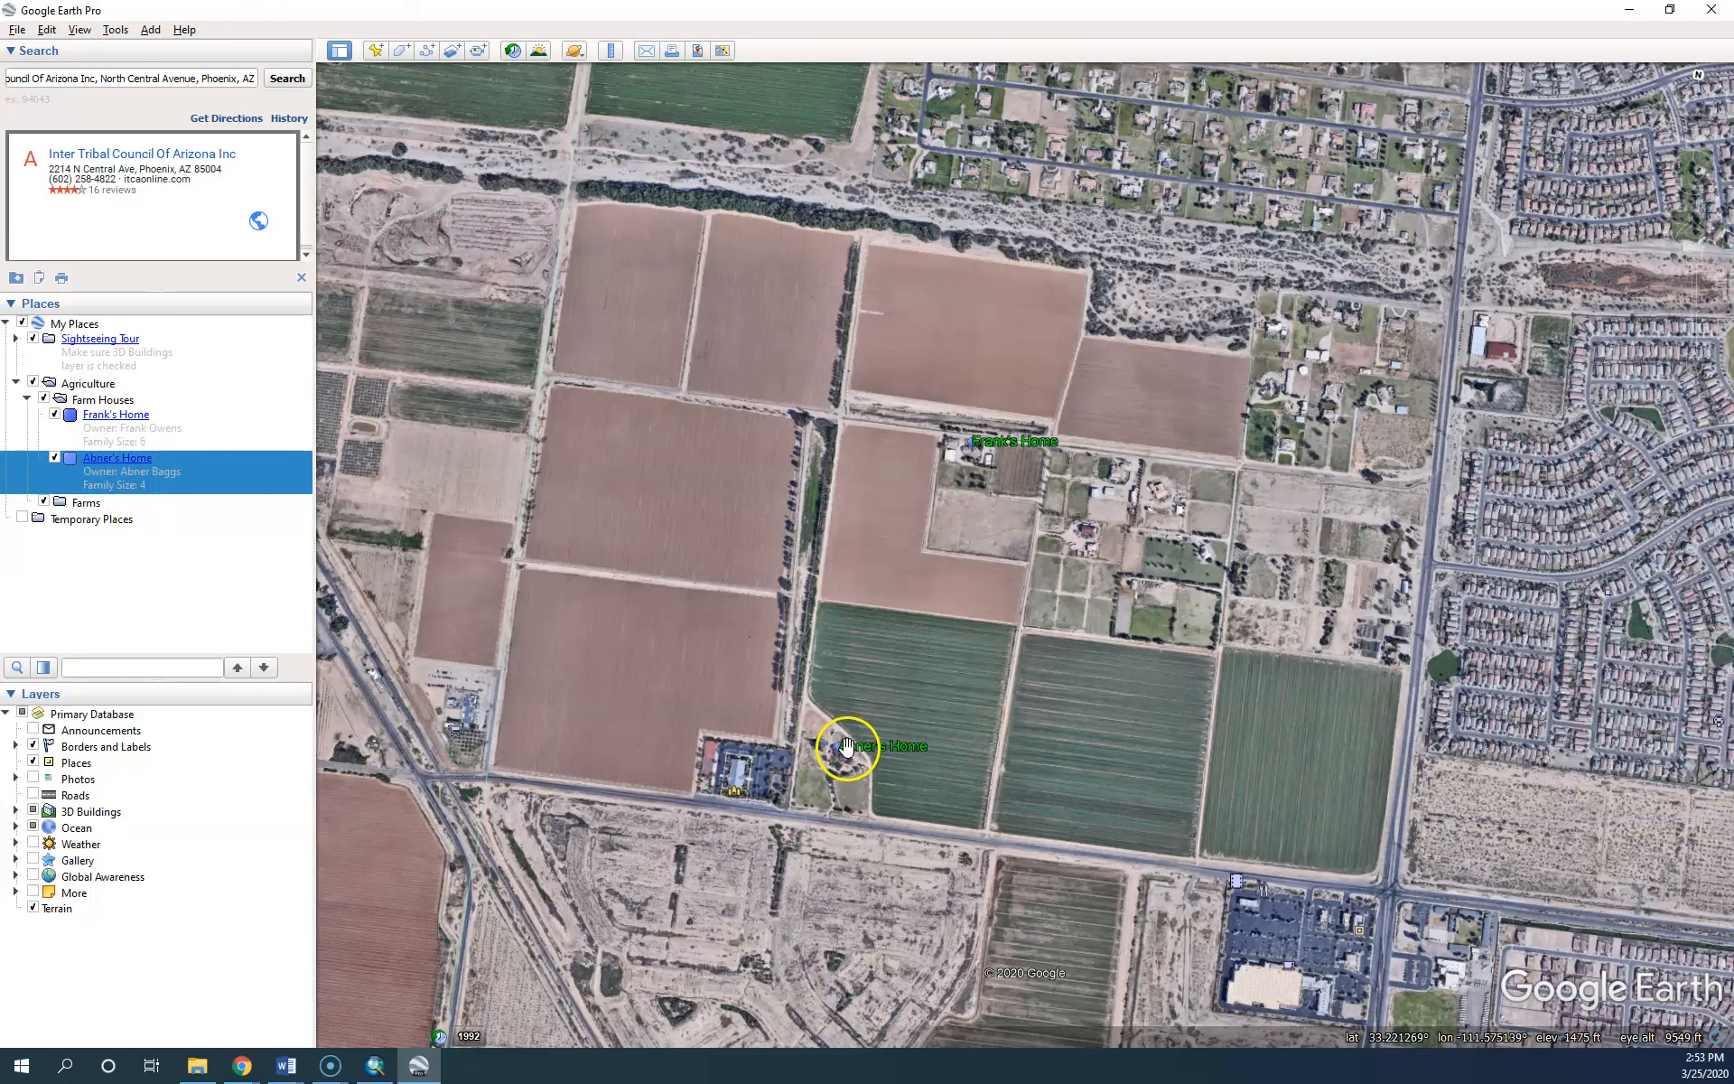
Give the second farm house placemark an olive-coloured icon and save its style
{"action": "right_click", "coordinate": [112, 471]}
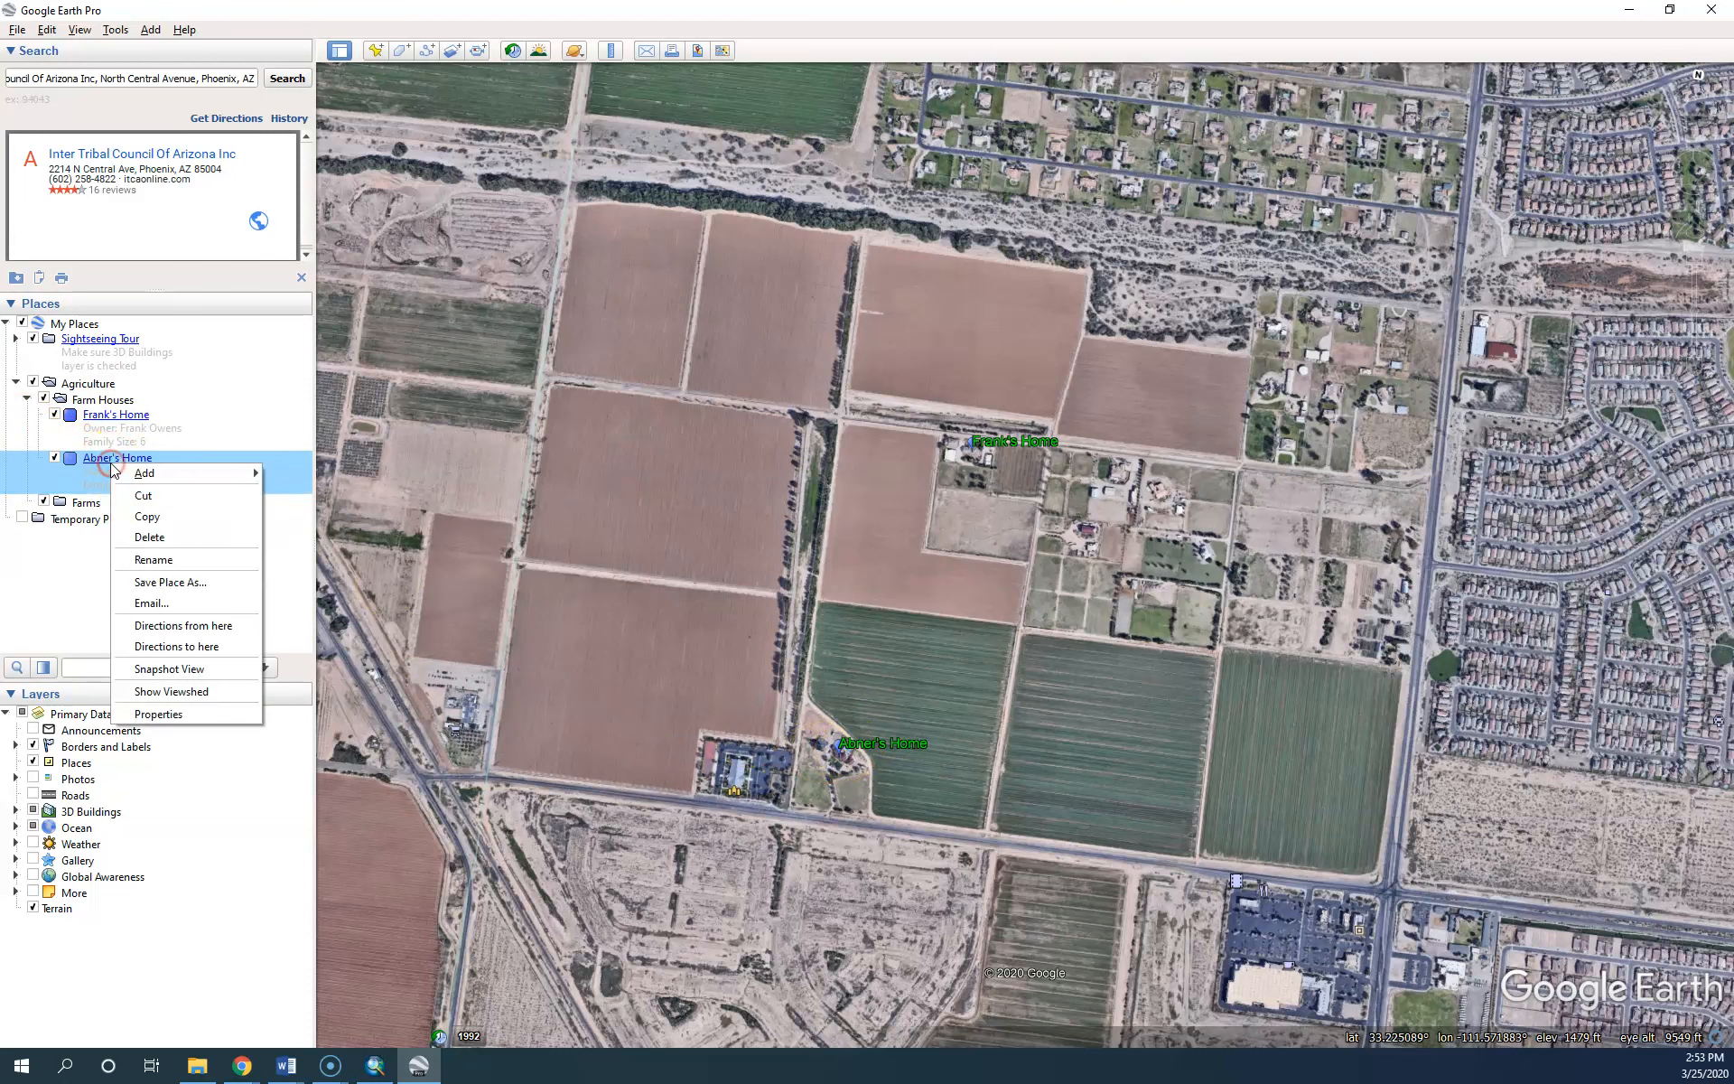
{"action": "left_click", "coordinate": [159, 711]}
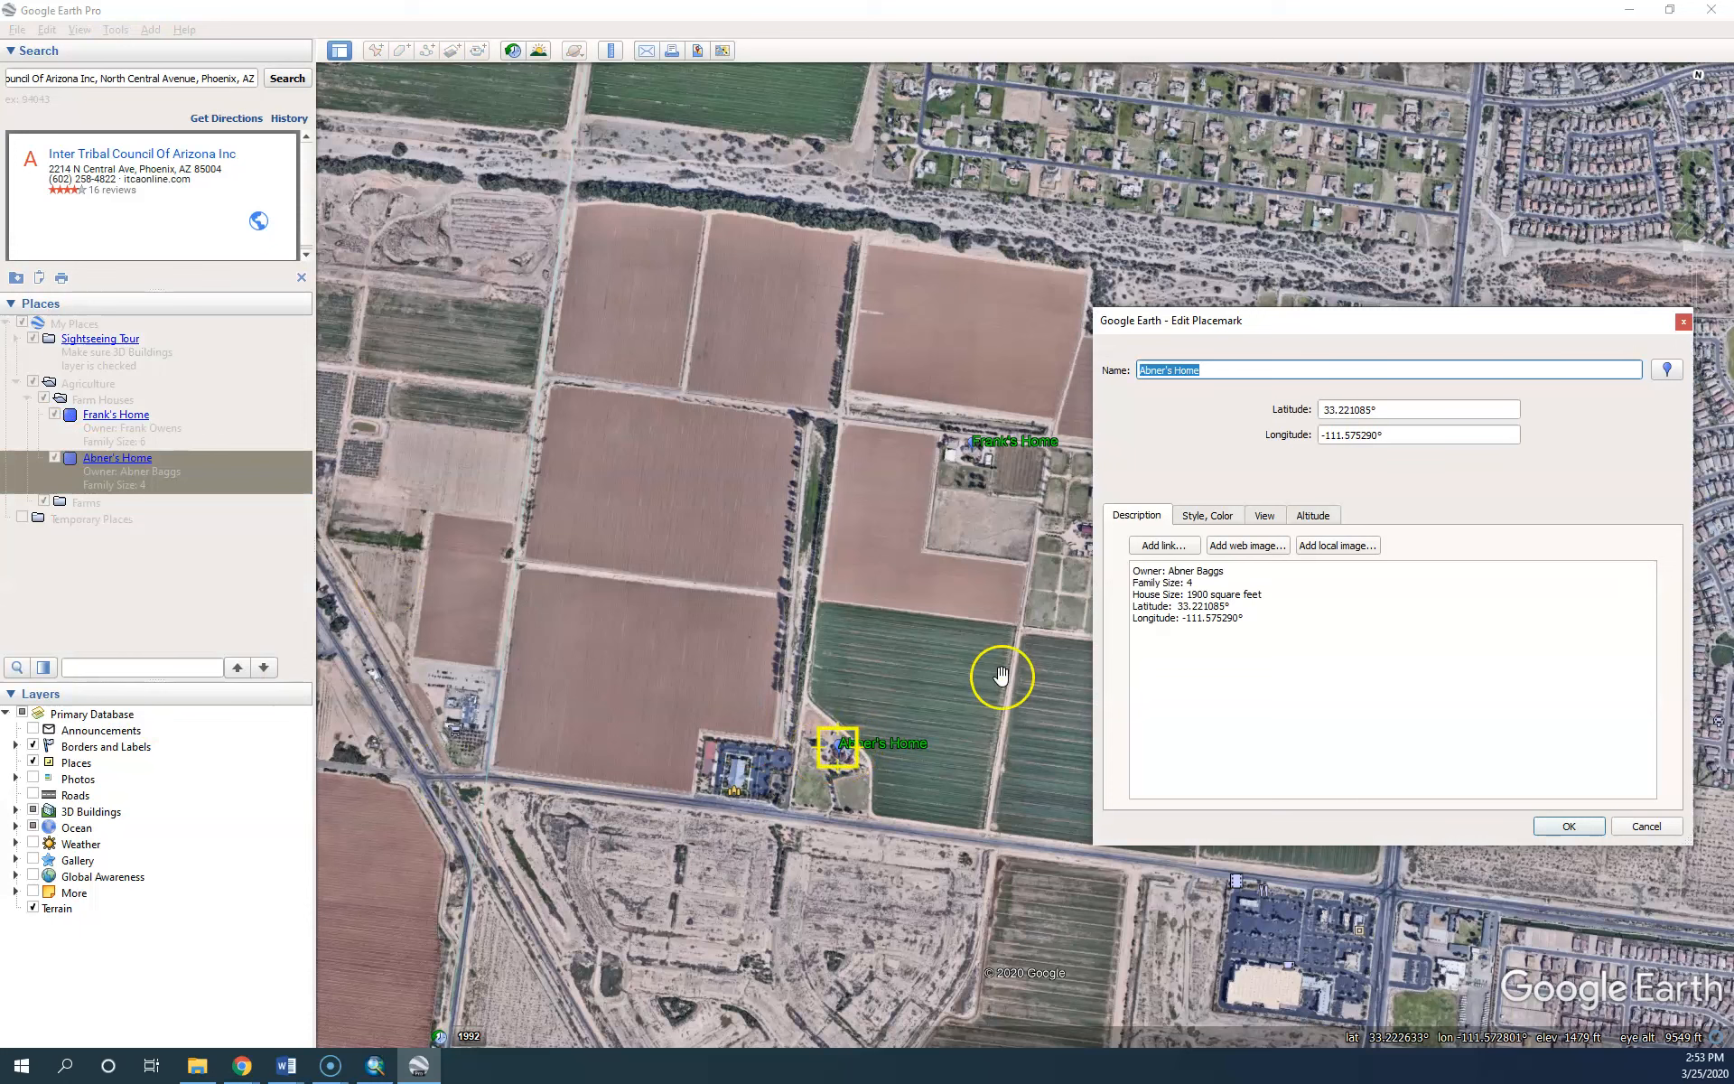
{"action": "left_click", "coordinate": [1207, 514]}
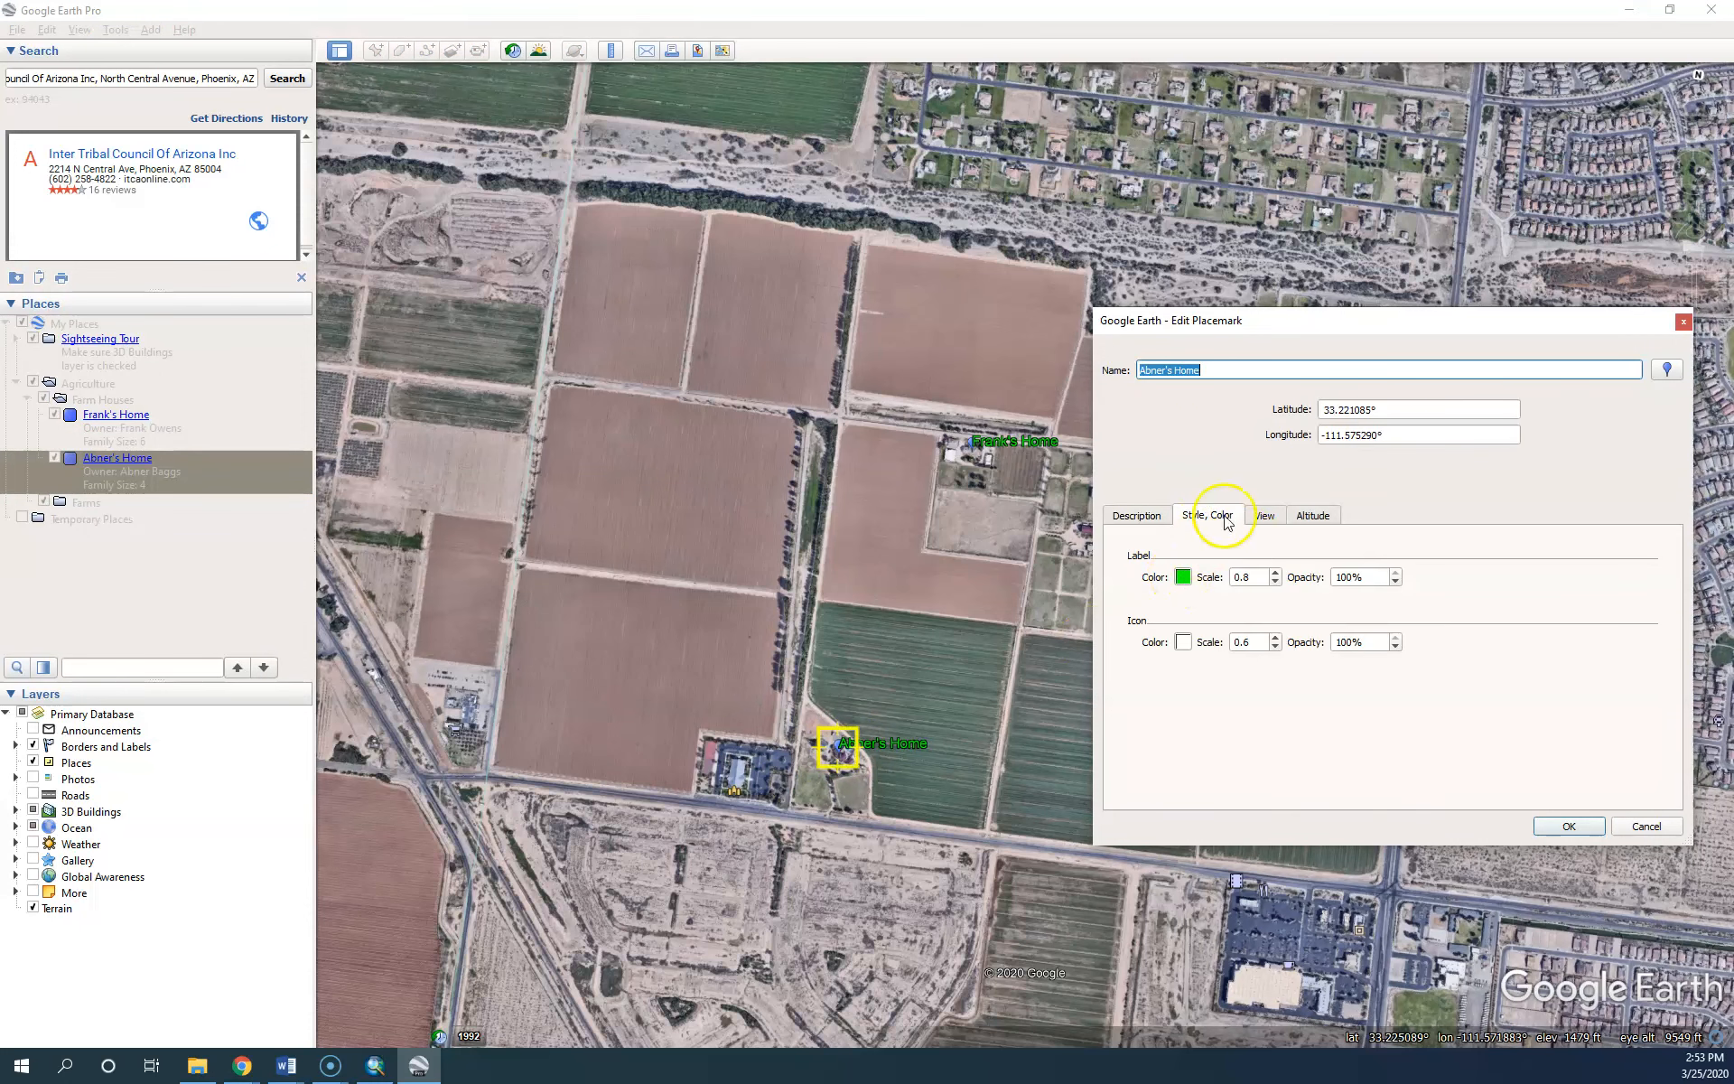
{"action": "left_click", "coordinate": [1665, 371]}
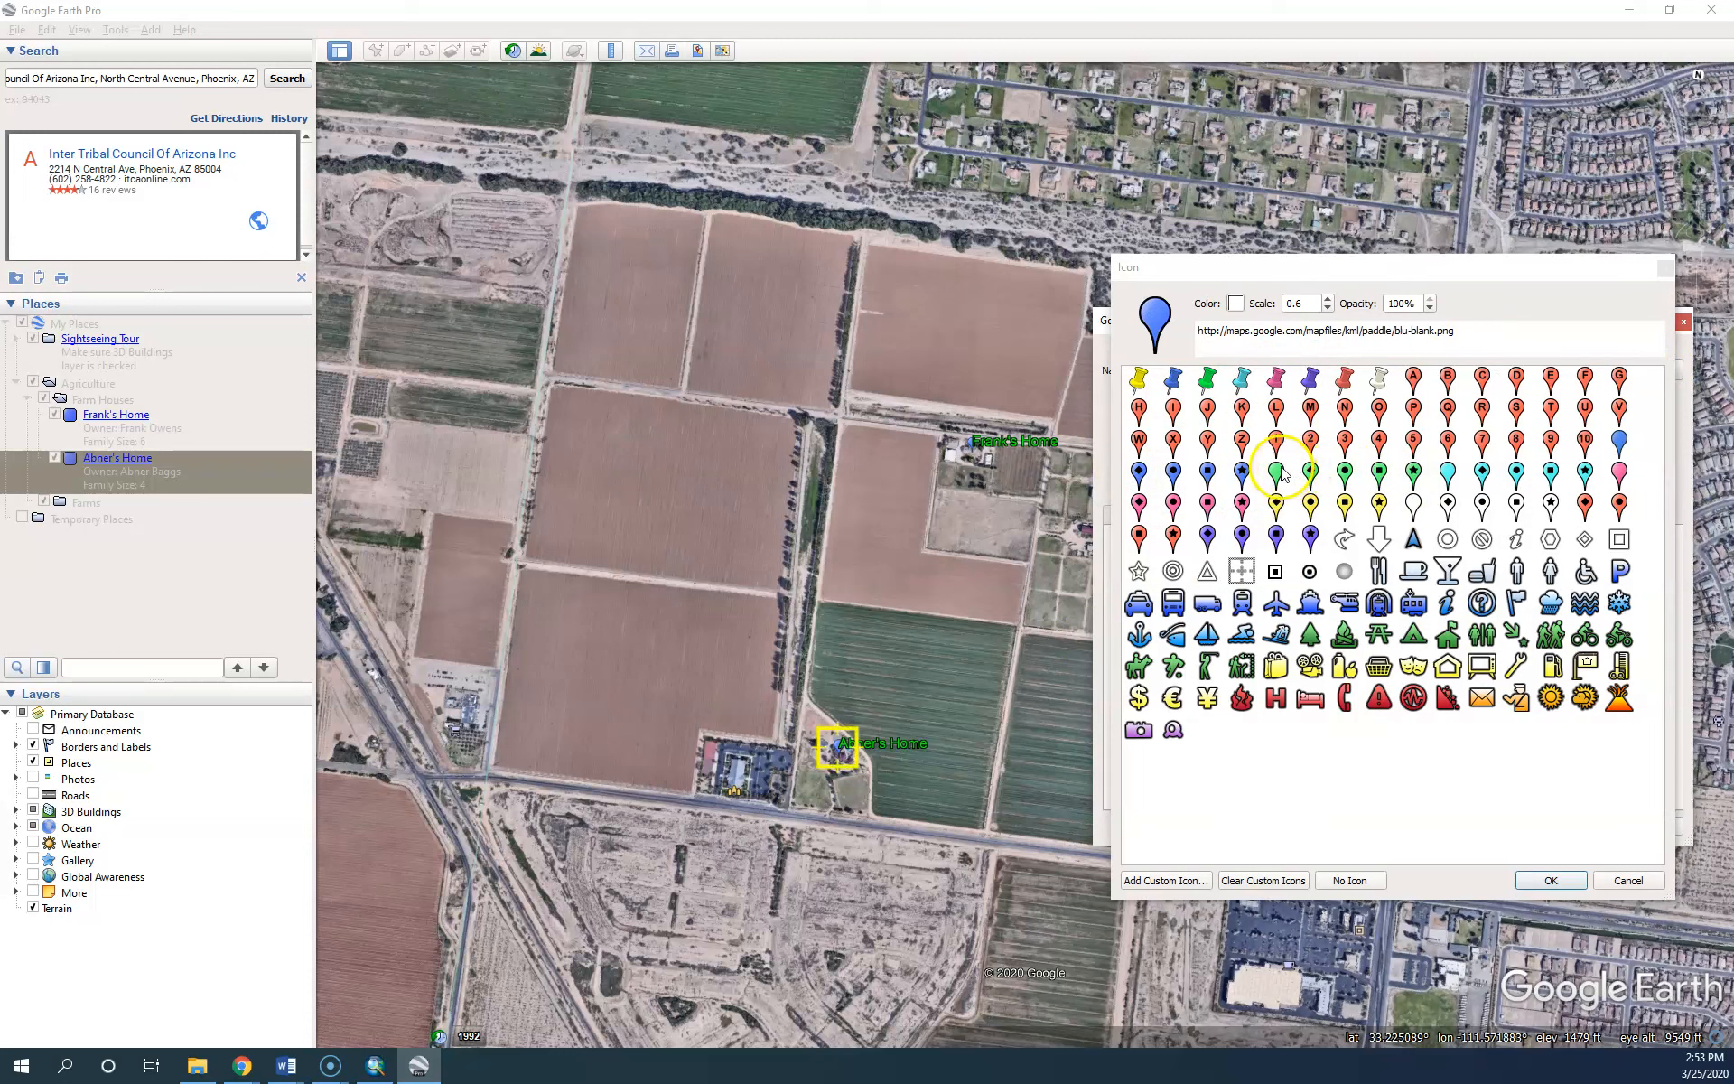
{"action": "left_click", "coordinate": [1236, 303]}
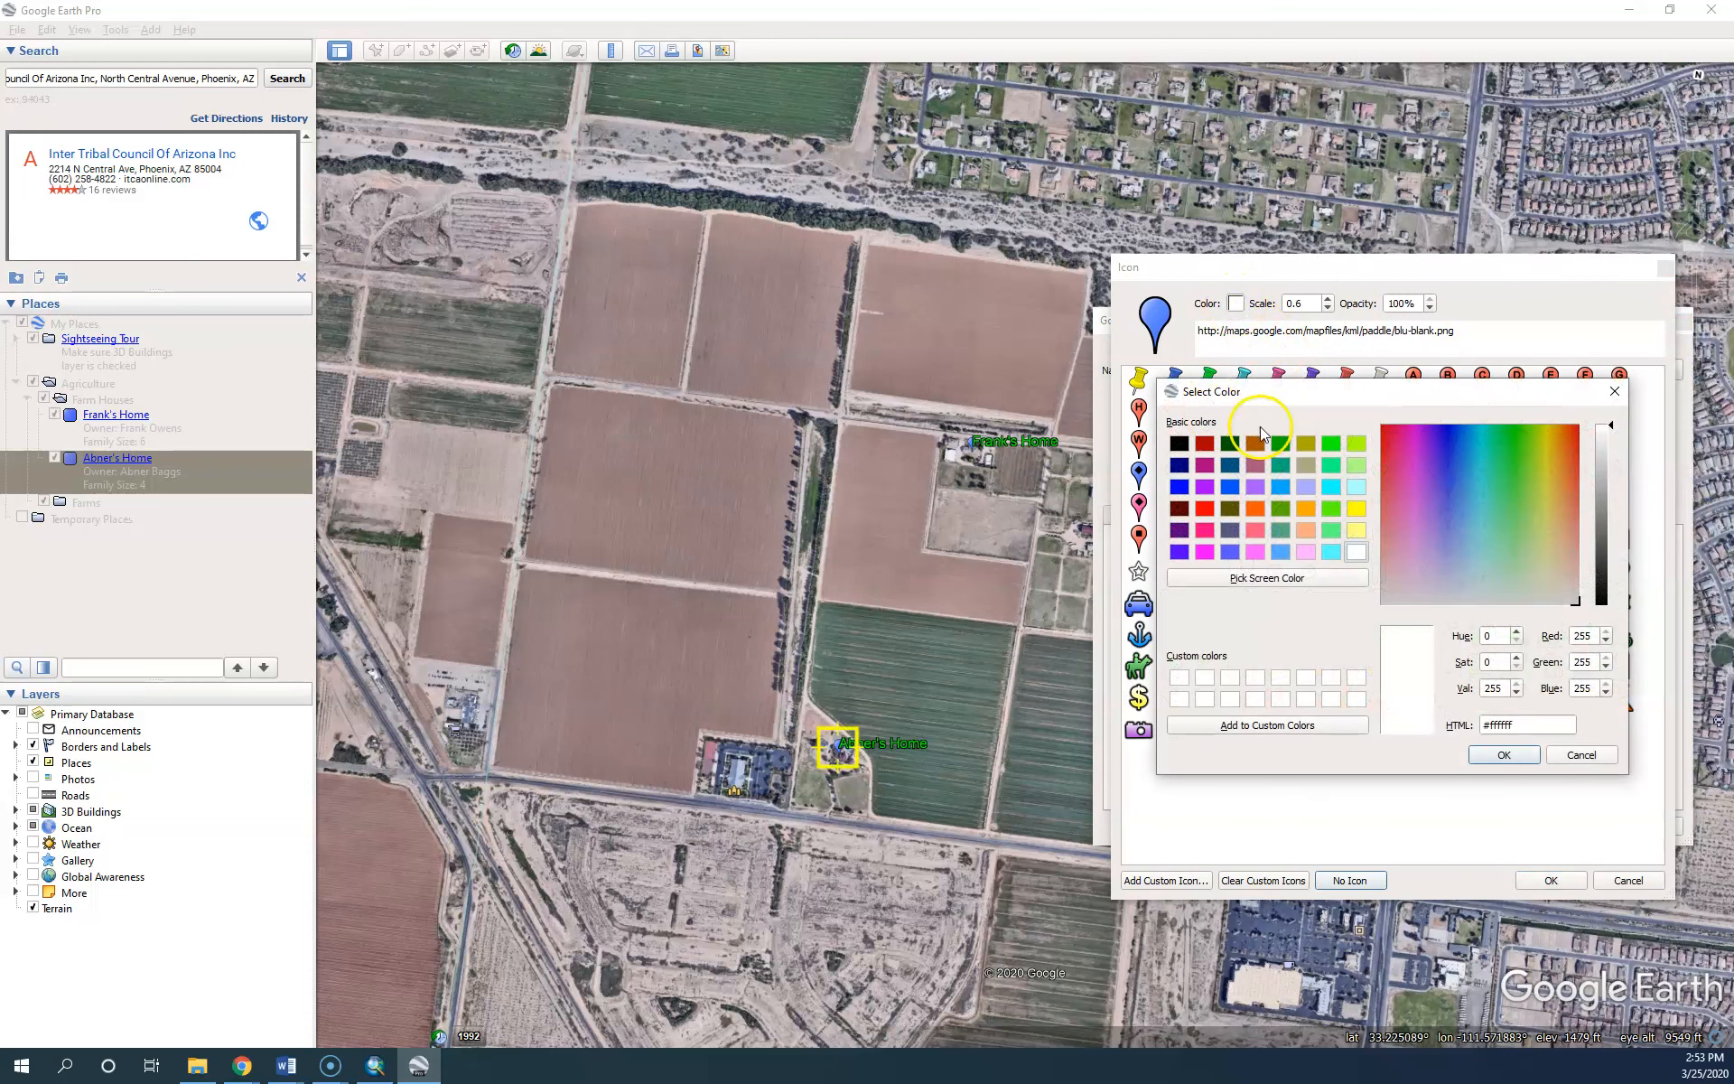
{"action": "left_click", "coordinate": [1307, 443]}
{"action": "left_click", "coordinate": [1504, 754]}
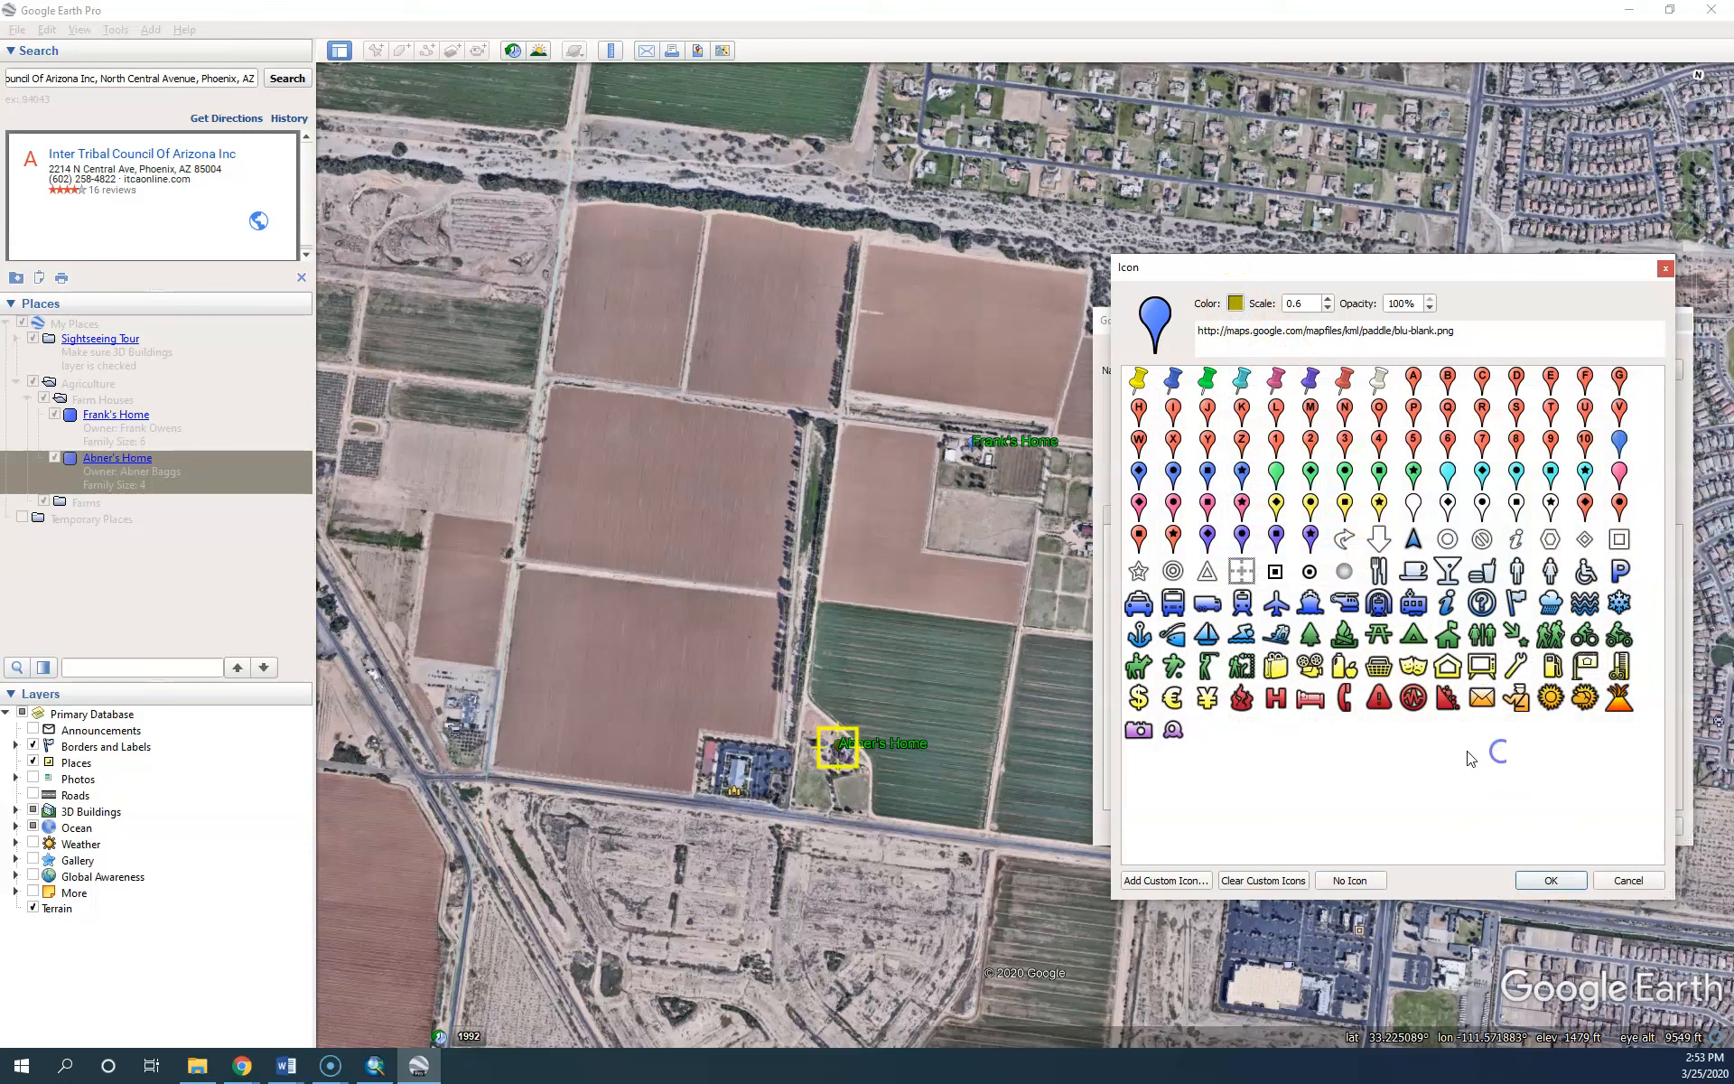
{"action": "left_click", "coordinate": [1546, 881]}
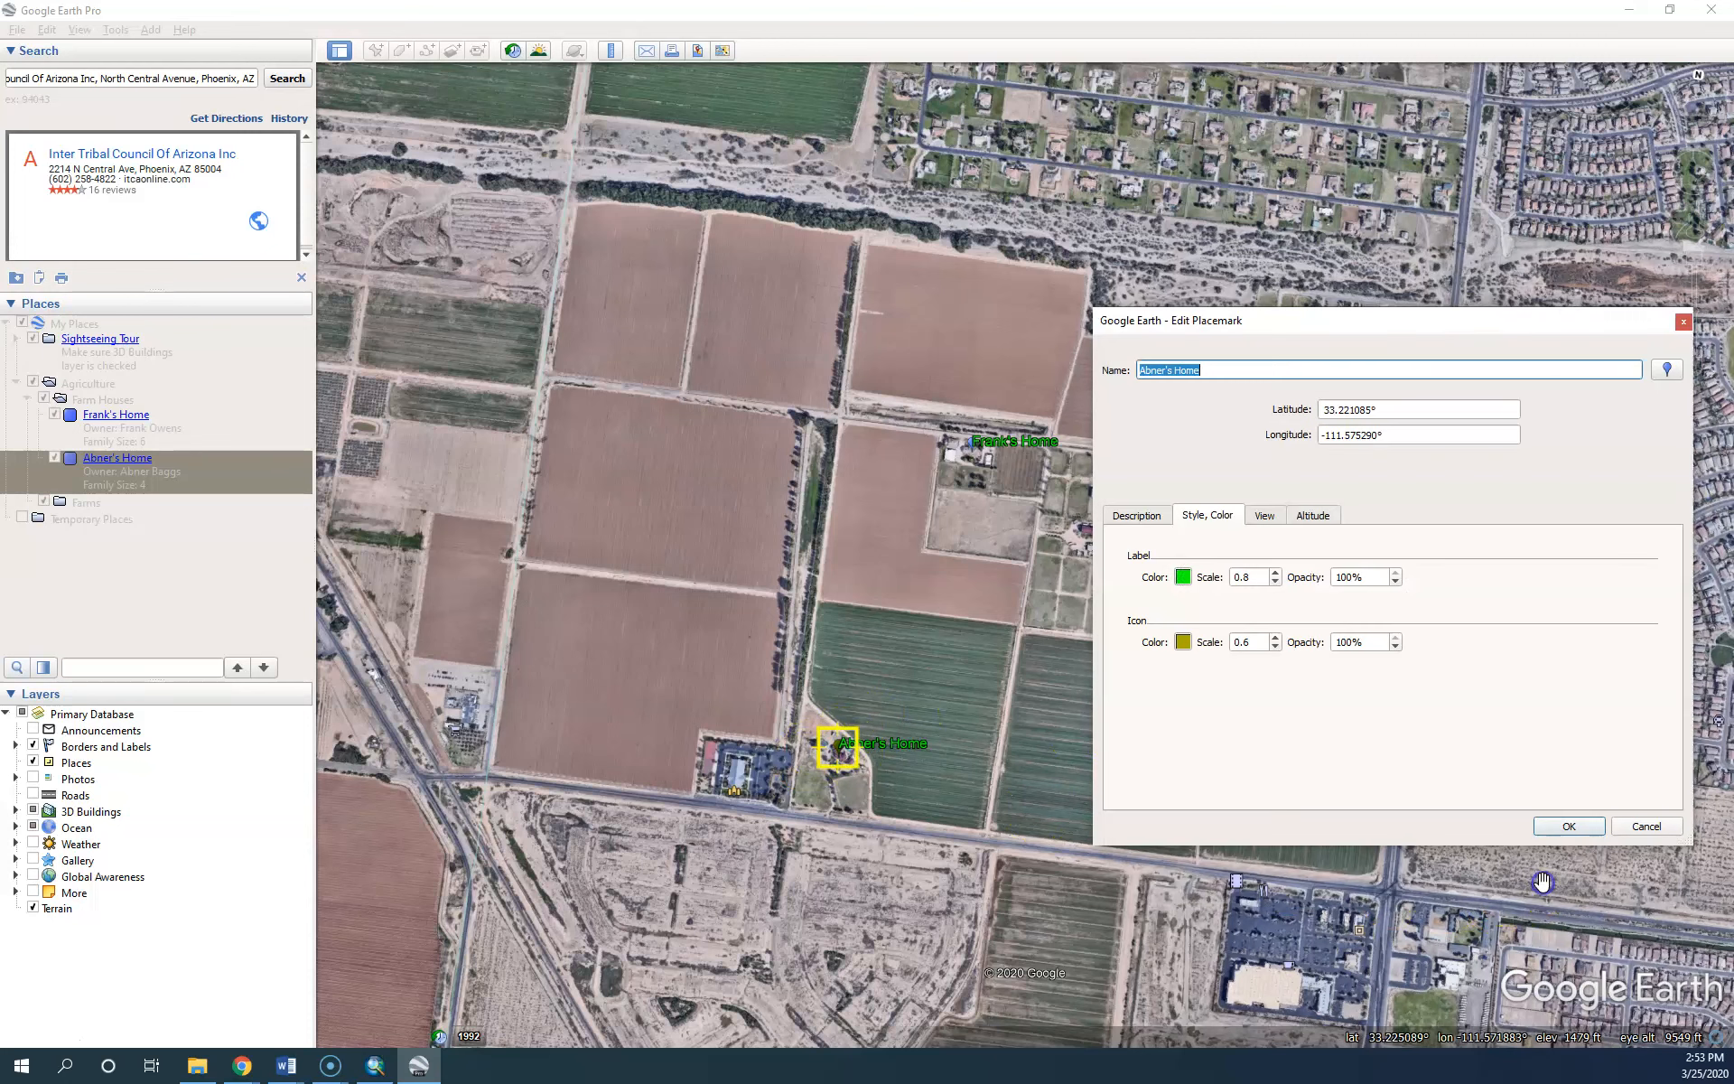
{"action": "left_click", "coordinate": [1560, 828]}
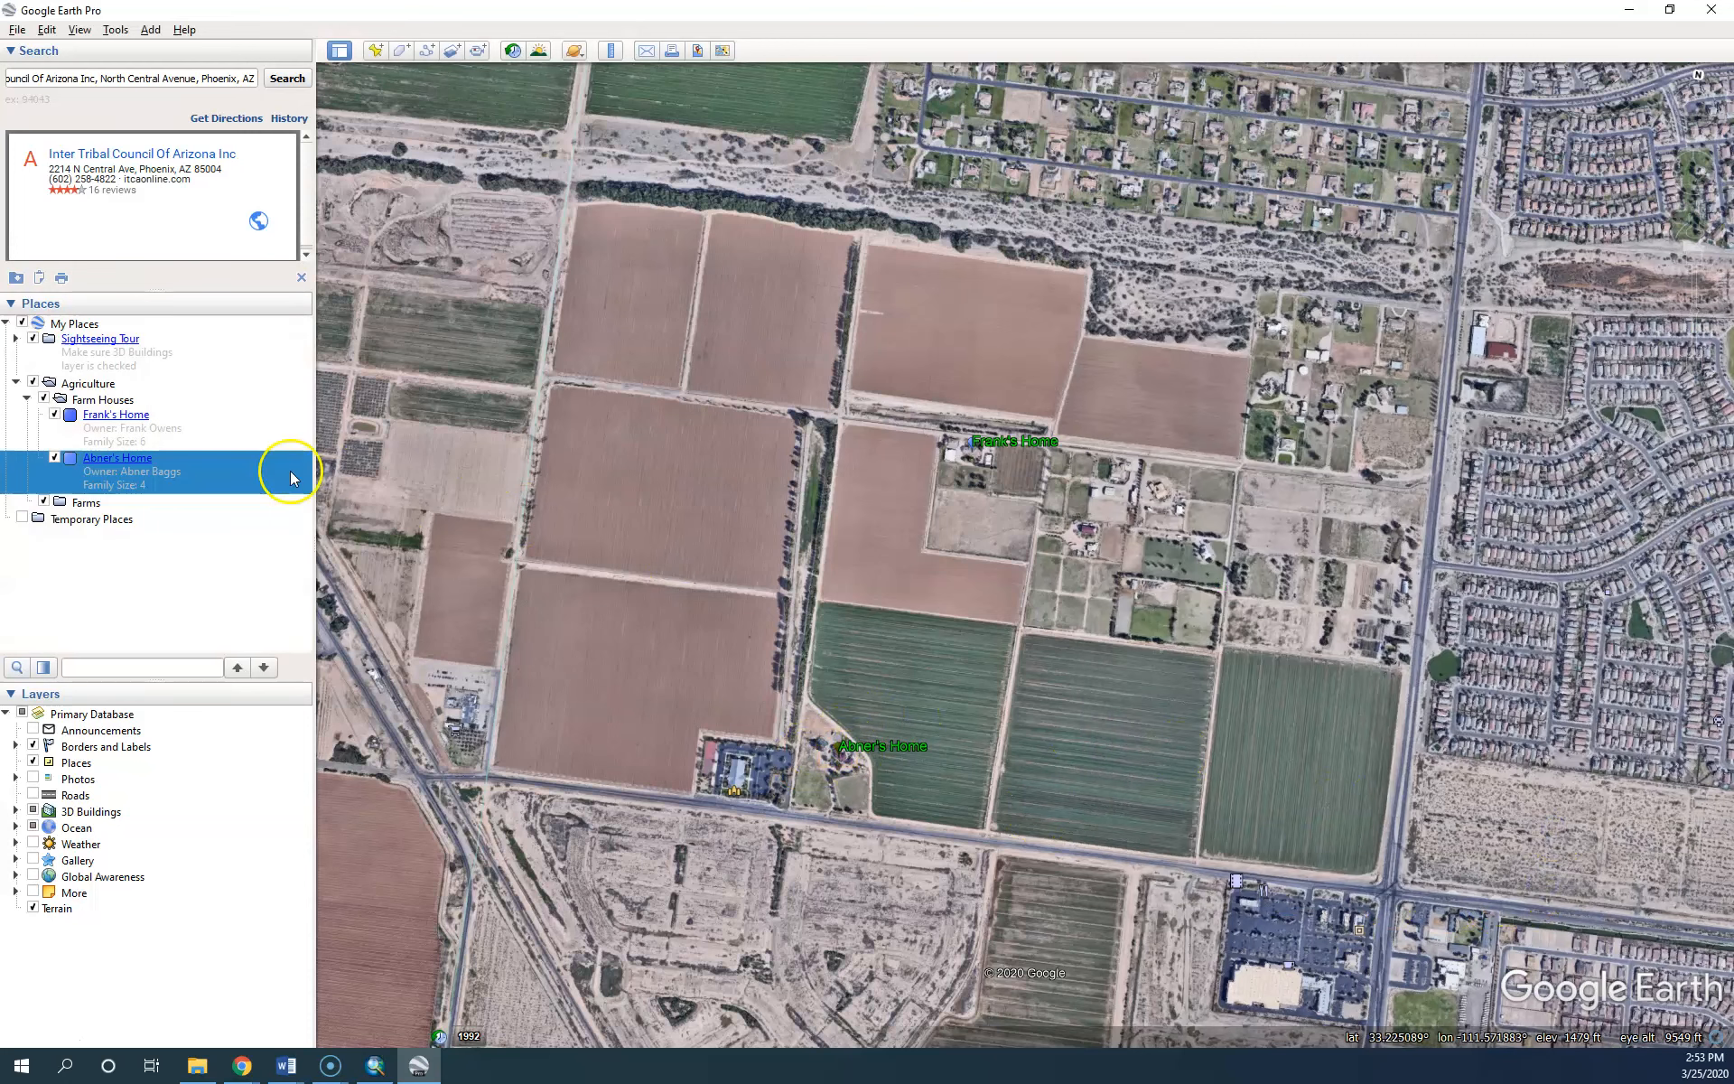
Check the second home's info balloon, close it, and pan the map over the farm fields
{"action": "left_click", "coordinate": [838, 748]}
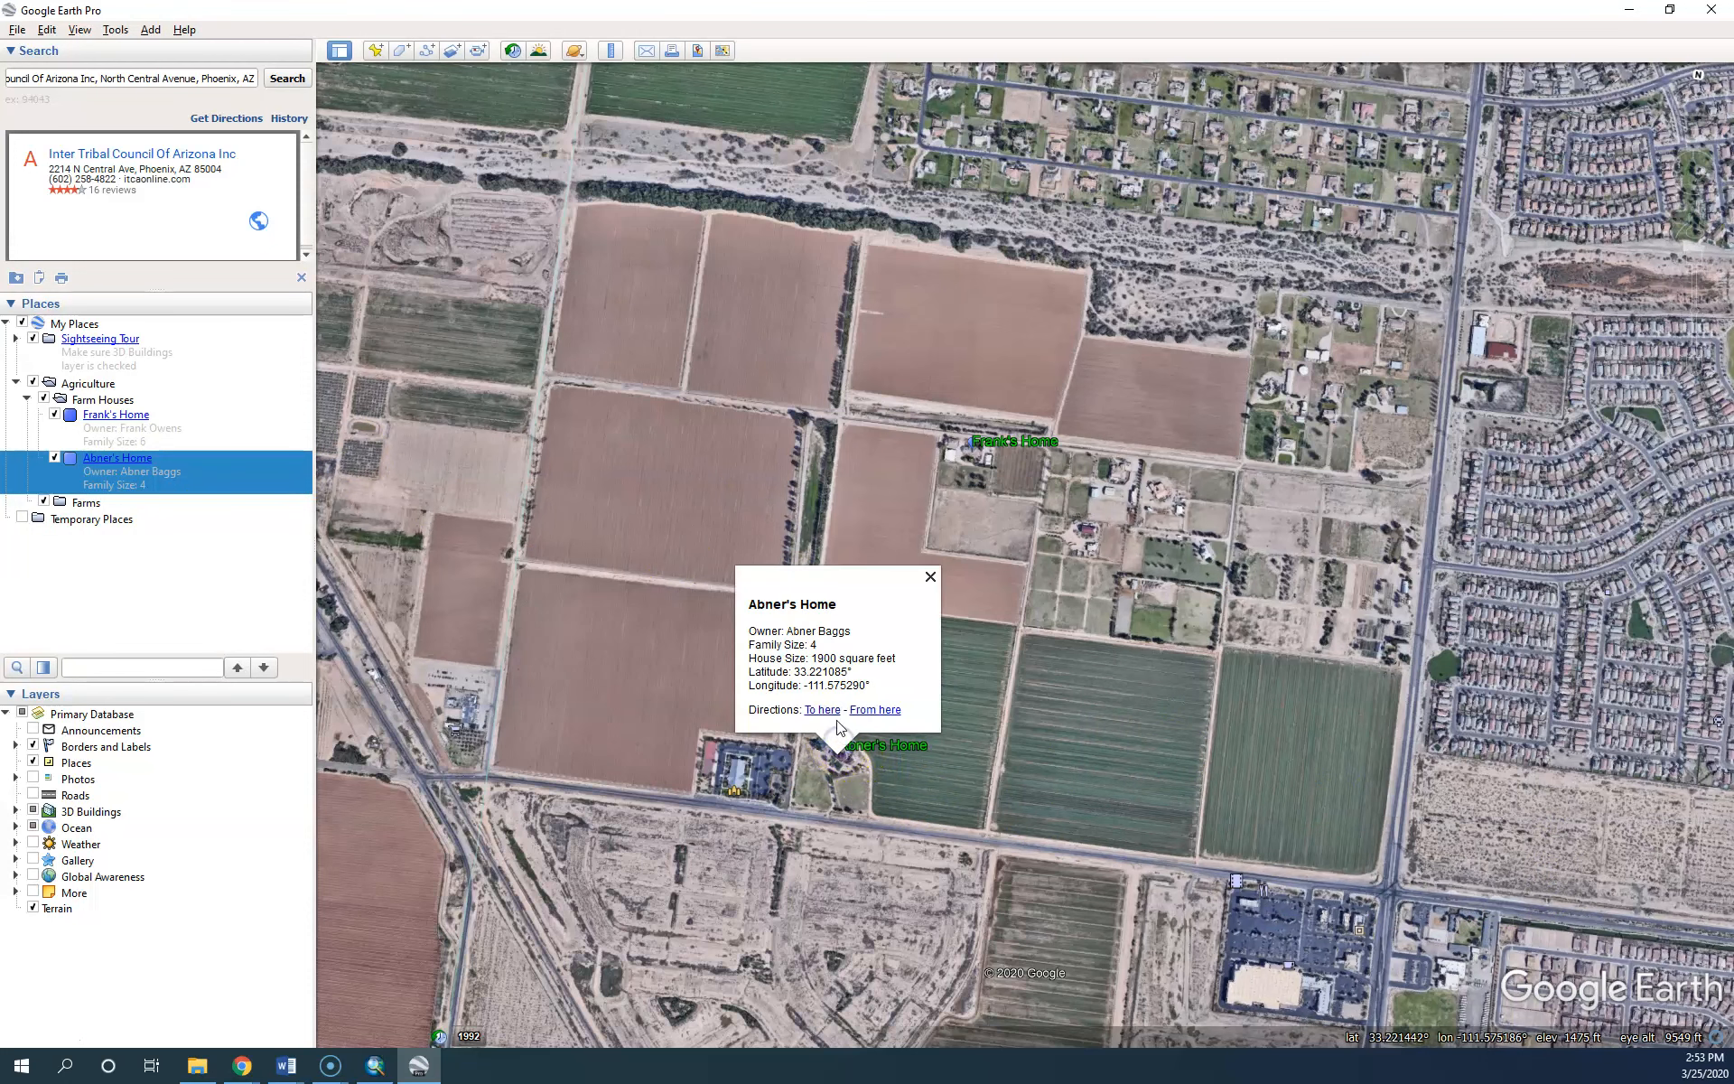
{"action": "left_click", "coordinate": [930, 576]}
{"action": "left_click_drag", "start_coordinate": [1048, 680], "coordinate": [1065, 669]}
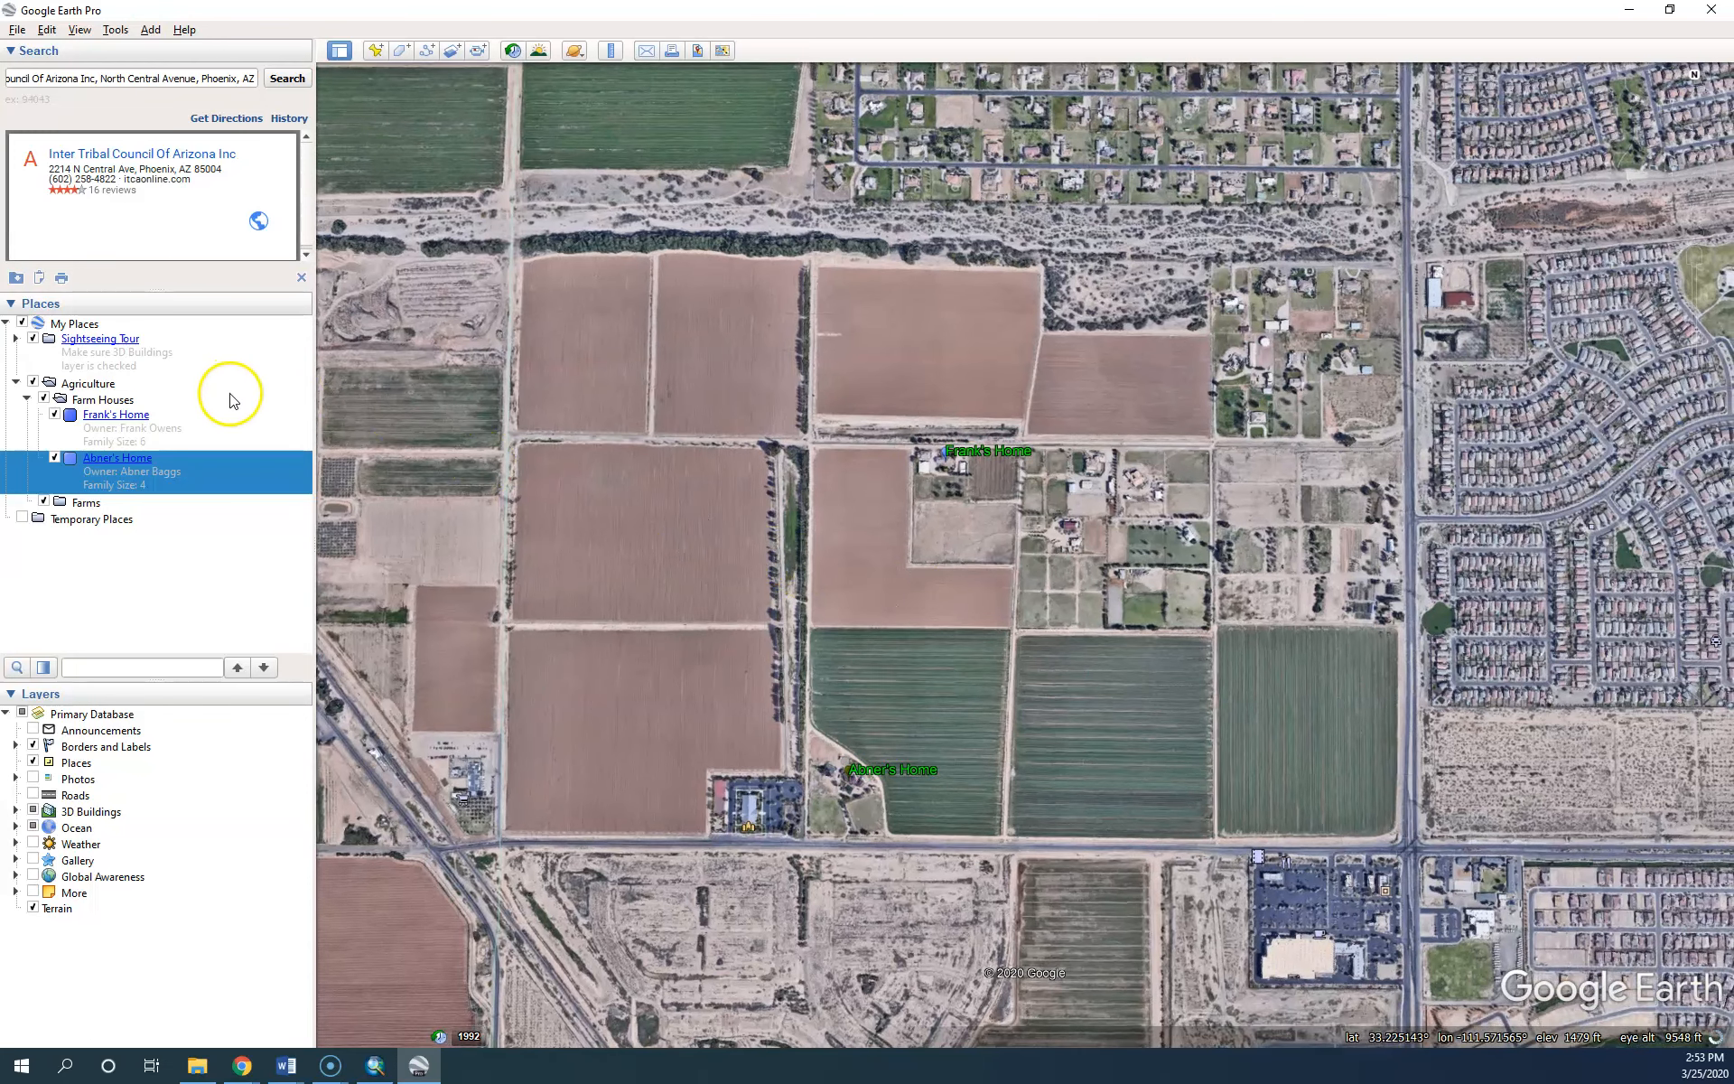
Add a new placemark to the Farm Houses folder, named for its owner's home
{"action": "right_click", "coordinate": [109, 401]}
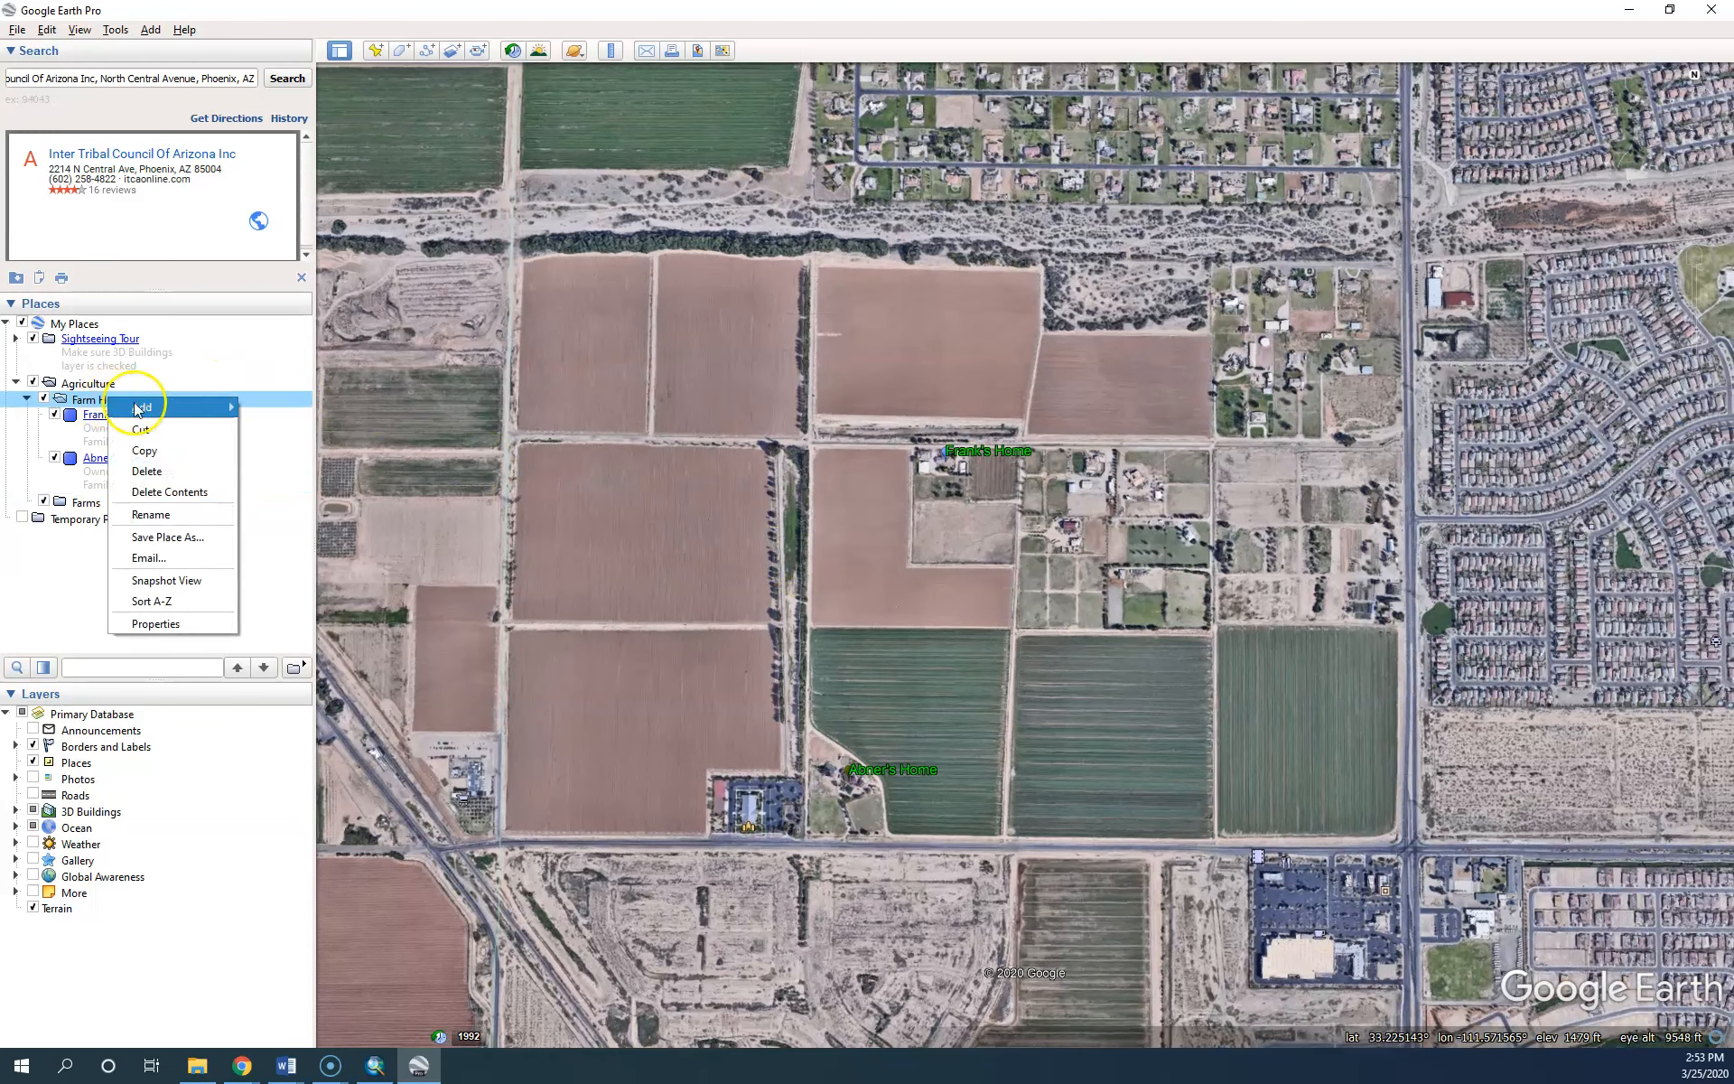
{"action": "mouse_move", "coordinate": [141, 407]}
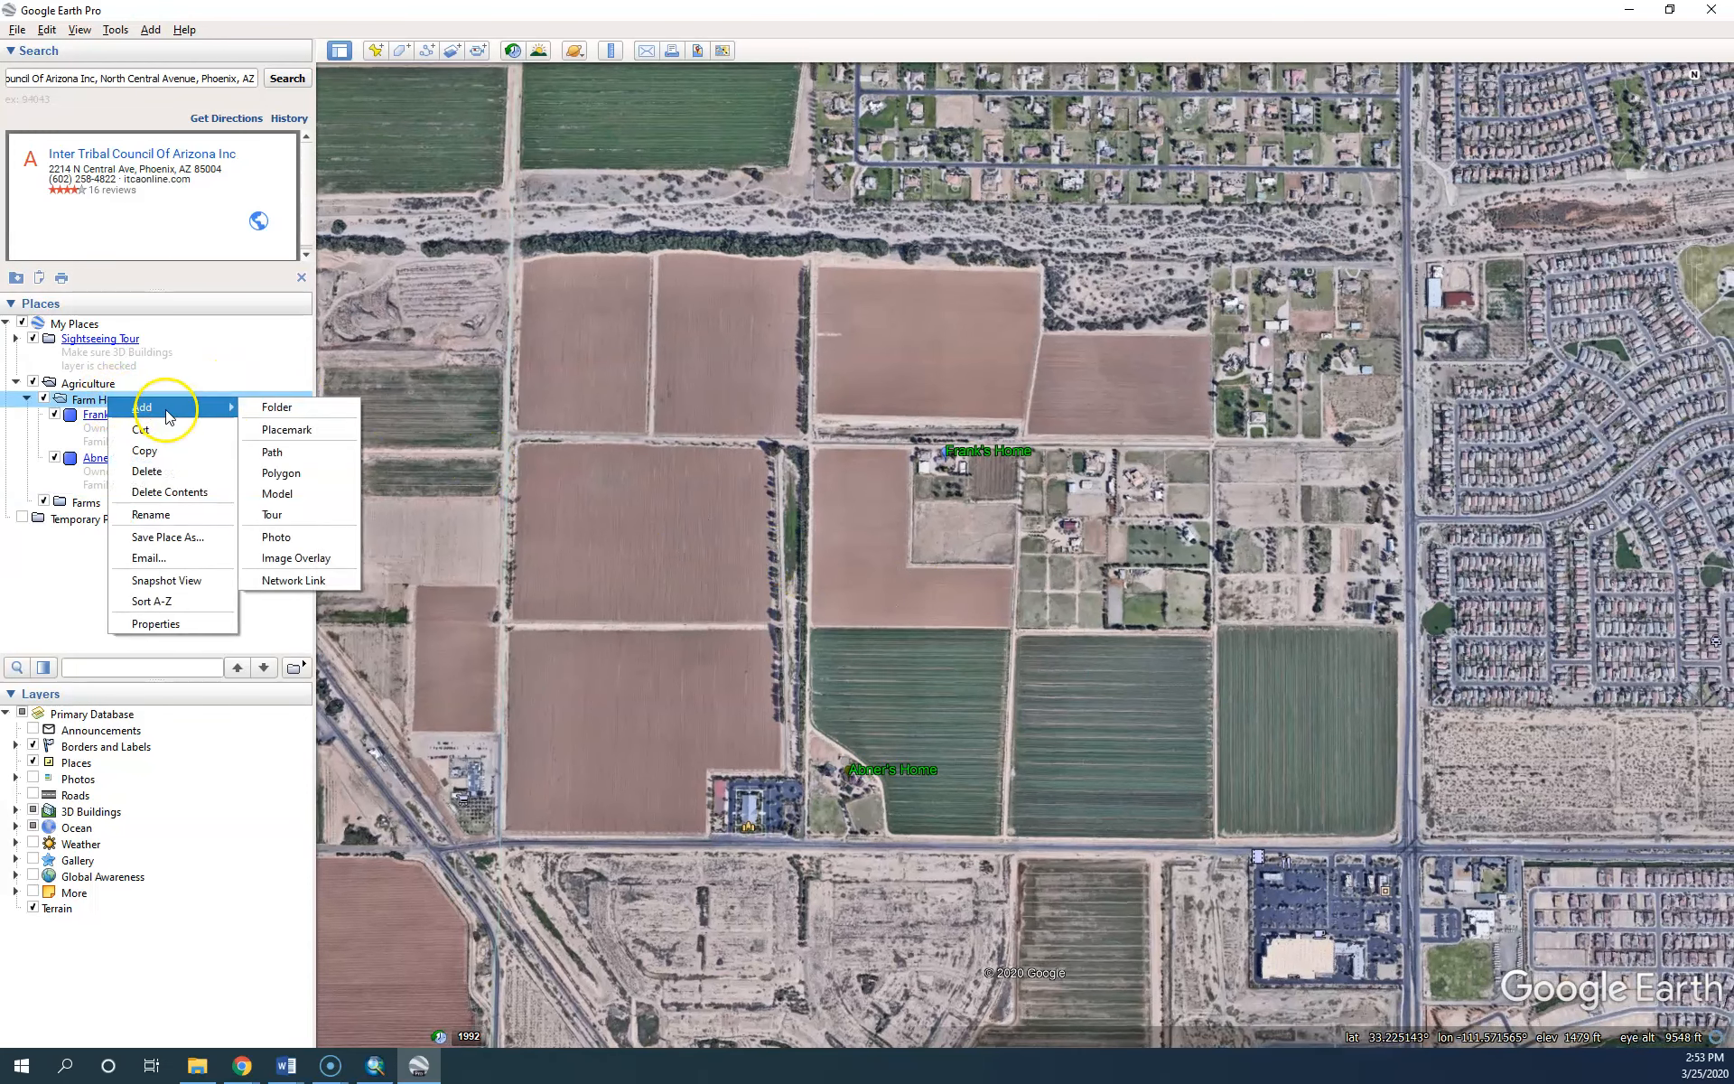
{"action": "left_click", "coordinate": [289, 431]}
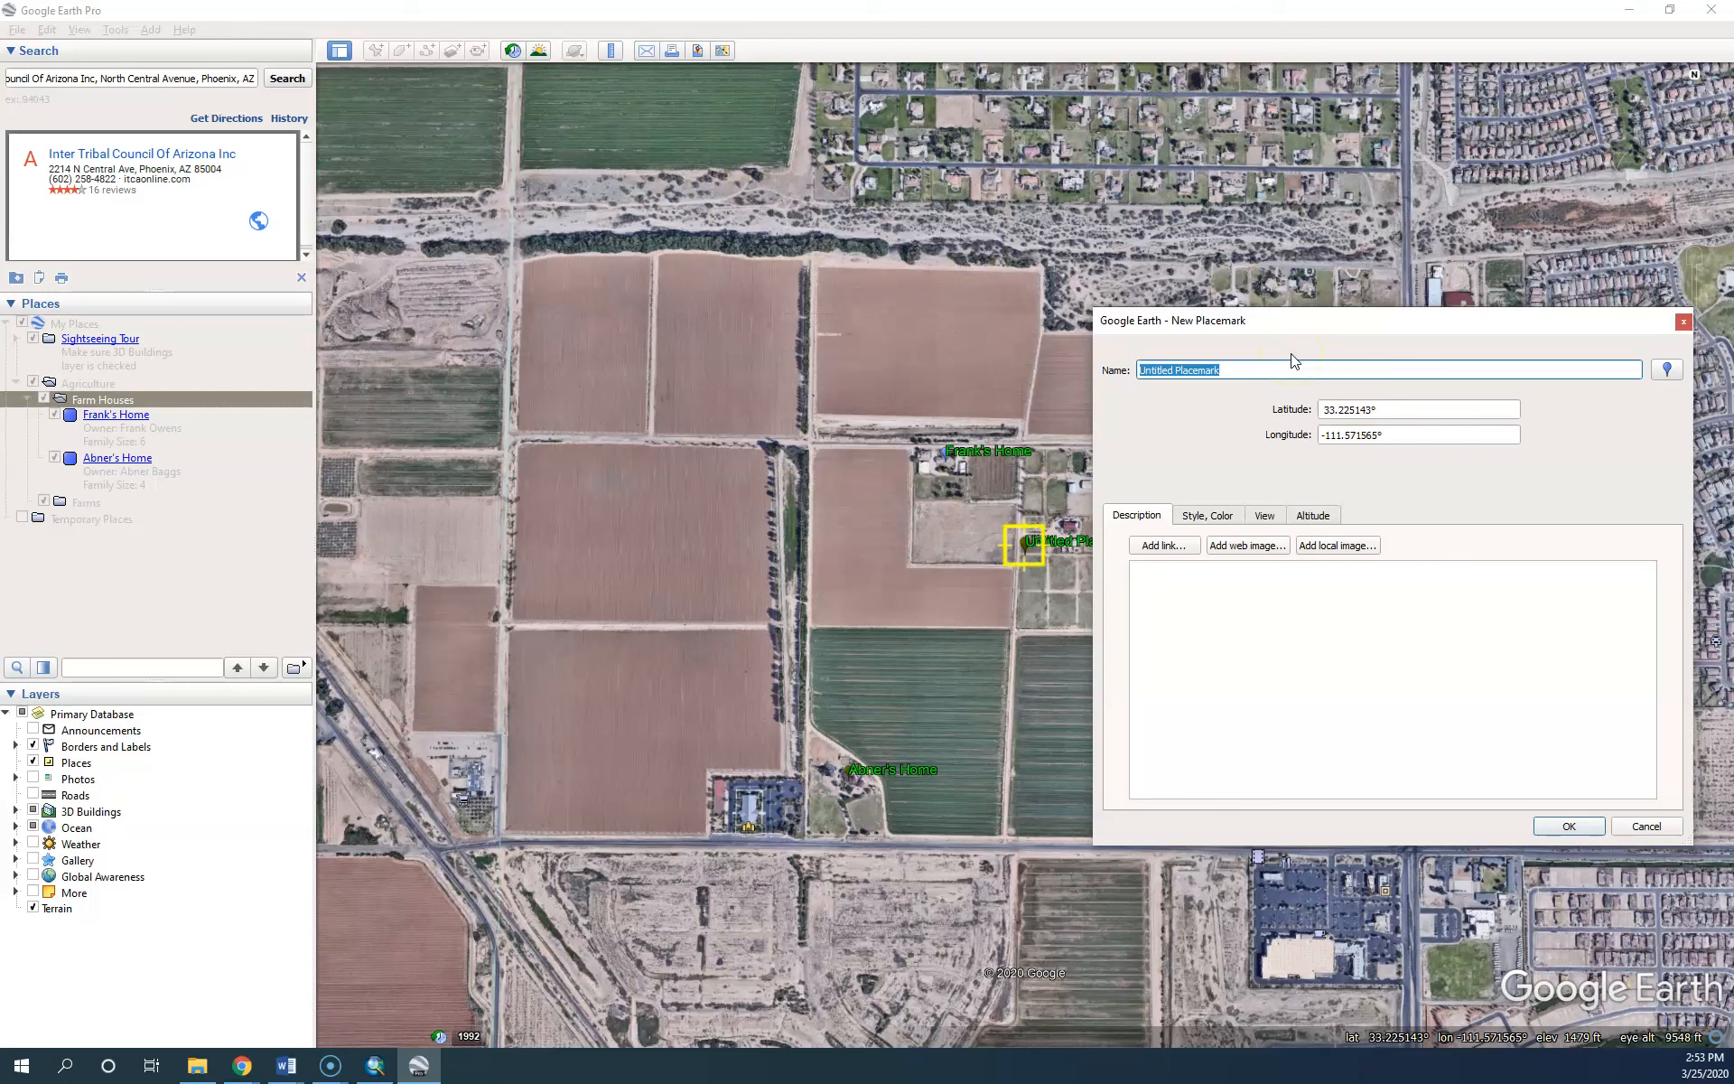
{"action": "type", "text": "Ja"}
{"action": "type", "text": "mes"}
{"action": "type", "text": " Ho"}
{"action": "type", "text": "'"}
Write the description with the owner's name, Family: 3, Size: 2100, and coordinate lines
{"action": "left_click", "coordinate": [1186, 619]}
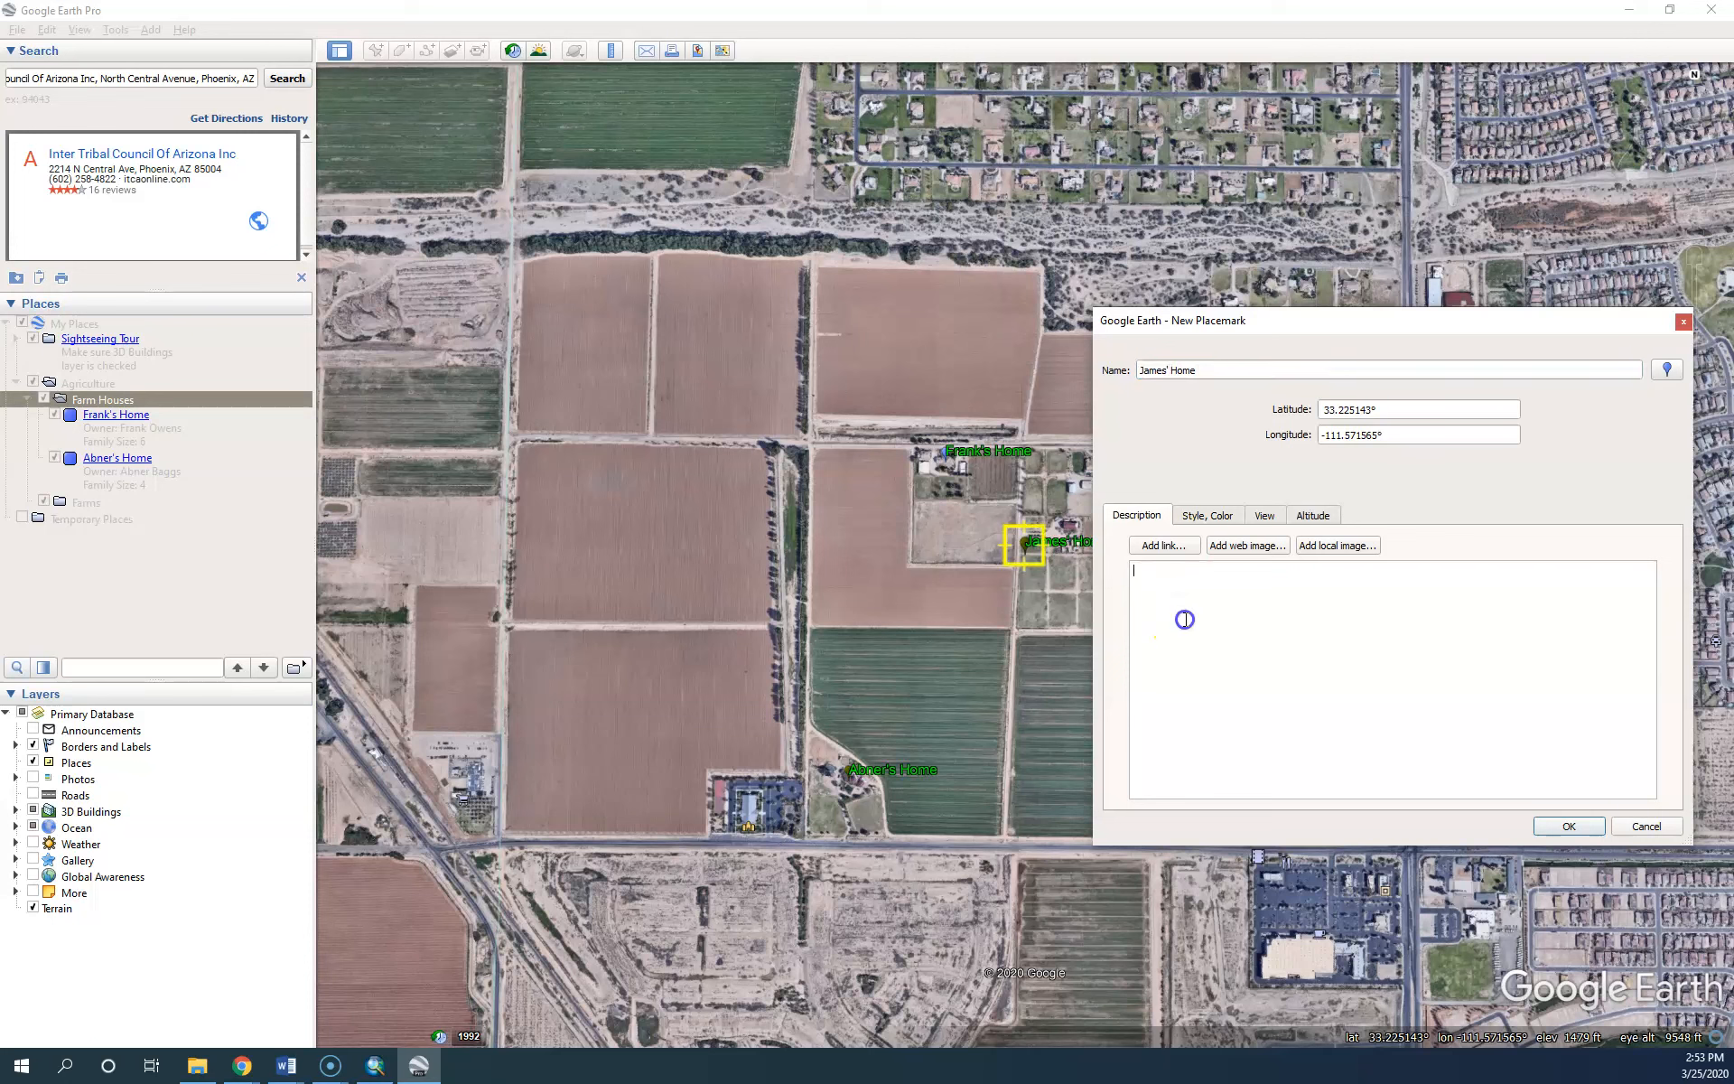
{"action": "key", "text": "Return"}
{"action": "type", "text": "uare"}
{"action": "key", "text": "BackSpace"}
{"action": "key", "text": "BackSpace"}
{"action": "key", "text": "BackSpace"}
{"action": "key", "text": "BackSpace"}
{"action": "key", "text": "BackSpace"}
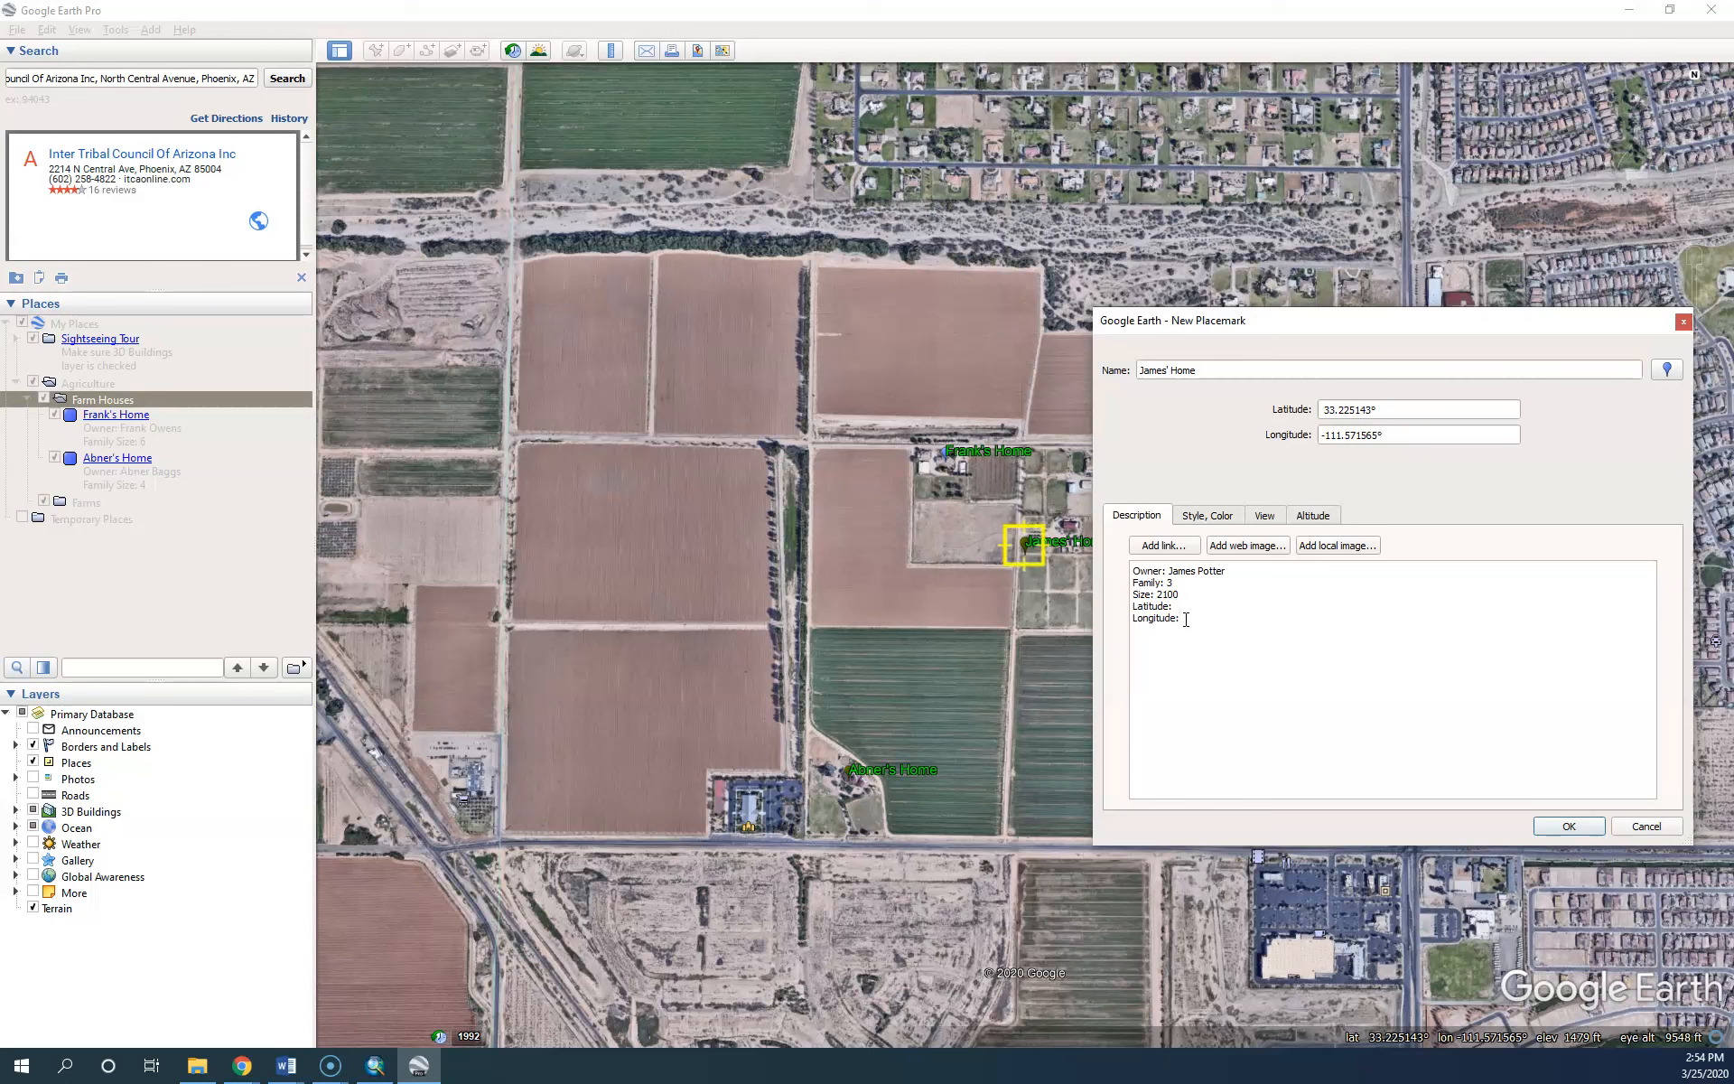
{"action": "left_click_drag", "start_coordinate": [1180, 617], "coordinate": [1204, 646]}
{"action": "left_click", "coordinate": [1200, 608]}
{"action": "left_click_drag", "start_coordinate": [1413, 406], "coordinate": [1277, 409]}
{"action": "key", "text": "ctrl+c"}
{"action": "left_click", "coordinate": [1194, 606]}
{"action": "key", "text": "ctrl+v"}
{"action": "left_click_drag", "start_coordinate": [1404, 434], "coordinate": [1269, 437]}
{"action": "key", "text": "ctrl+c"}
{"action": "left_click", "coordinate": [1229, 620]}
{"action": "key", "text": "ctrl+v"}
Make the new home's icon orange and save the placemark
{"action": "left_click", "coordinate": [1670, 372]}
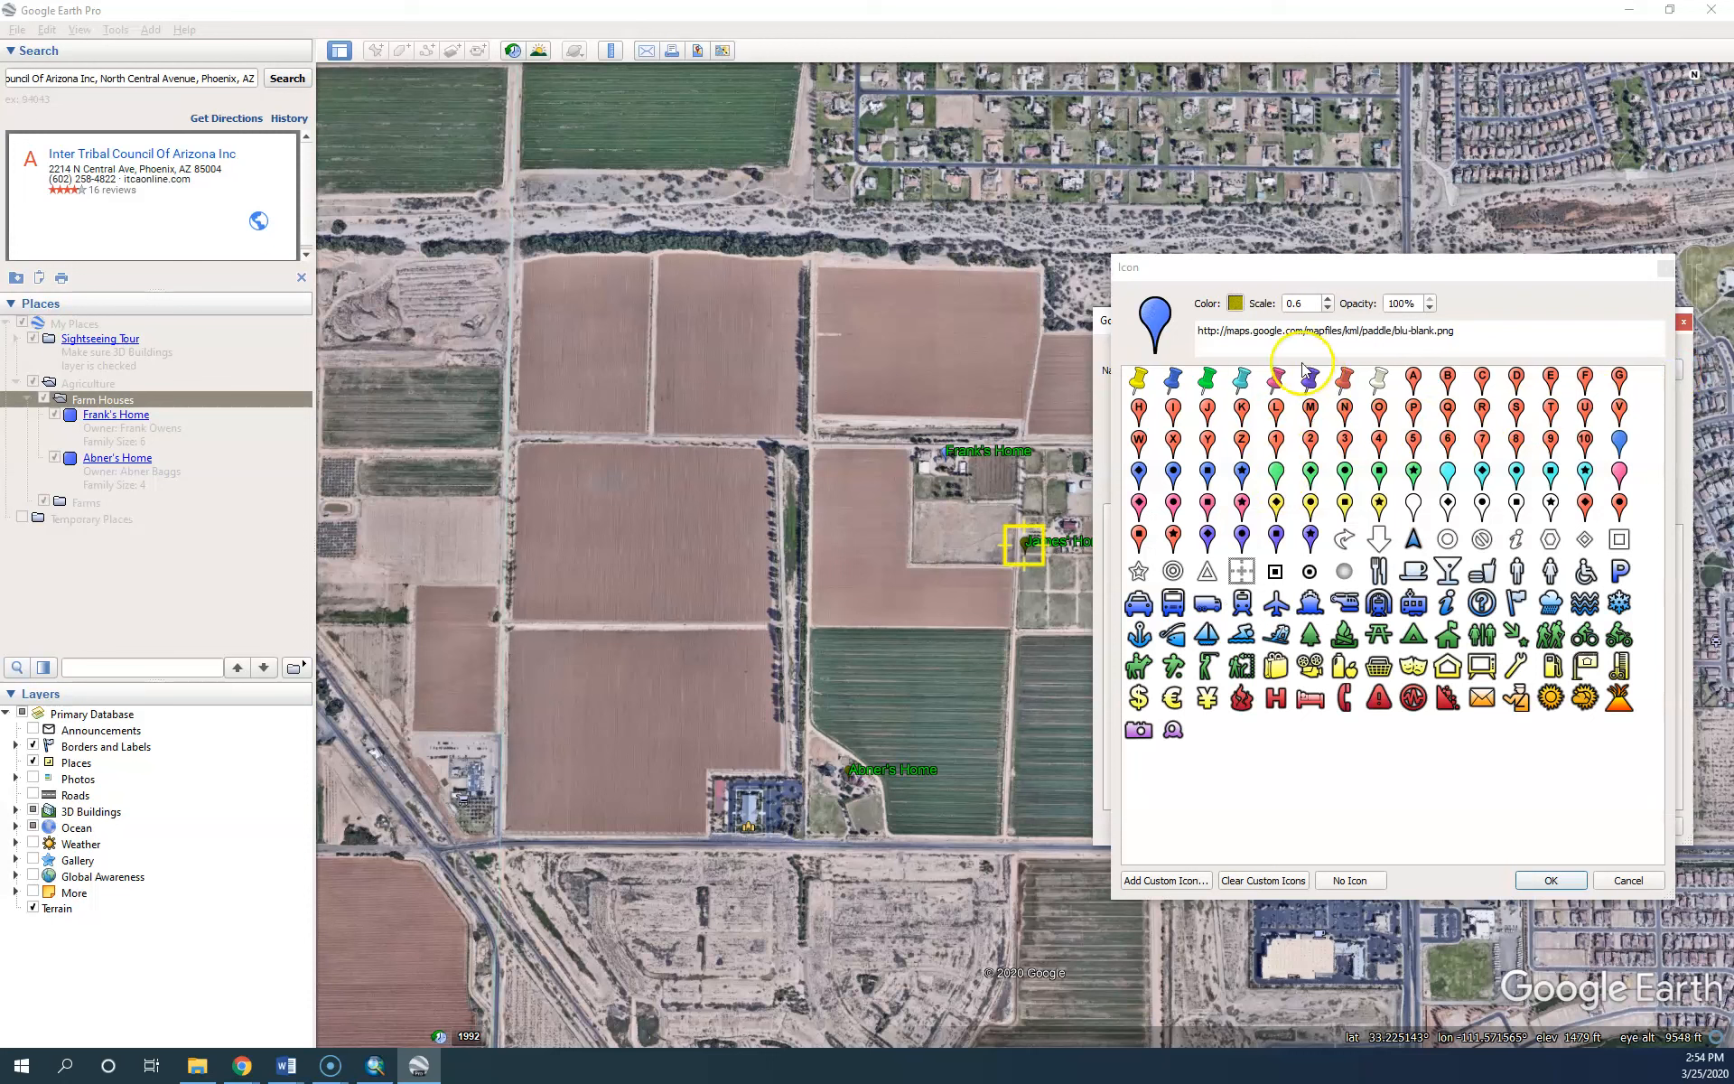
{"action": "left_click", "coordinate": [1234, 302]}
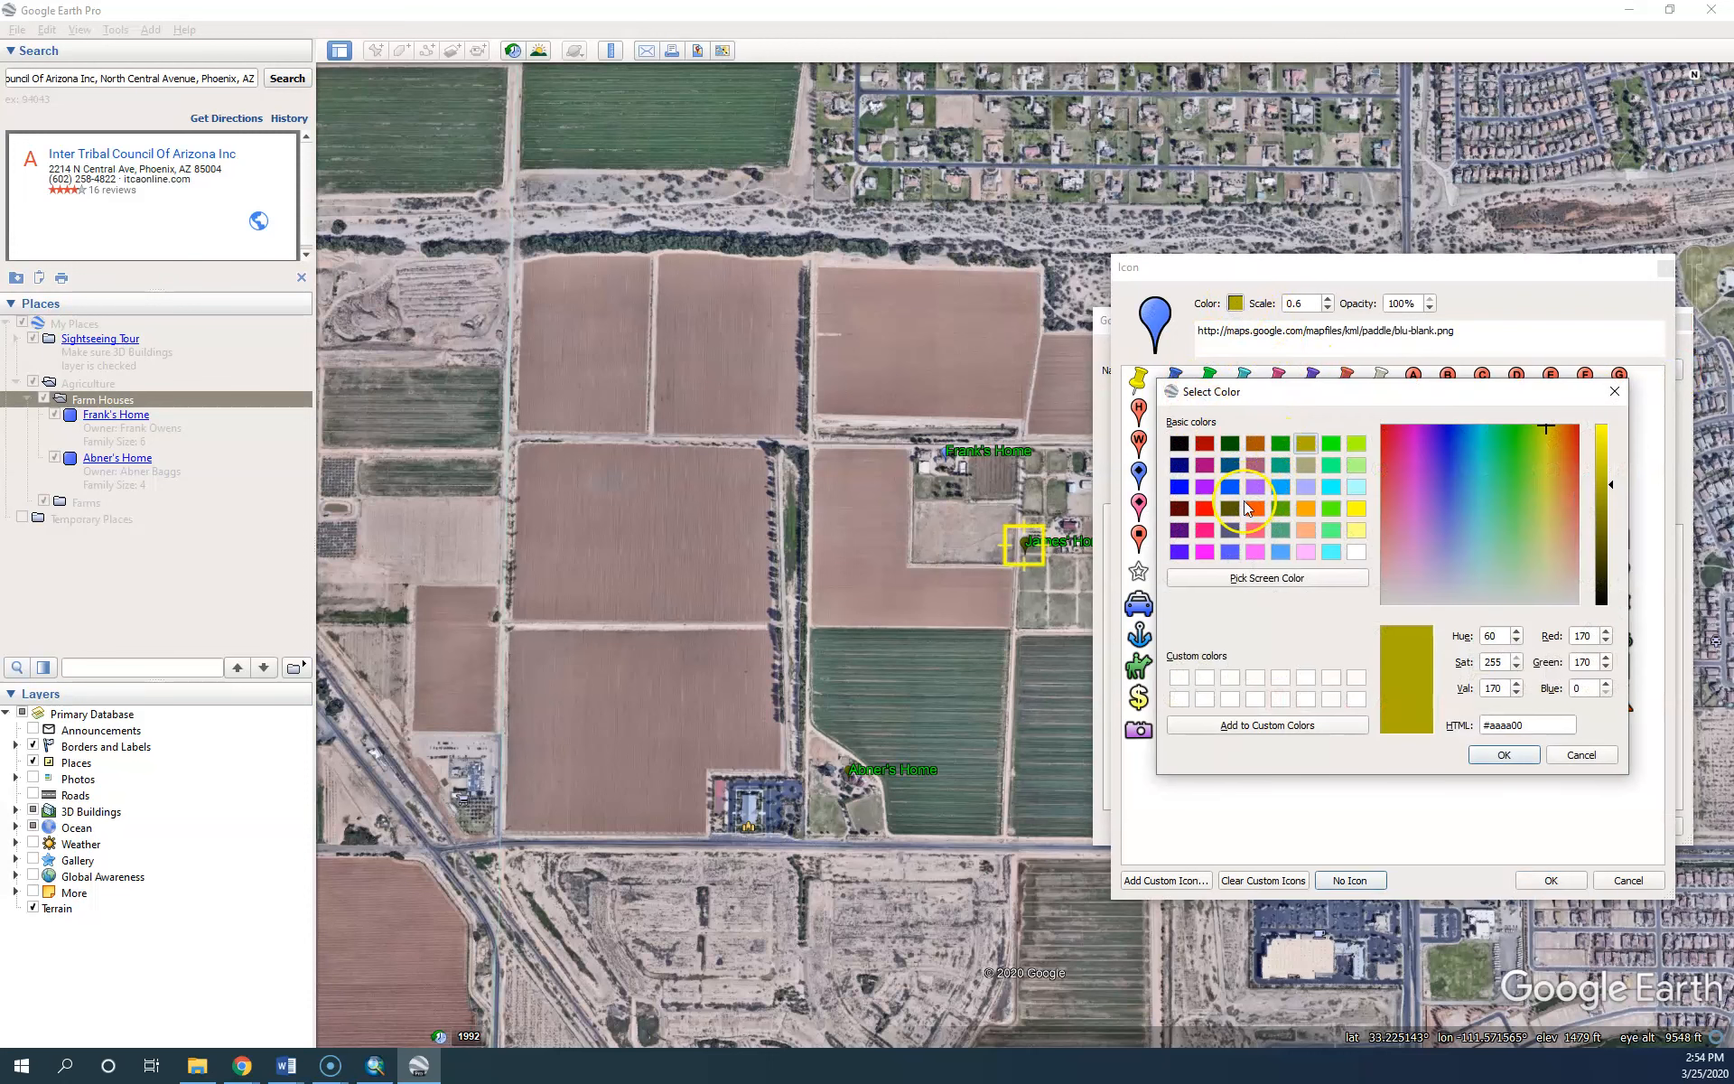
{"action": "left_click", "coordinate": [1252, 506]}
{"action": "left_click", "coordinate": [1502, 755]}
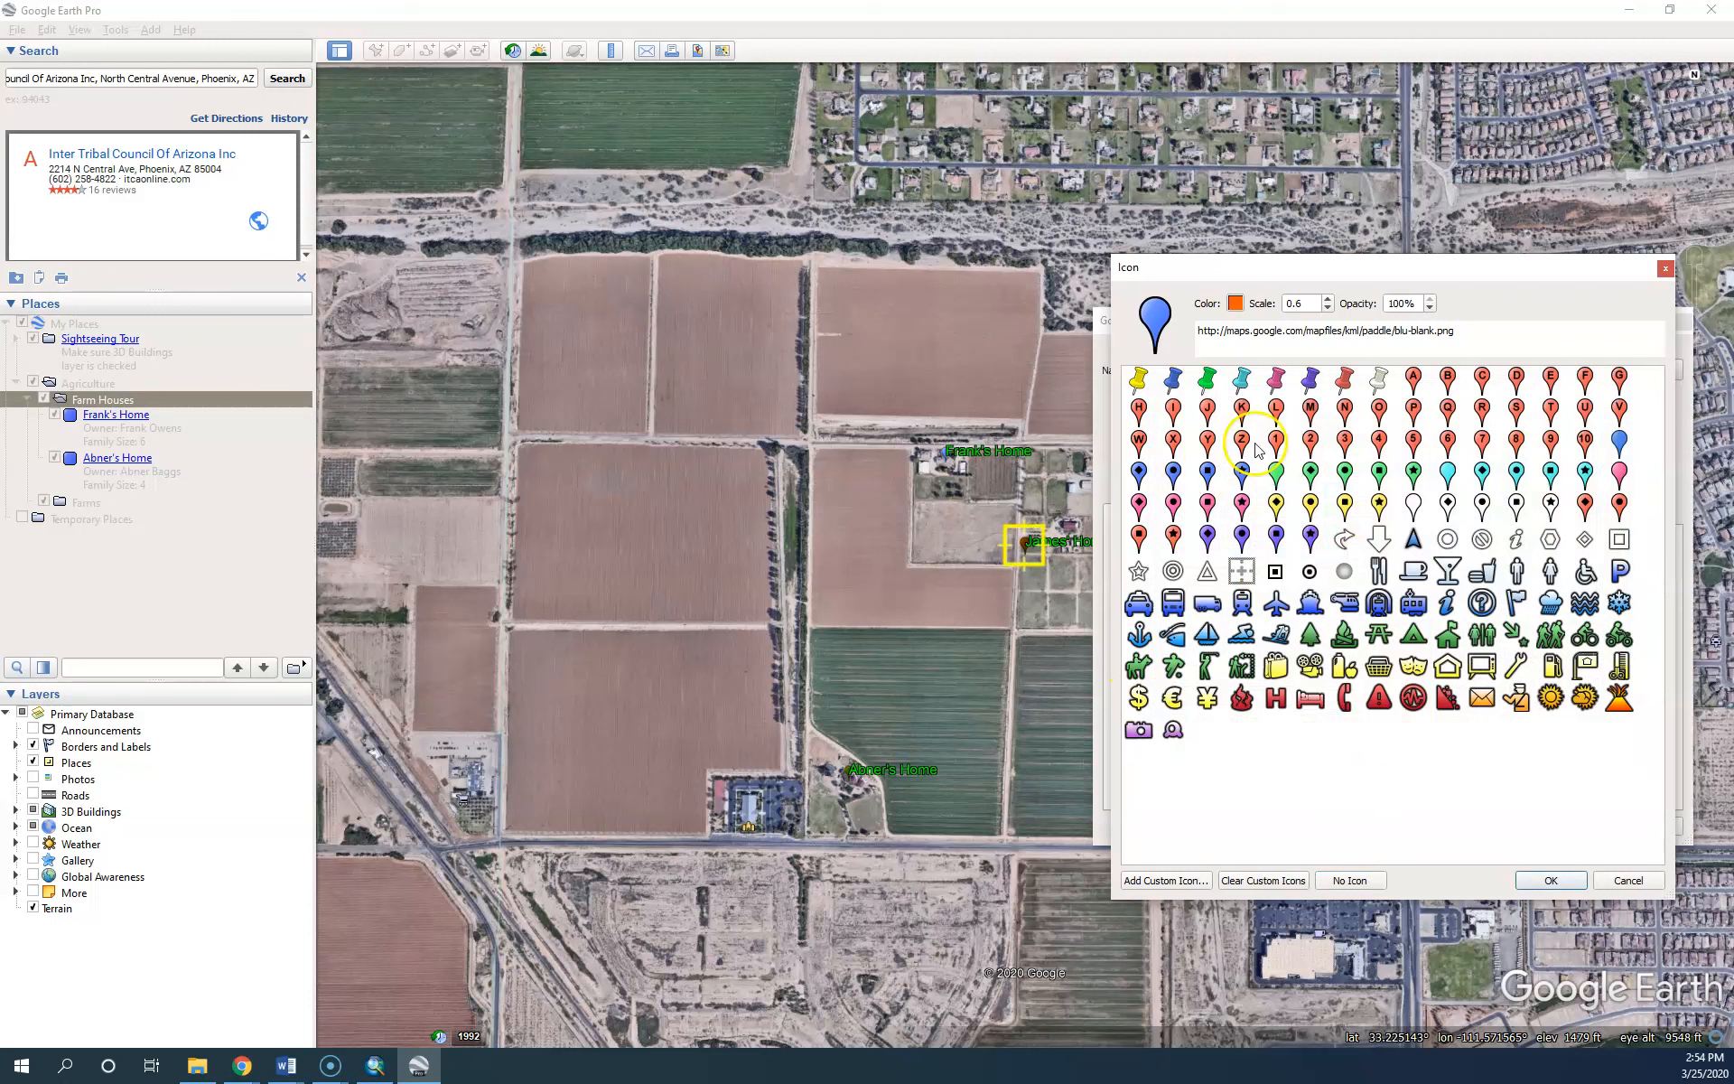
{"action": "left_click", "coordinate": [1551, 880]}
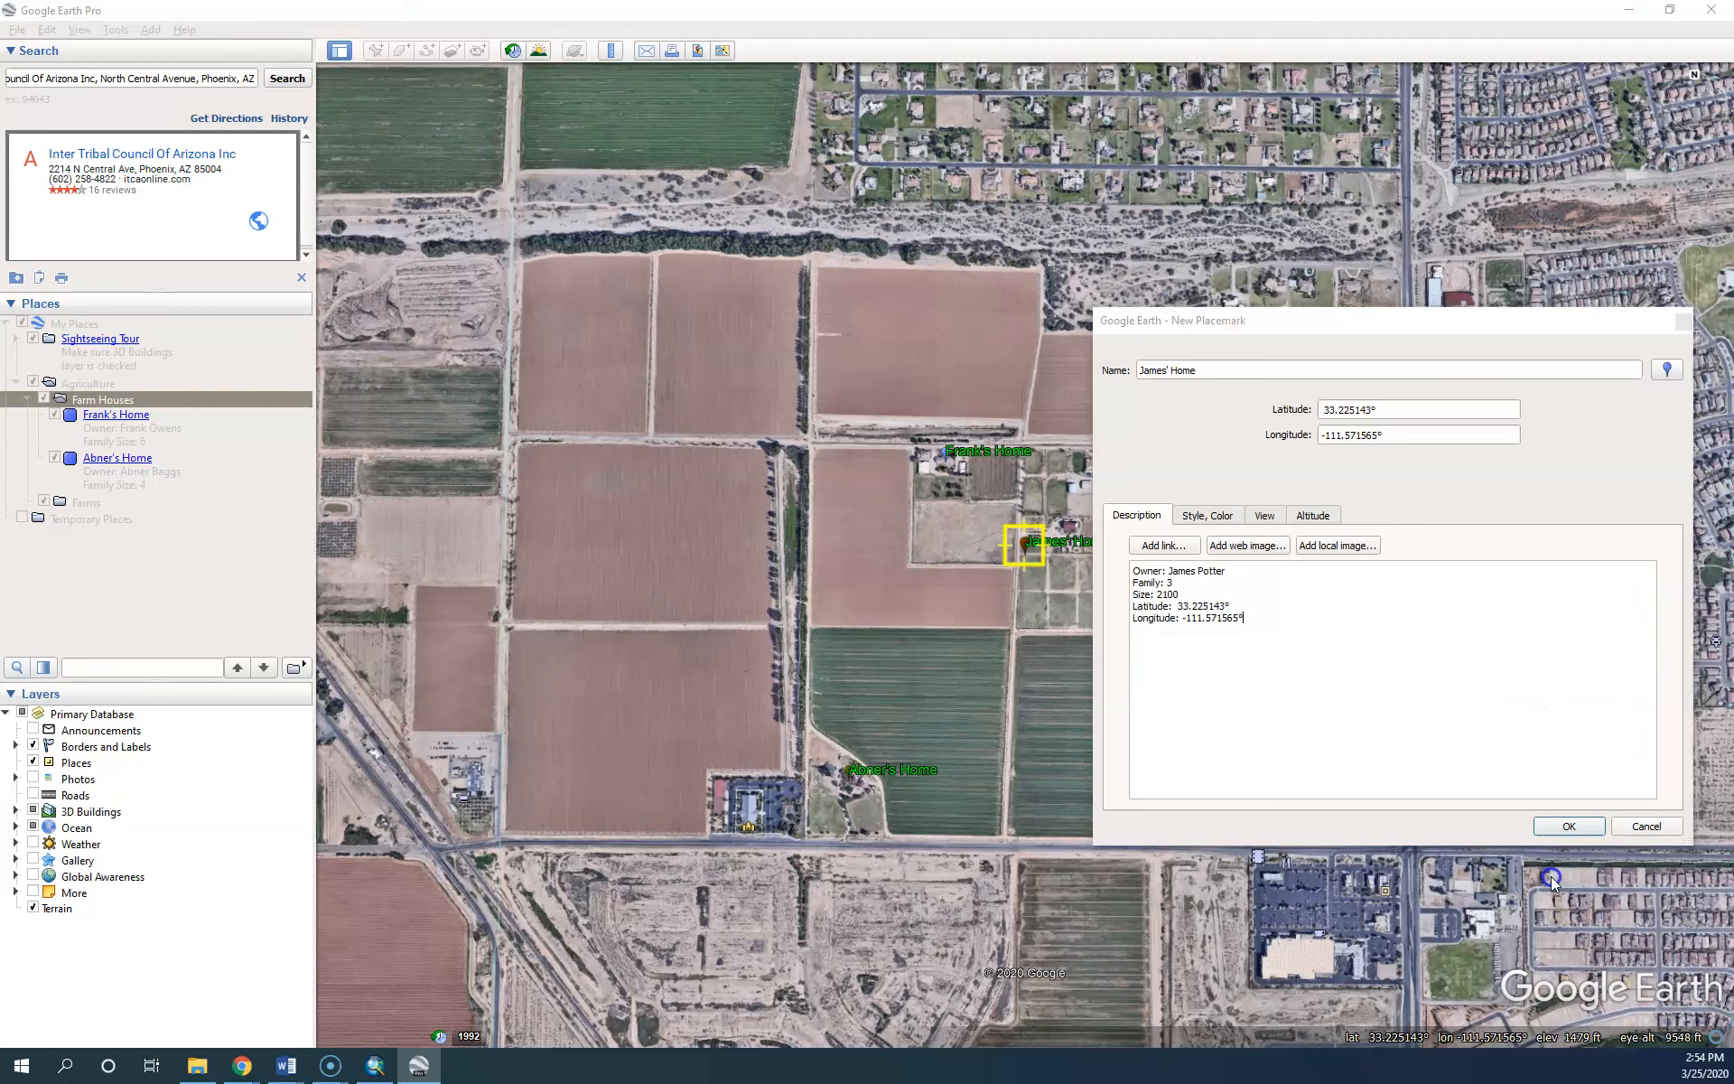
{"action": "left_click", "coordinate": [1571, 826]}
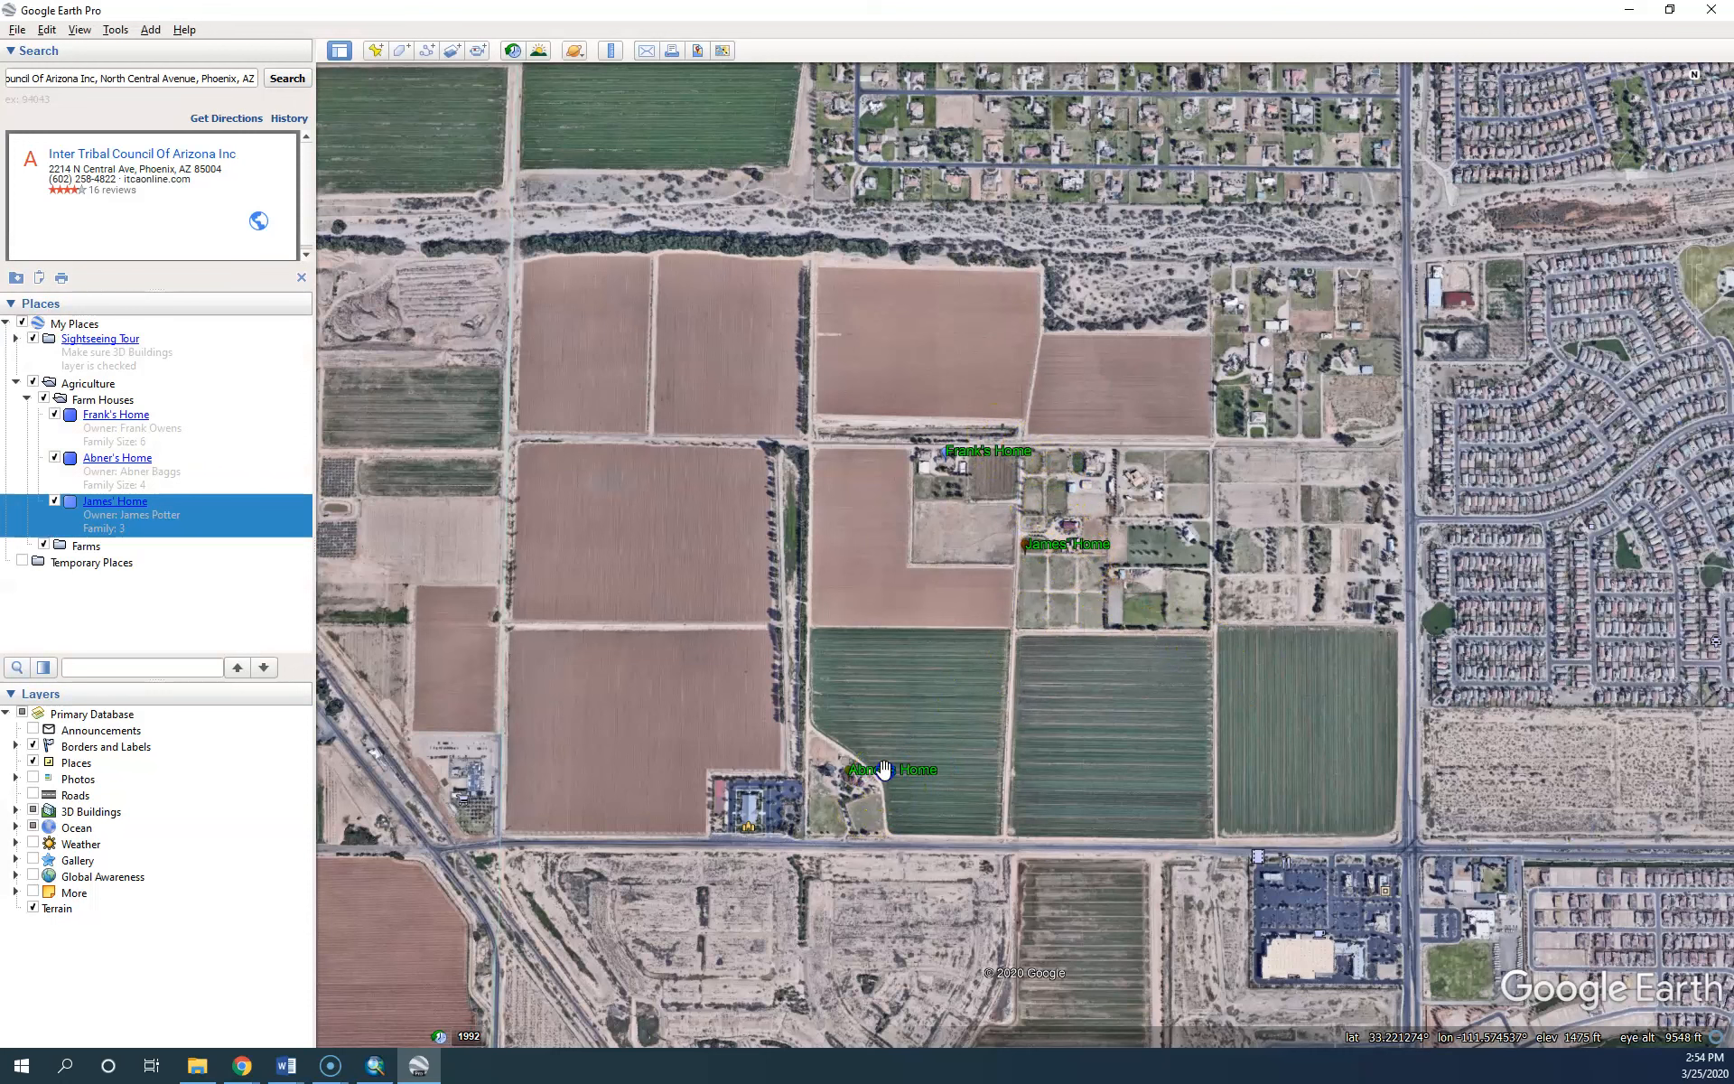
Check the info balloons of the lower and upper homes, closing each one
{"action": "left_click", "coordinate": [854, 773]}
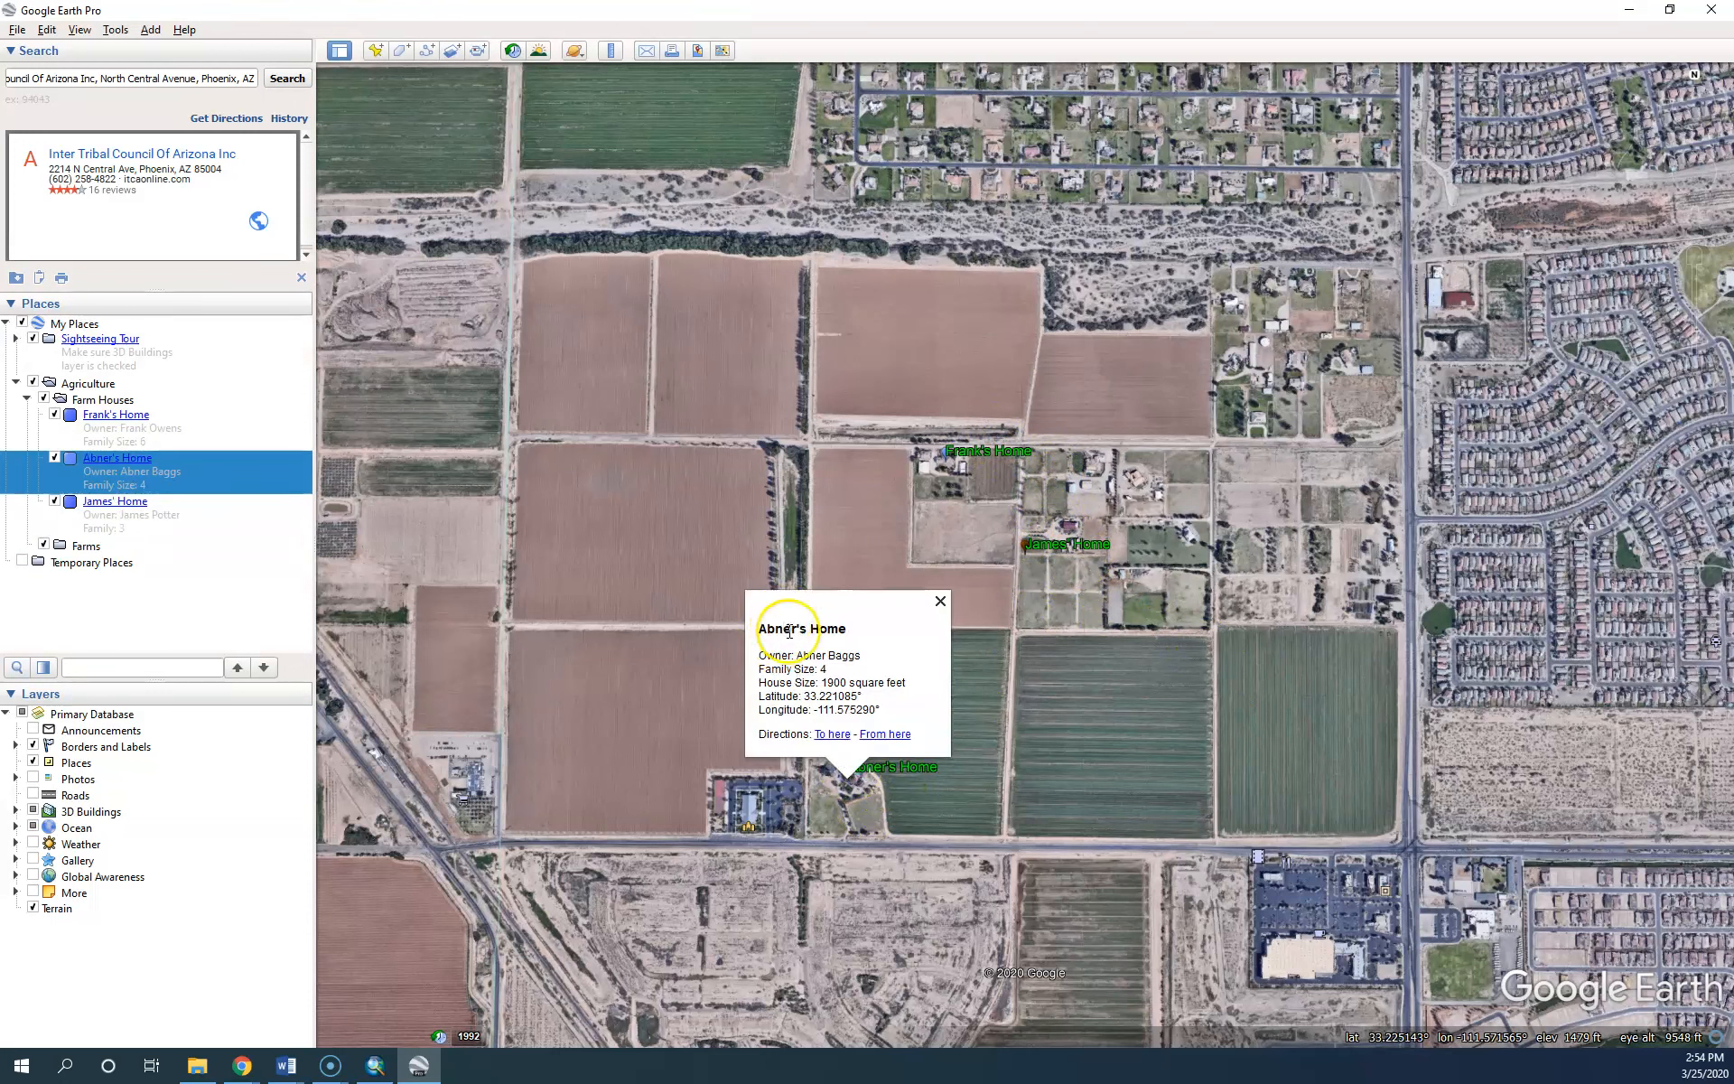
{"action": "left_click", "coordinate": [941, 601]}
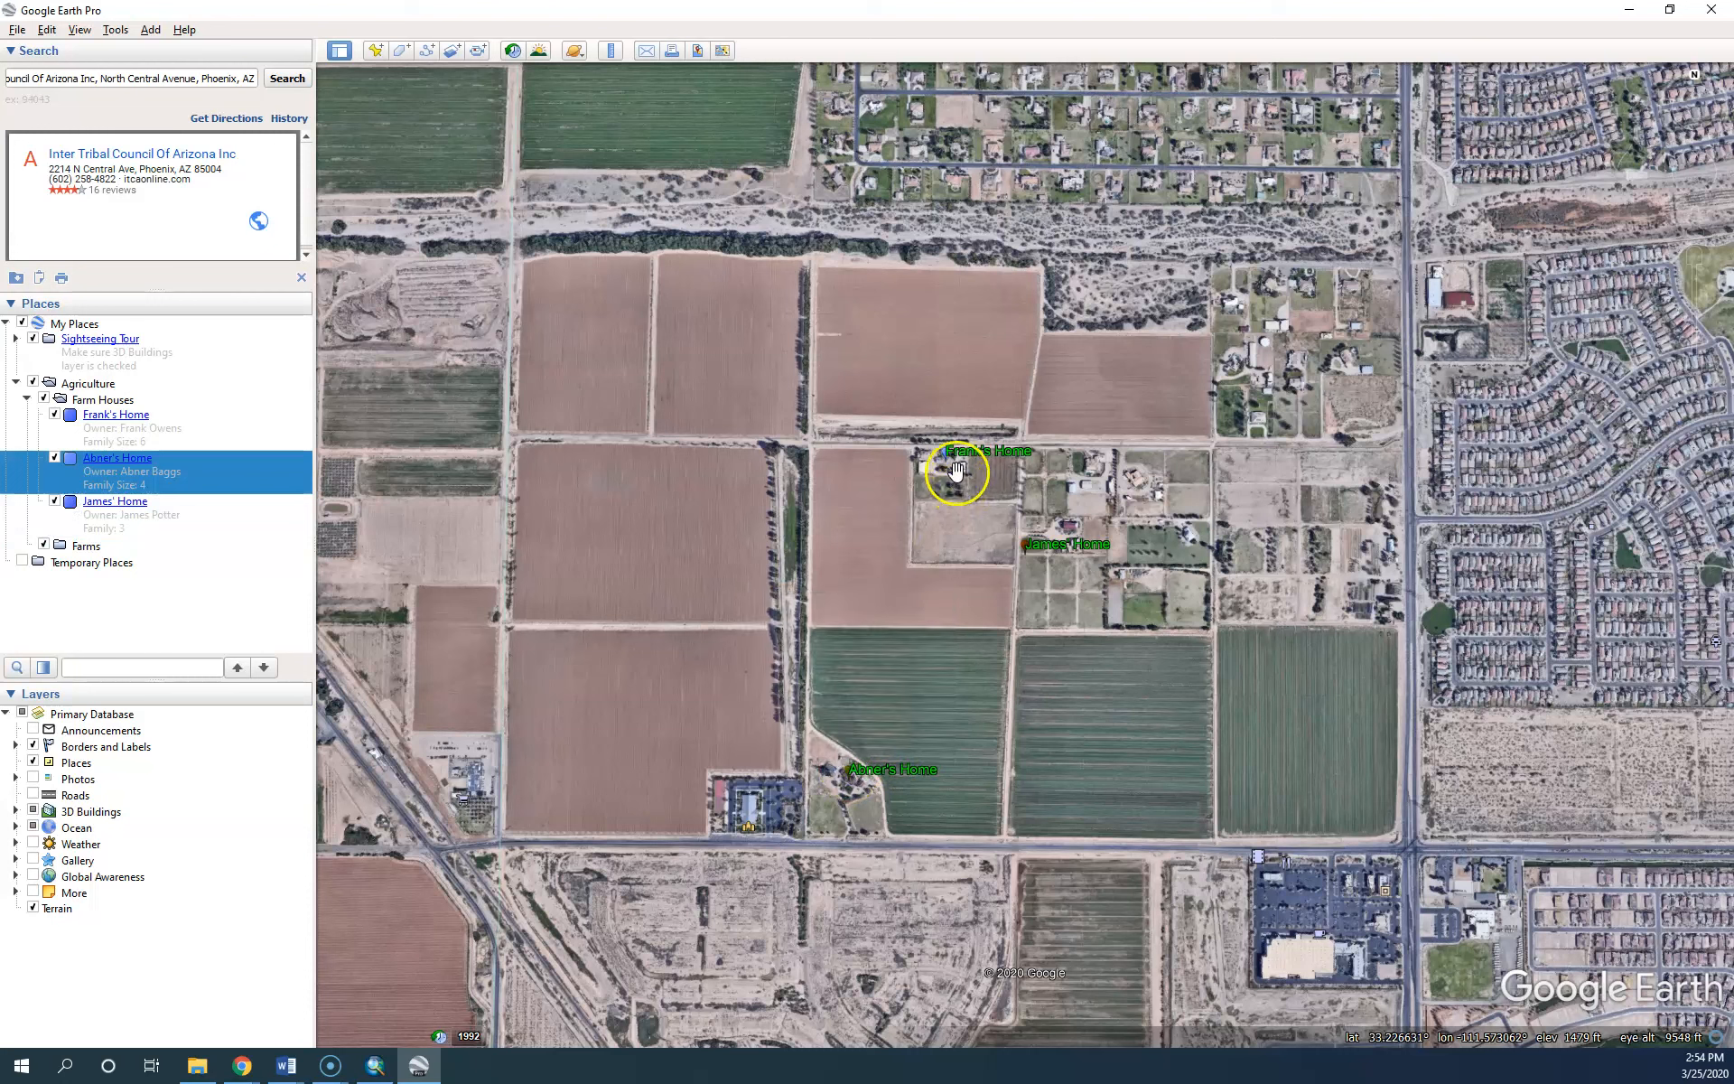
{"action": "left_click", "coordinate": [948, 456]}
{"action": "left_click", "coordinate": [1036, 283]}
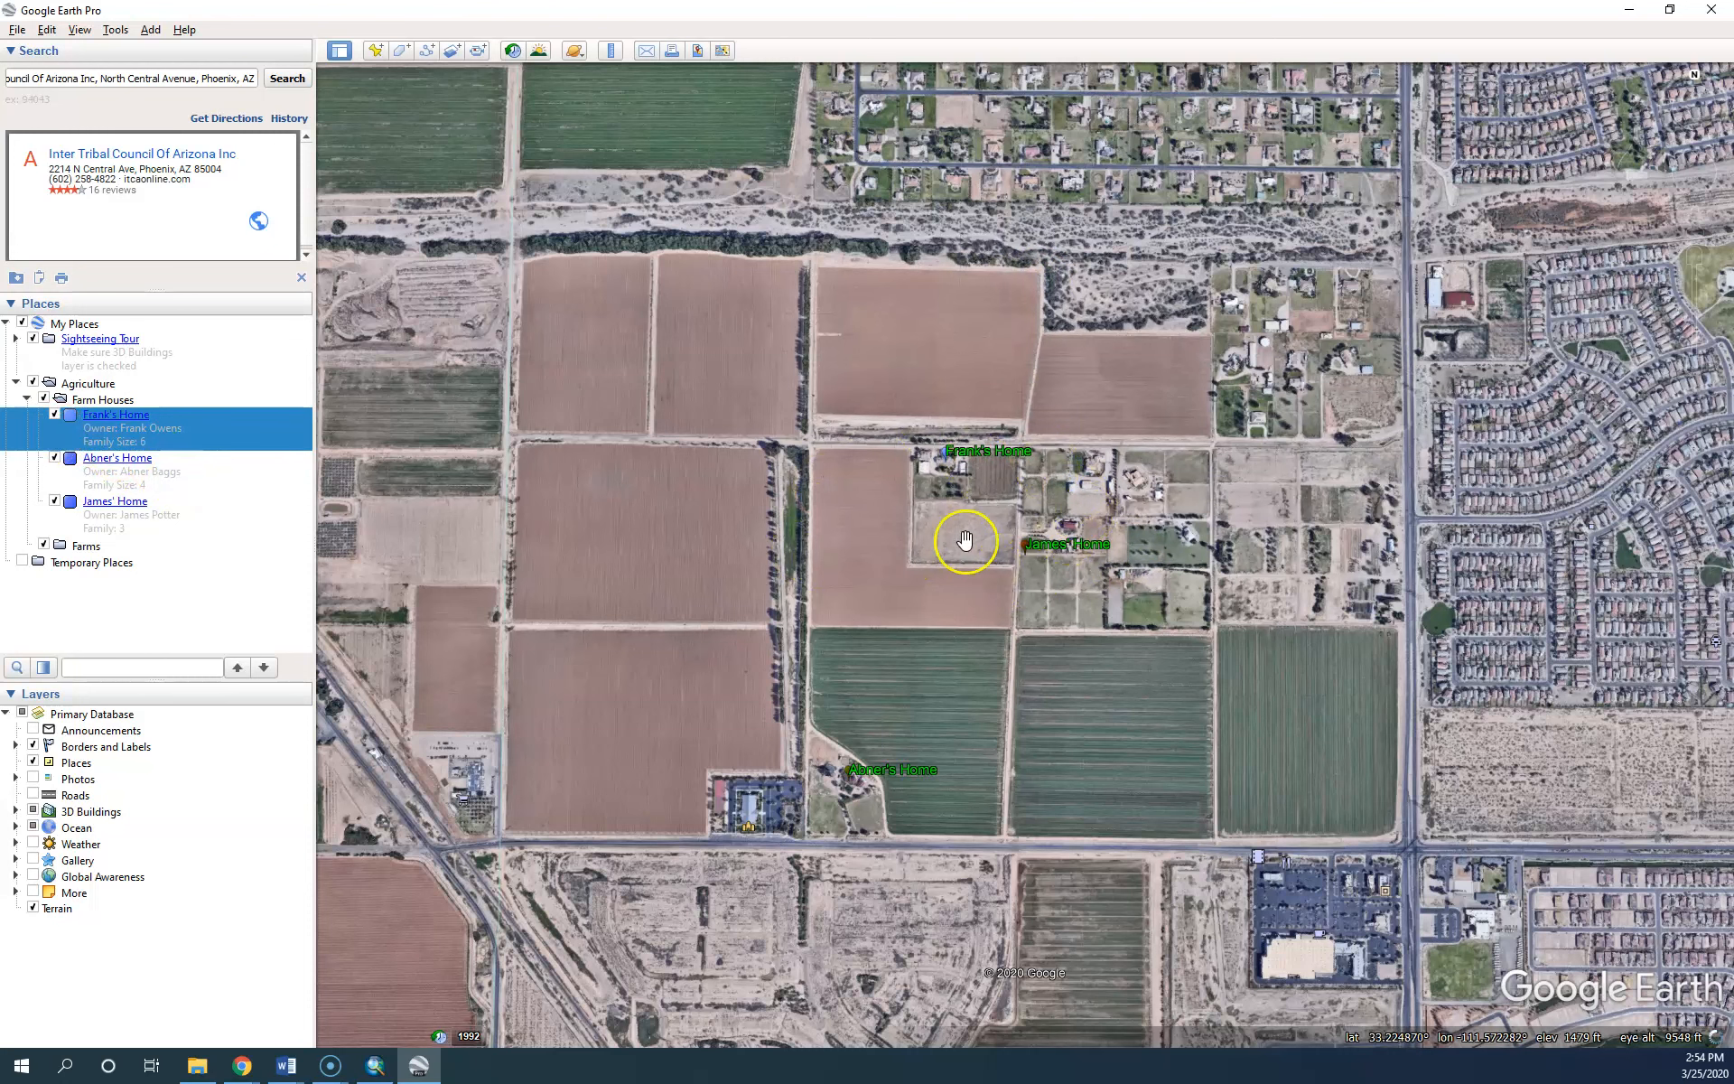
Hide all three homes, show them all again, and collapse the Farm Houses folder
{"action": "left_click", "coordinate": [54, 414]}
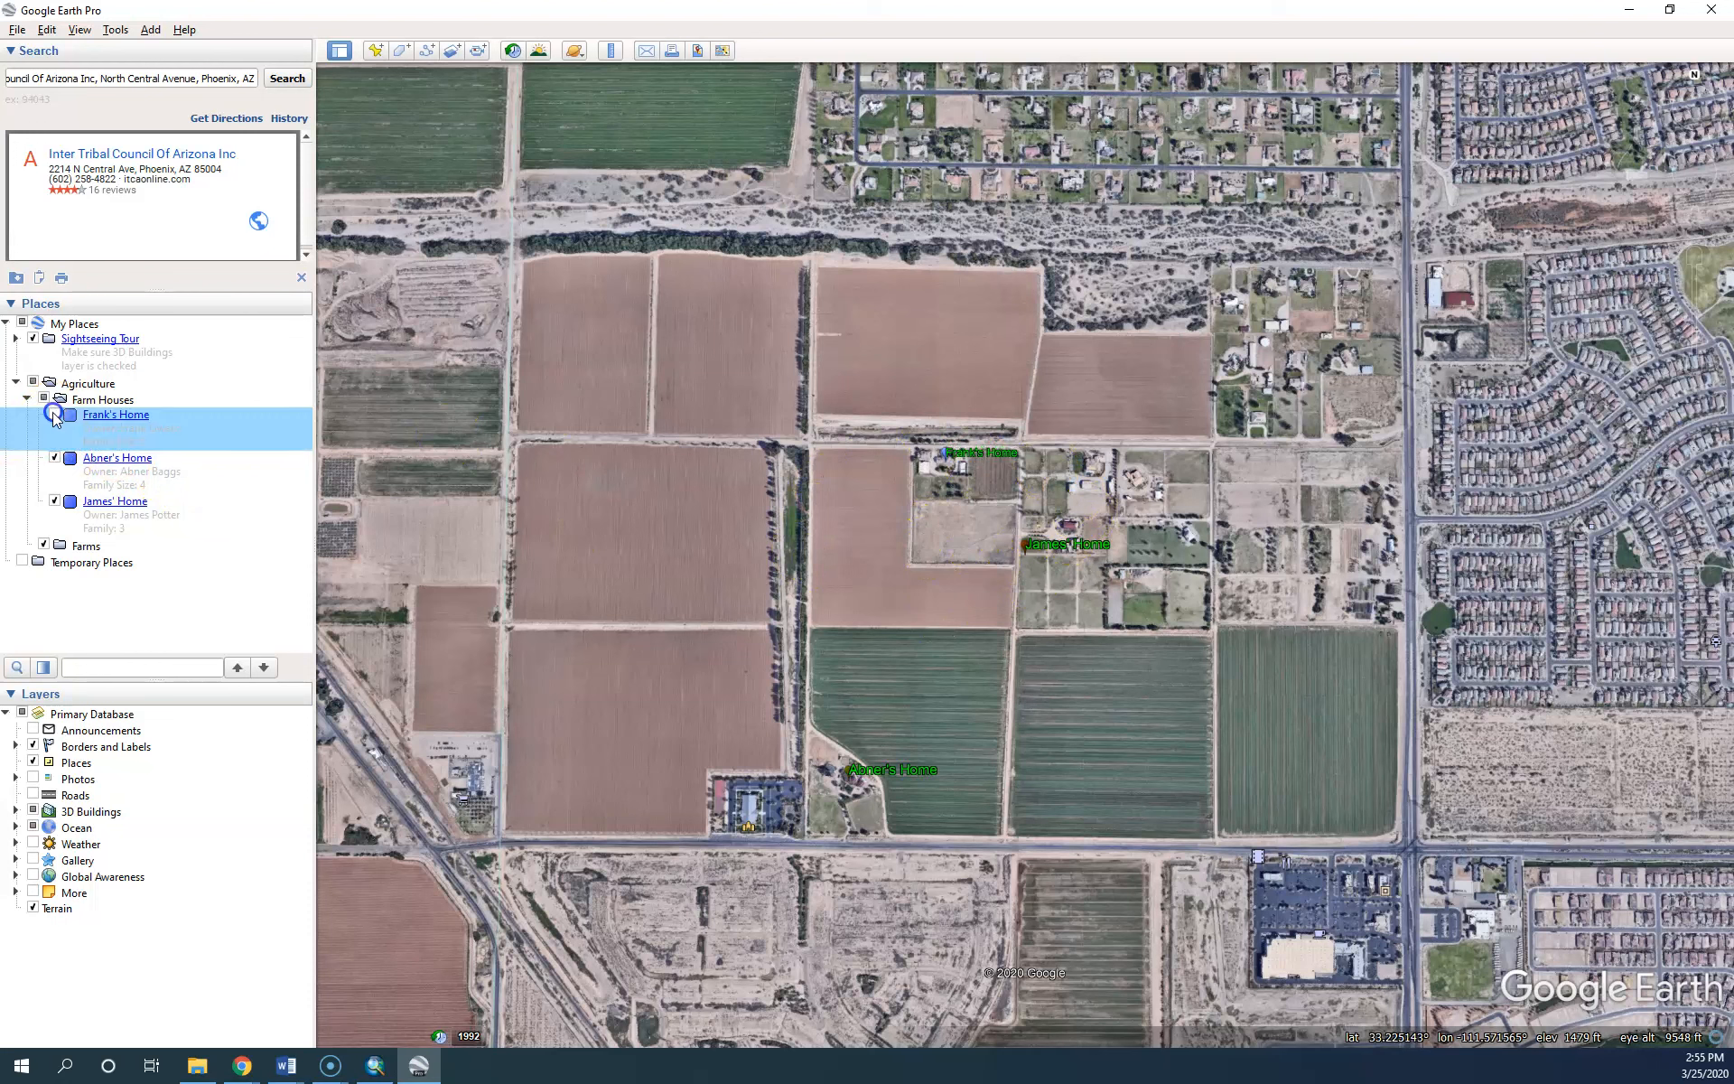
{"action": "left_click", "coordinate": [55, 458]}
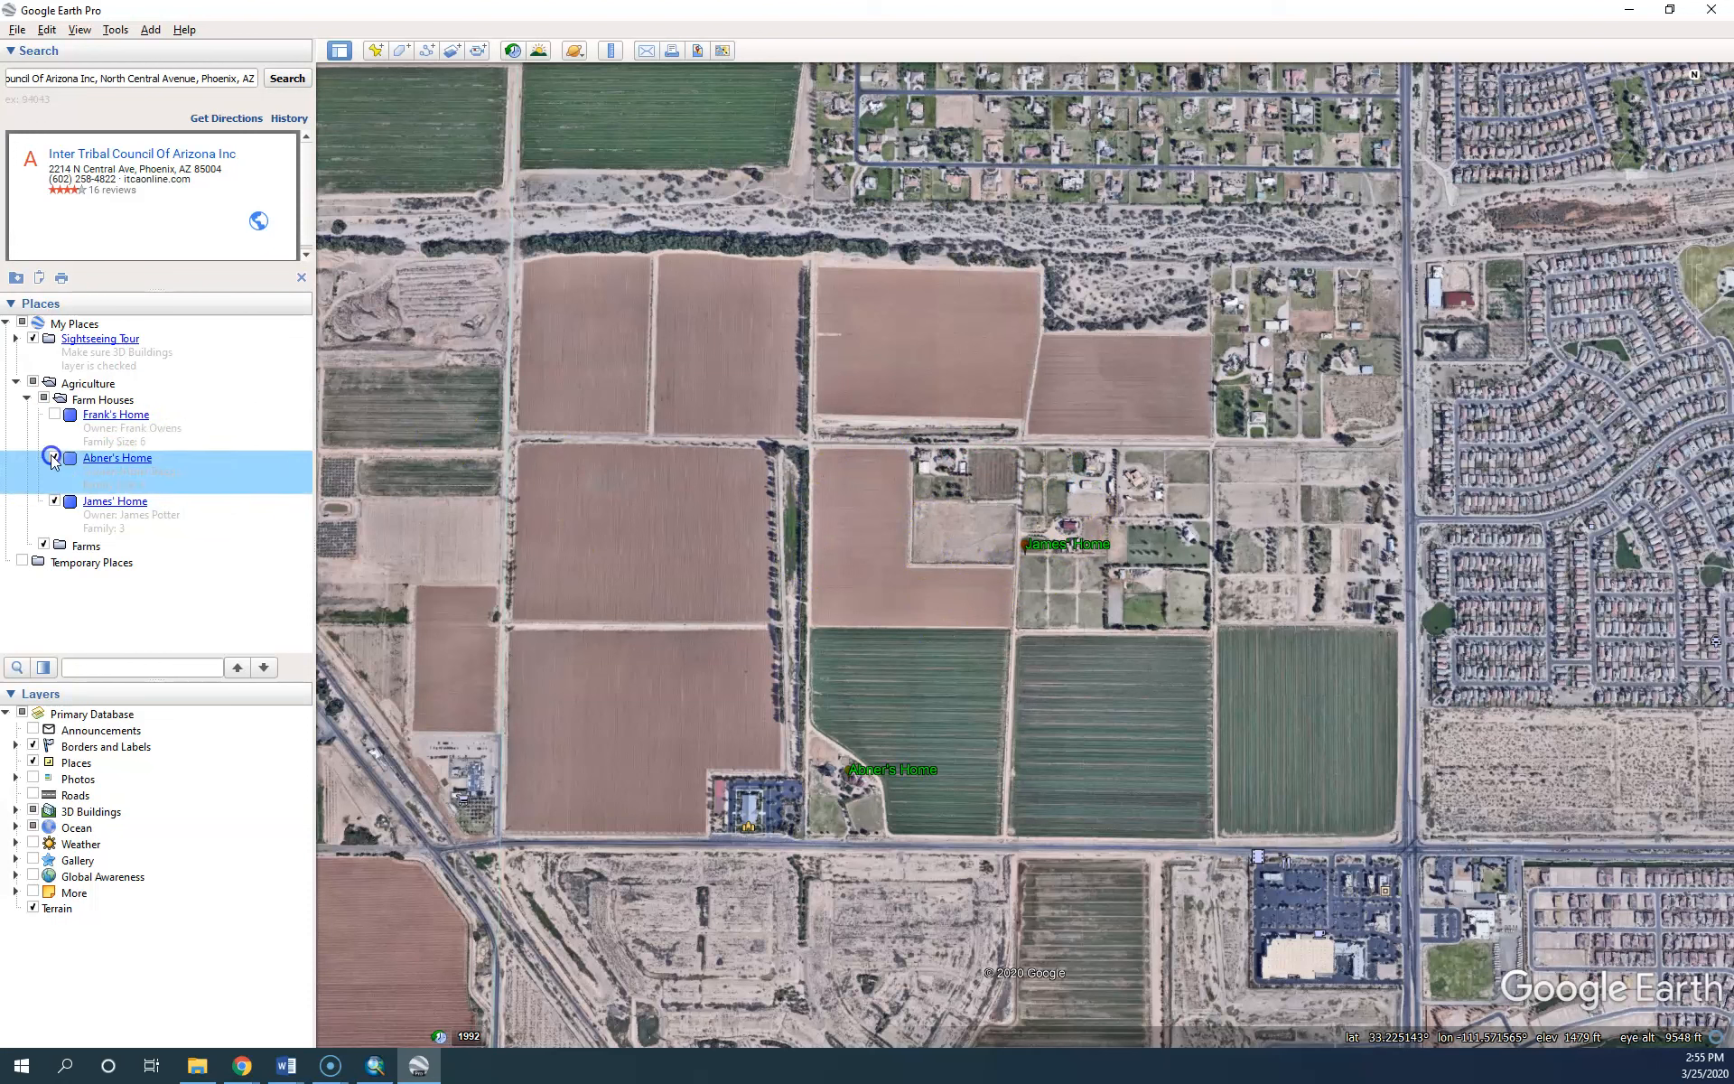
{"action": "left_click", "coordinate": [54, 502]}
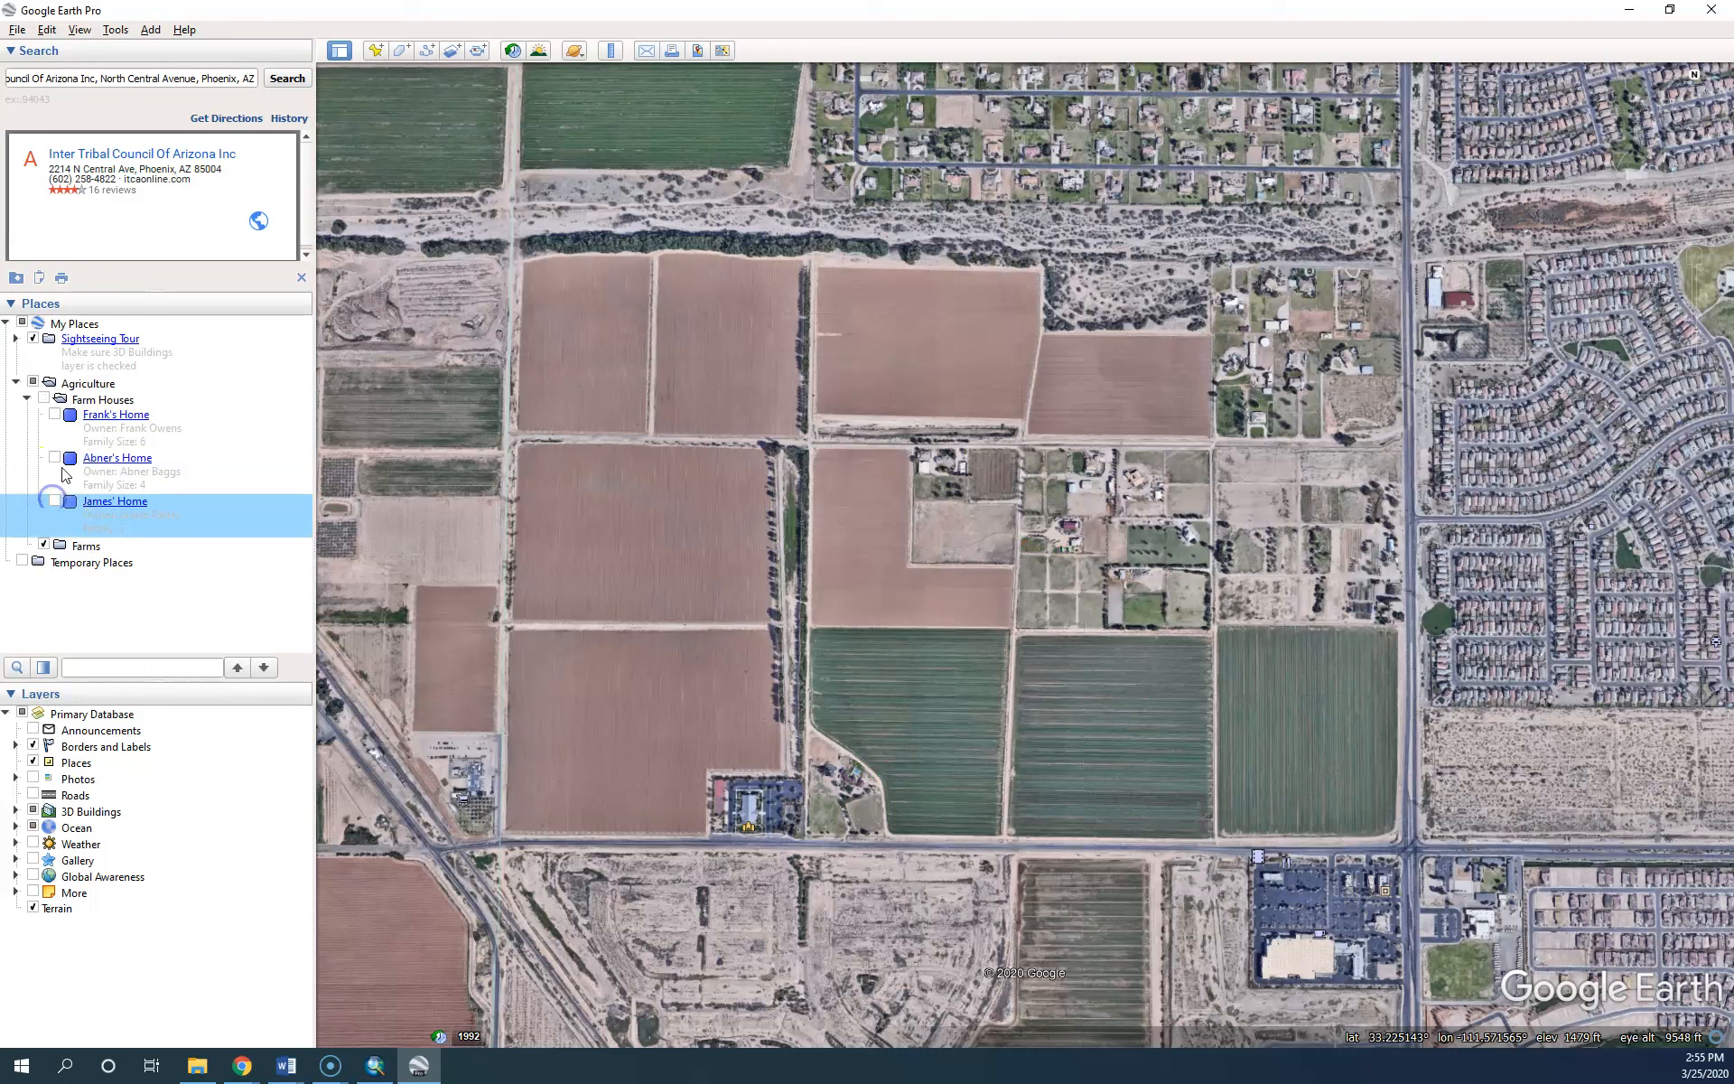
{"action": "left_click", "coordinate": [43, 399]}
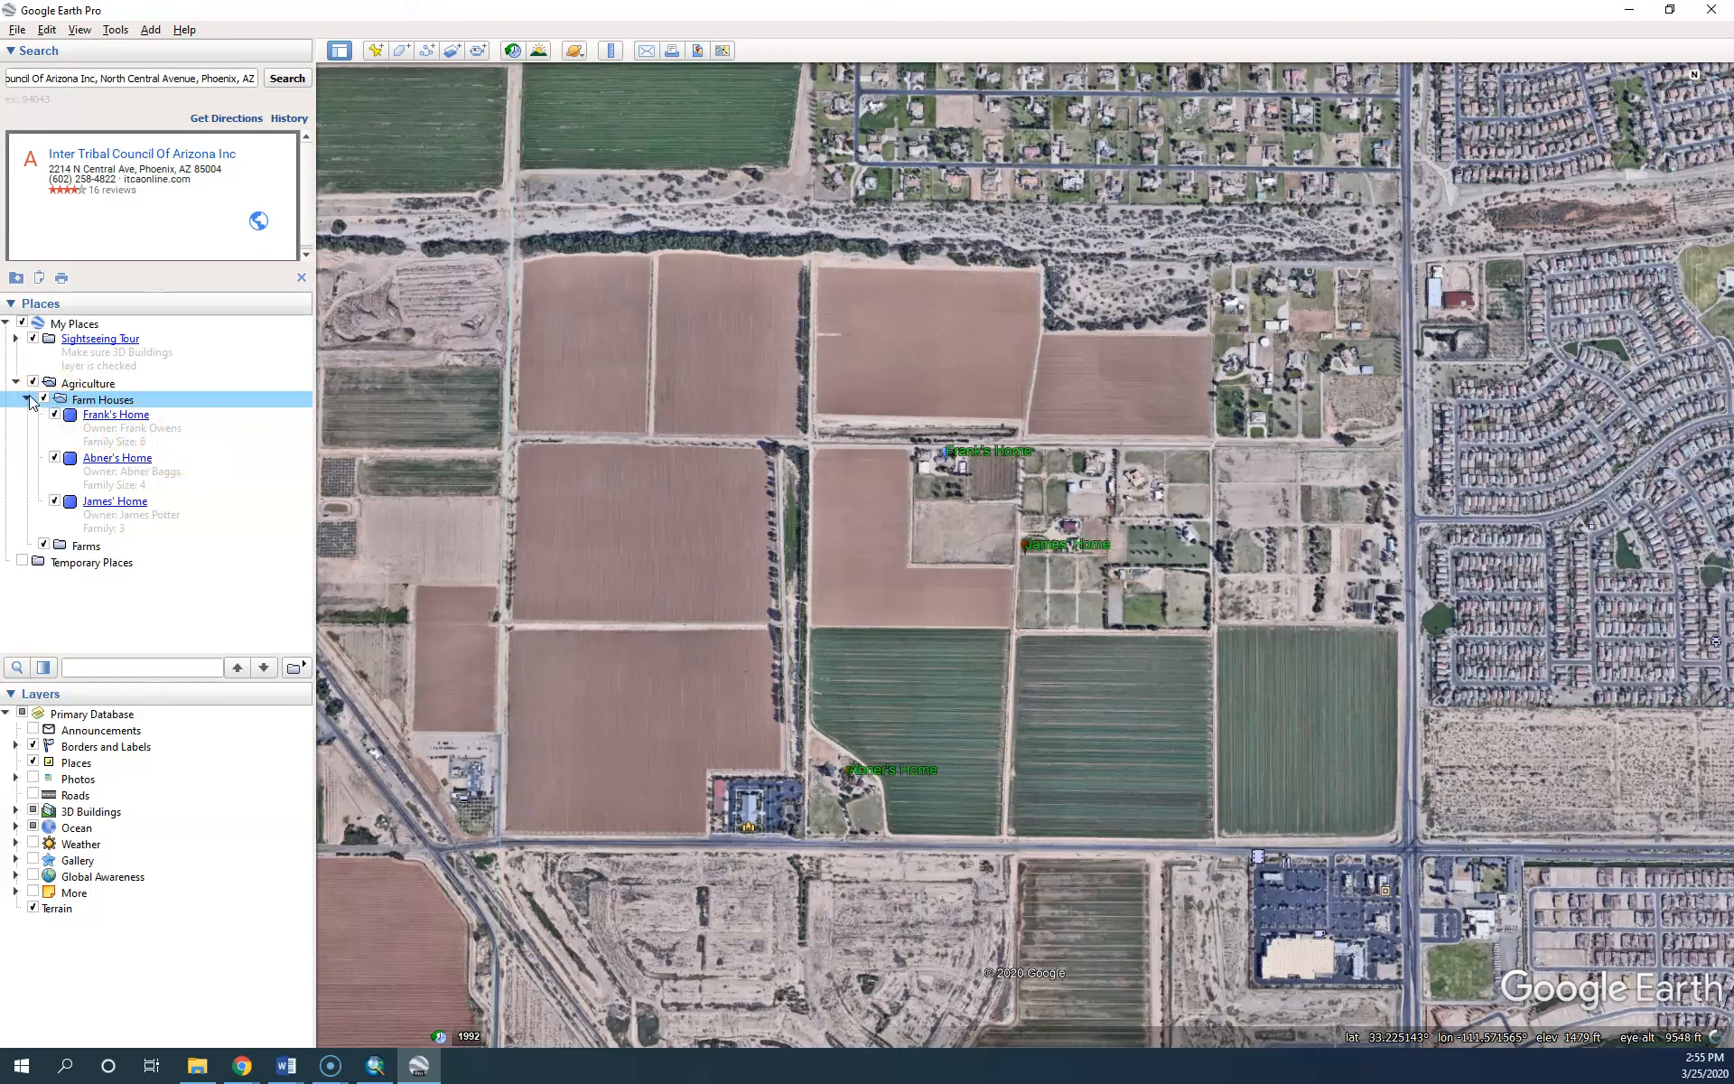
{"action": "left_click", "coordinate": [26, 399]}
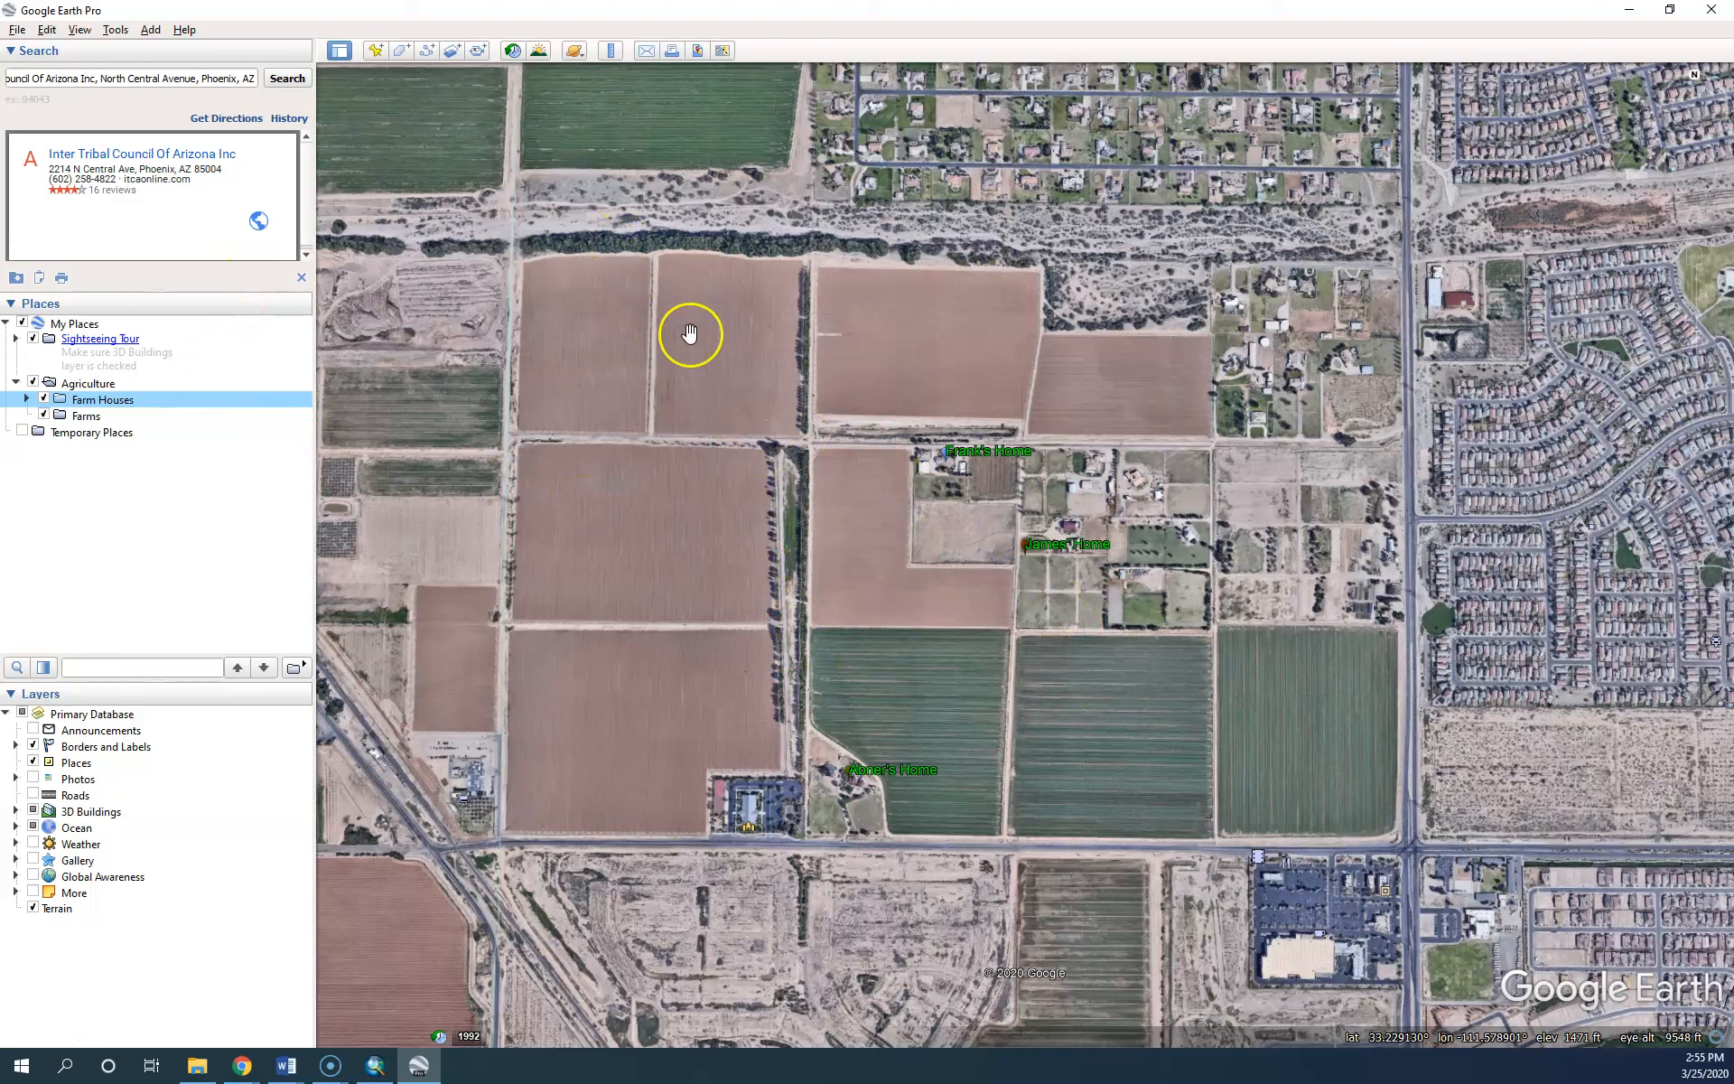
Add a new polygon to the Farms folder from its right-click menu
{"action": "right_click", "coordinate": [82, 417]}
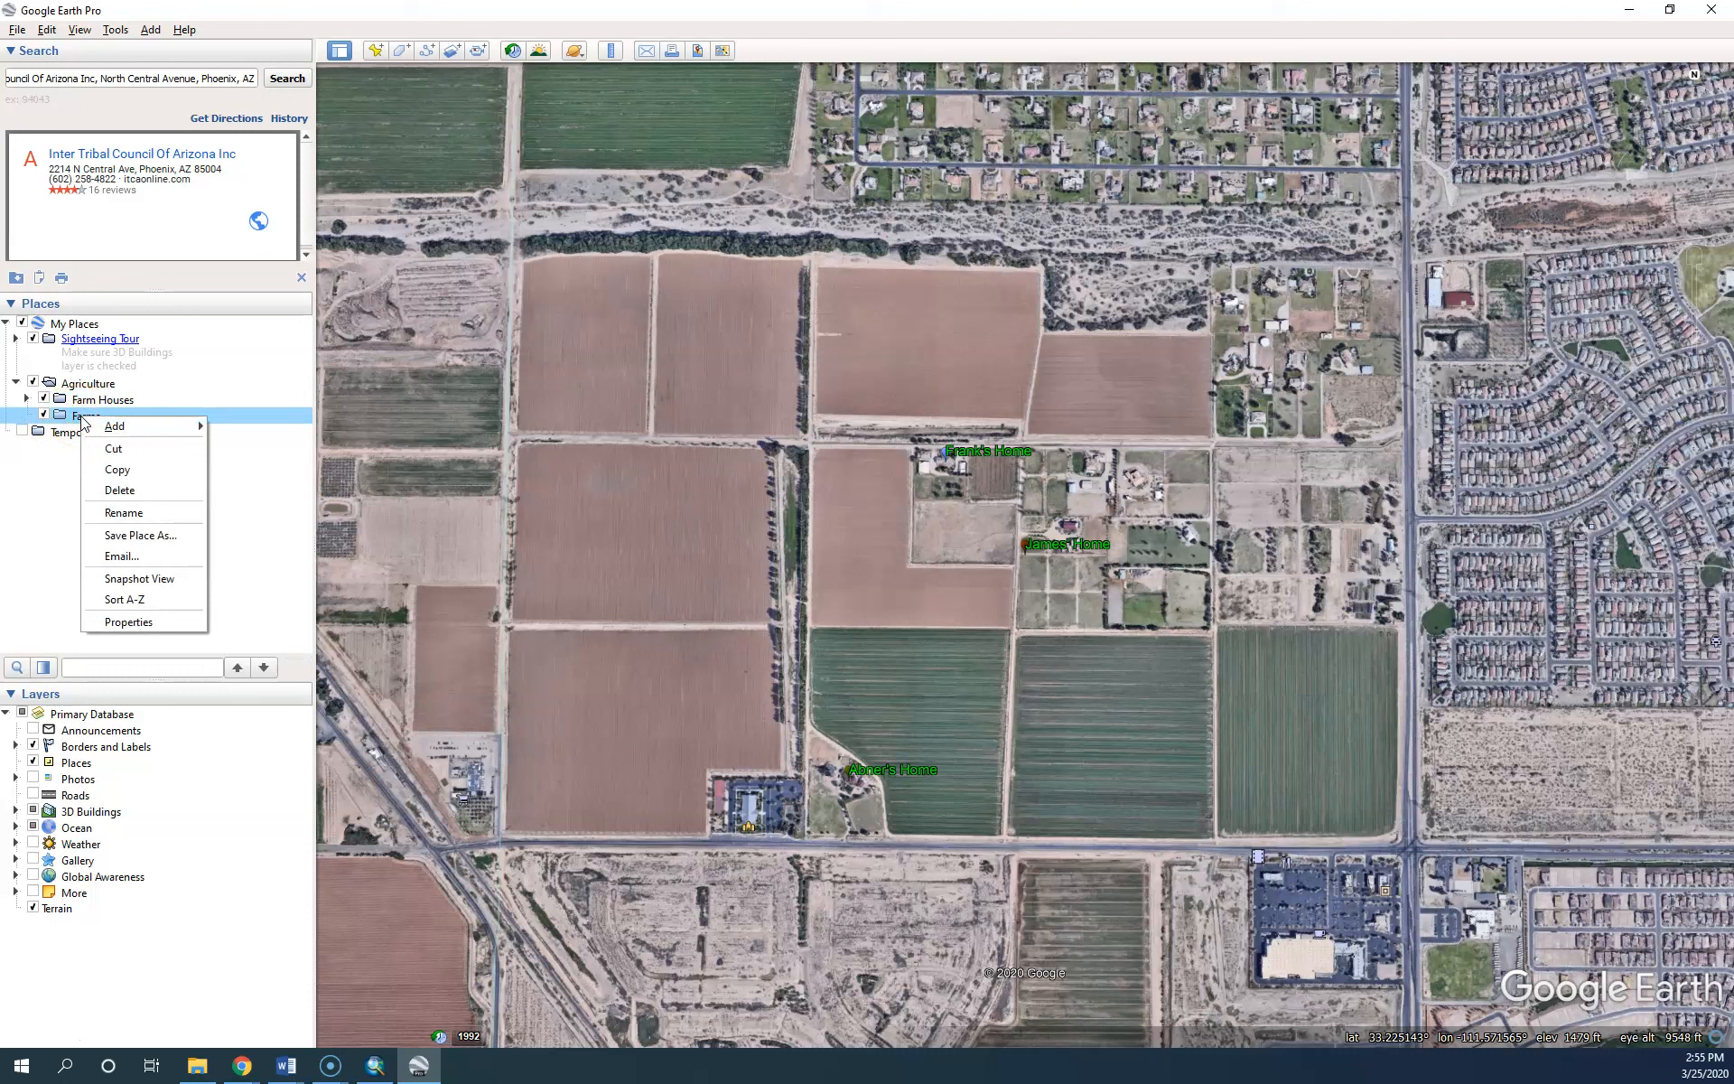
{"action": "mouse_move", "coordinate": [135, 427]}
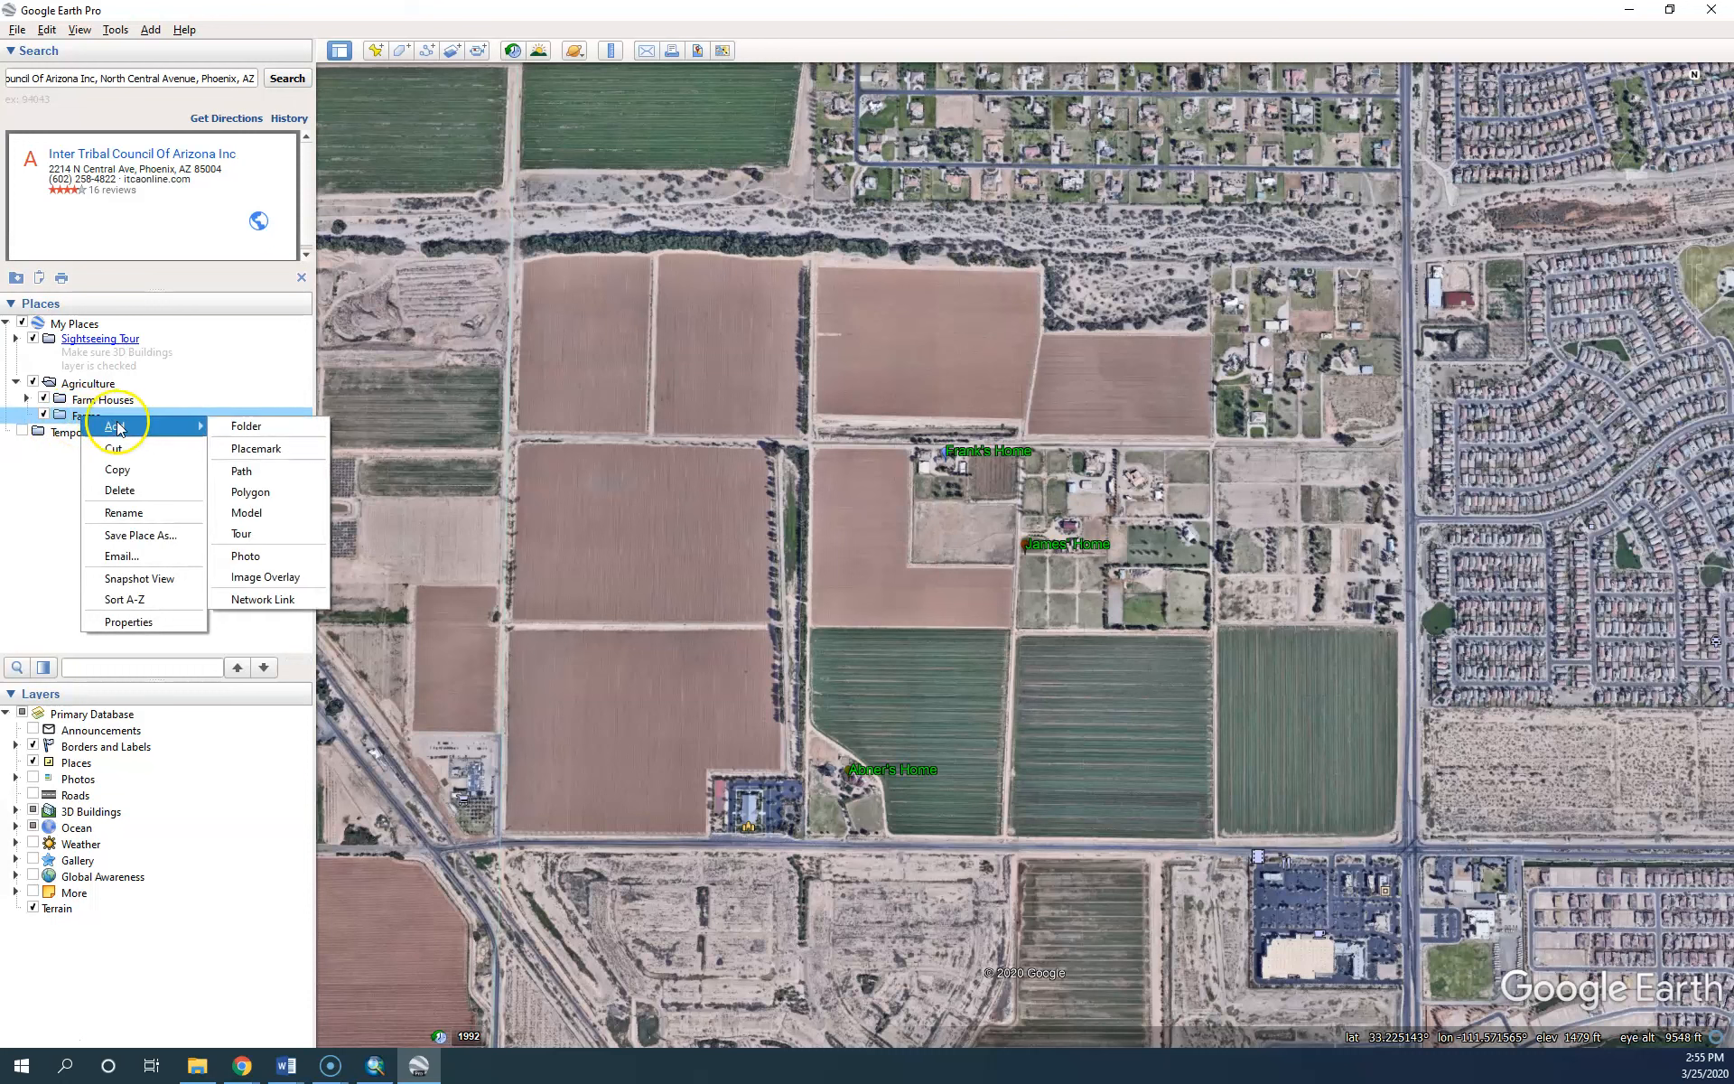
{"action": "left_click", "coordinate": [269, 493]}
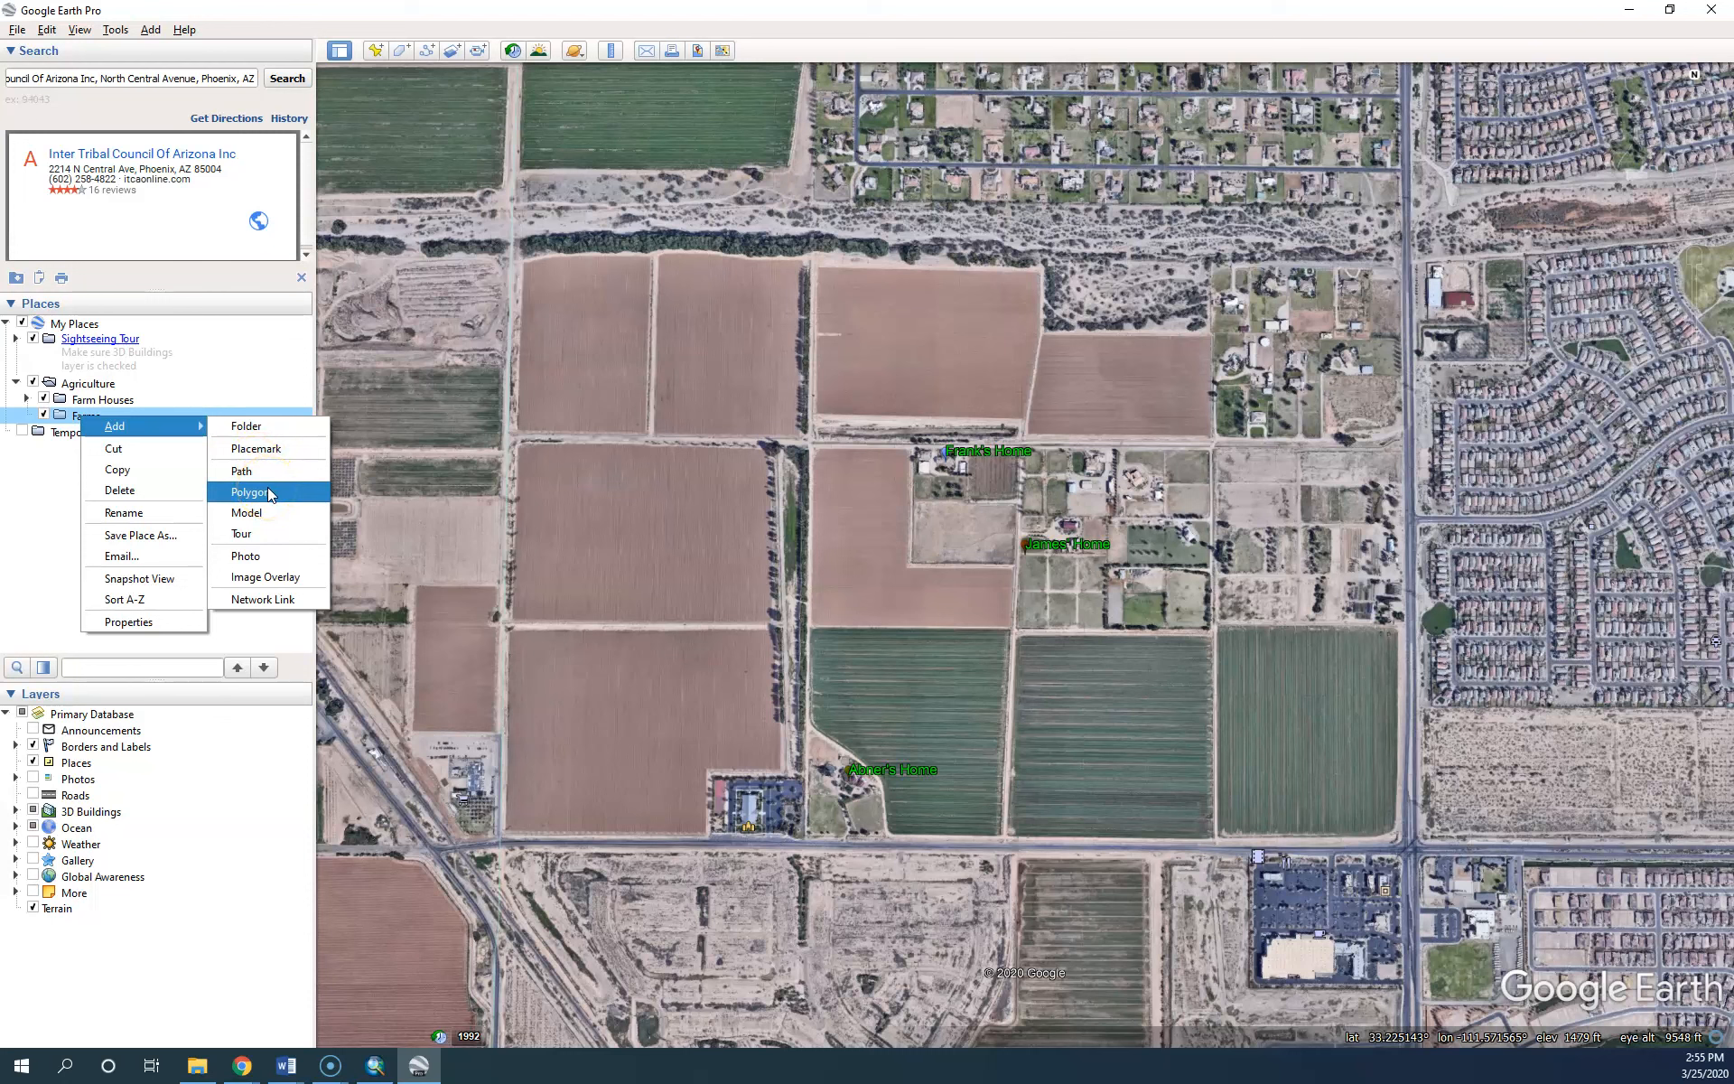
{"action": "left_click", "coordinate": [267, 493]}
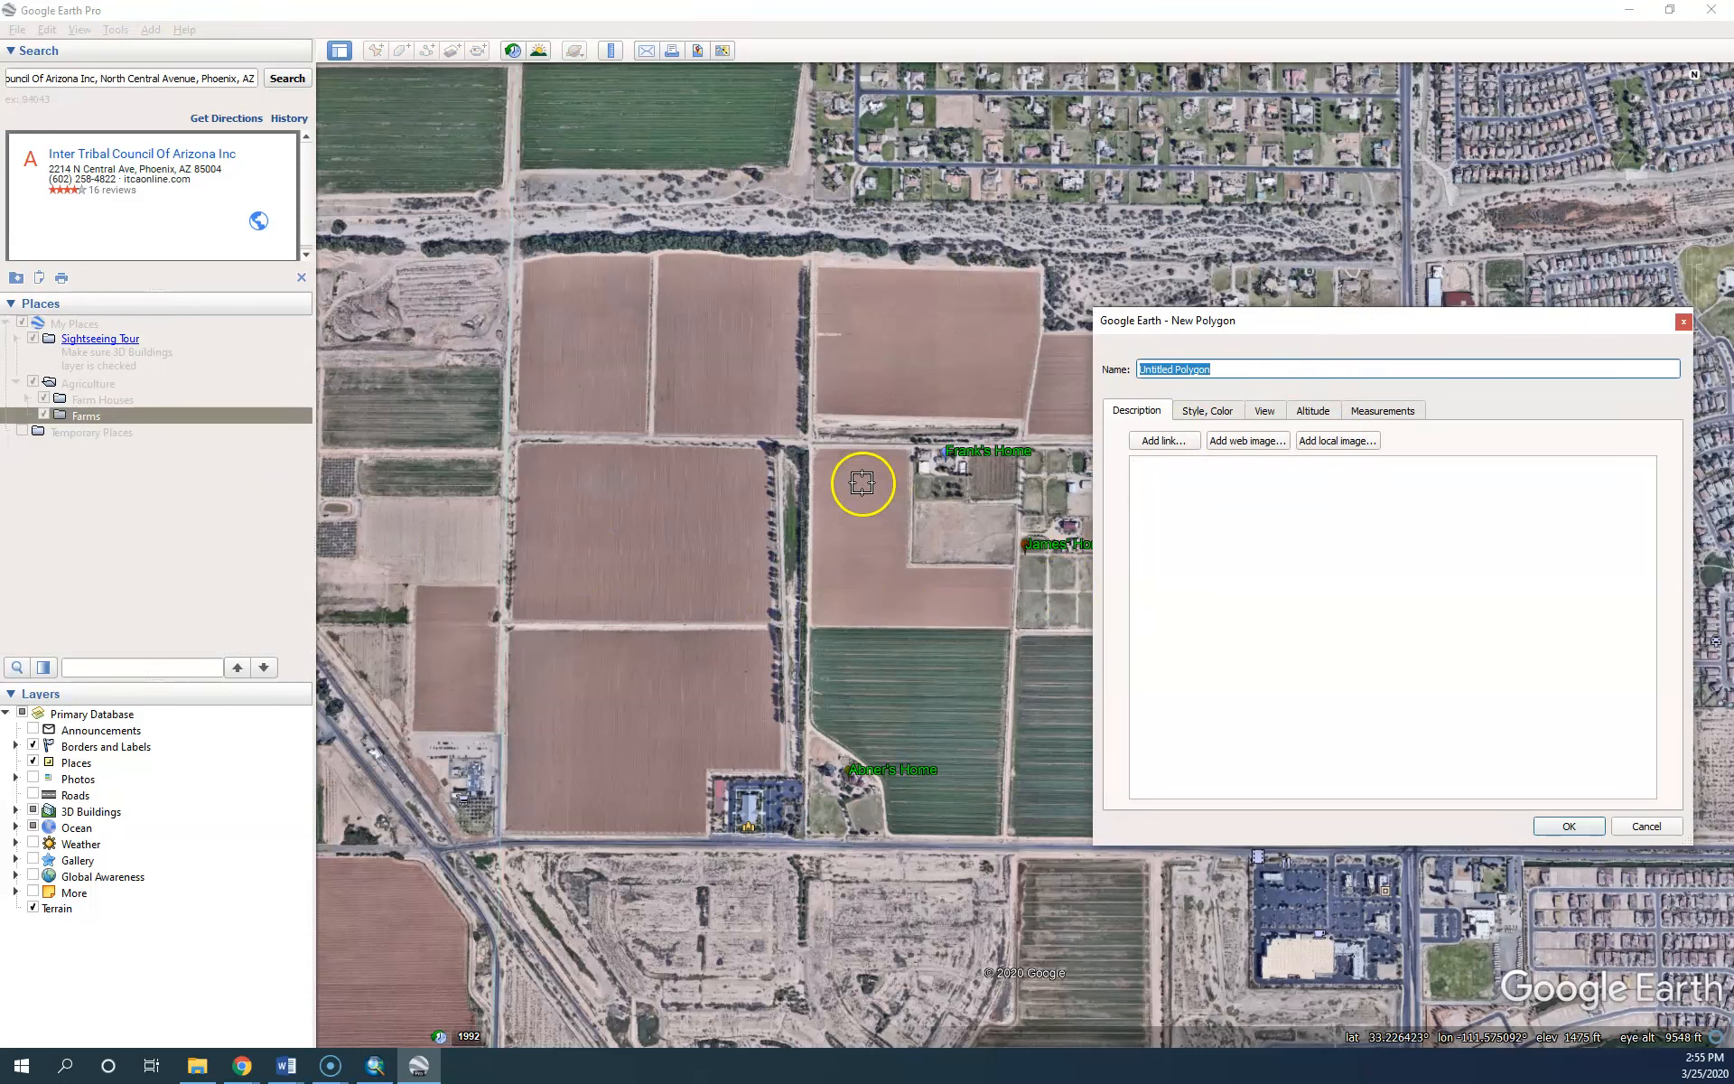
Trace the L-shaped field beside the upper home with six corner points
{"action": "left_click", "coordinate": [809, 444]}
{"action": "left_click", "coordinate": [811, 446]}
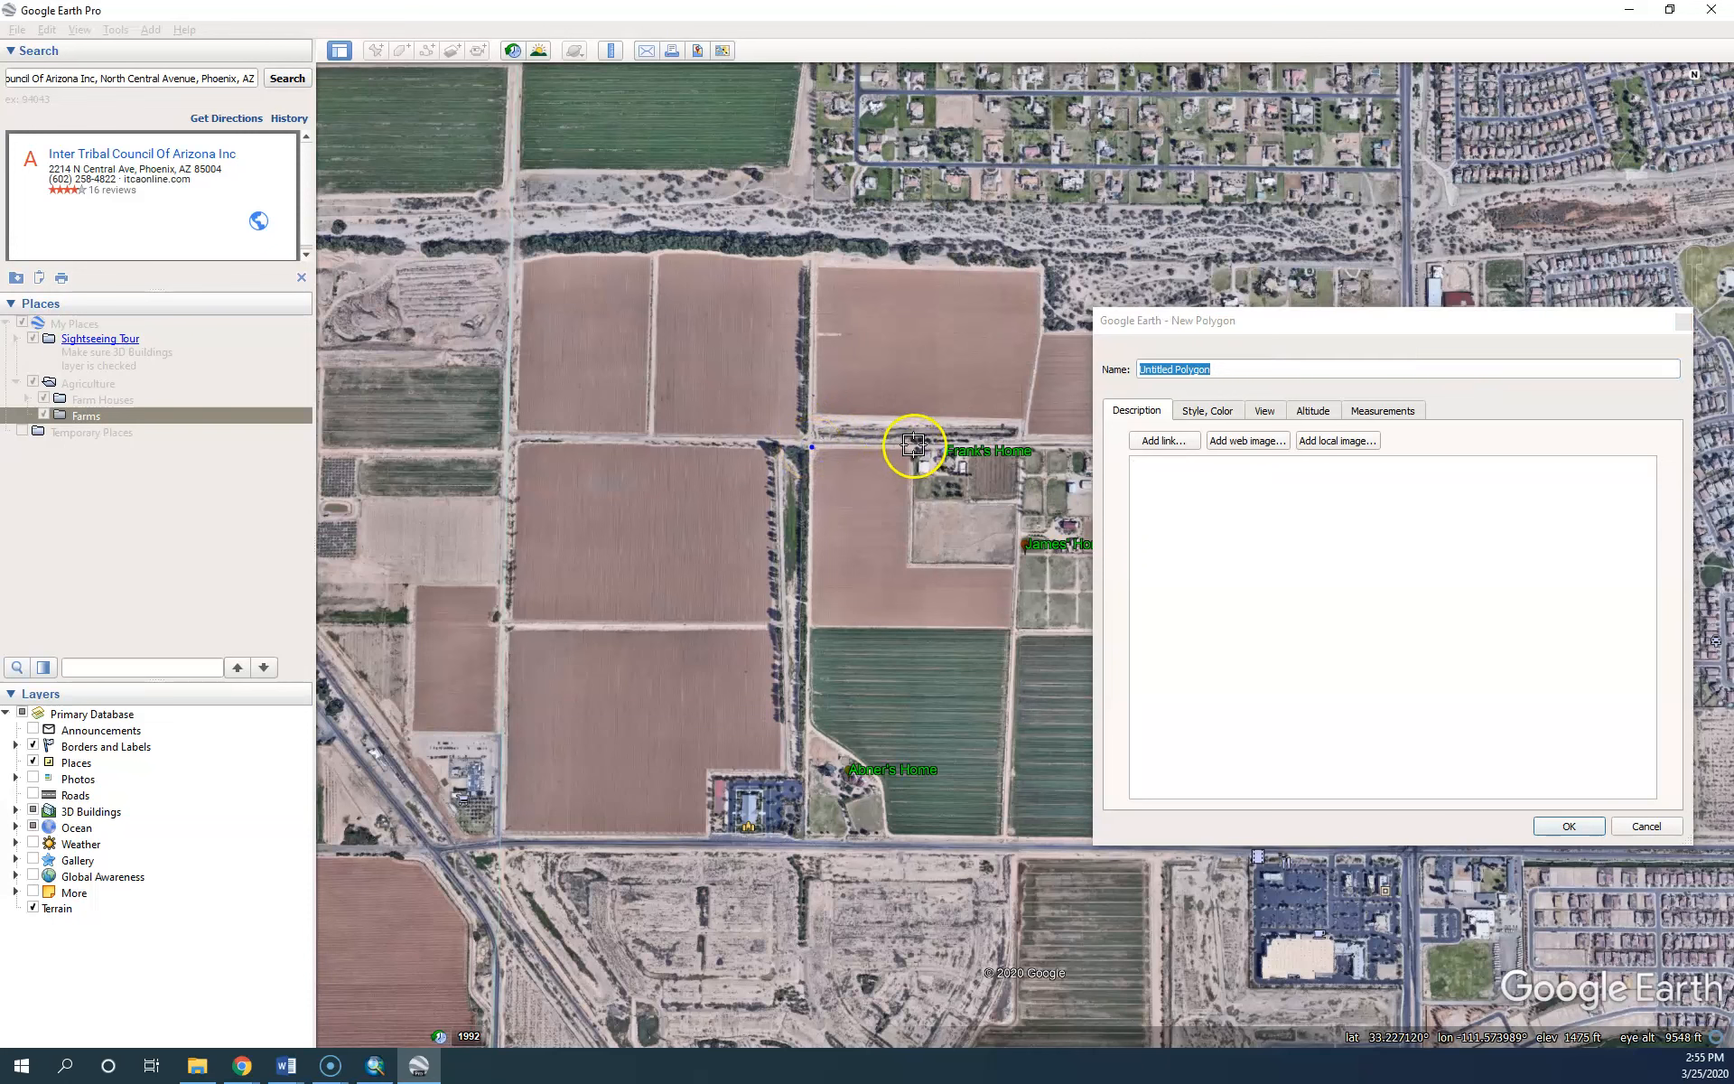
{"action": "left_click", "coordinate": [912, 446]}
{"action": "left_click", "coordinate": [910, 563]}
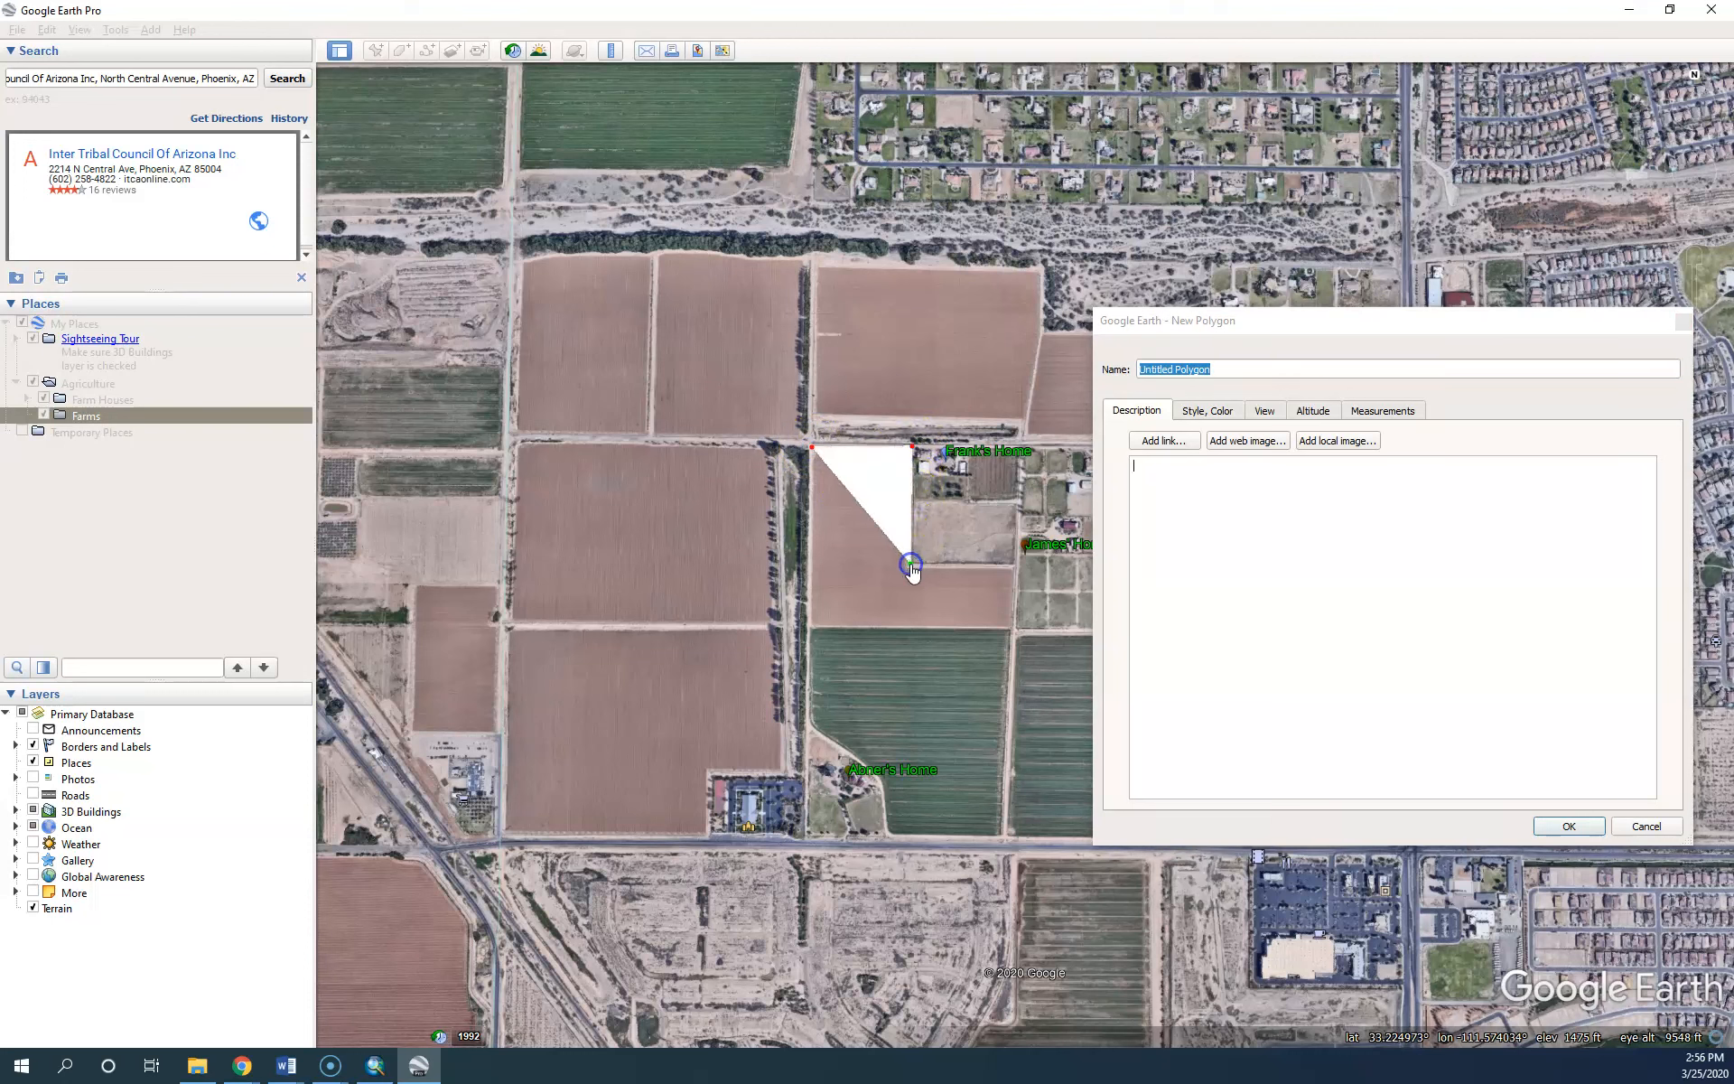
{"action": "left_click", "coordinate": [1011, 567]}
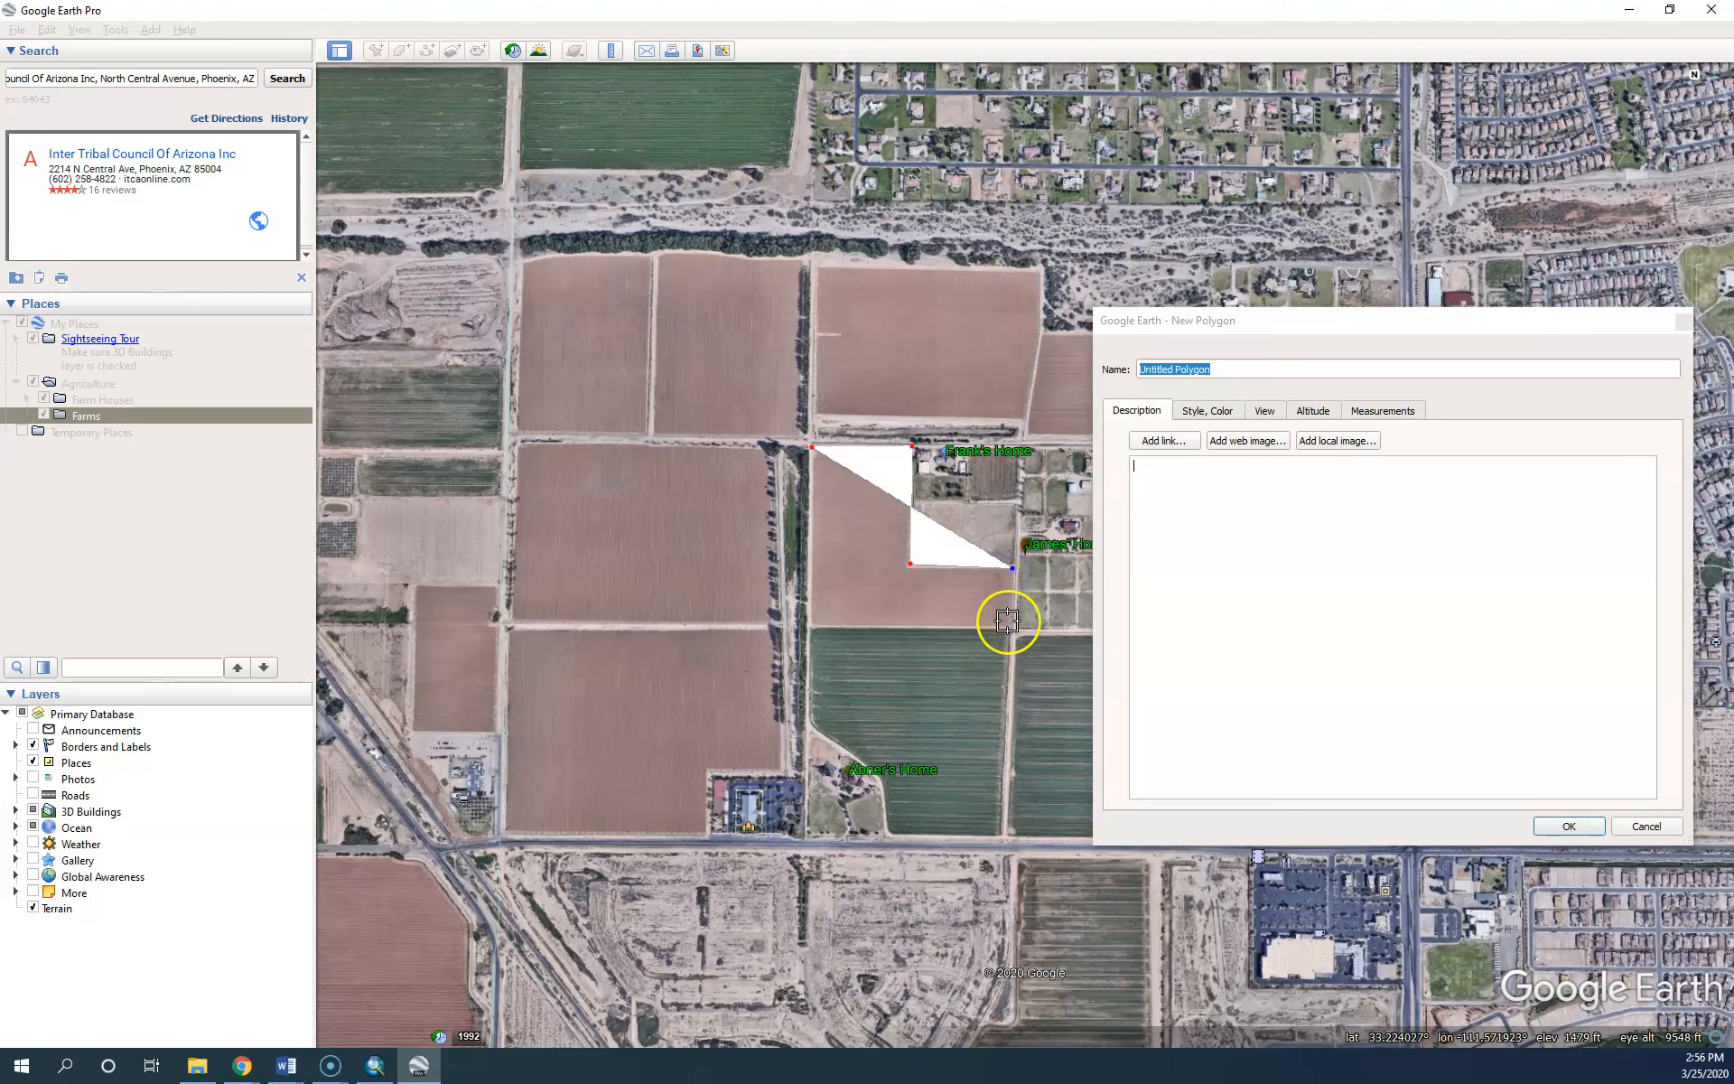
{"action": "left_click", "coordinate": [1011, 622]}
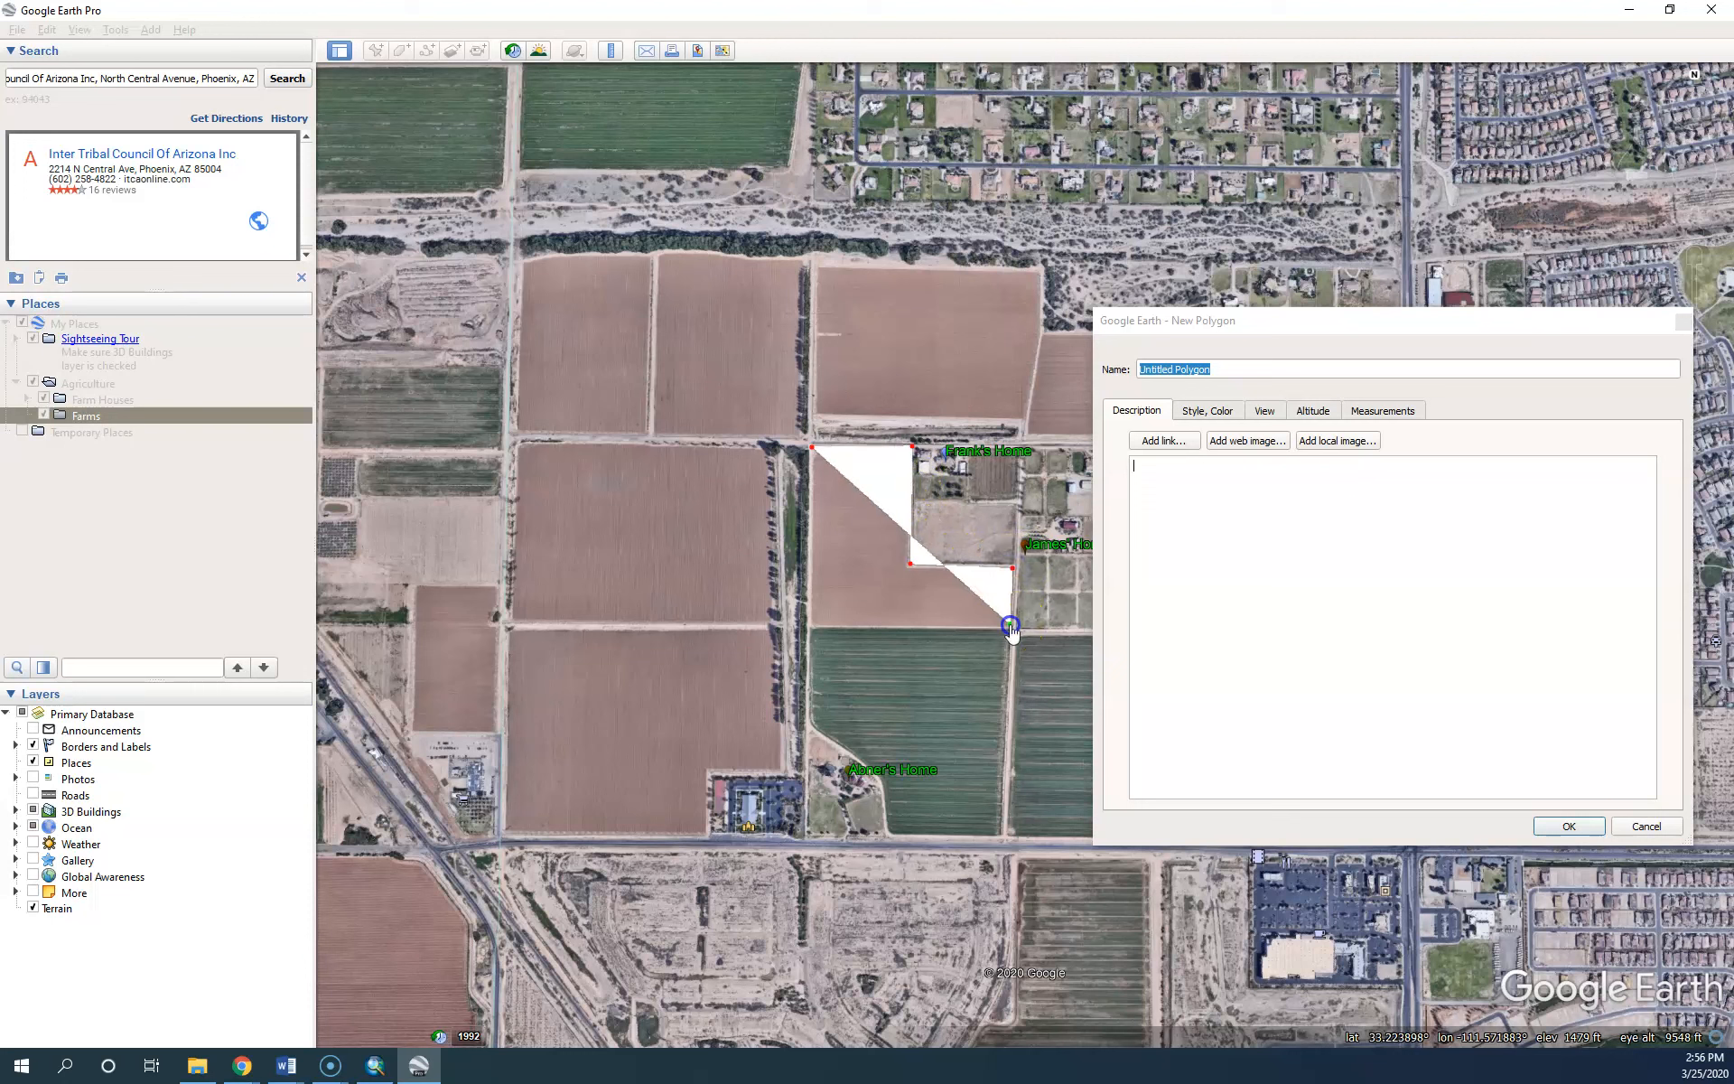
{"action": "left_click", "coordinate": [811, 624]}
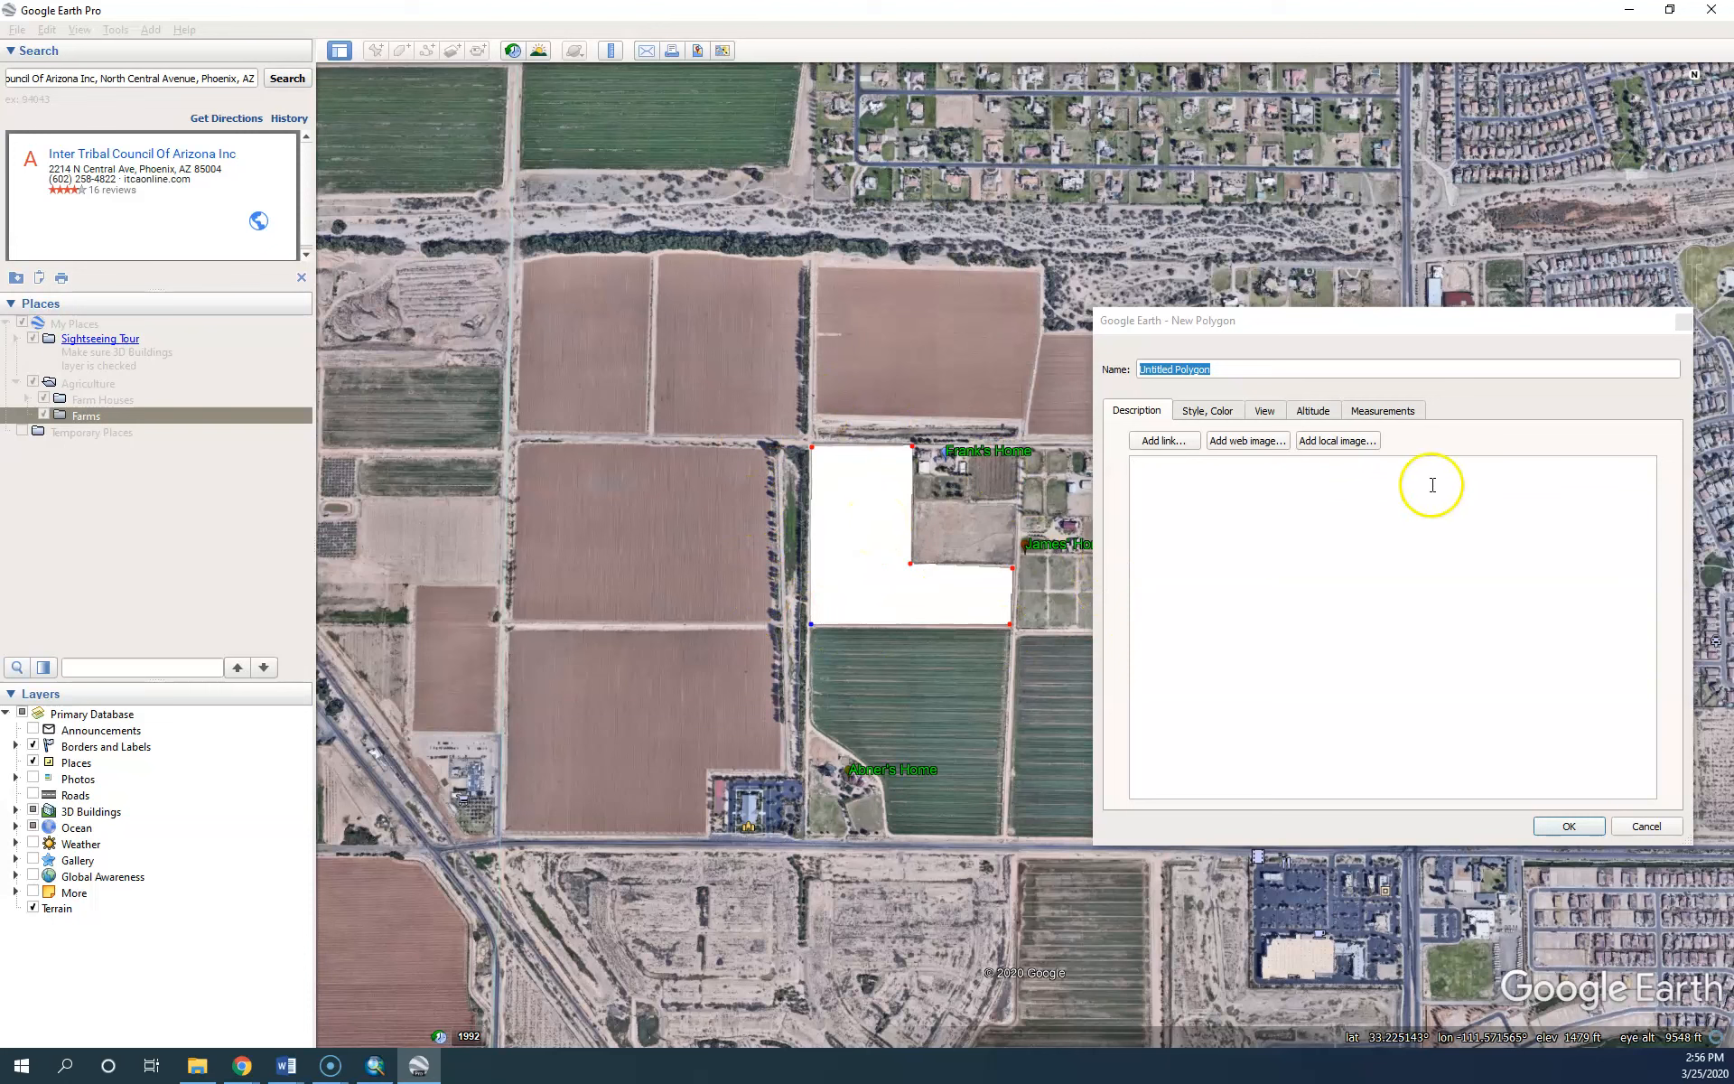
Name the polygon after its owner's farm and open its line and area colours
{"action": "left_click", "coordinate": [1230, 365]}
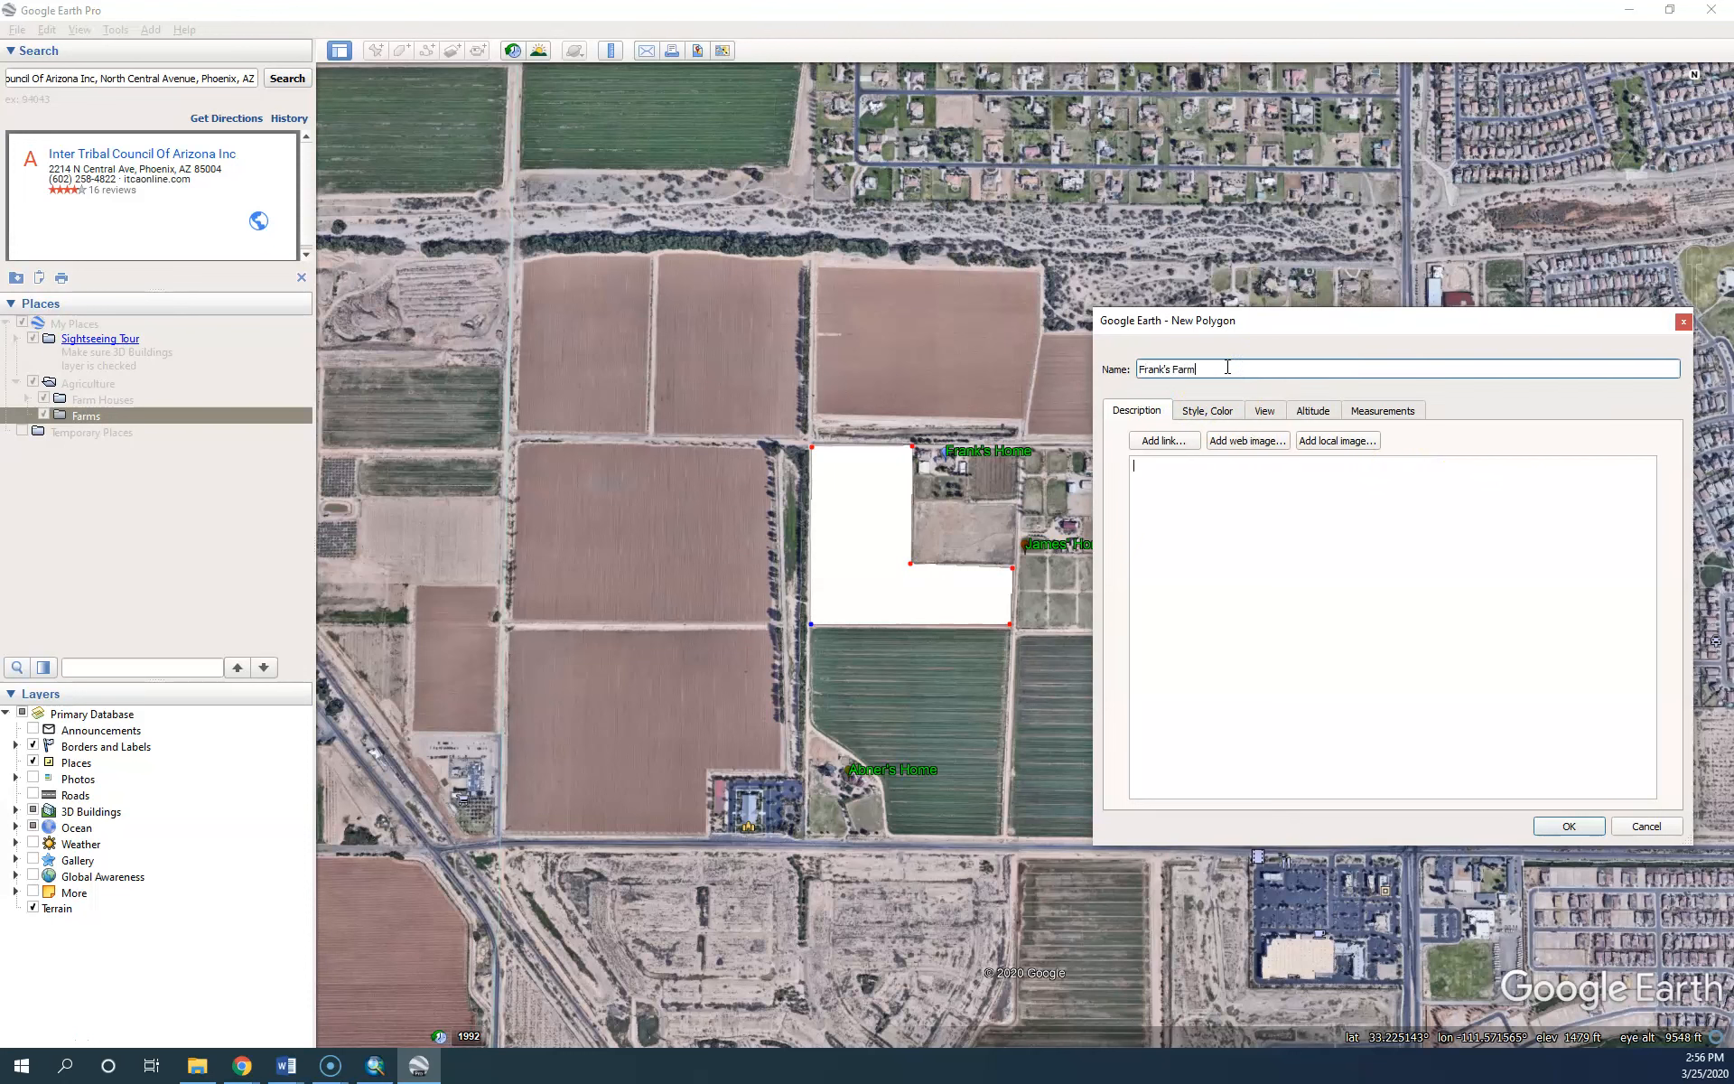
{"action": "left_click", "coordinate": [1259, 510]}
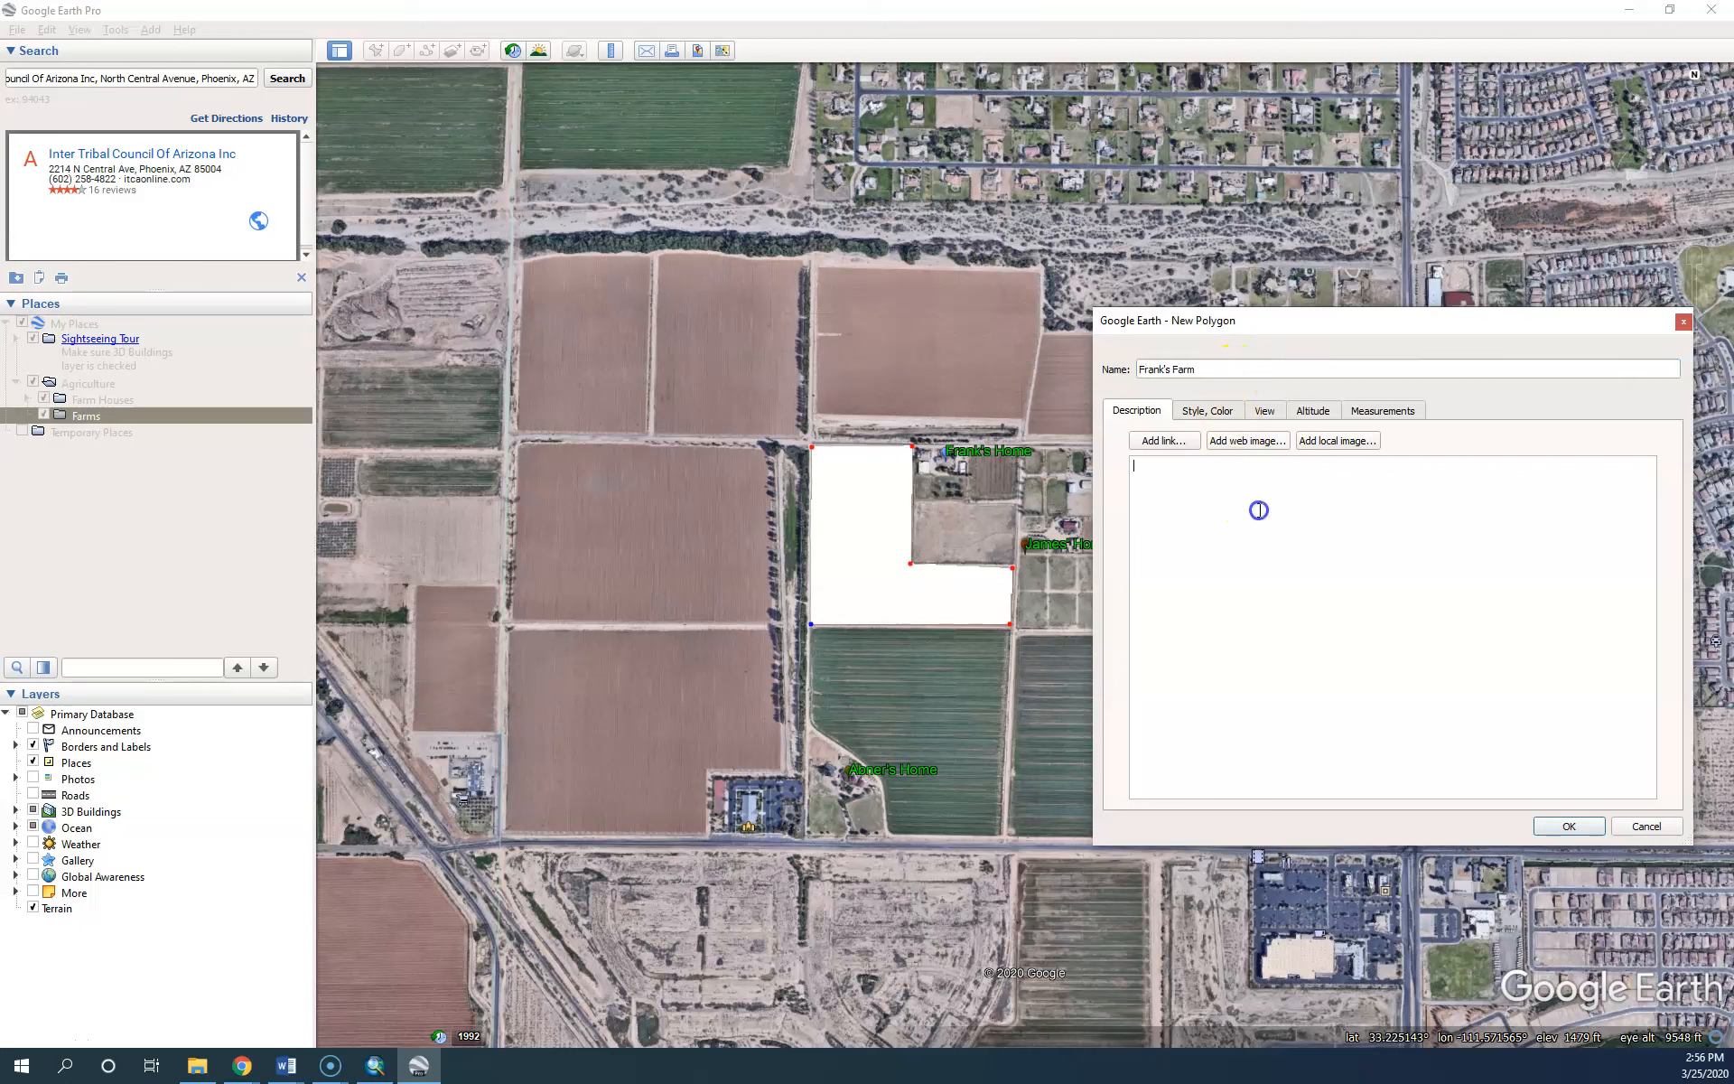
{"action": "left_click", "coordinate": [1207, 413]}
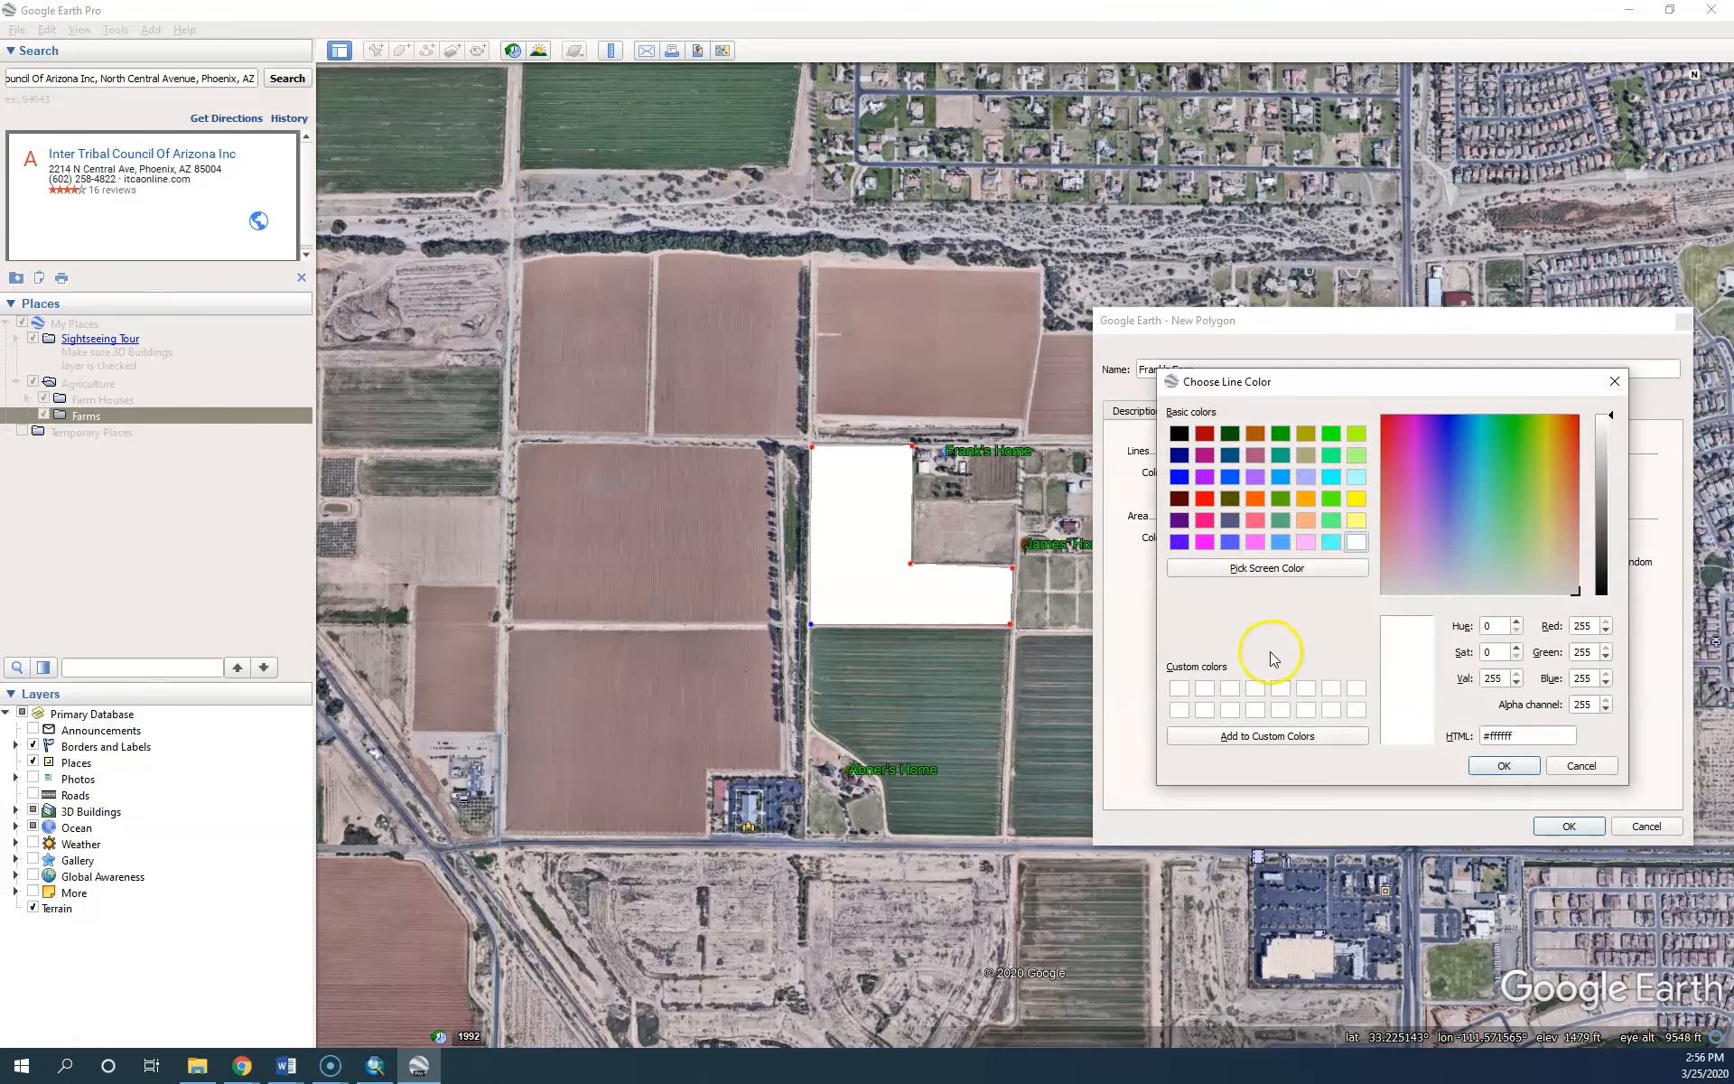
Set the farm's area colour to olive, drawn as Filled without an outline
{"action": "left_click", "coordinate": [1613, 382]}
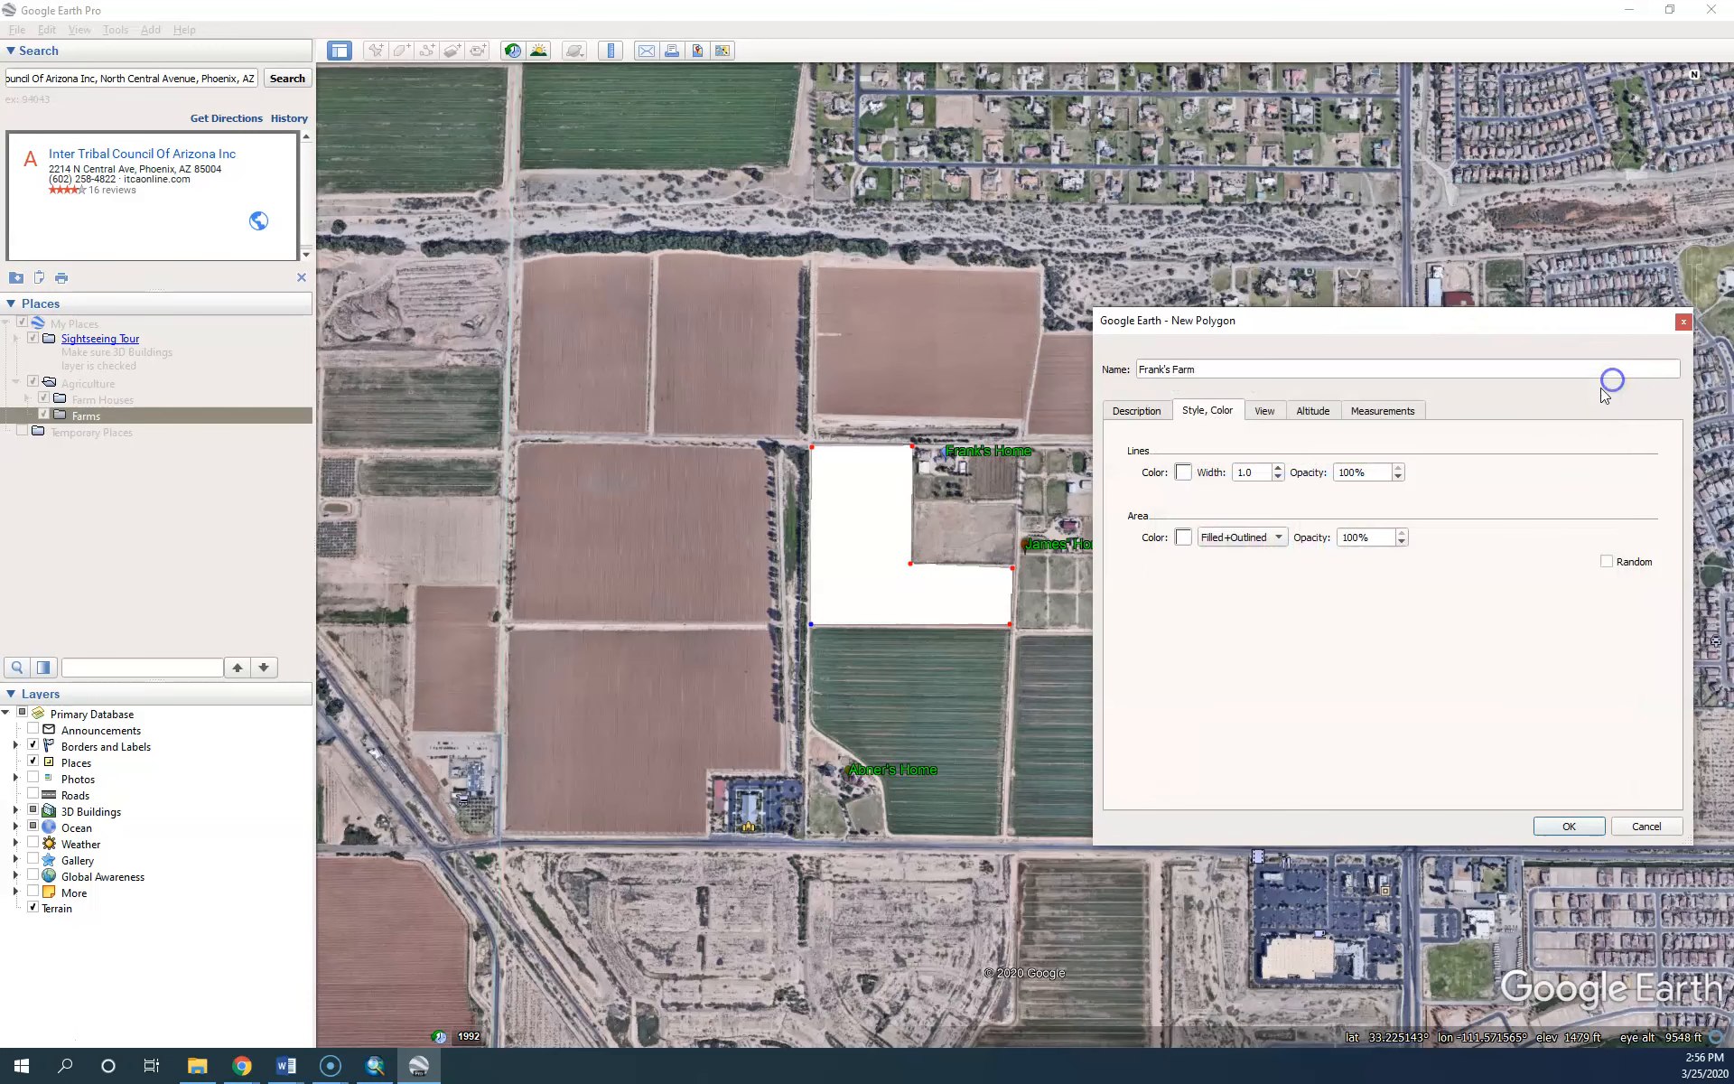
{"action": "left_click", "coordinate": [1181, 539]}
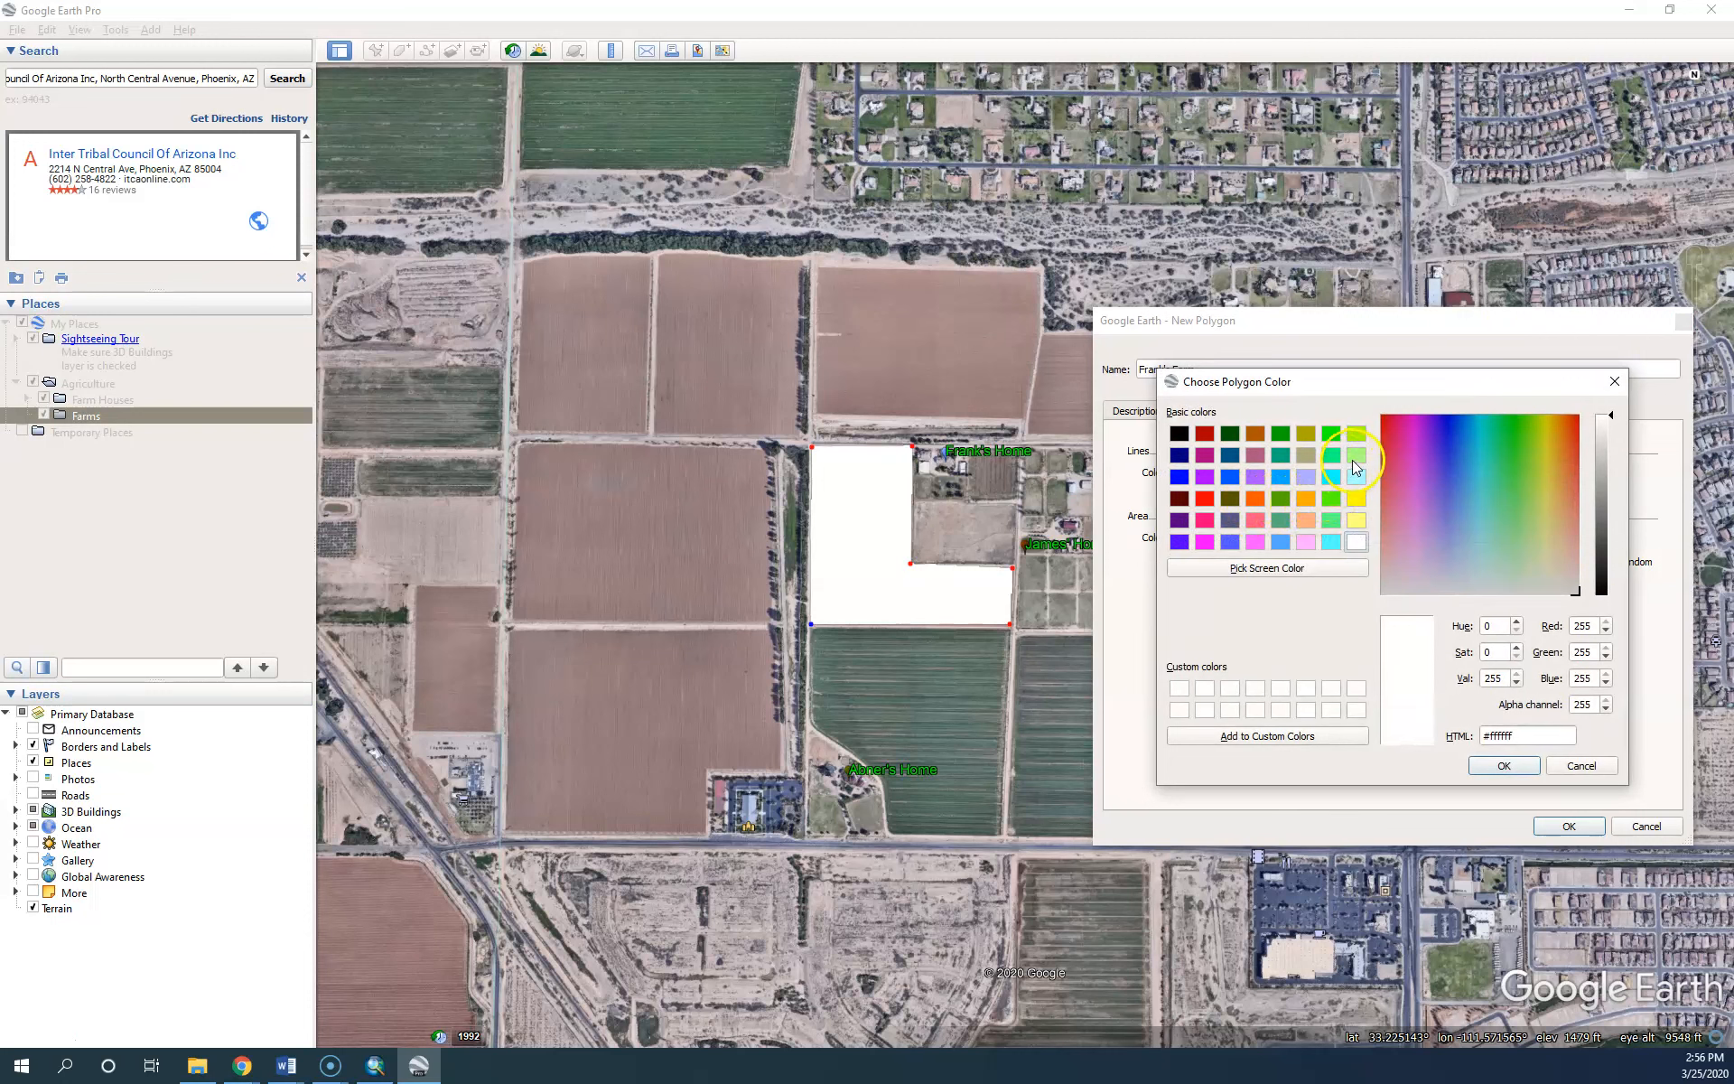
{"action": "left_click", "coordinate": [1307, 436]}
{"action": "left_click", "coordinate": [1507, 766]}
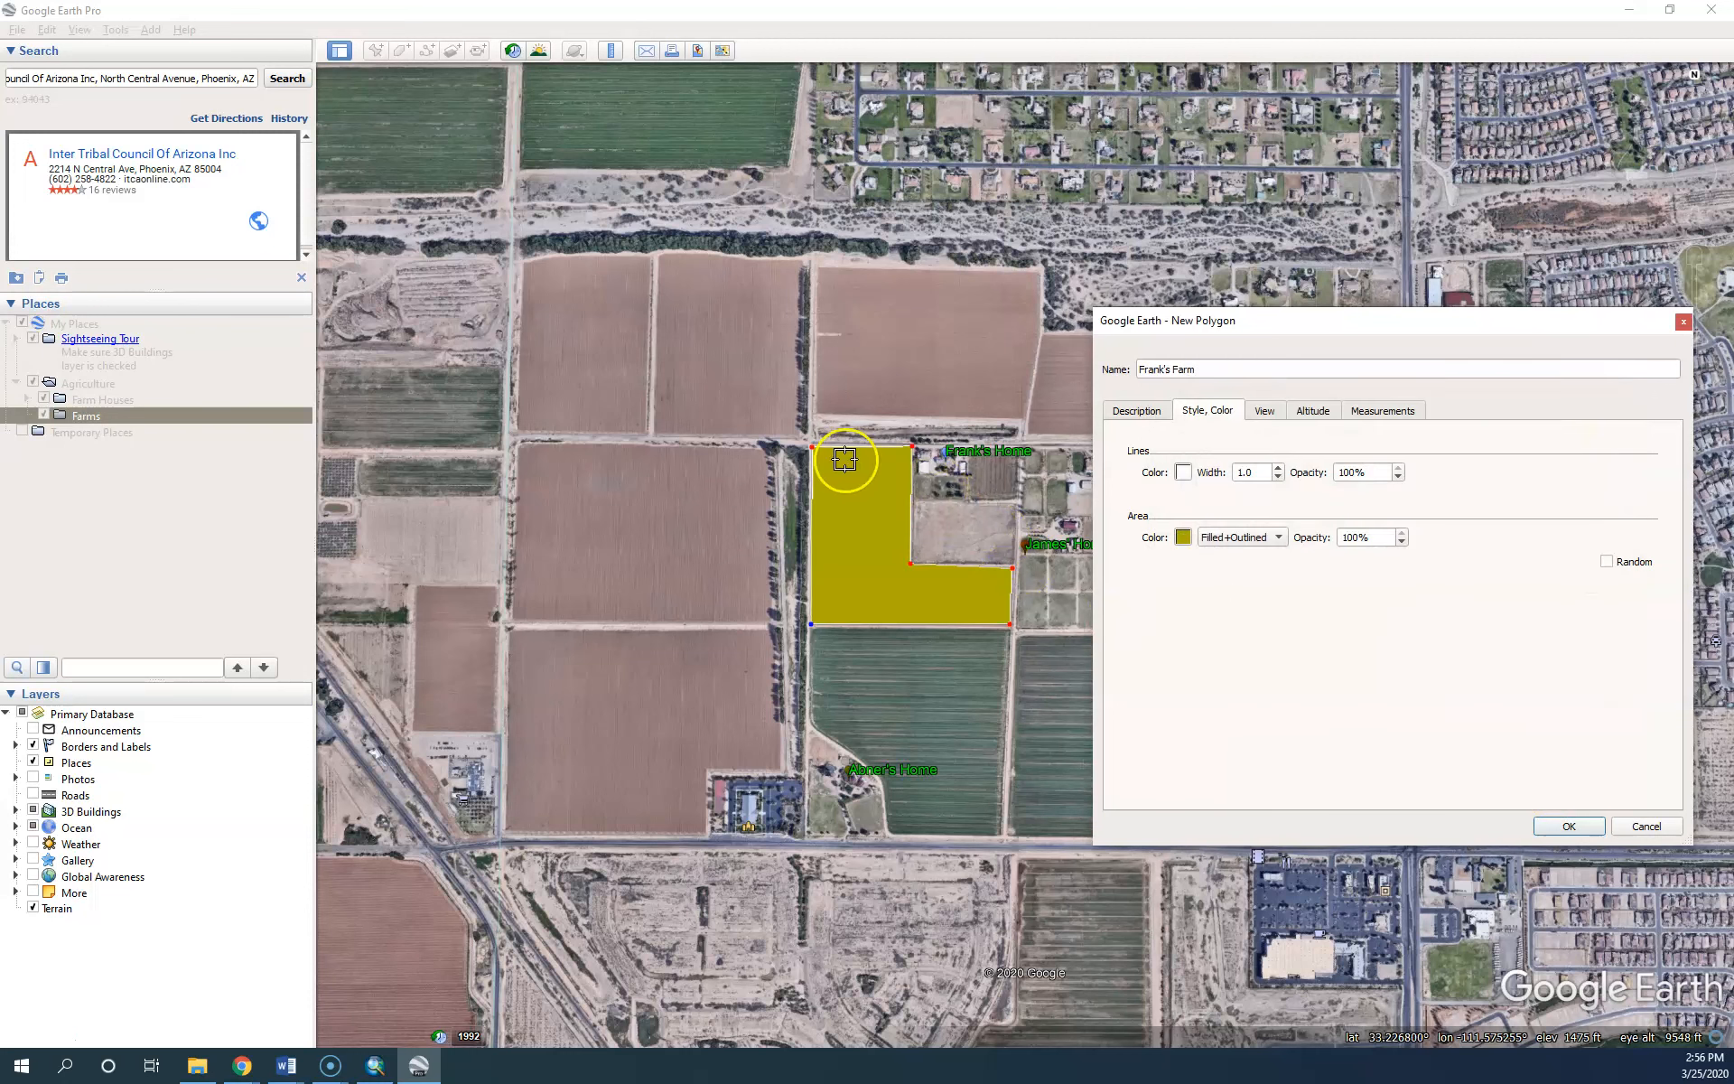
{"action": "left_click", "coordinate": [1251, 538]}
{"action": "left_click", "coordinate": [1219, 499]}
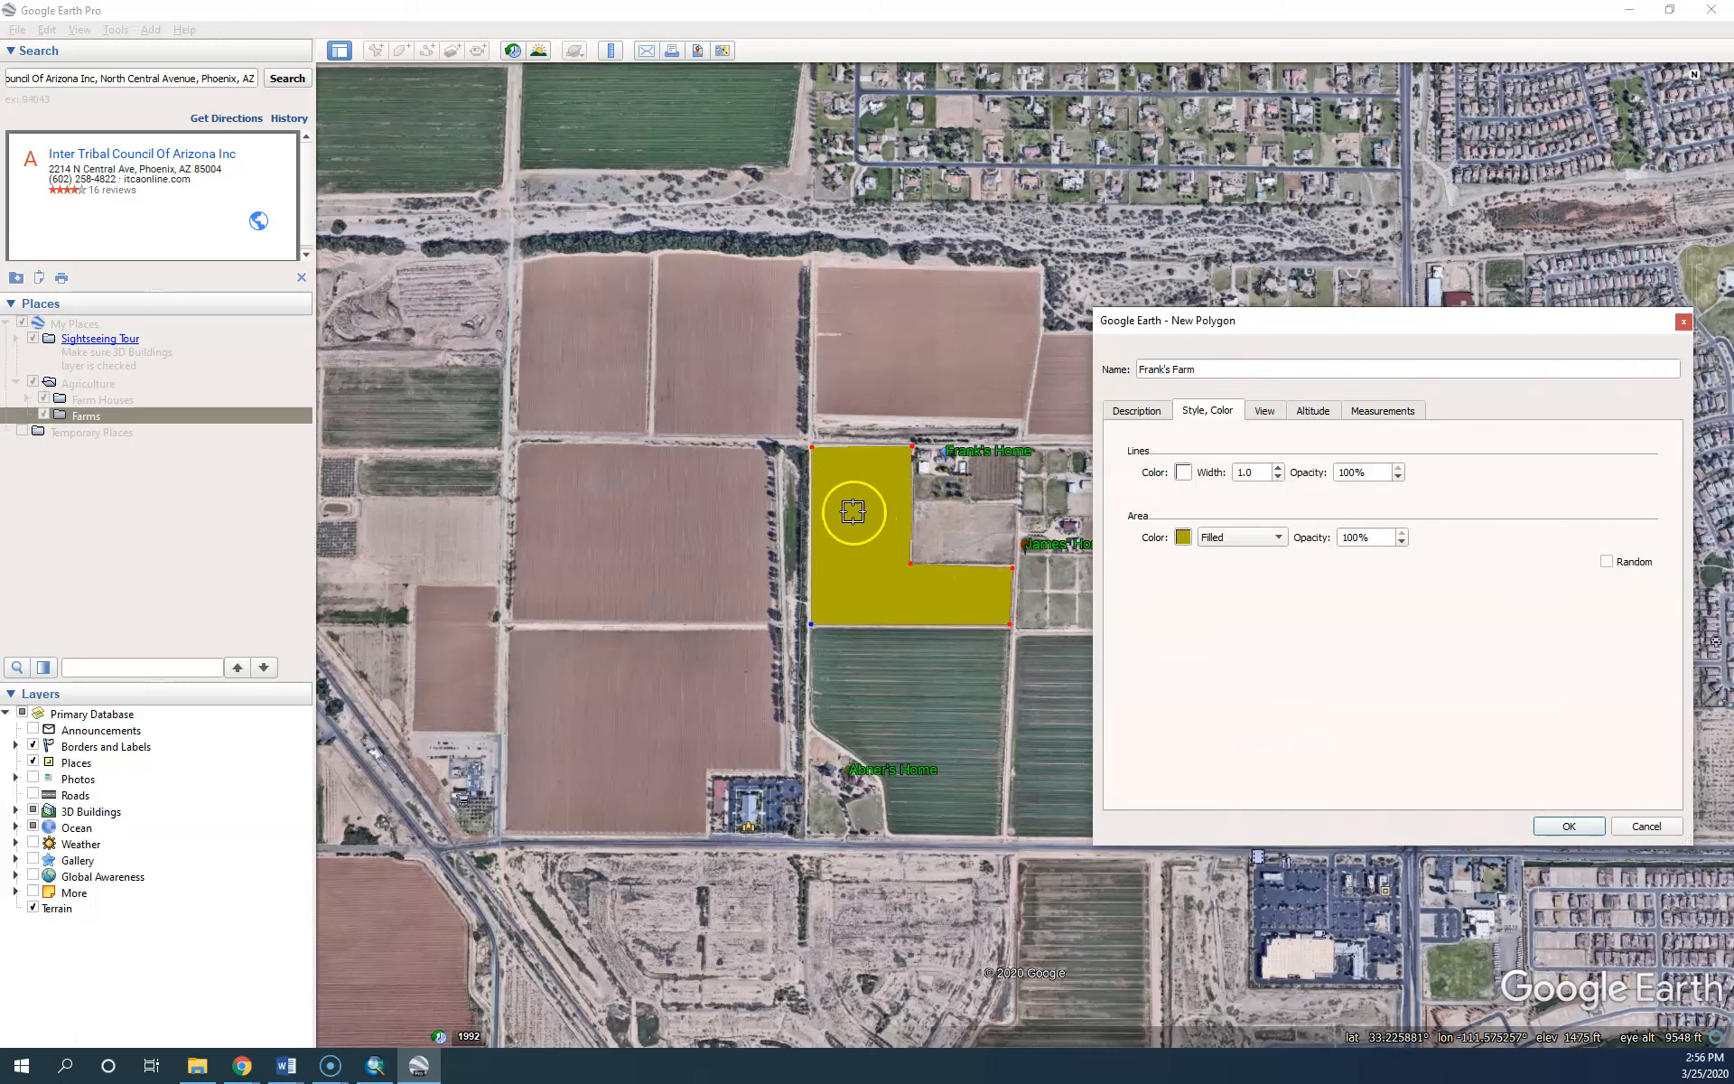
Set the farm's area opacity to 40%
{"action": "left_click", "coordinate": [1354, 536]}
{"action": "double_click", "coordinate": [1355, 536]}
{"action": "type", "text": "50"}
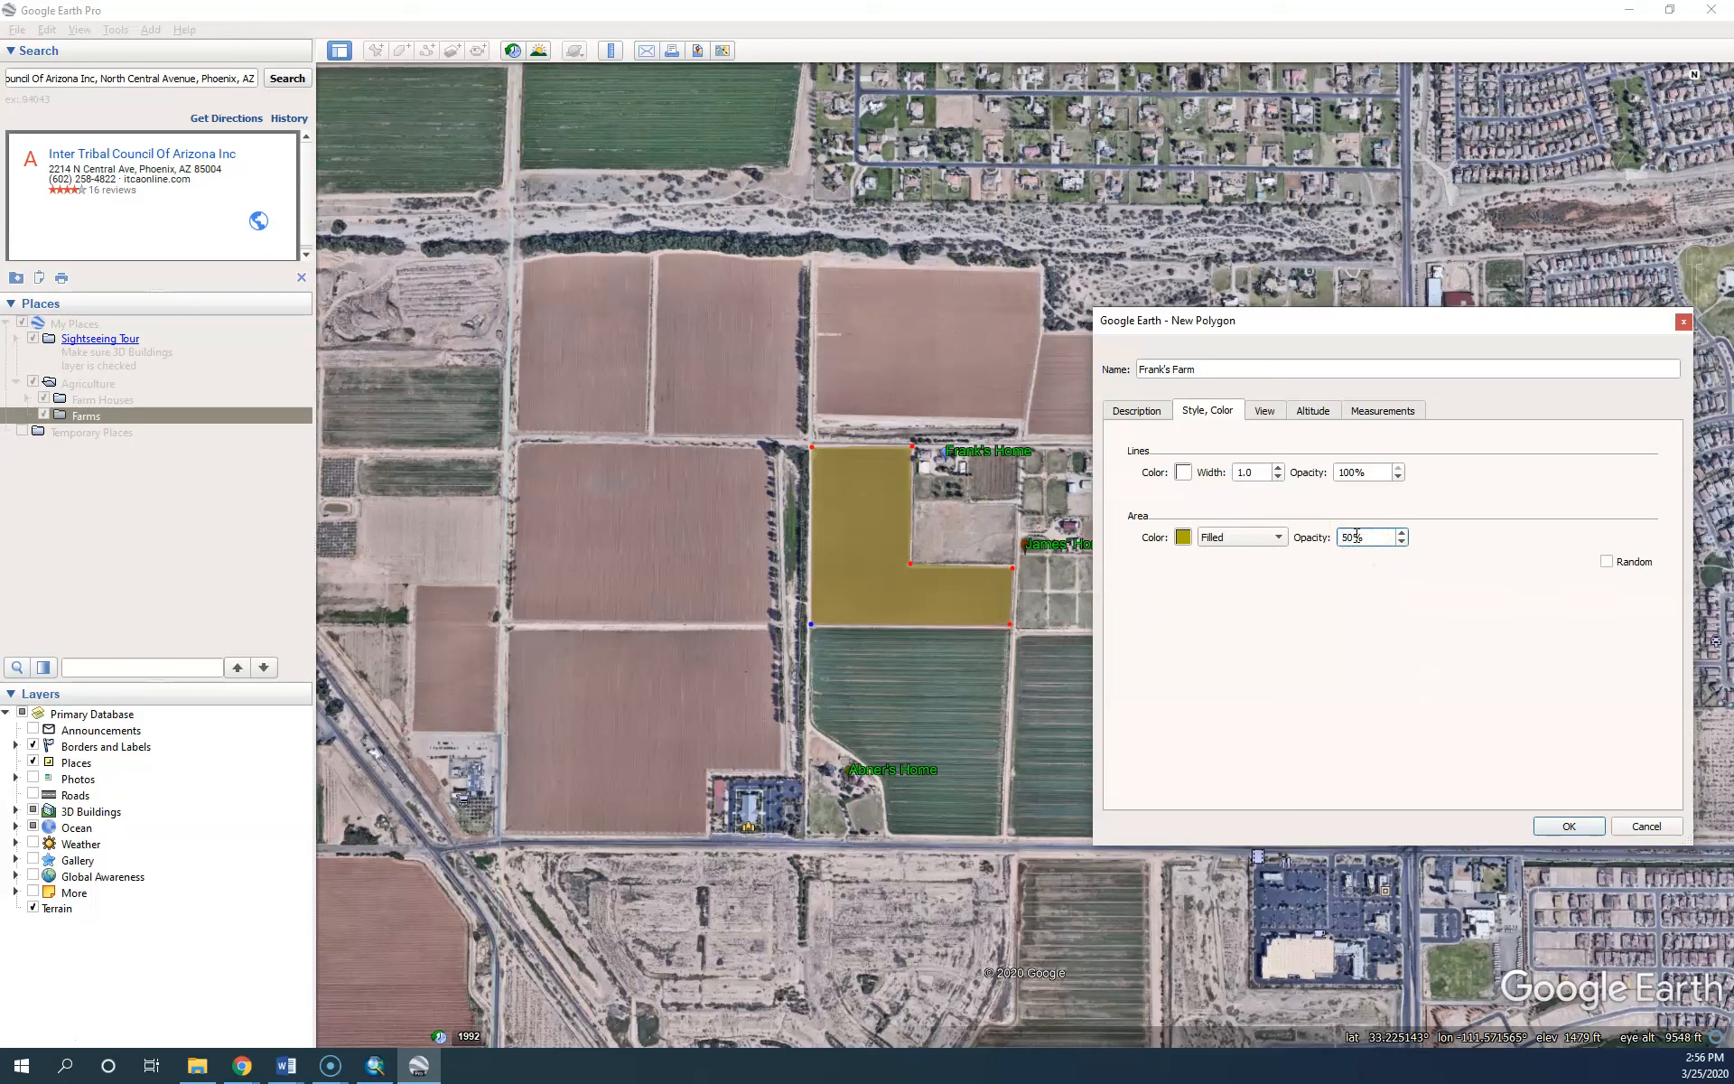
{"action": "key", "text": "BackSpace"}
{"action": "key", "text": "BackSpace"}
{"action": "type", "text": "30"}
{"action": "key", "text": "BackSpace"}
{"action": "key", "text": "BackSpace"}
{"action": "type", "text": "70"}
{"action": "key", "text": "BackSpace"}
{"action": "key", "text": "BackSpace"}
{"action": "type", "text": "20"}
{"action": "key", "text": "BackSpace"}
{"action": "key", "text": "BackSpace"}
{"action": "type", "text": "10"}
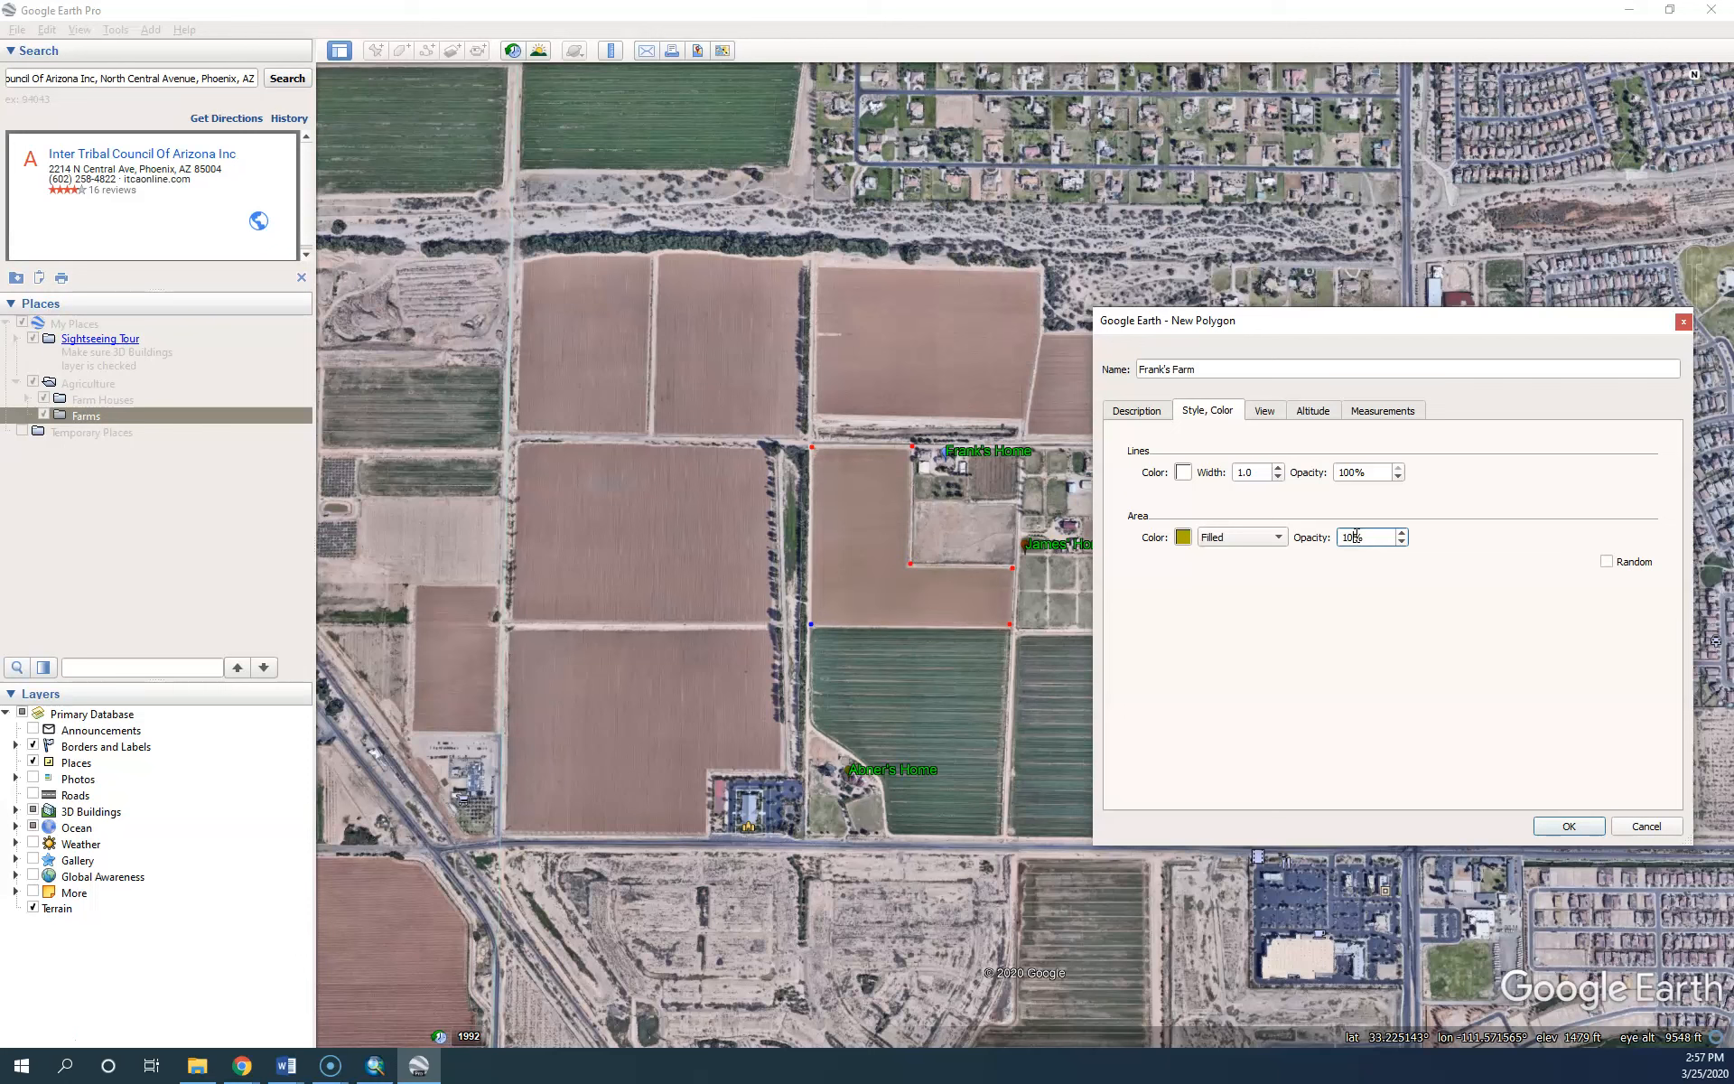
{"action": "key", "text": "BackSpace"}
{"action": "key", "text": "BackSpace"}
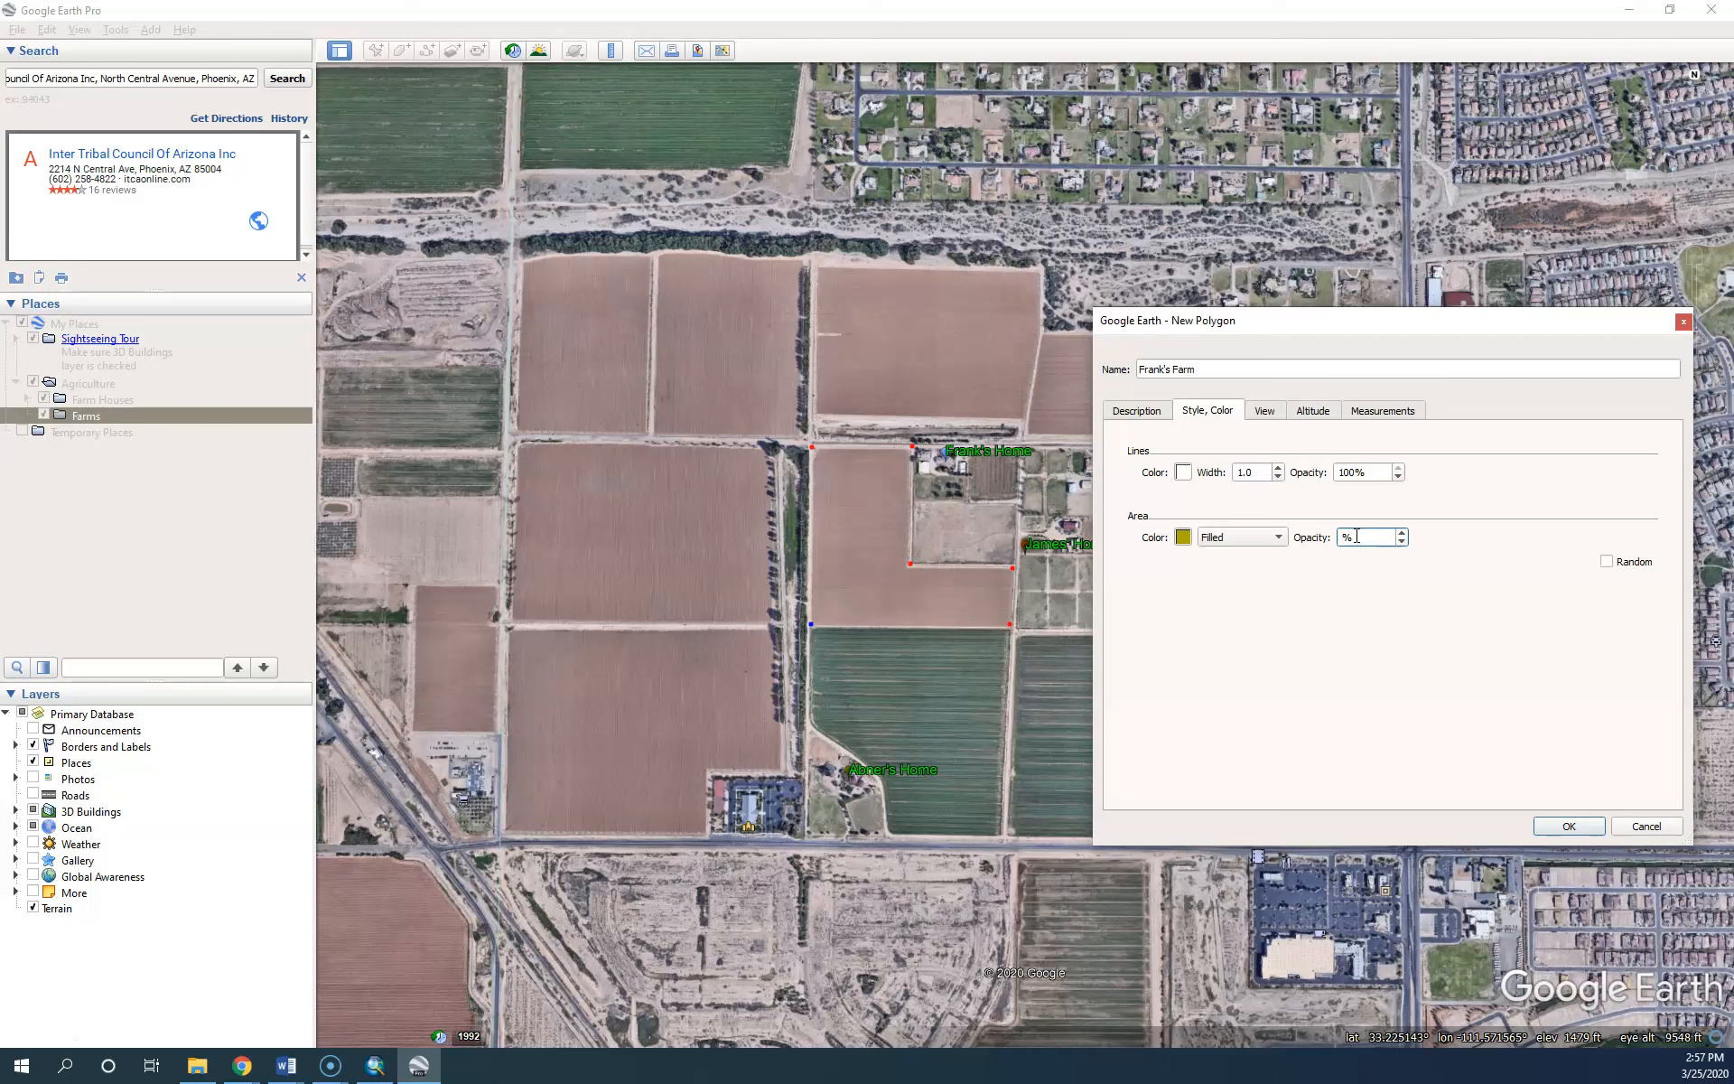
{"action": "type", "text": "40"}
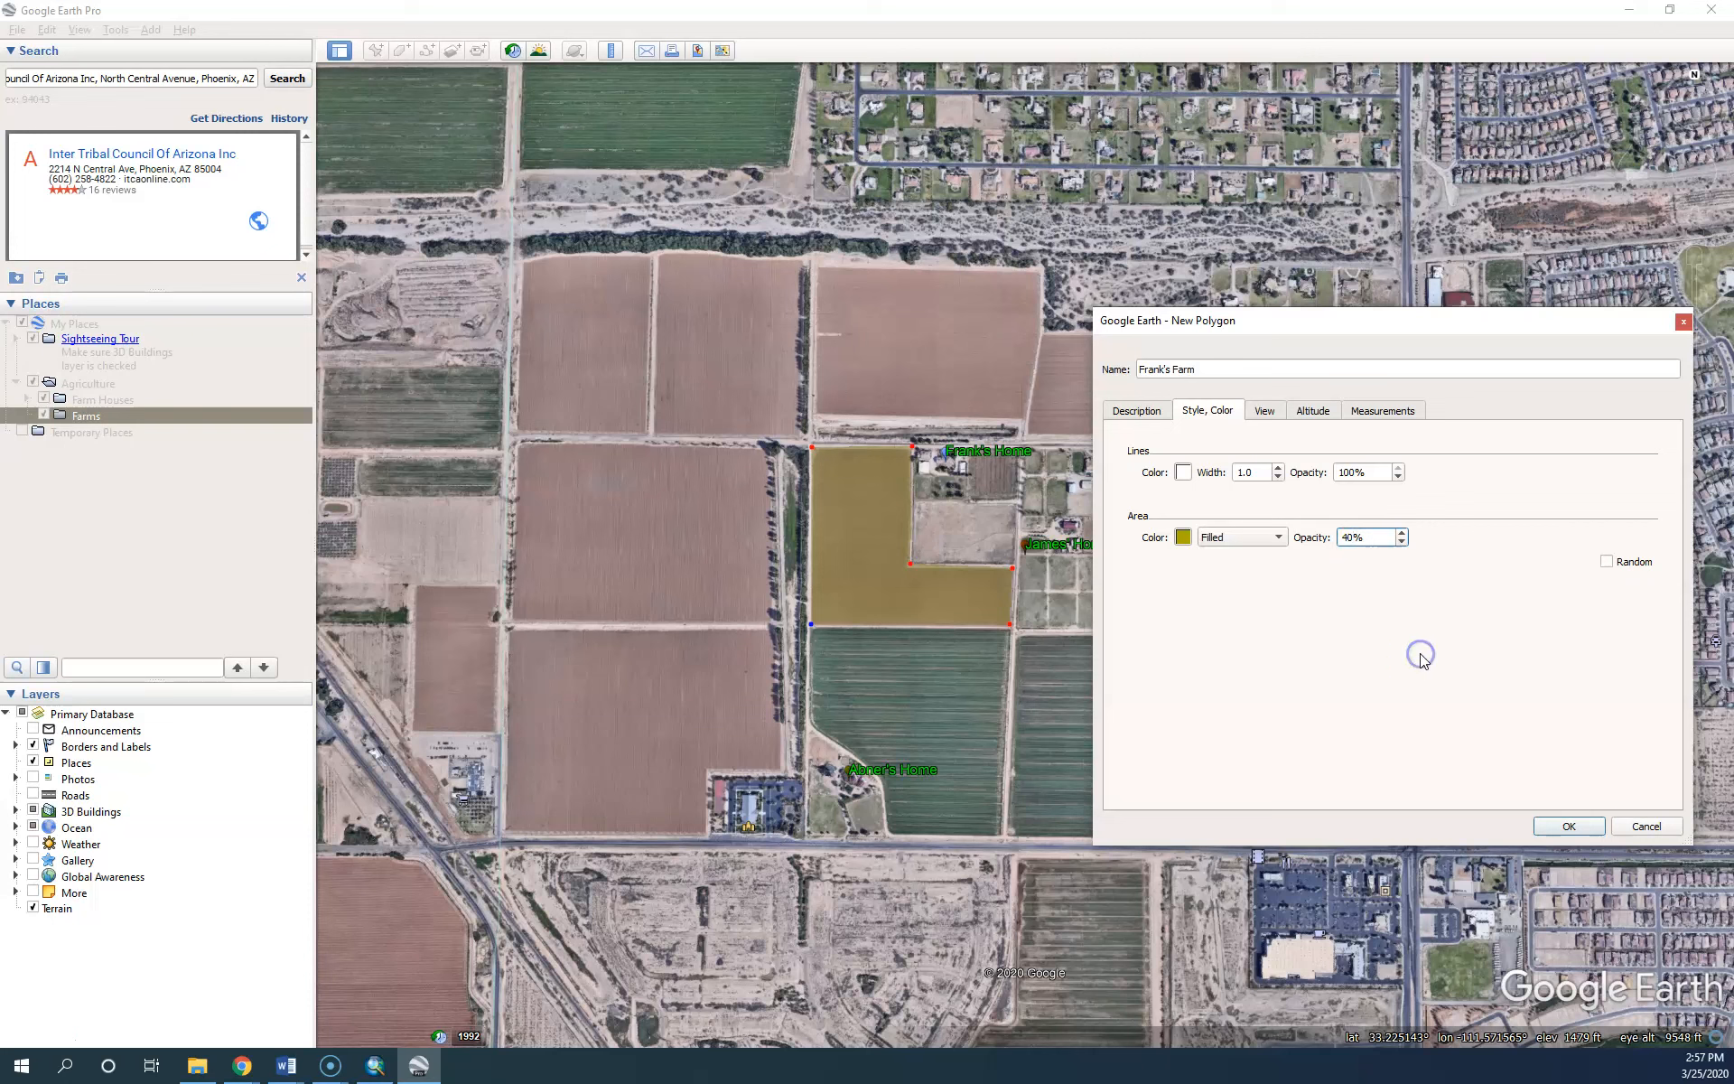
Show the farm's perimeter in Meters (1,509) and area in Acres (23.4)
{"action": "left_click", "coordinate": [1401, 416]}
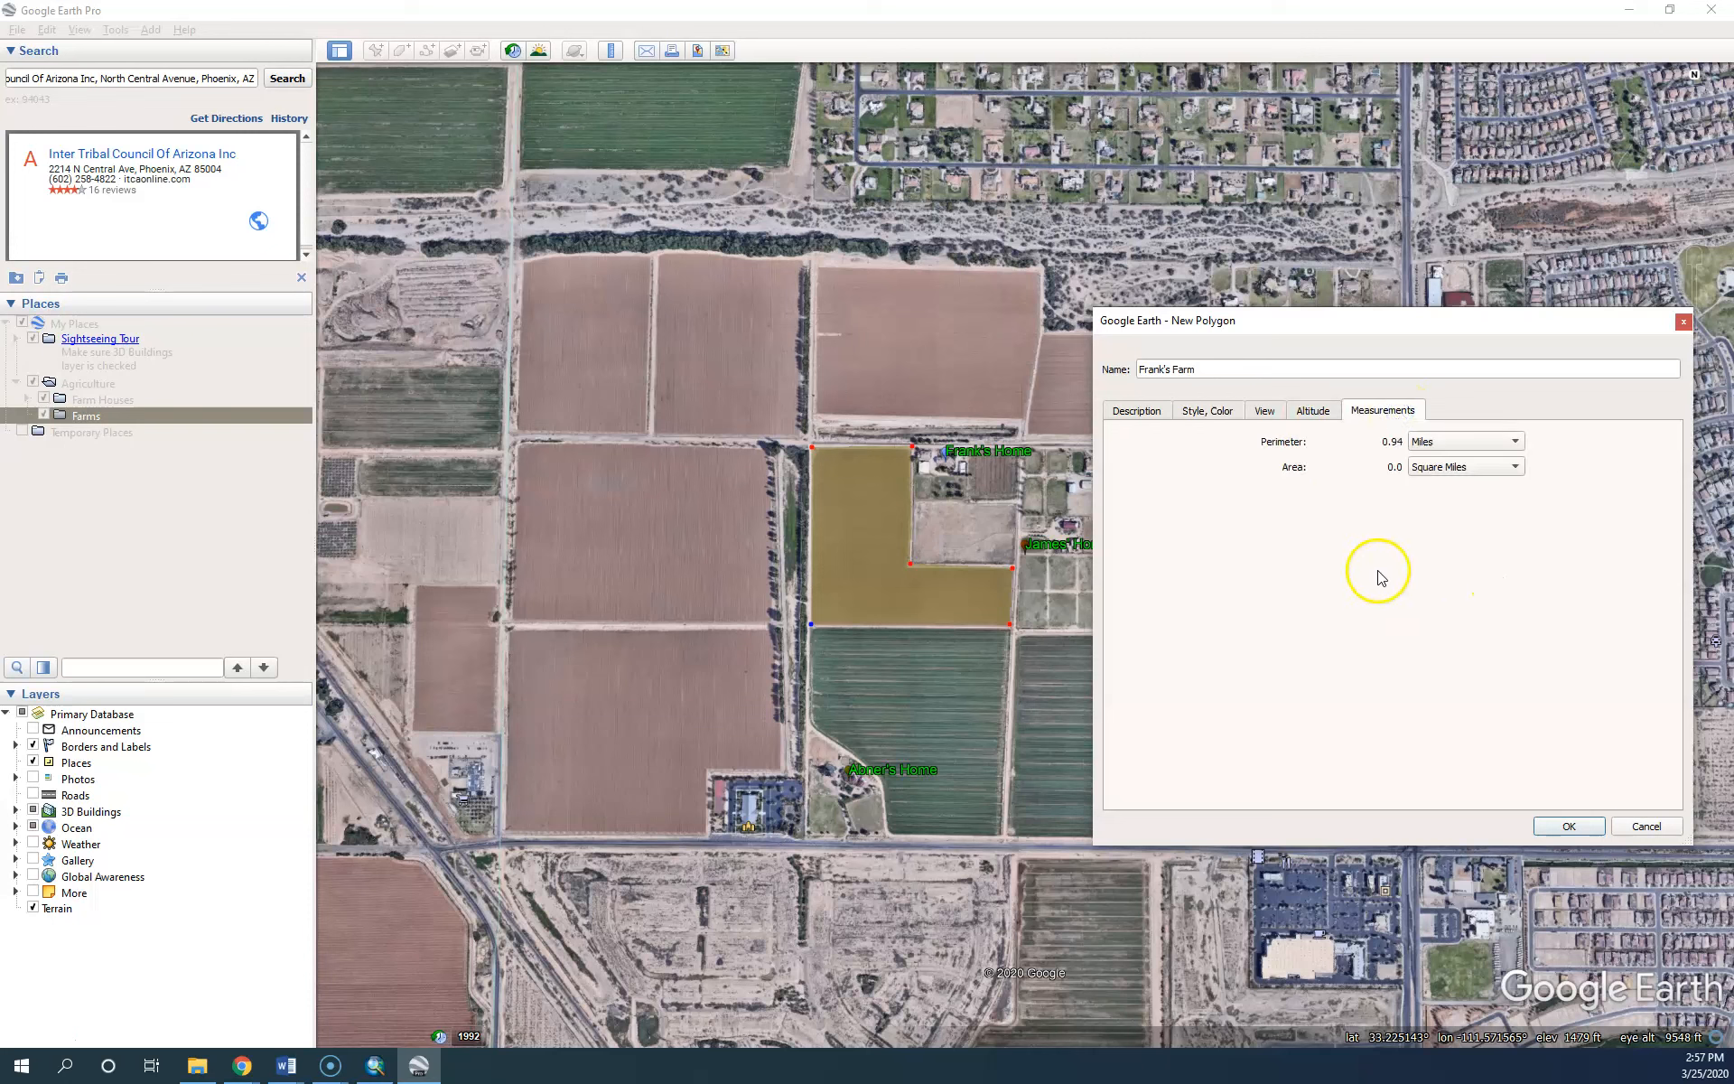
{"action": "left_click", "coordinate": [1438, 442]}
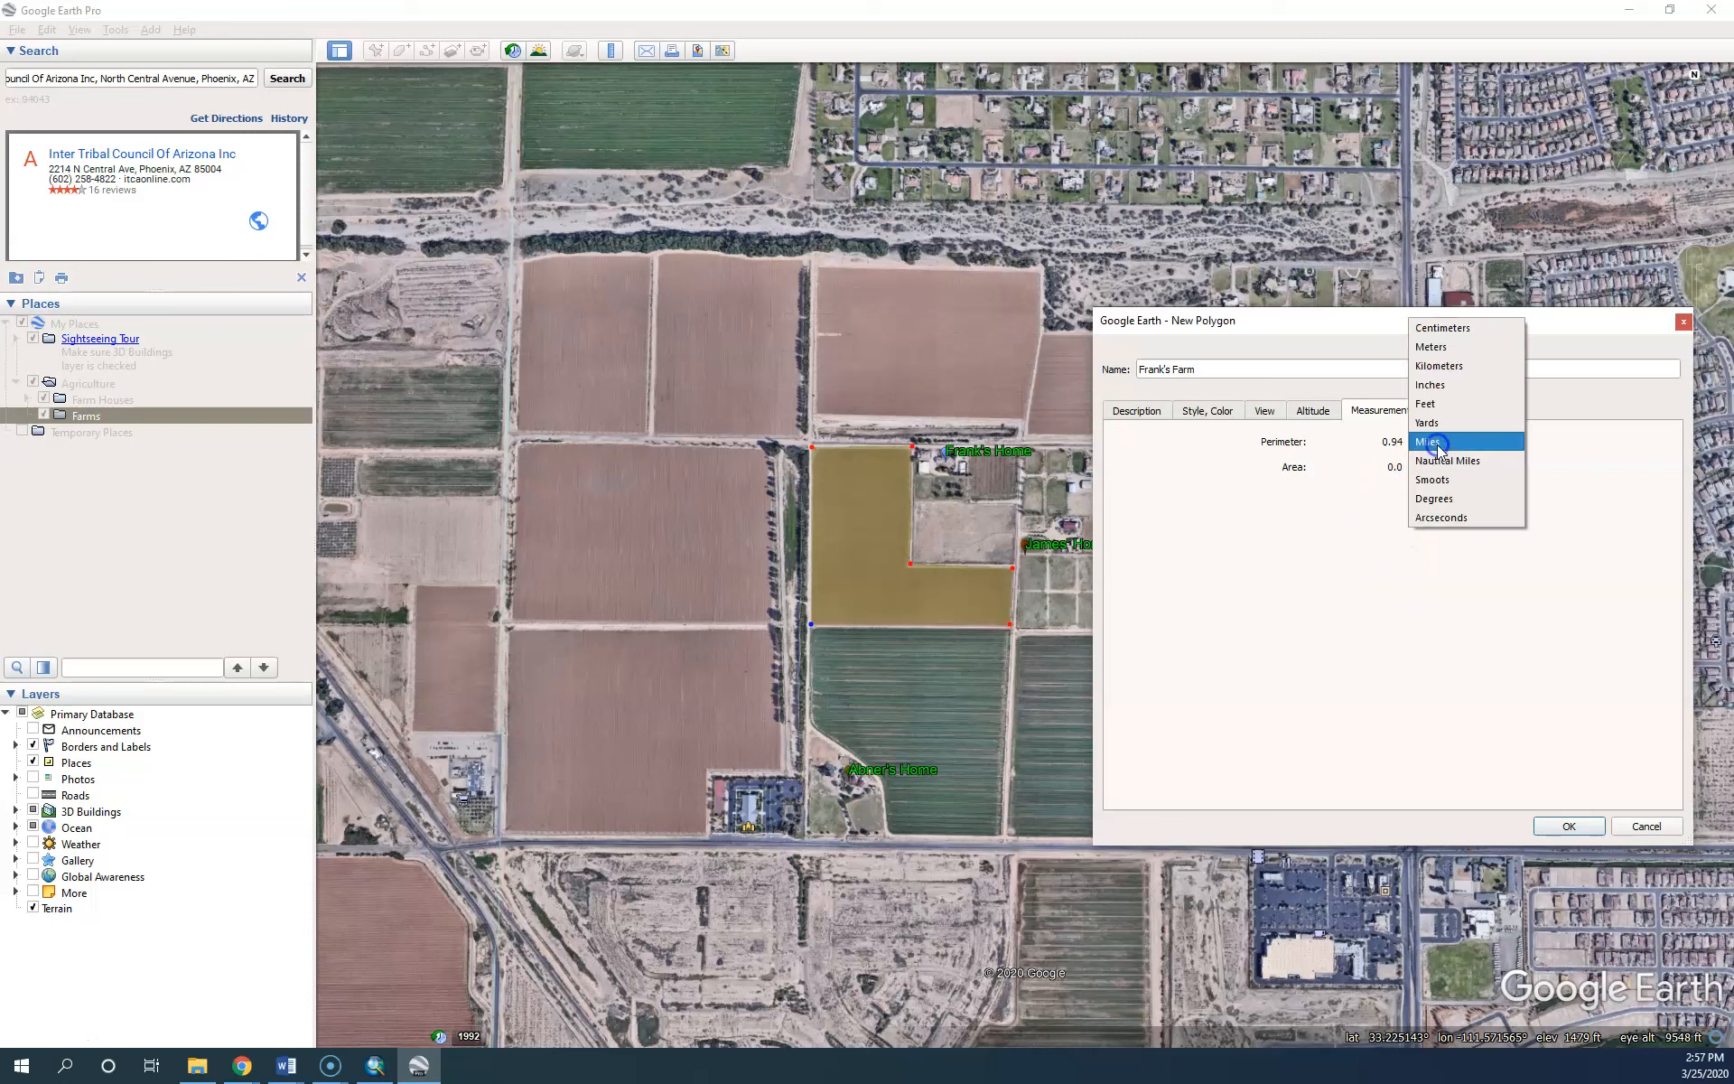
{"action": "left_click", "coordinate": [1436, 404]}
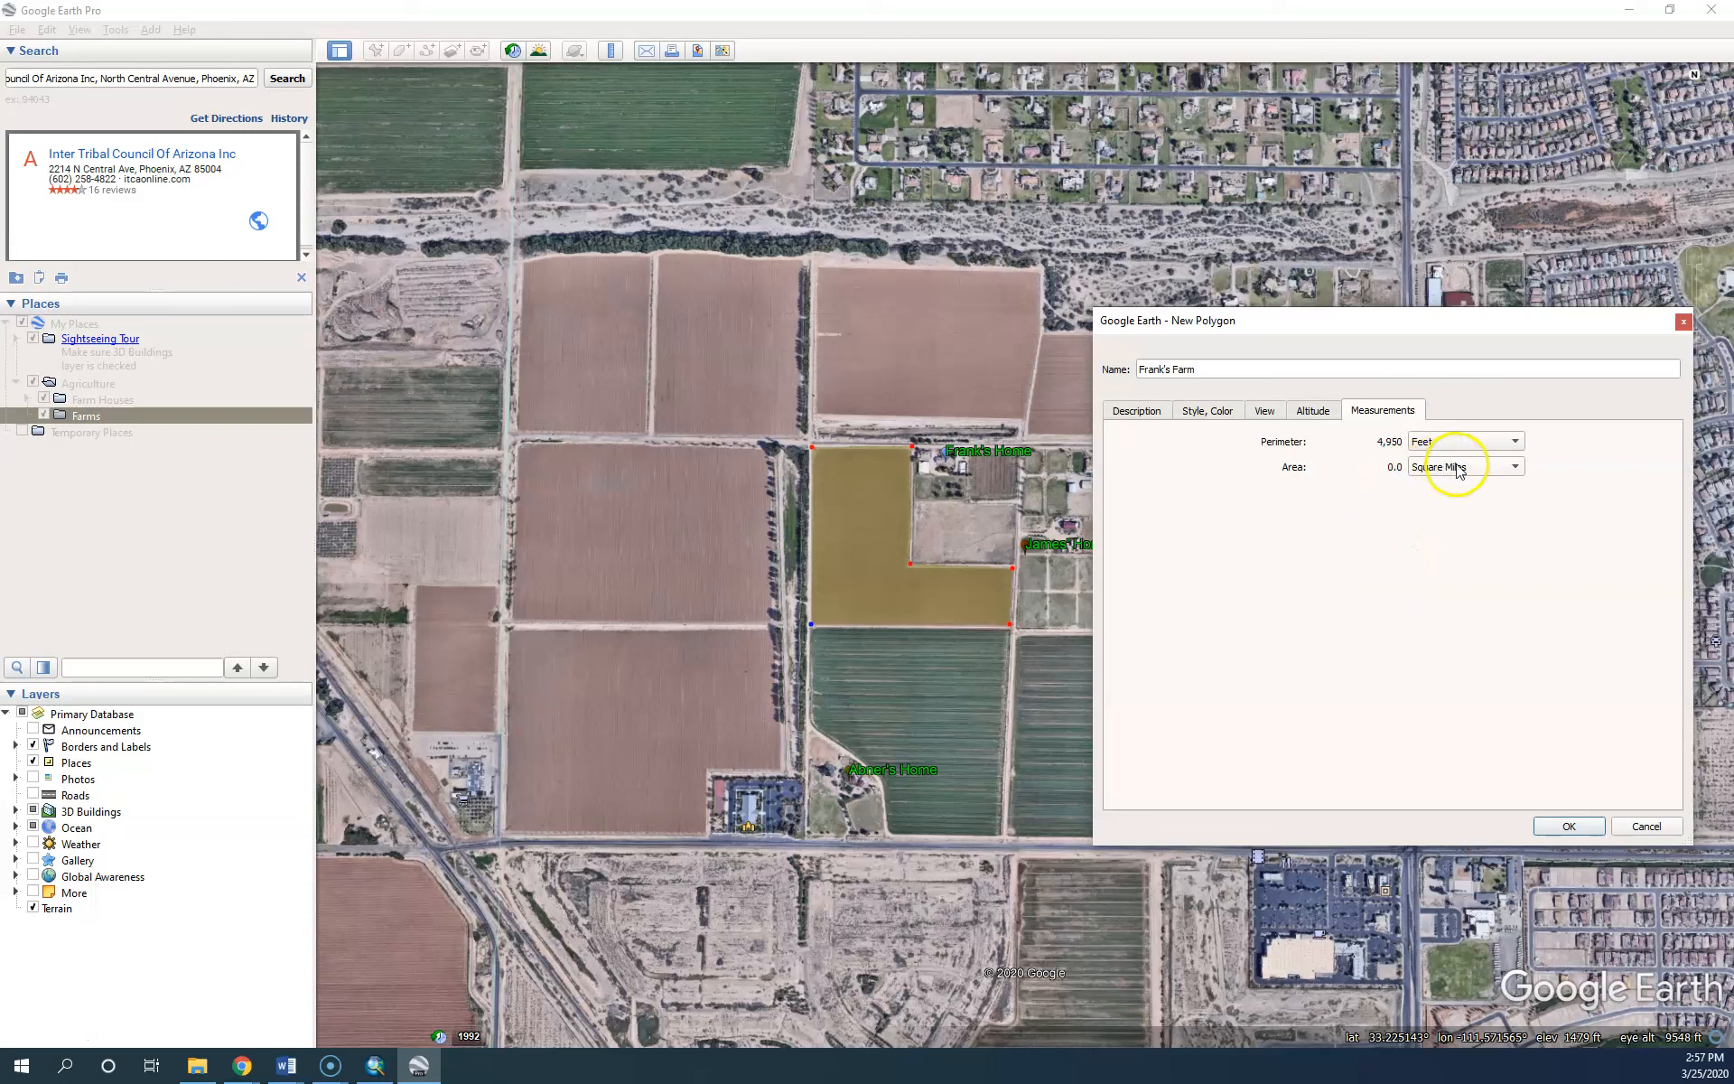
{"action": "left_click", "coordinate": [1456, 466]}
{"action": "left_click", "coordinate": [1458, 431]}
{"action": "left_click", "coordinate": [1470, 469]}
{"action": "left_click", "coordinate": [1435, 548]}
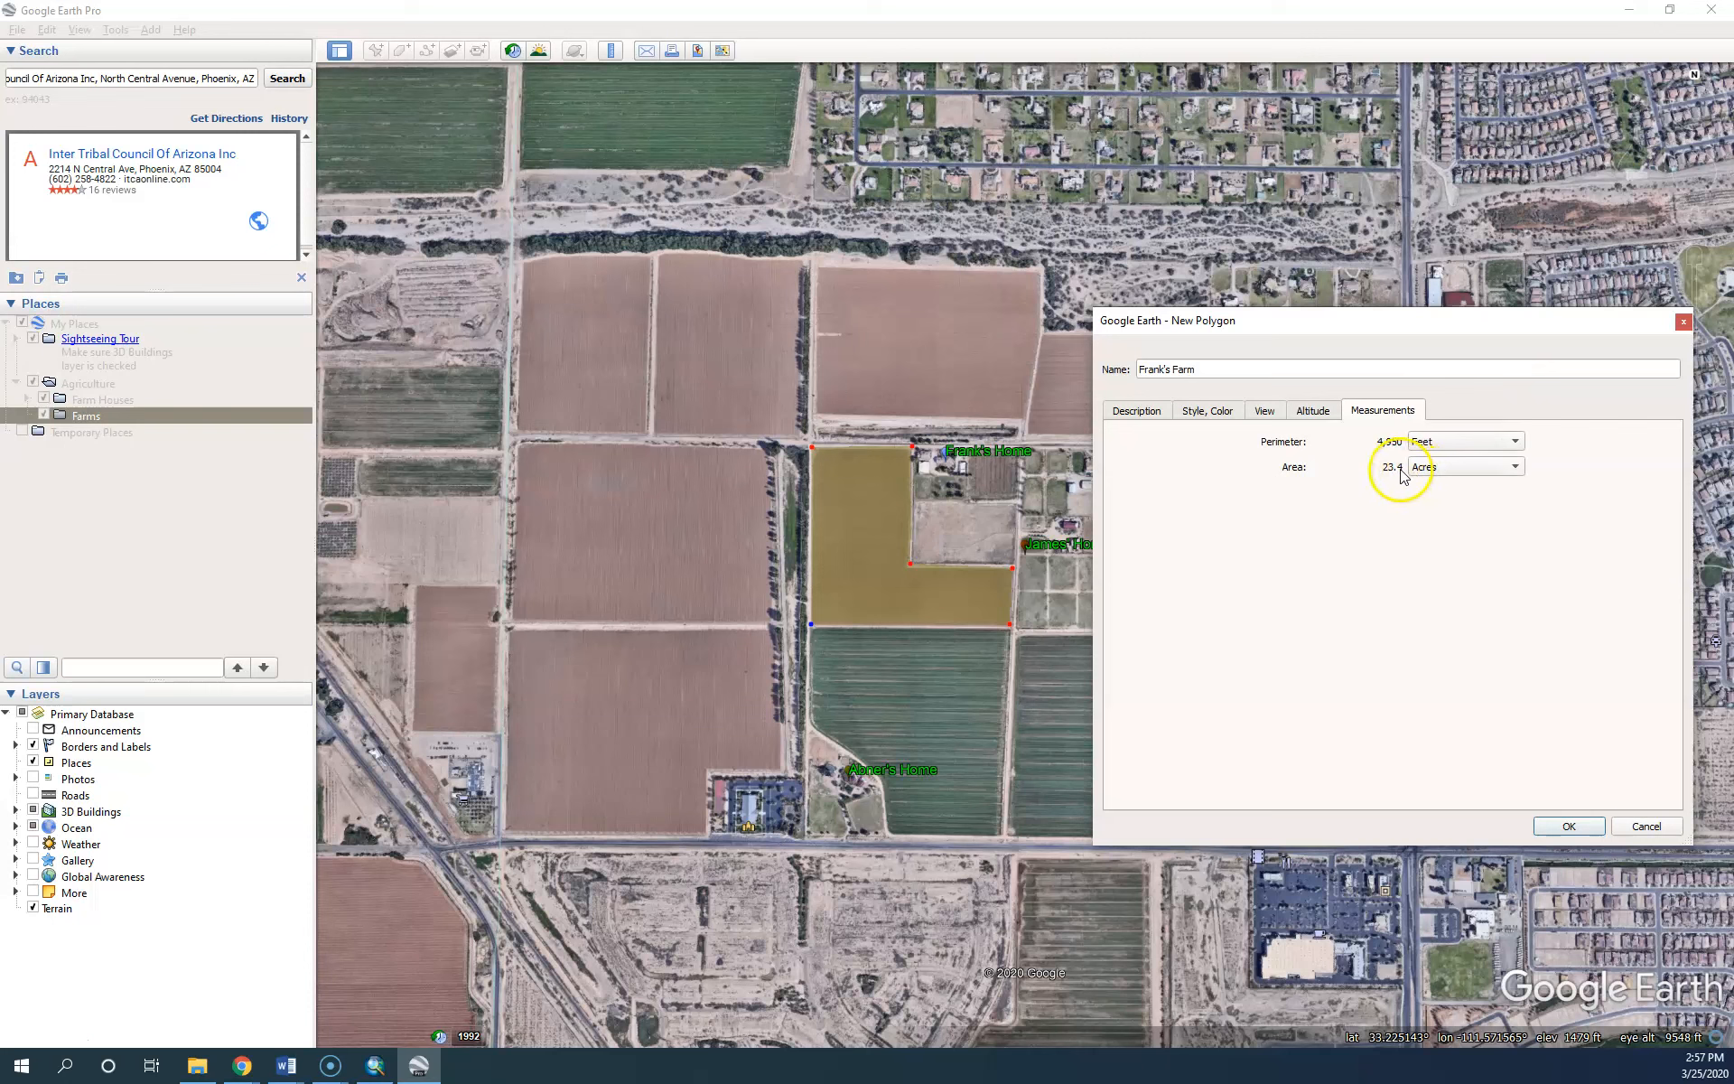
{"action": "left_click", "coordinate": [1434, 441]}
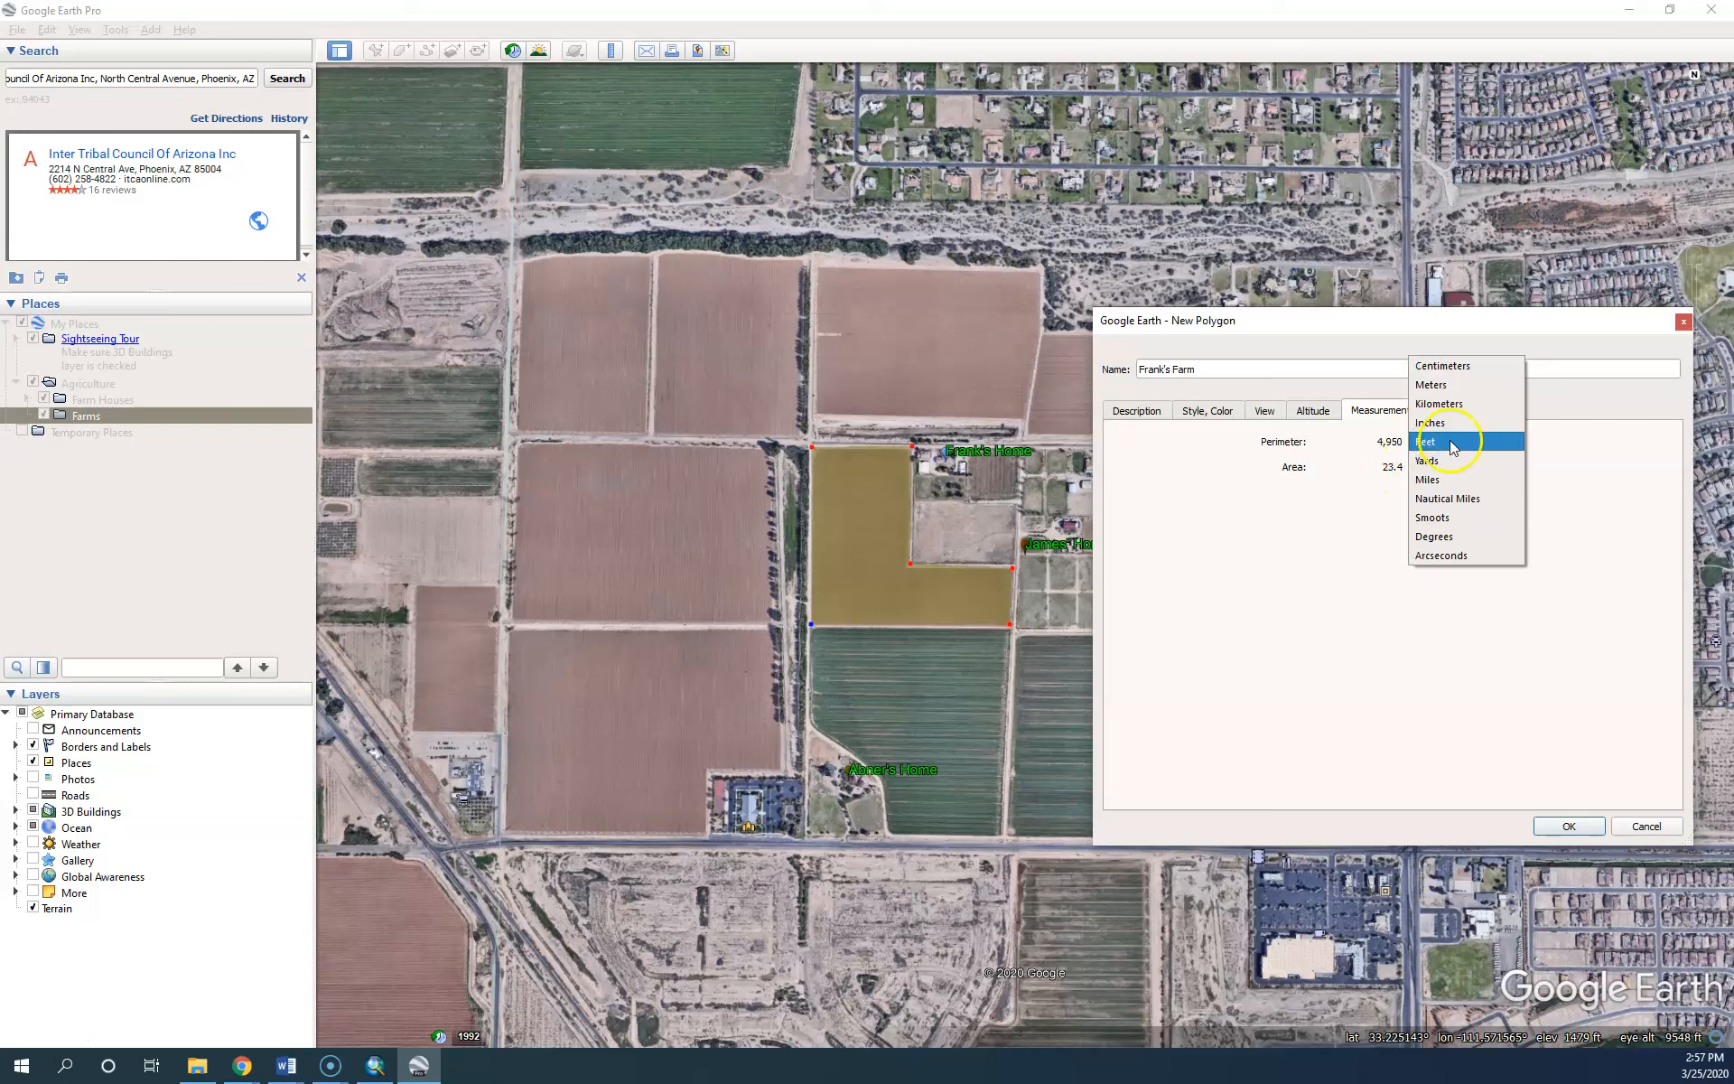
{"action": "left_click", "coordinate": [1442, 387]}
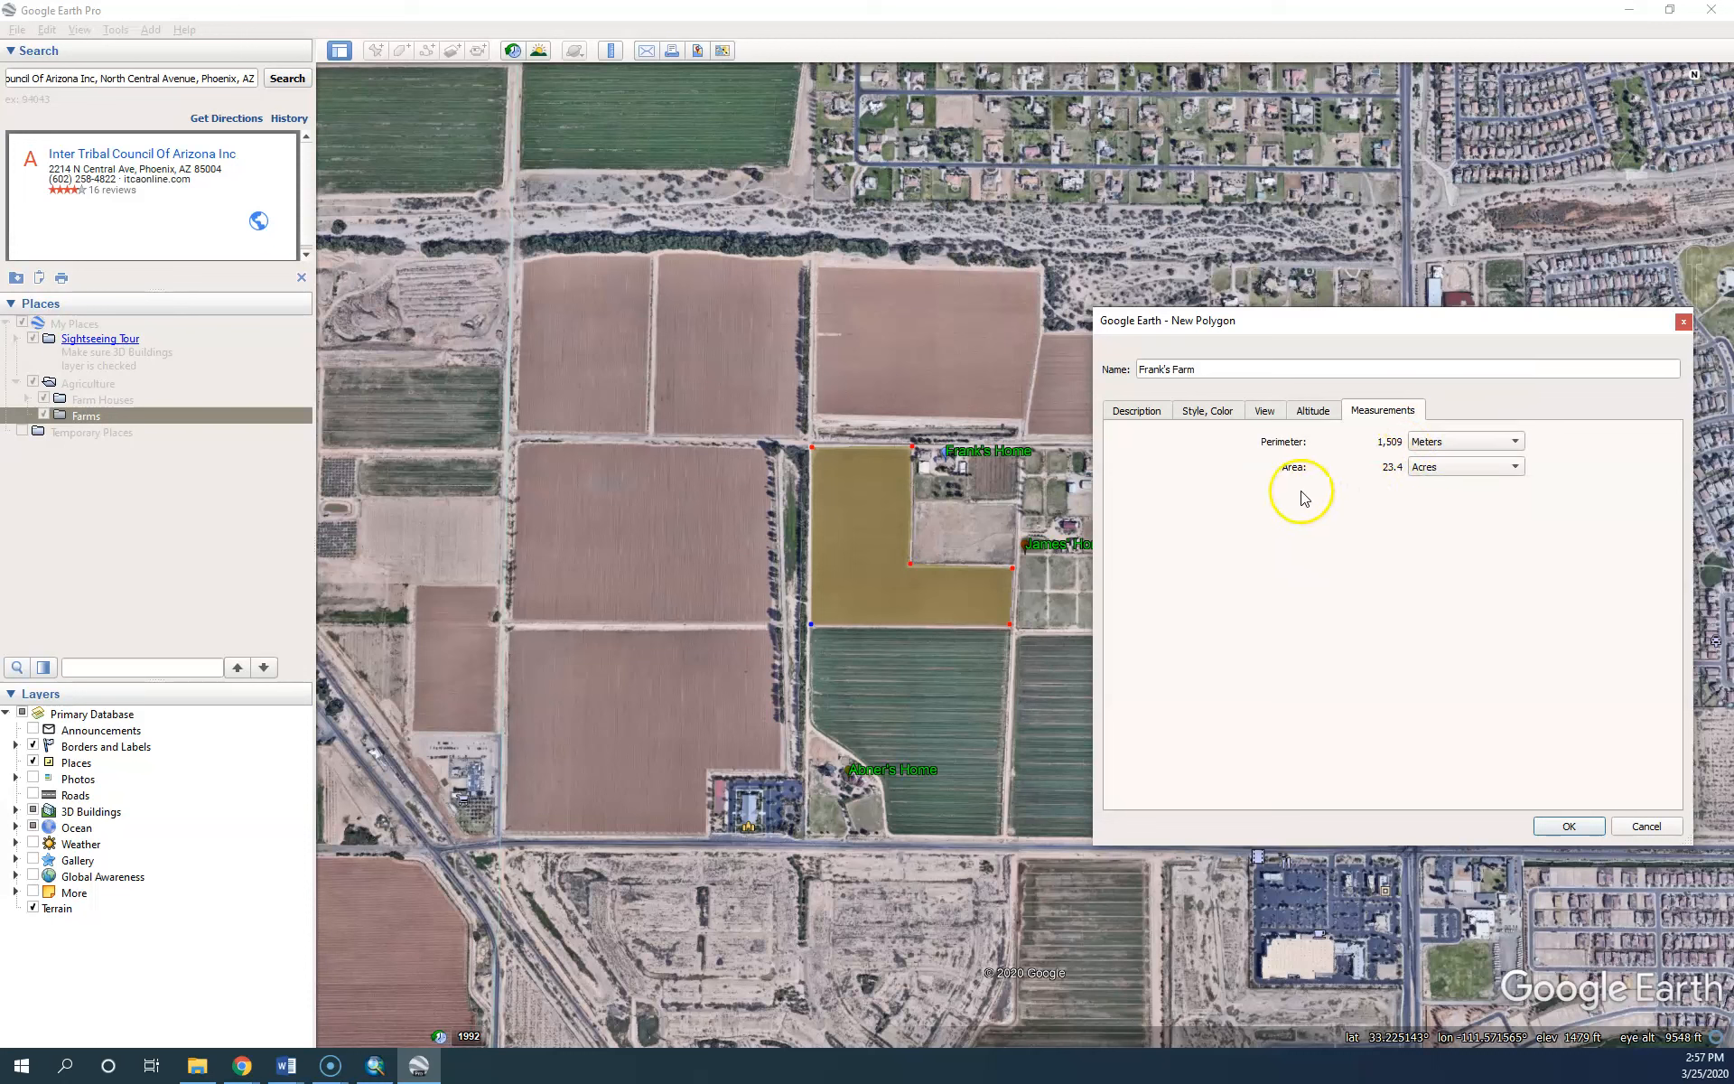
{"action": "left_click", "coordinate": [1138, 411]}
Enter the farm's Area and Perimeter lines in its description
{"action": "left_click", "coordinate": [1190, 492]}
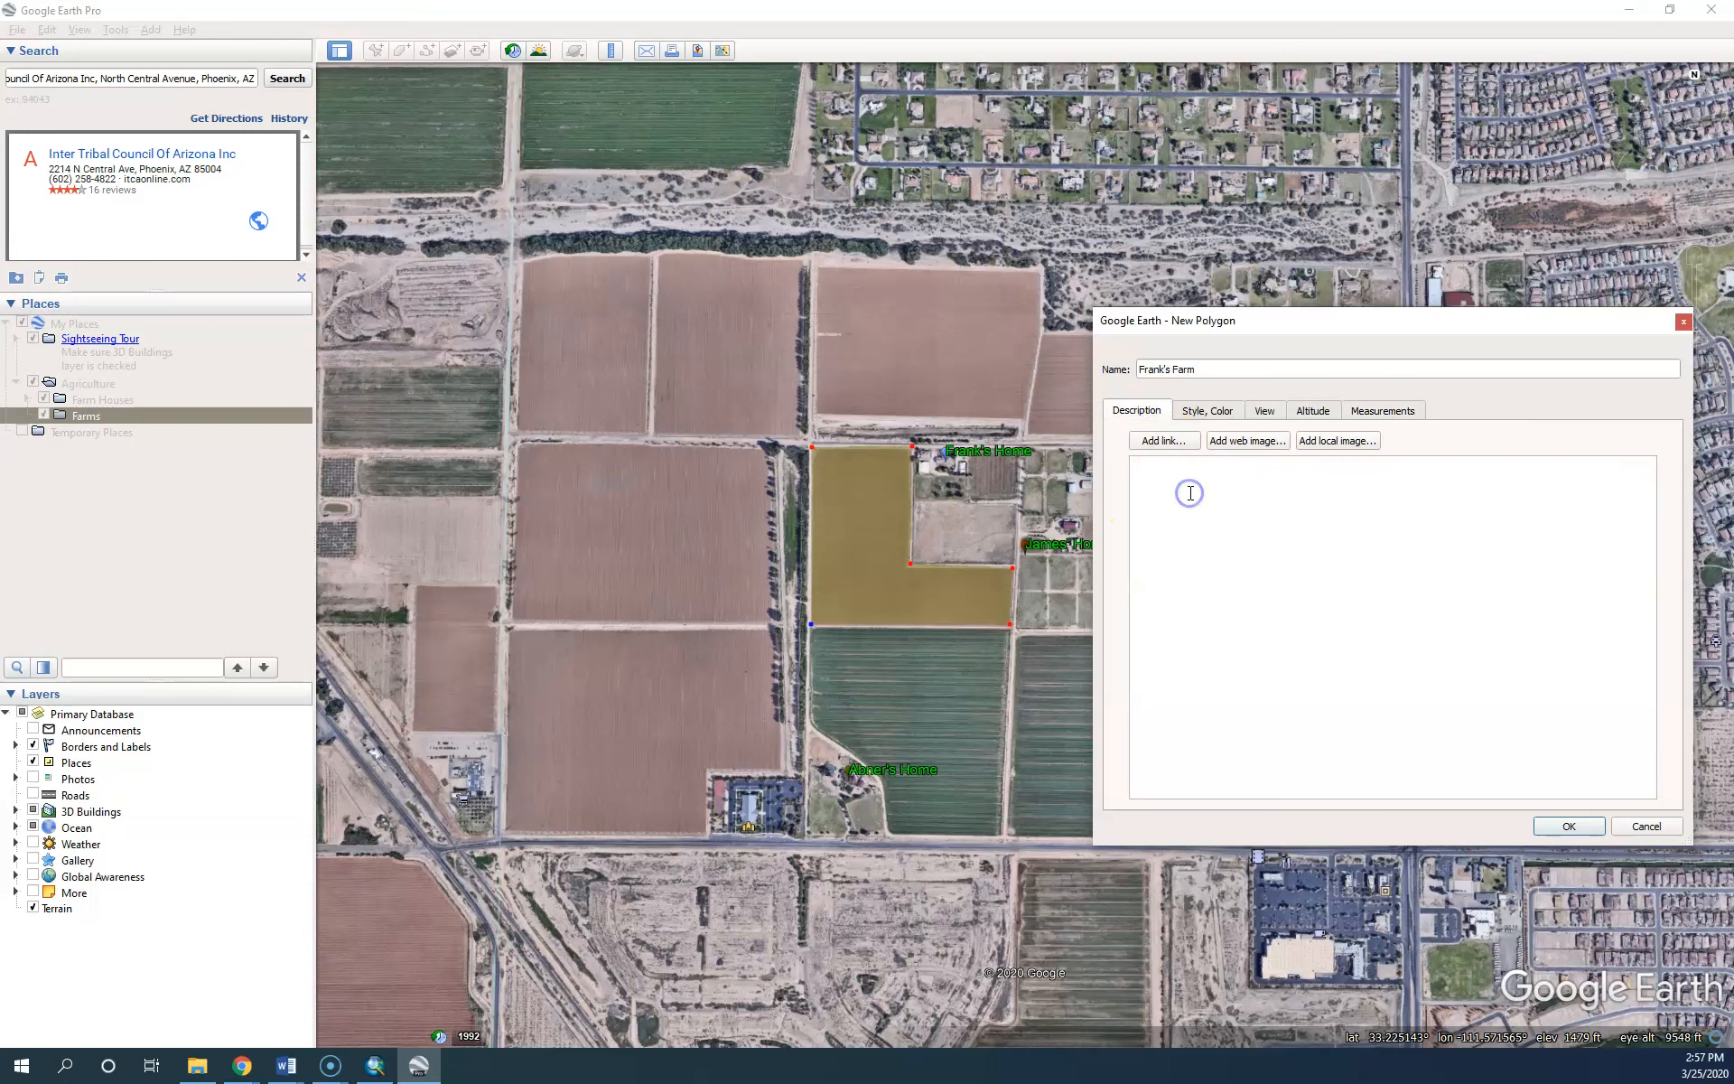
{"action": "type", "text": "Area: 23. 4 Acres"}
{"action": "key", "text": "Return"}
{"action": "type", "text": "Perimeter:"}
{"action": "type", "text": "1509 Yards"}
Add Agriculture: Sunflowers, Pesticide: Vinegar, Last use 03/13/2020 and Last updated 03/25/2020
{"action": "type", "text": "row"}
{"action": "key", "text": "BackSpace"}
{"action": "key", "text": "BackSpace"}
{"action": "key", "text": "BackSpace"}
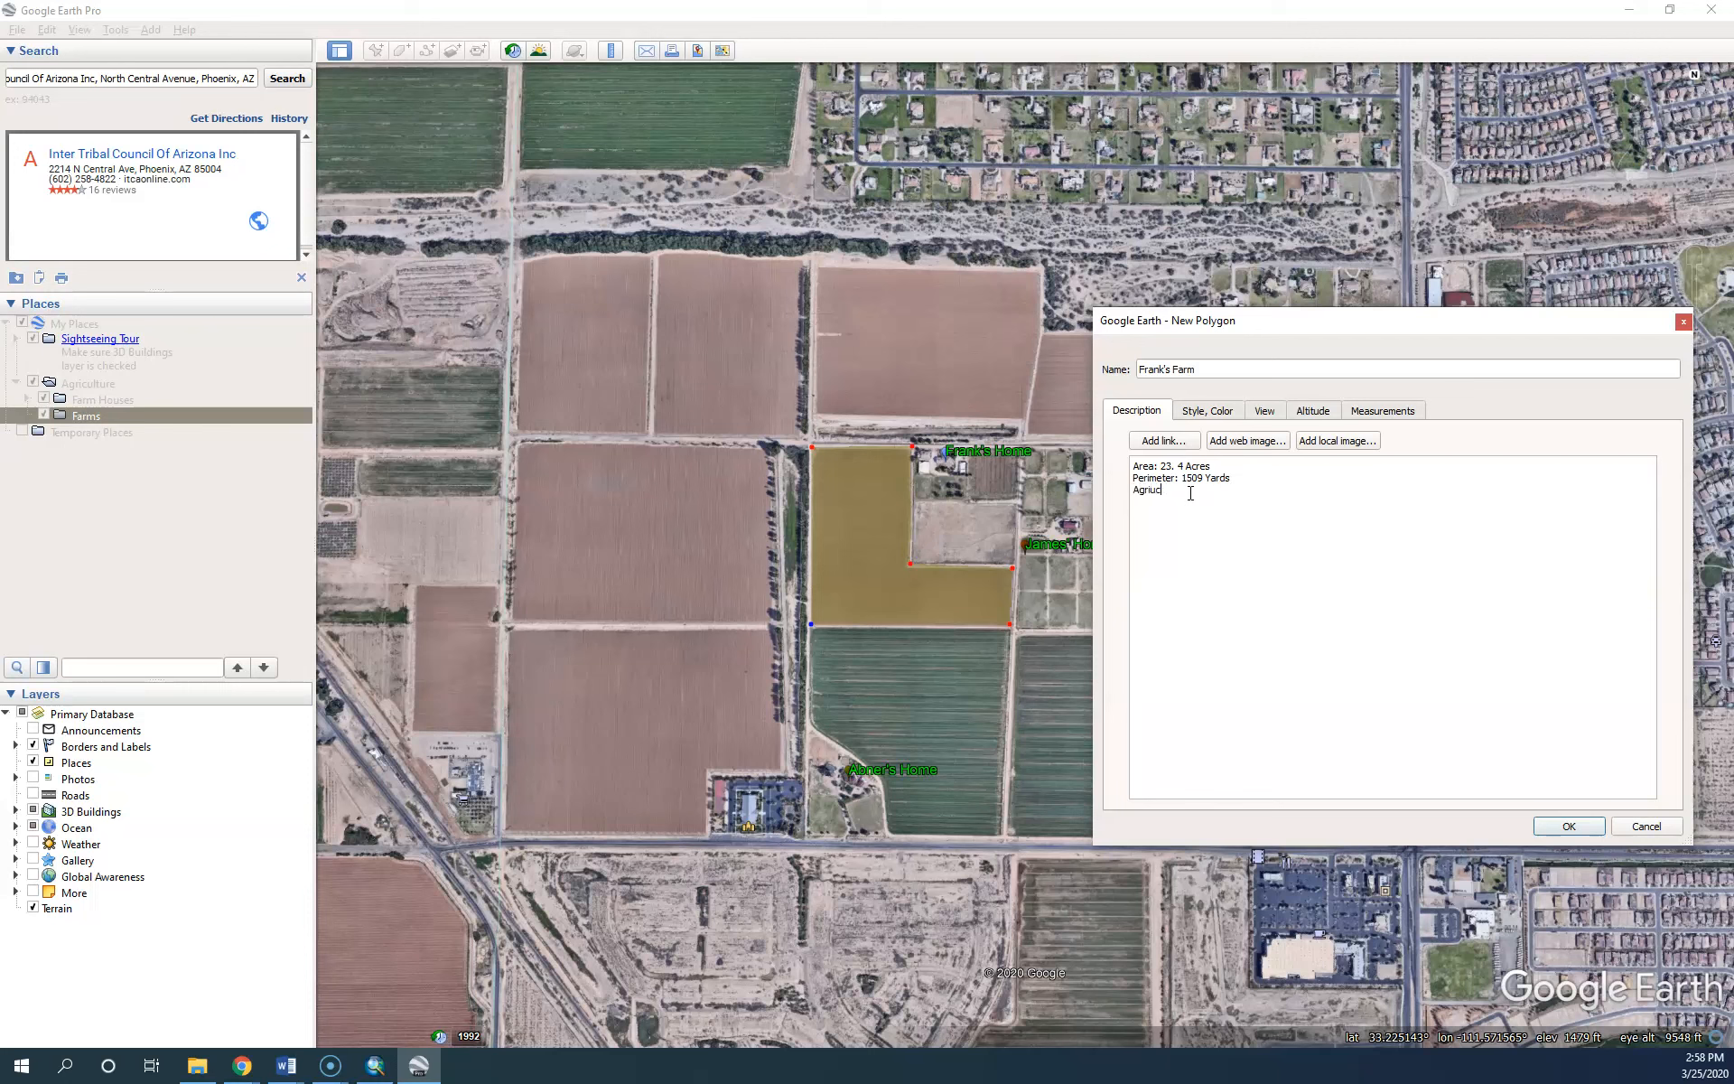
{"action": "type", "text": "culture"}
{"action": "type", "text": ": Sunflowers "}
{"action": "type", "text": "Pestic"}
{"action": "type", "text": "ide: O"}
{"action": "key", "text": "BackSpace"}
{"action": "type", "text": "Vinegar L"}
{"action": "type", "text": "ast u"}
{"action": "type", "text": "se: 03/13/2020 "}
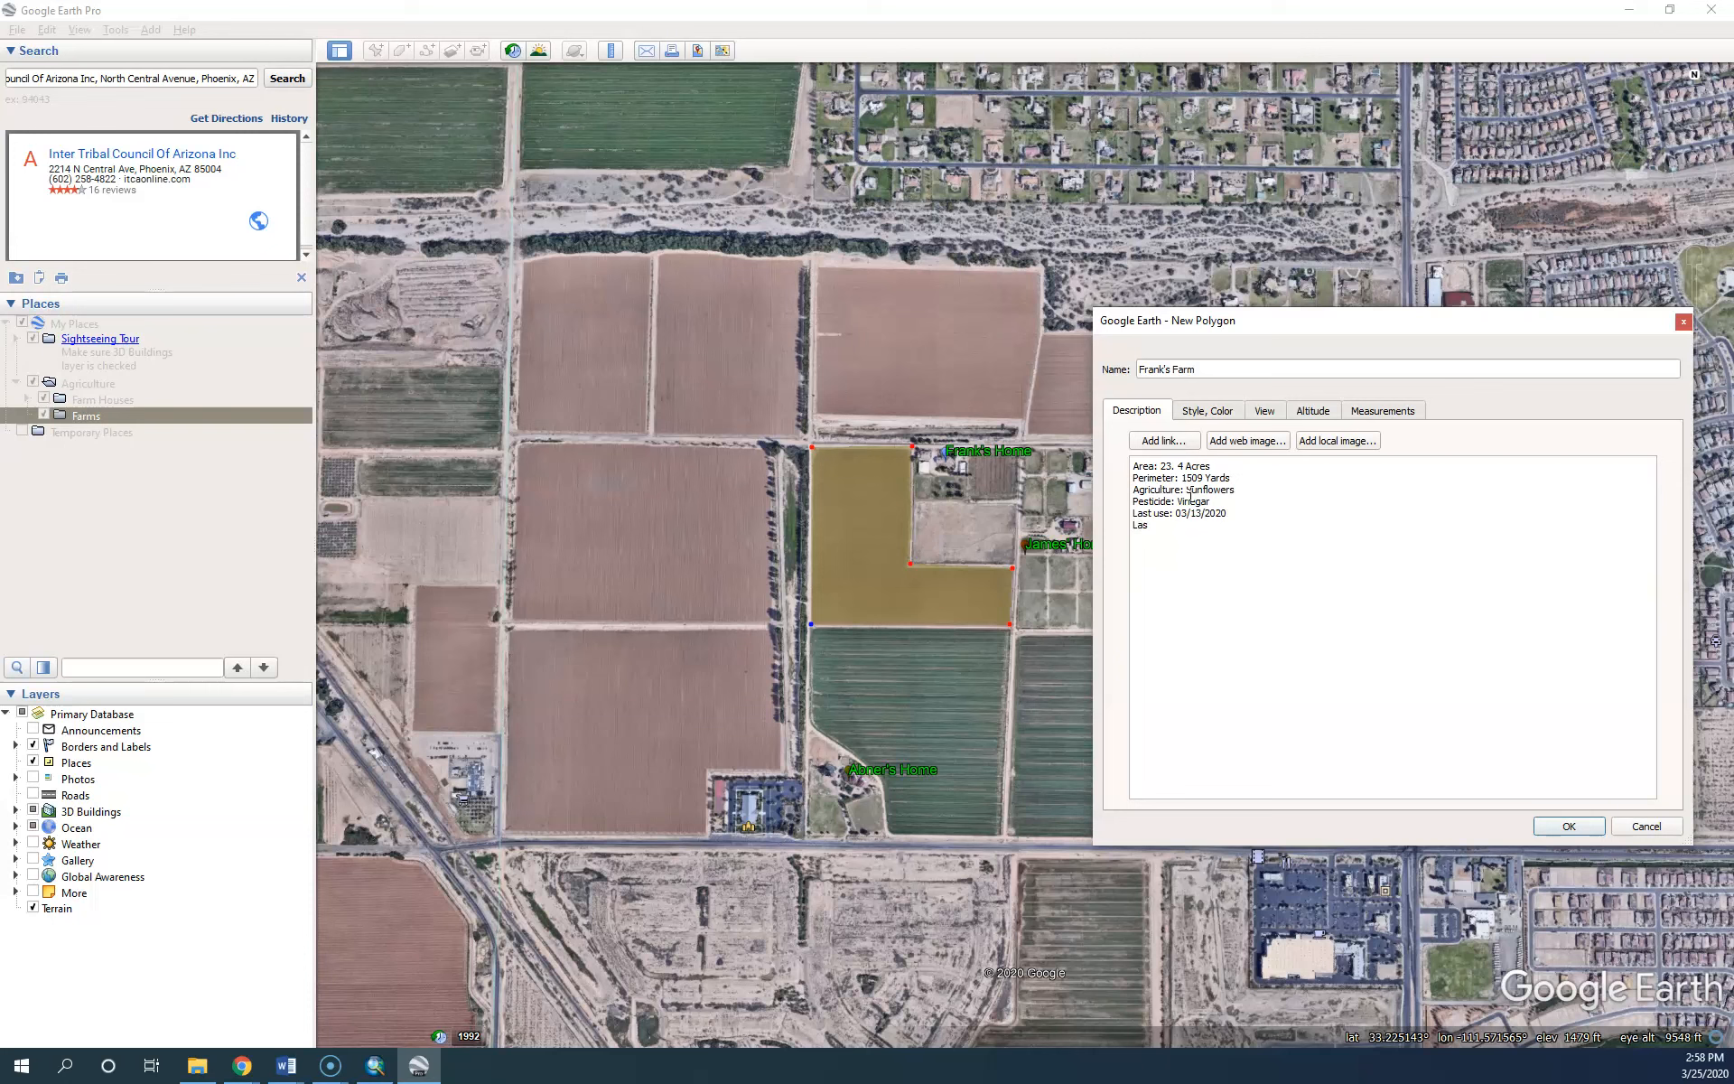
{"action": "type", "text": "Last upda"}
{"action": "type", "text": "ted: 03/25/2020"}
Insert the local Sunflower-field-Fargo-North-Dakota.jpg photo from Saved Pictures, then save the farm polygon
{"action": "left_click", "coordinate": [1352, 445]}
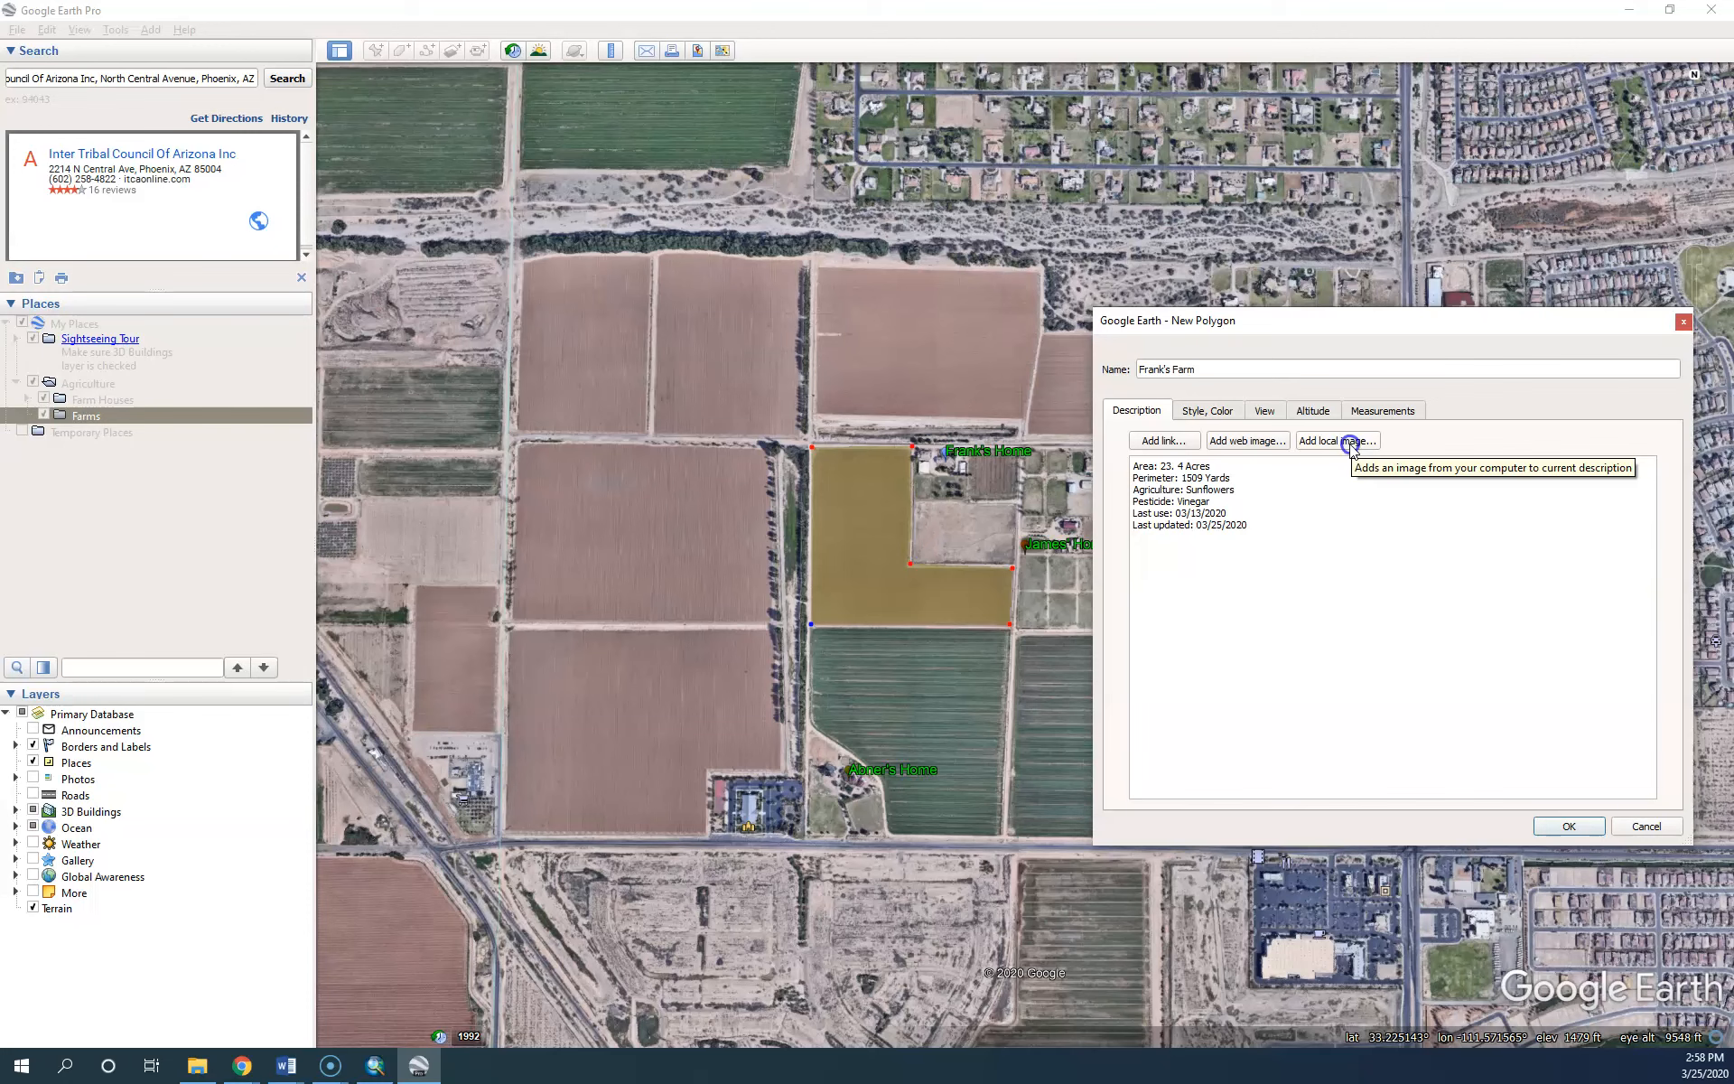
{"action": "double_click", "coordinate": [1176, 476]}
{"action": "left_click", "coordinate": [1067, 483]}
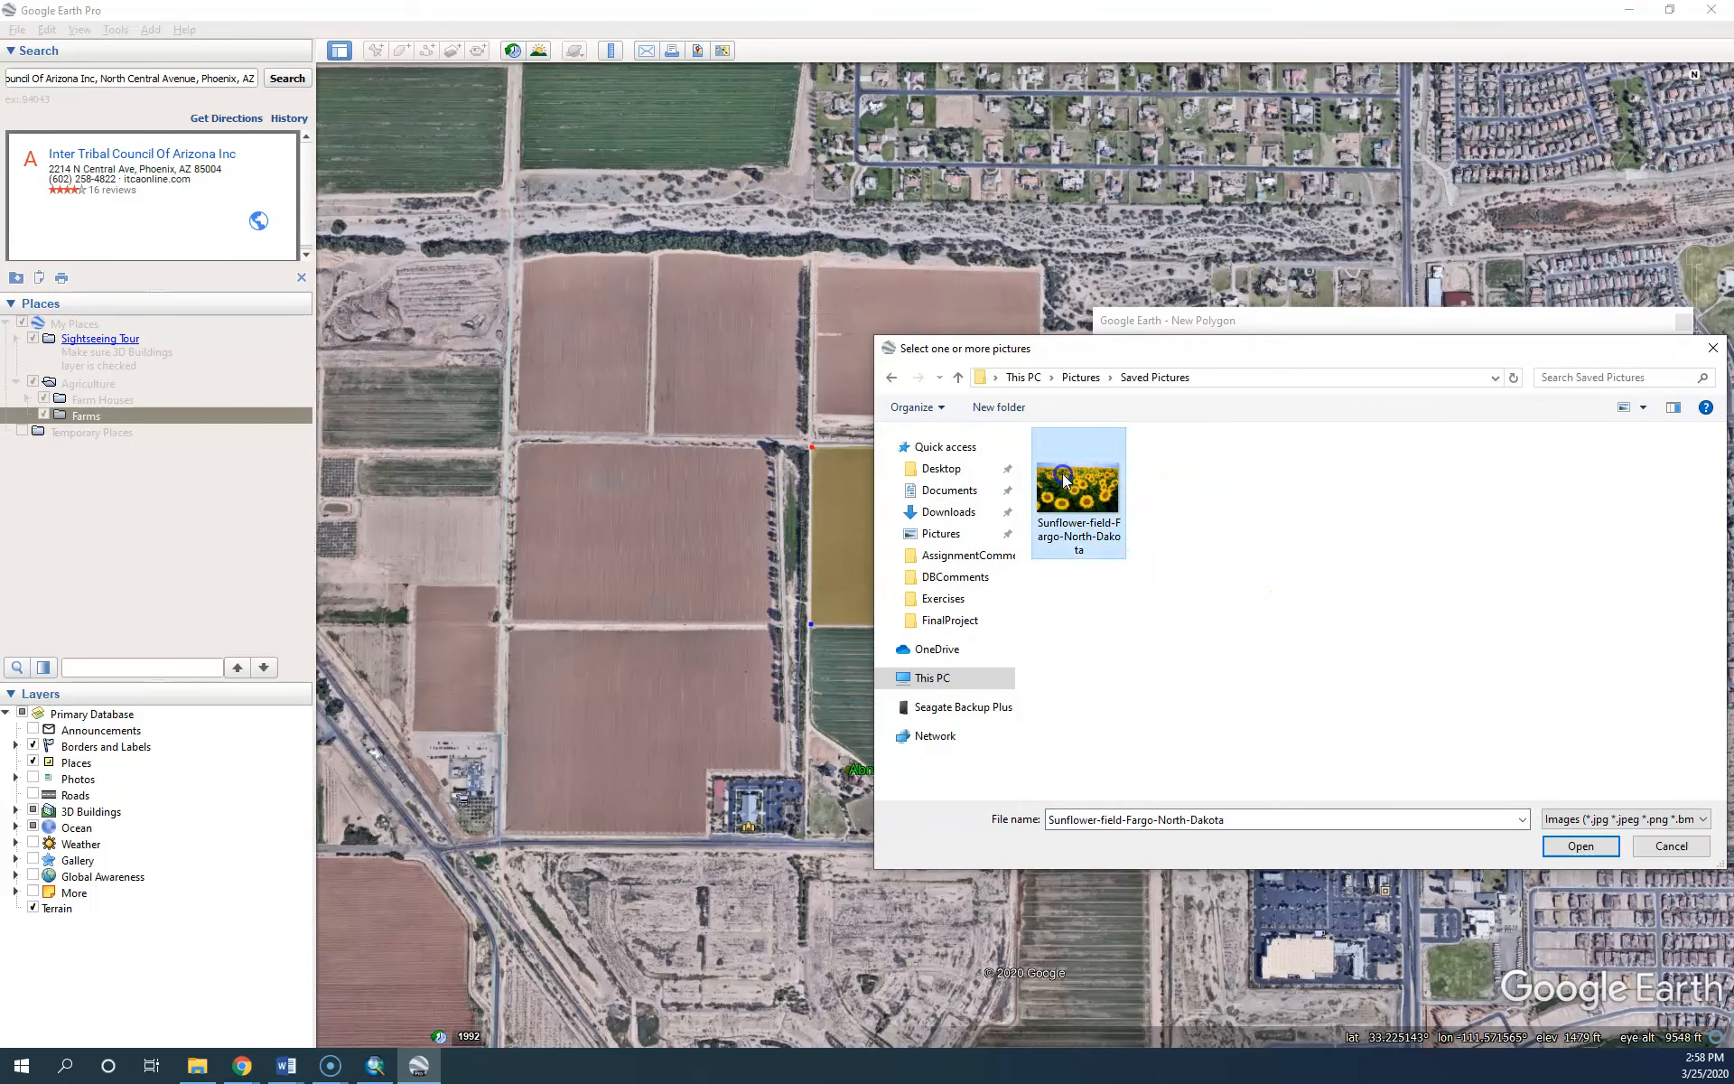
{"action": "left_click", "coordinate": [1579, 846]}
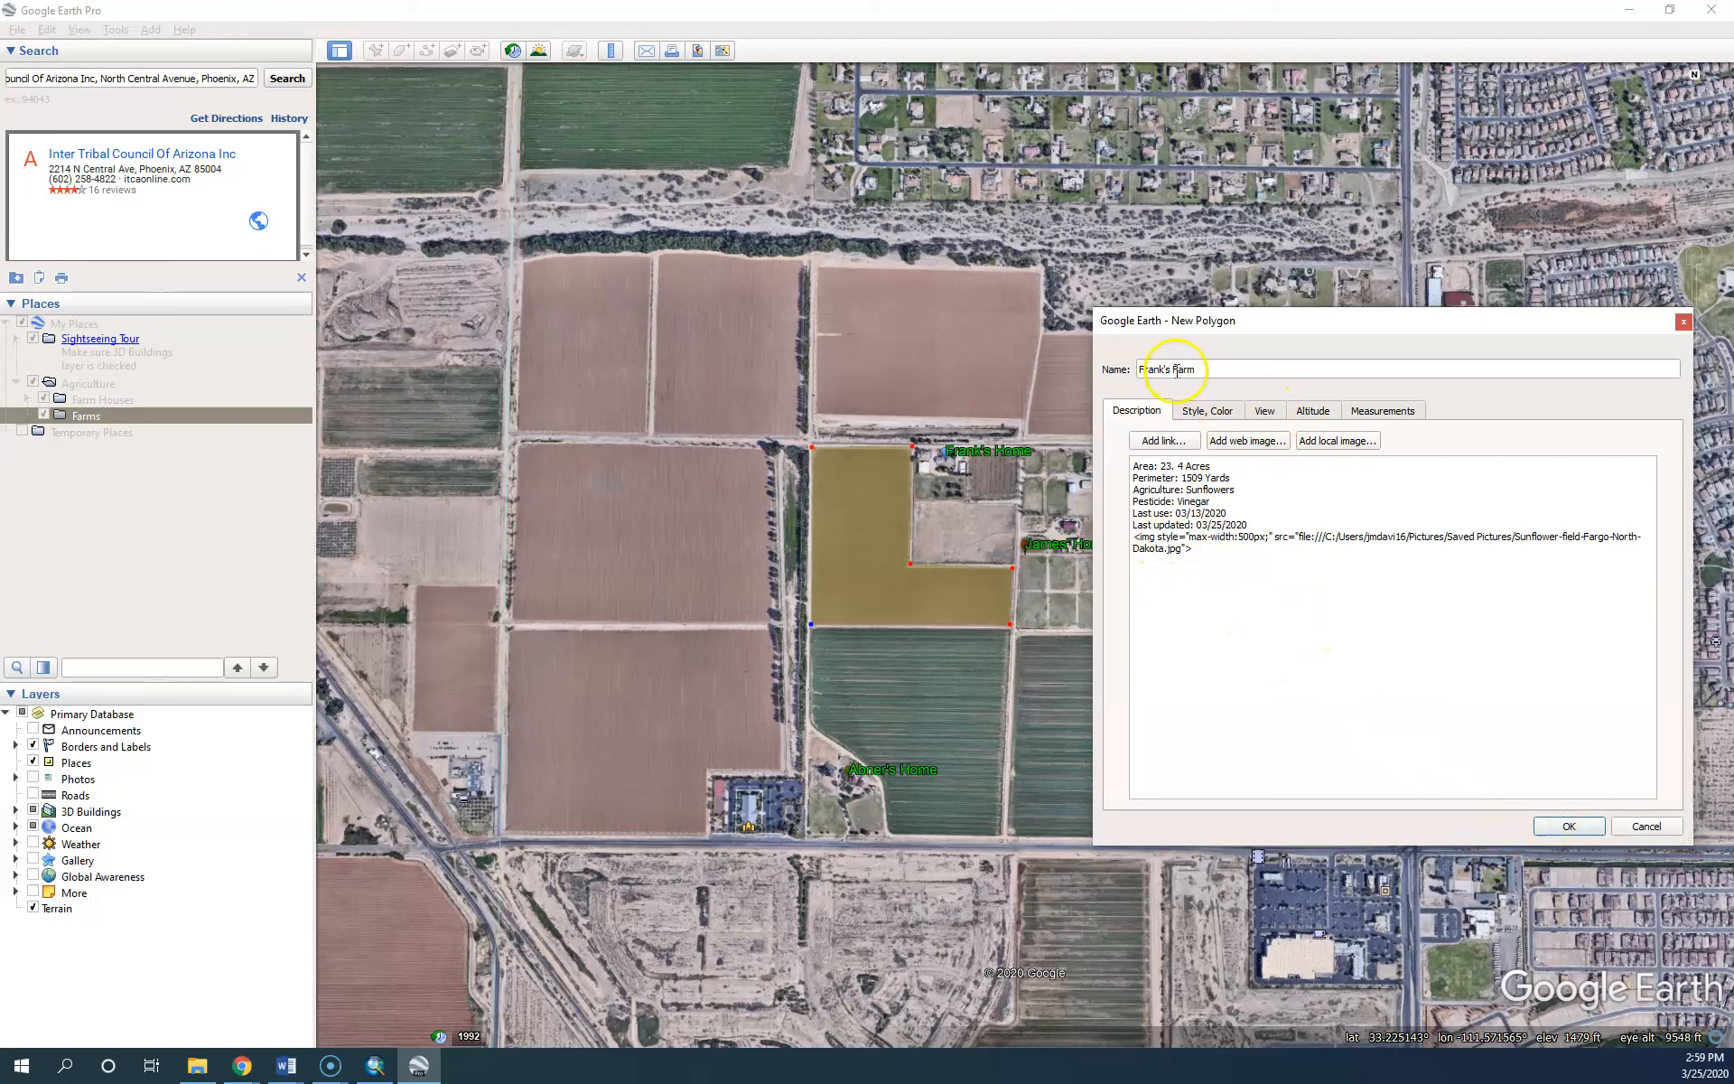
{"action": "left_click", "coordinate": [1569, 826]}
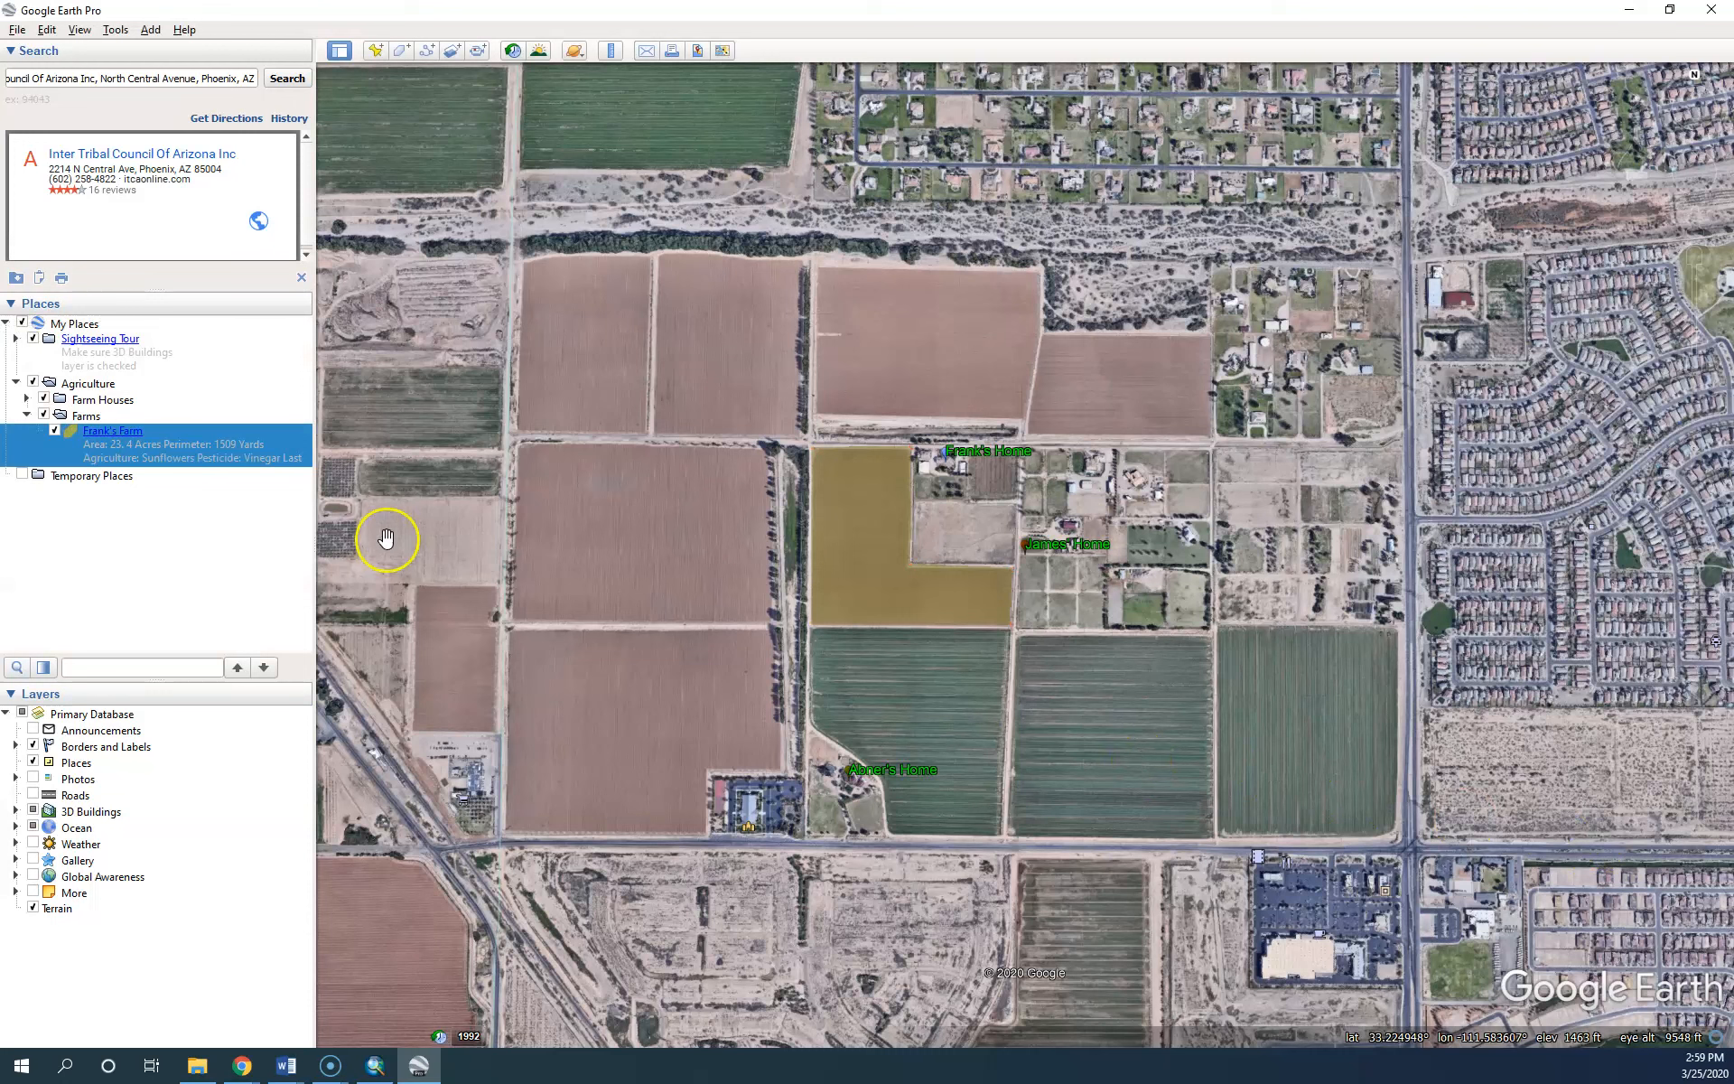
Review Frank's Farm's sunflower balloon and Frank's Home's info balloon, then bring up Frank's Farm's options
{"action": "left_click", "coordinate": [111, 431]}
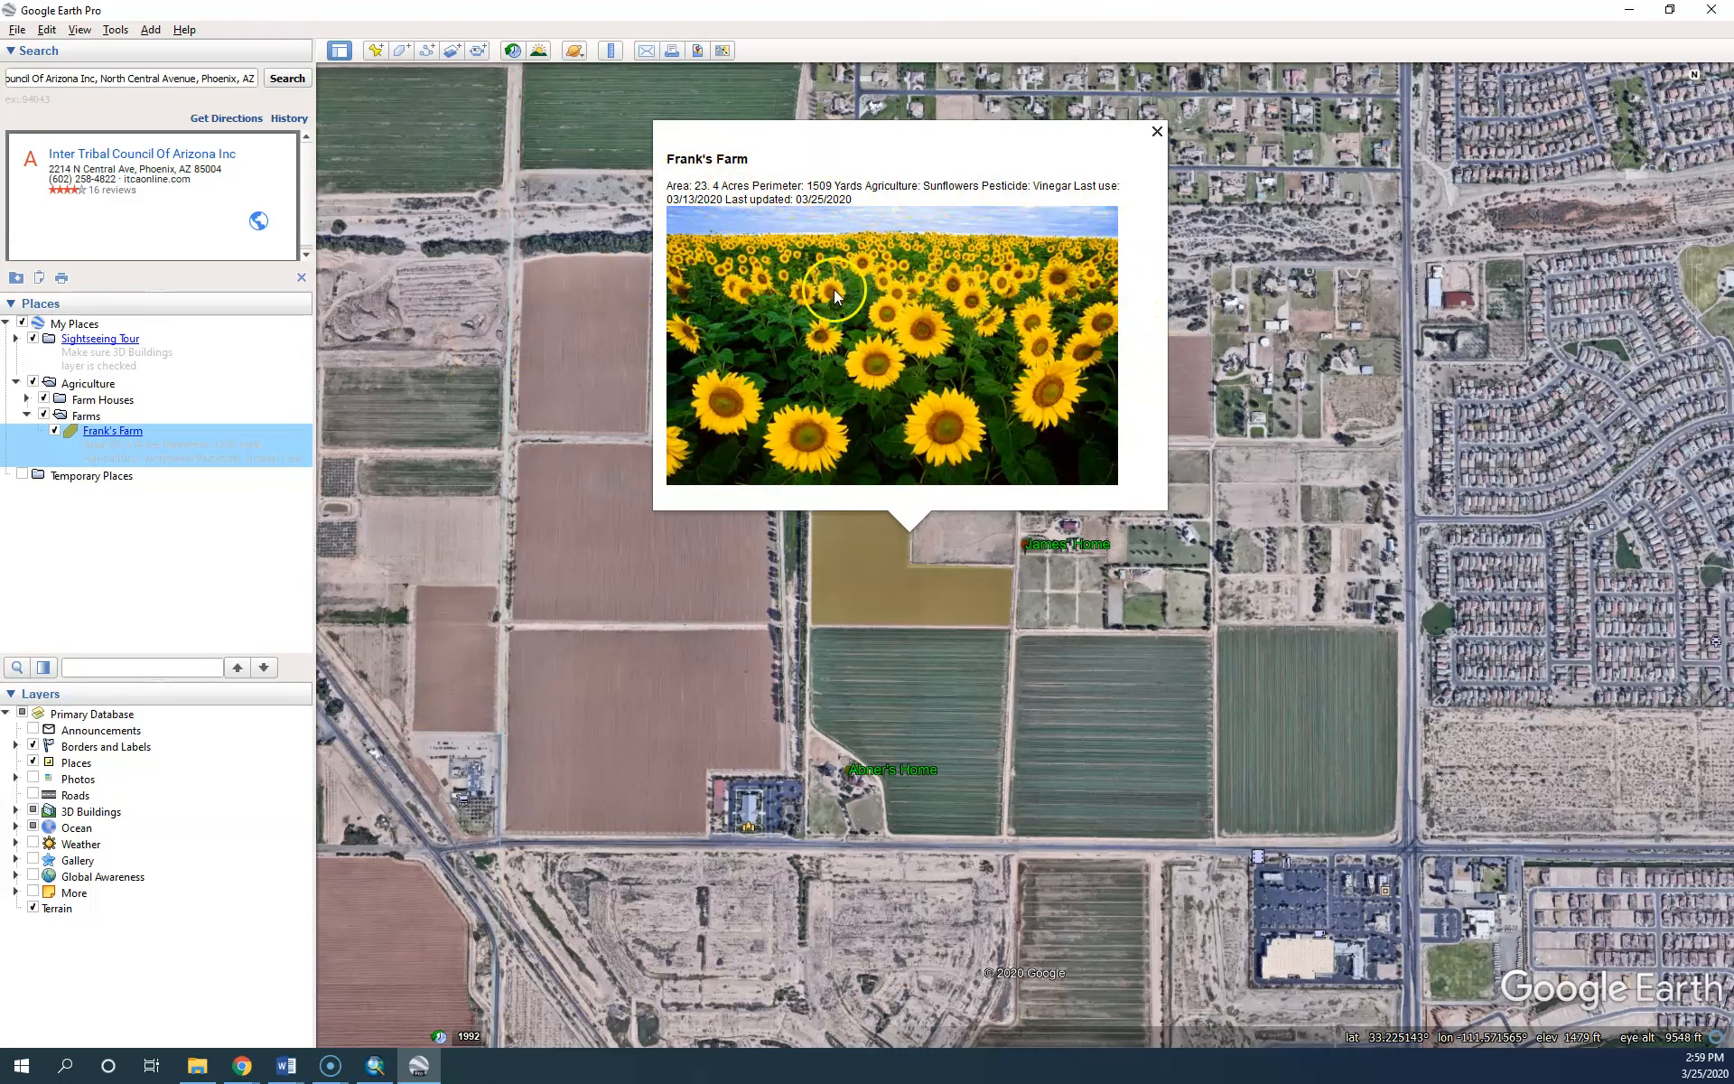
{"action": "left_click", "coordinate": [1157, 132]}
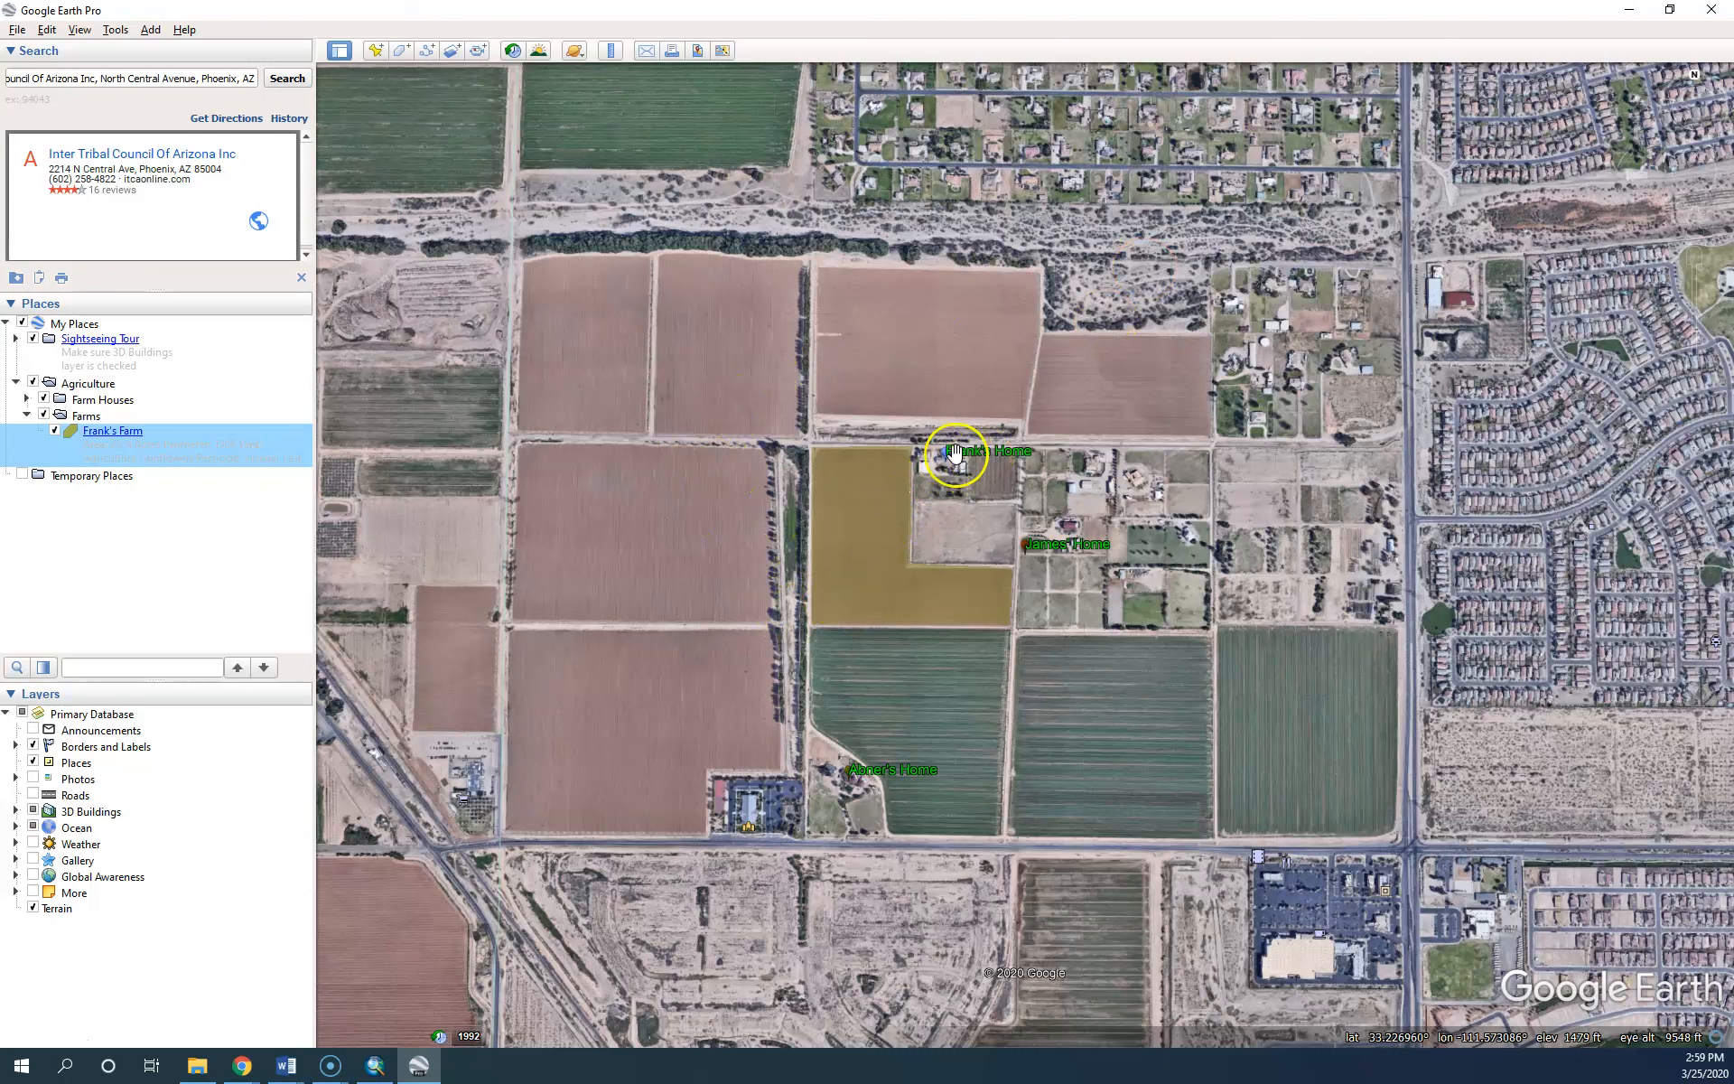
{"action": "left_click", "coordinate": [960, 454]}
{"action": "left_click", "coordinate": [963, 450]}
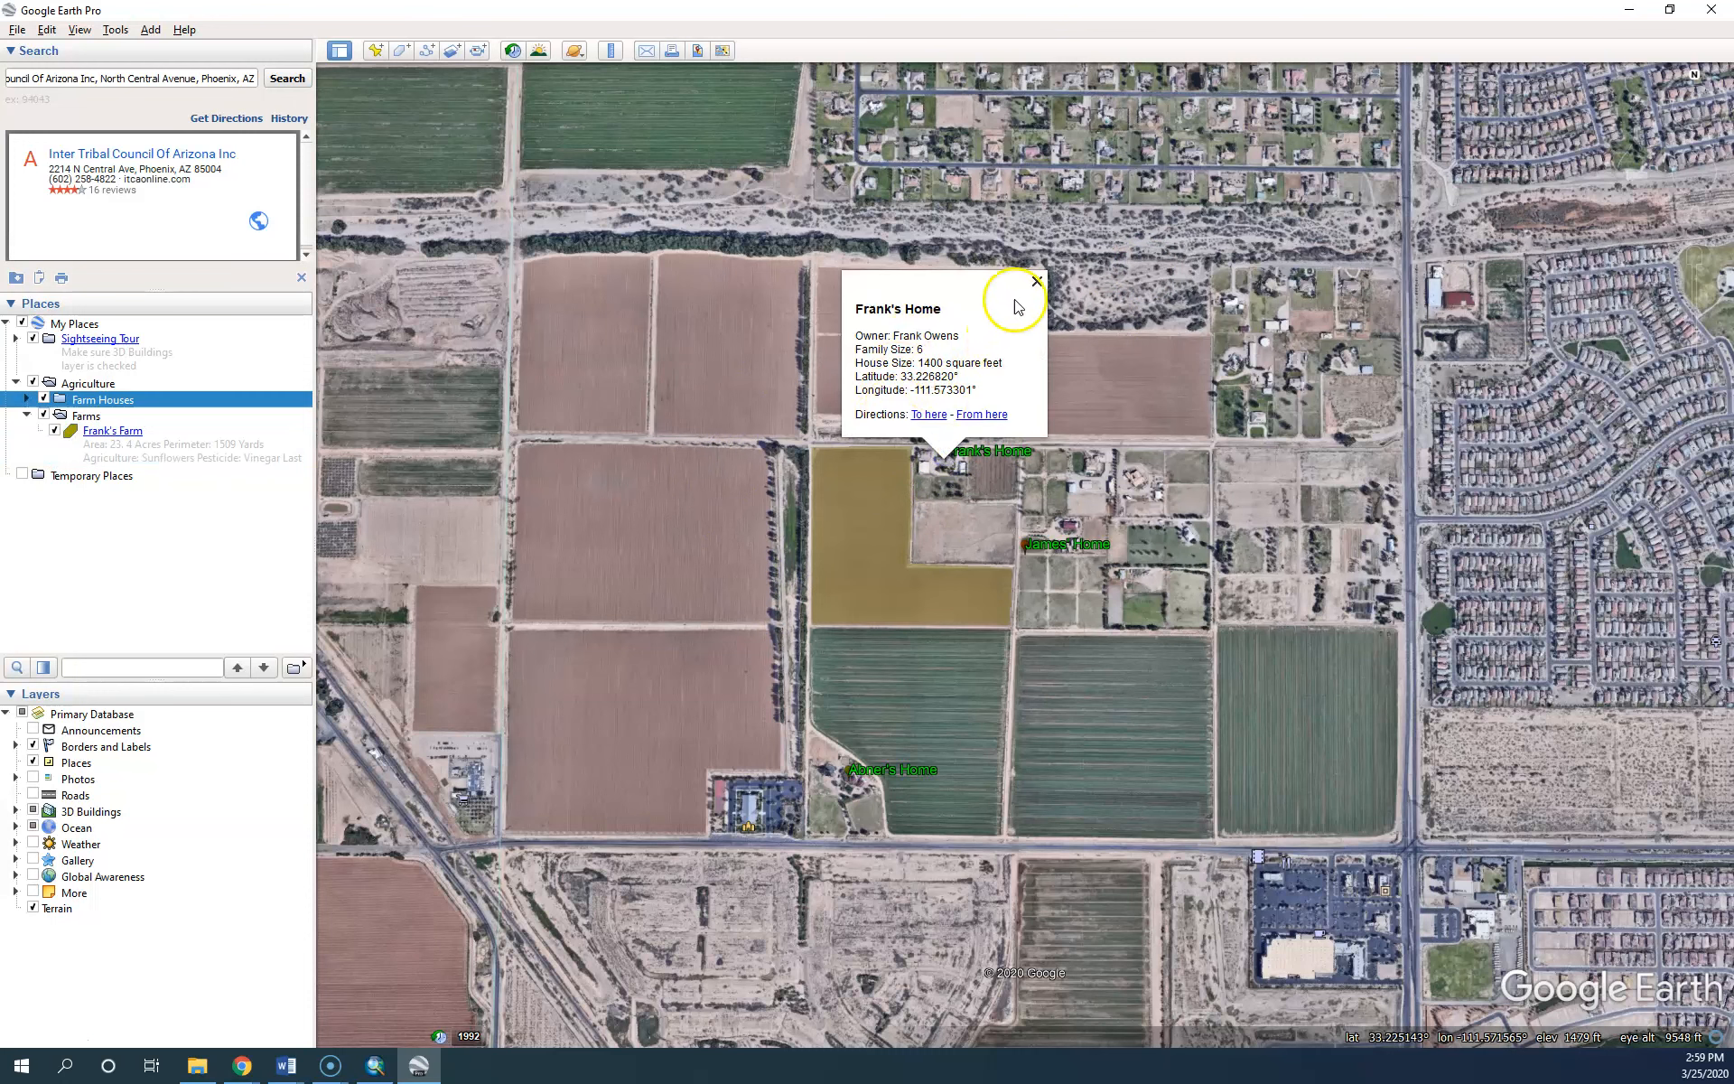
{"action": "left_click", "coordinate": [1035, 283]}
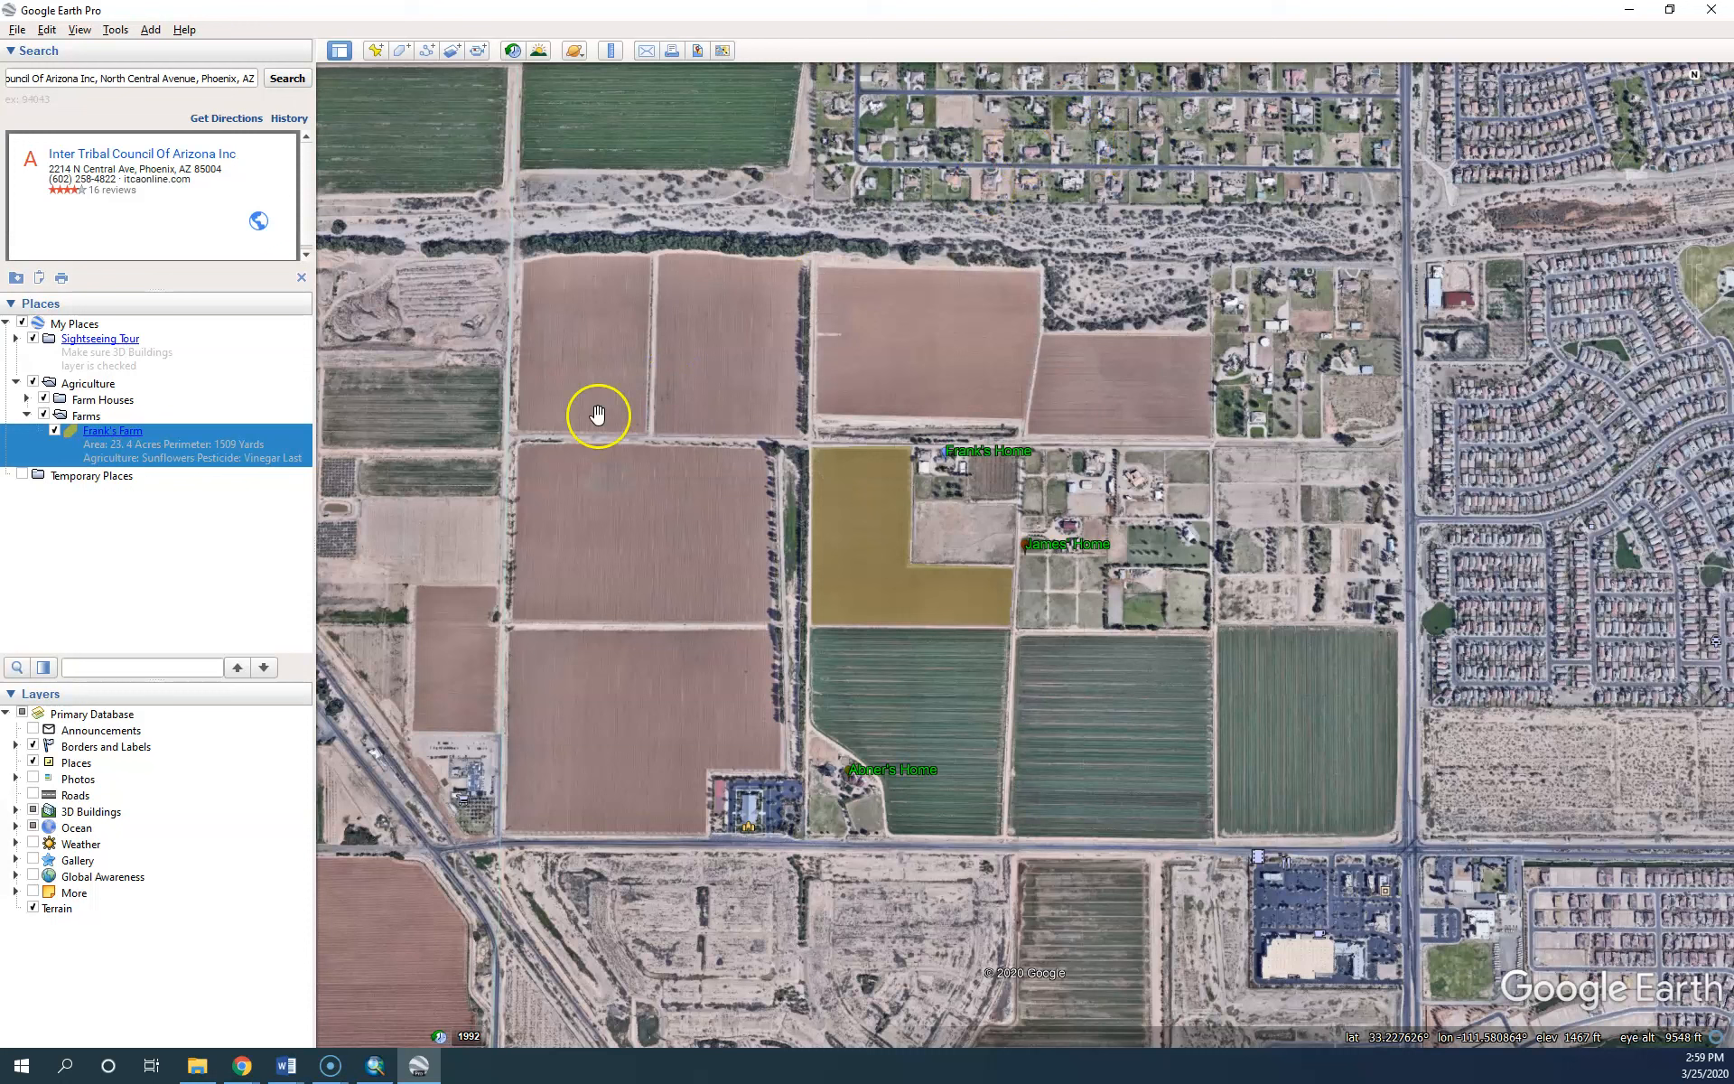
{"action": "right_click", "coordinate": [104, 438]}
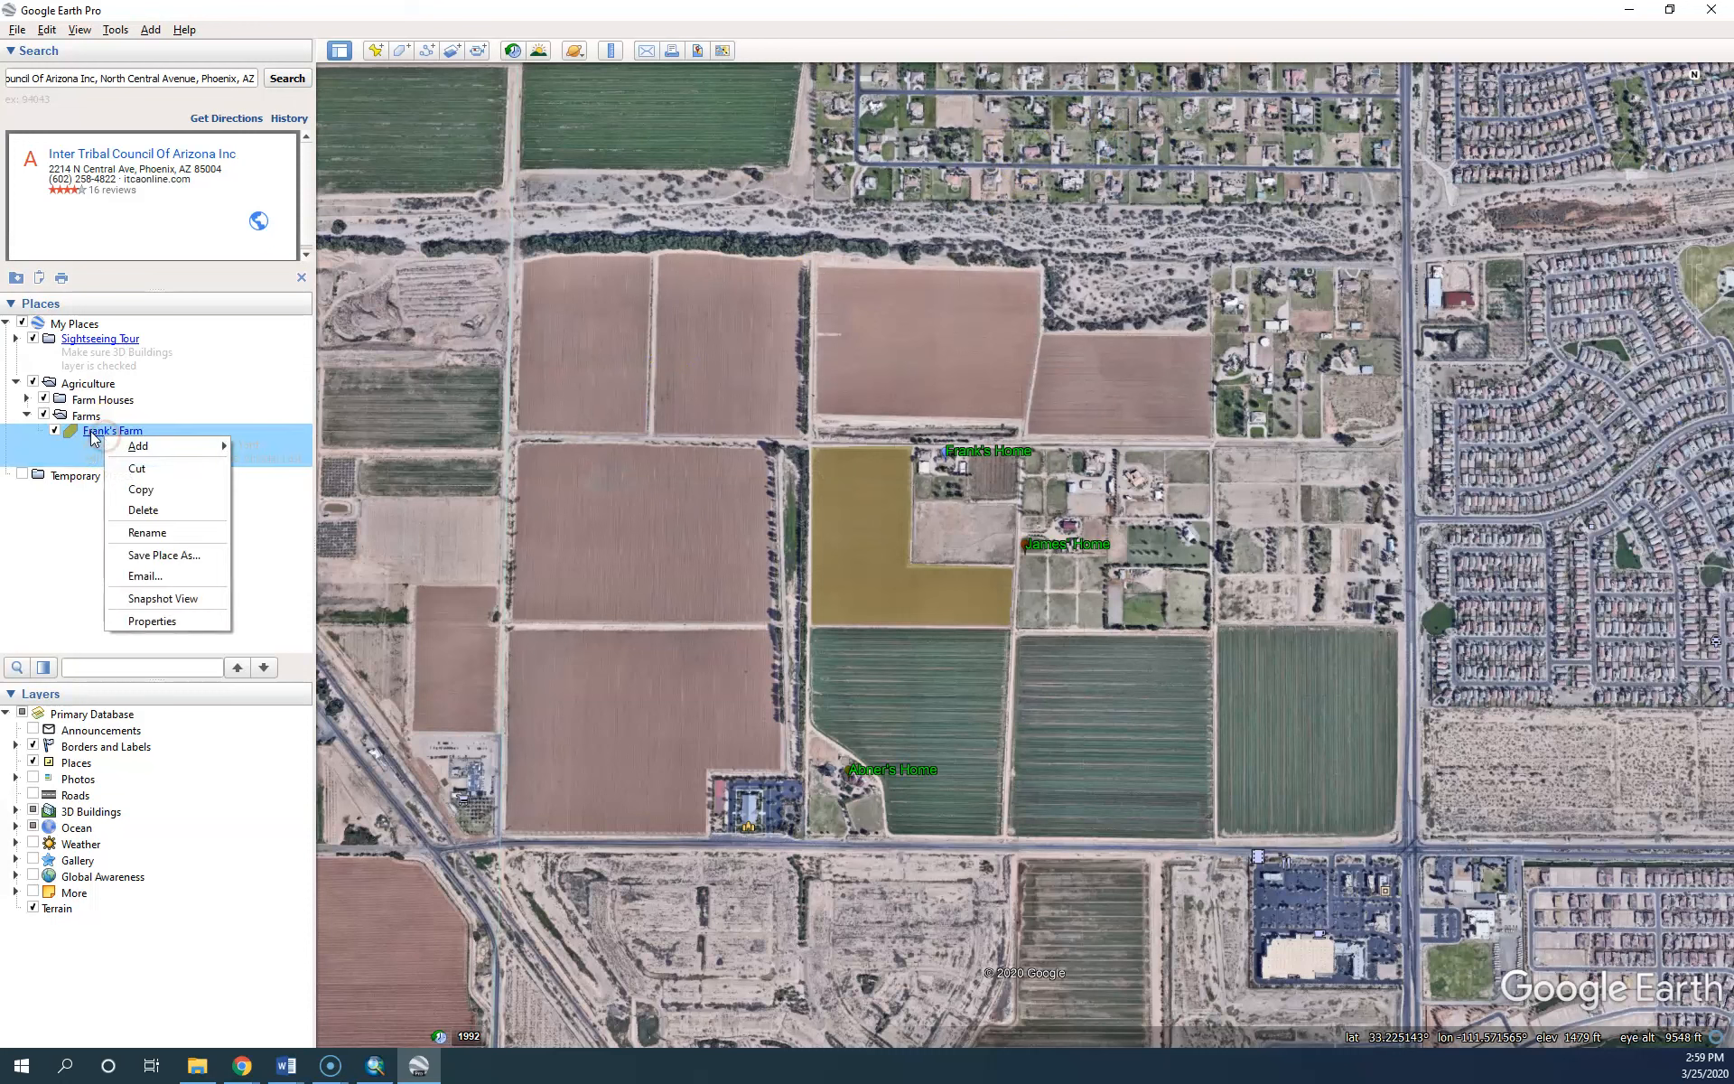
Insert <br> line breaks after the area line and the next description line, then check the balloon
{"action": "left_click", "coordinate": [144, 620]}
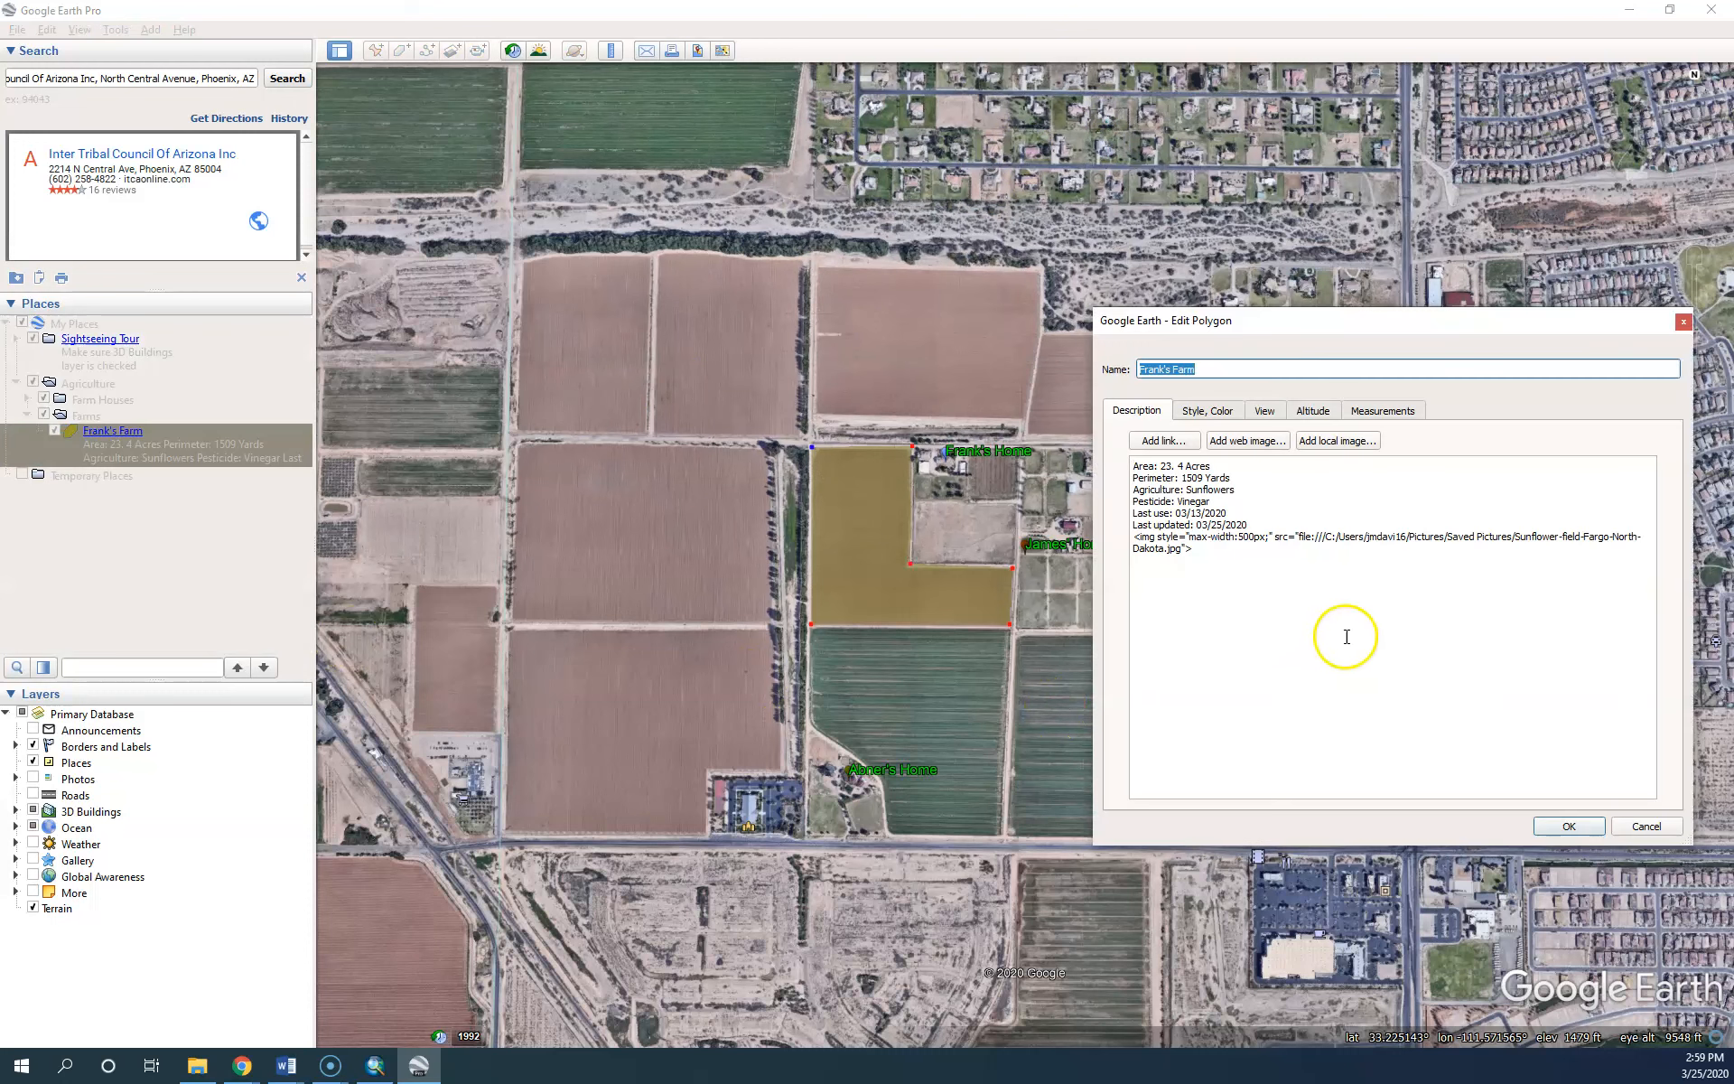
{"action": "left_click", "coordinate": [1230, 462]}
{"action": "type", "text": "<br>"}
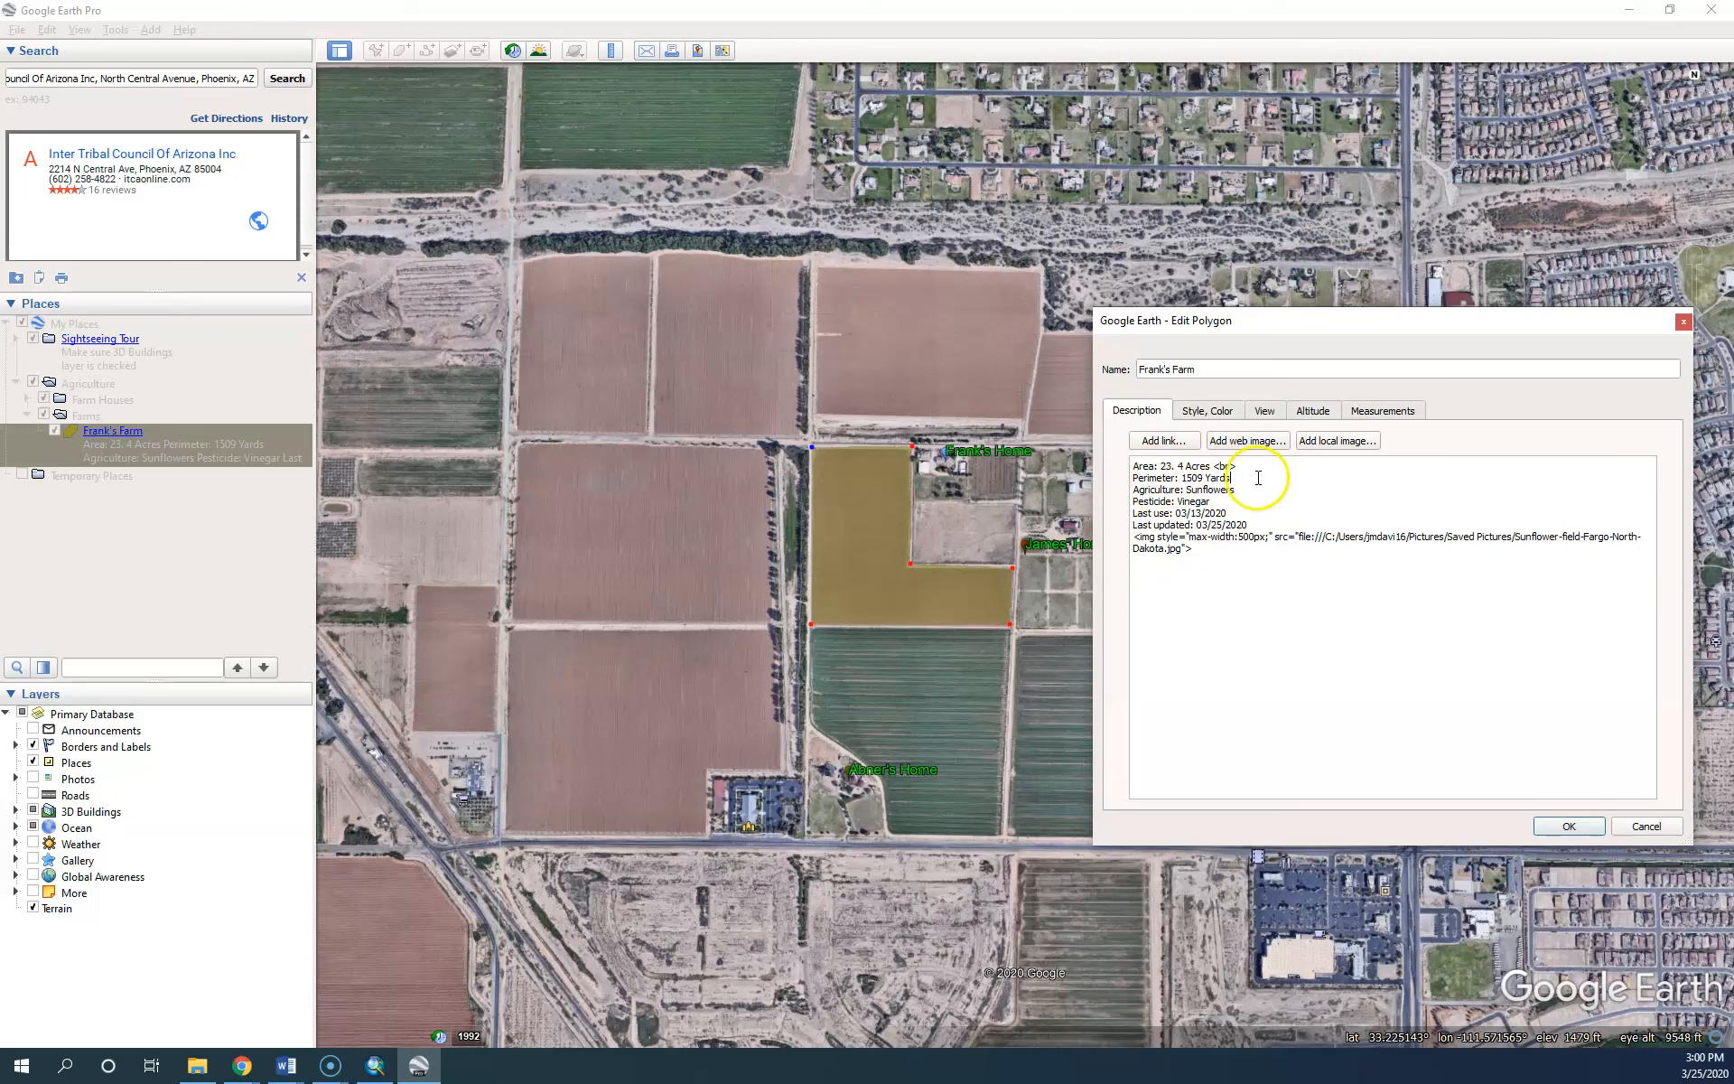
{"action": "left_click", "coordinate": [1255, 488]}
{"action": "type", "text": "<br>"}
{"action": "key", "text": "Down"}
{"action": "type", "text": "<br>"}
{"action": "left_click", "coordinate": [1555, 825]}
{"action": "left_click", "coordinate": [854, 524]}
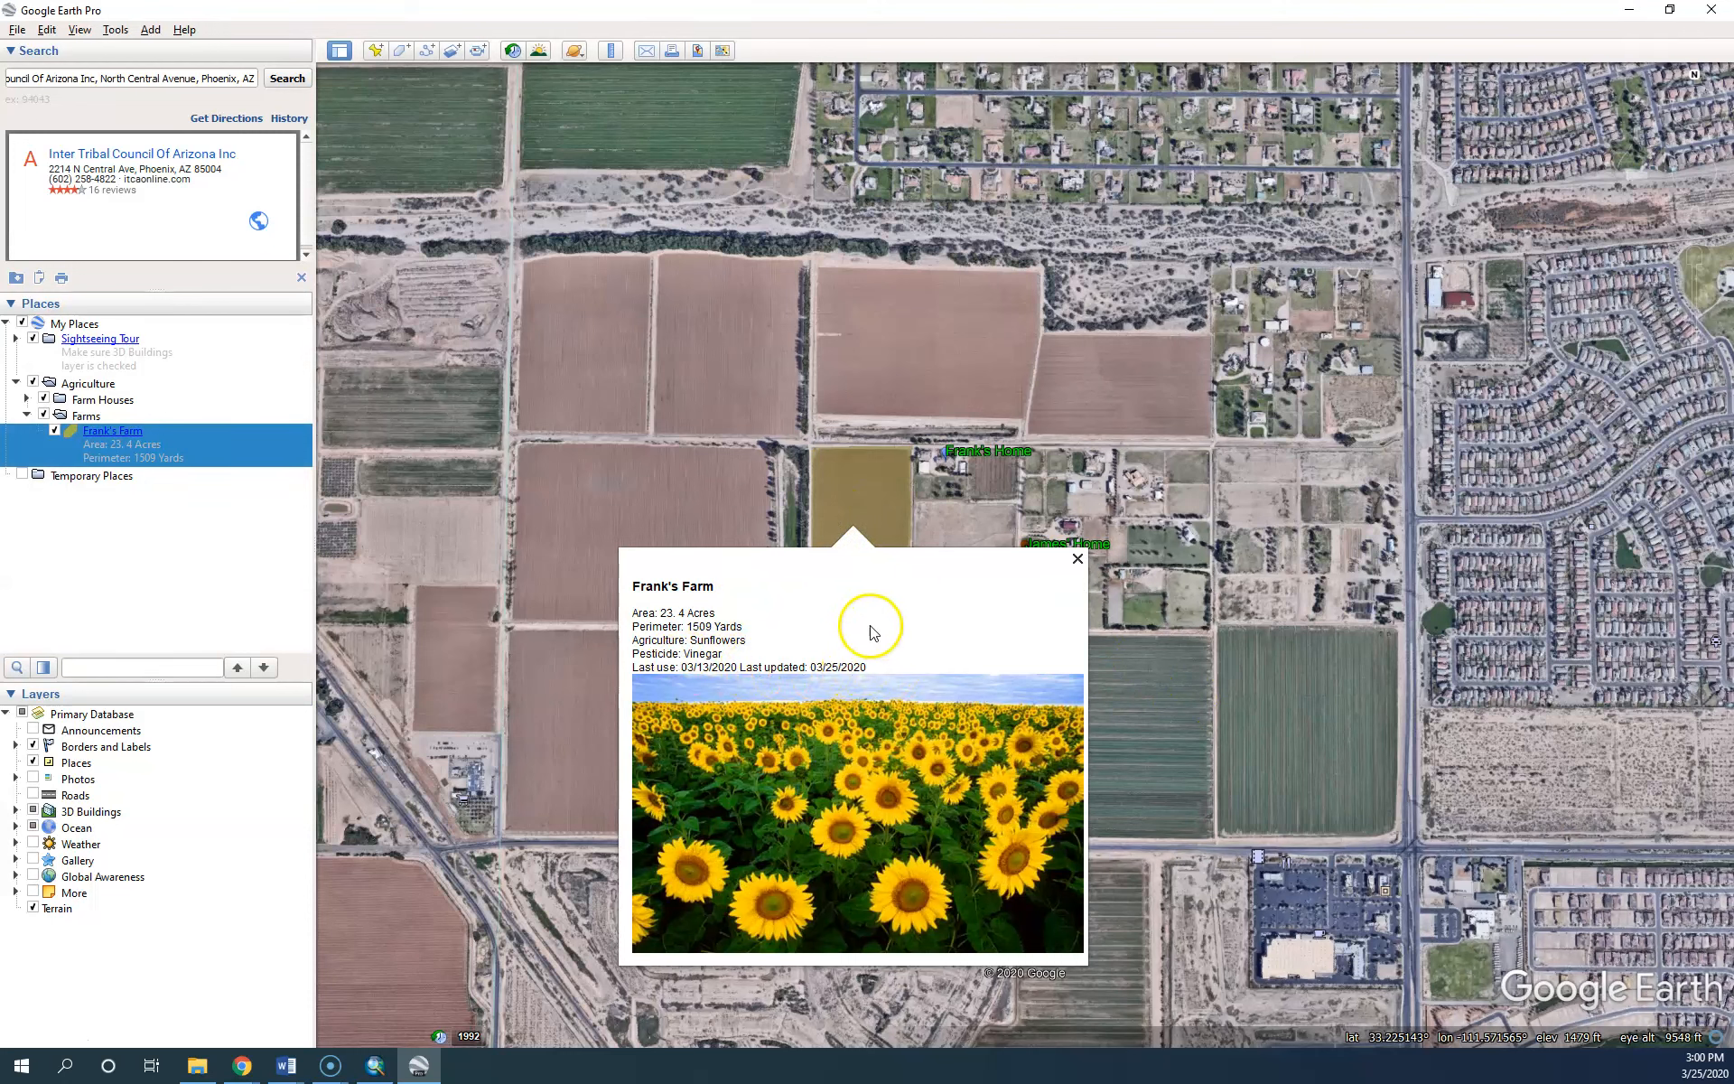
{"action": "left_click", "coordinate": [1077, 559]}
Add a <br> after the Last use date and confirm each detail shows on its own line
{"action": "right_click", "coordinate": [847, 521]}
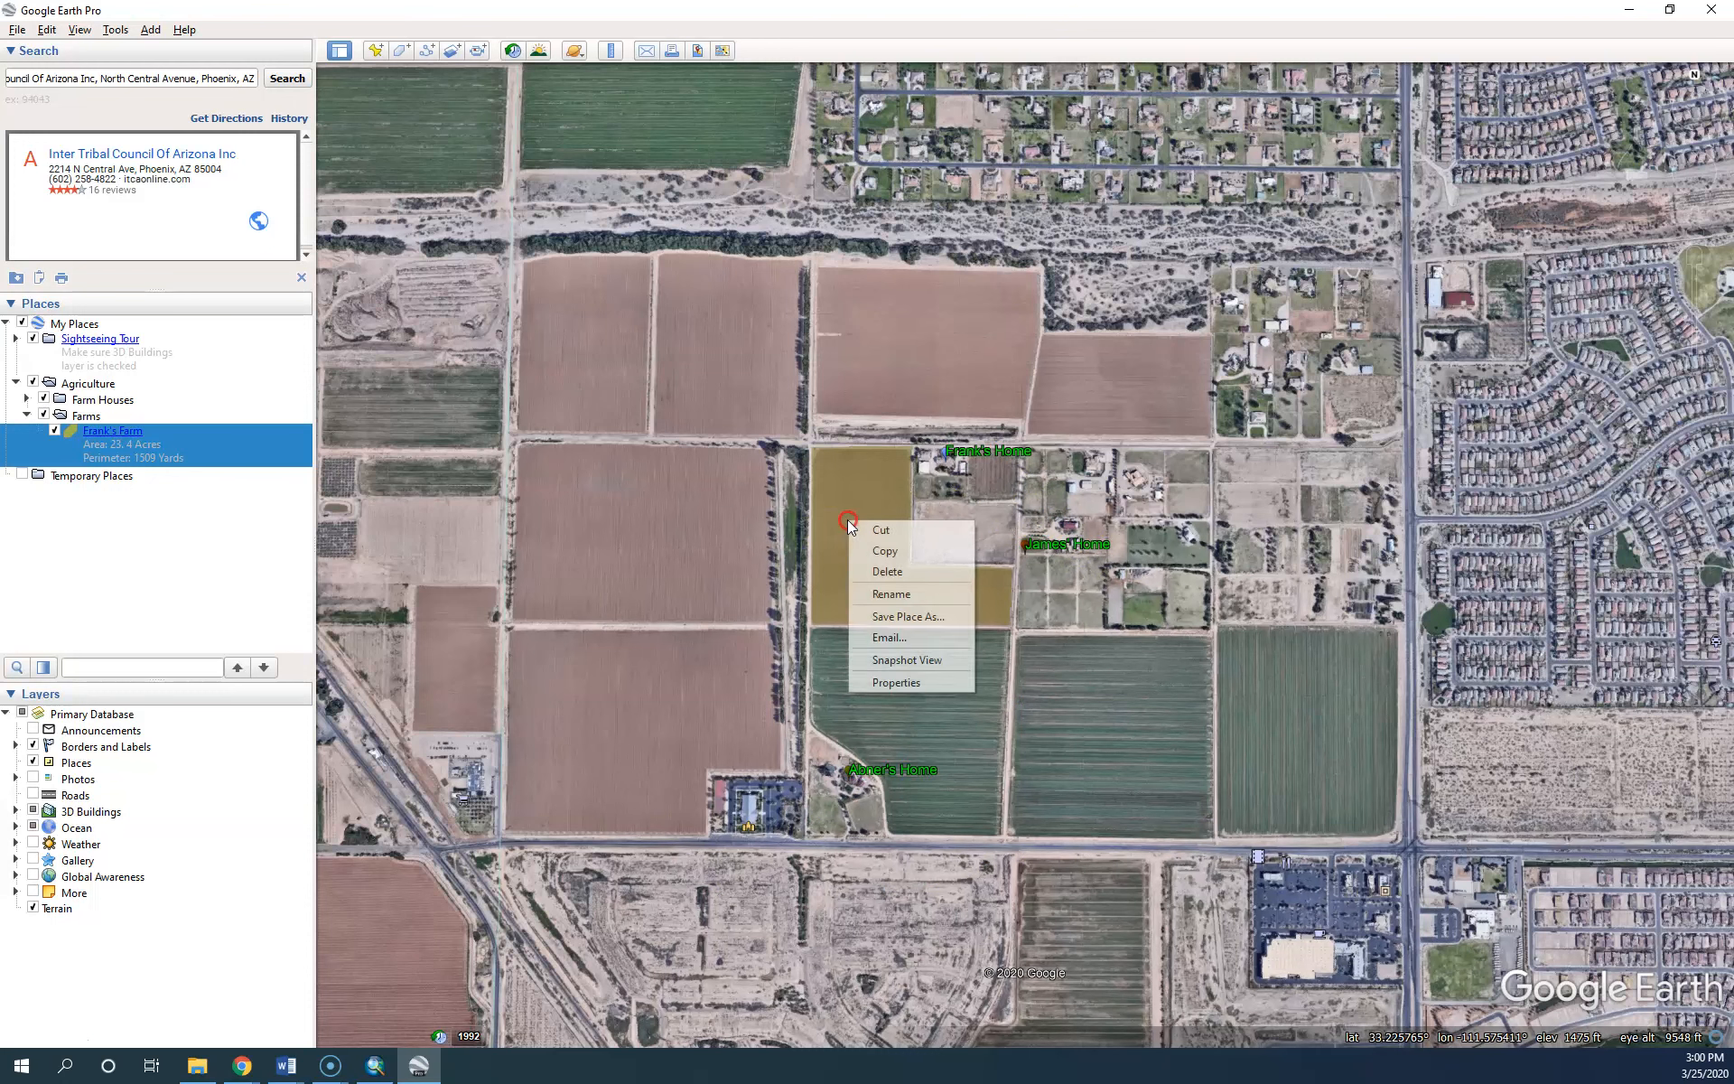
{"action": "left_click", "coordinate": [894, 683]}
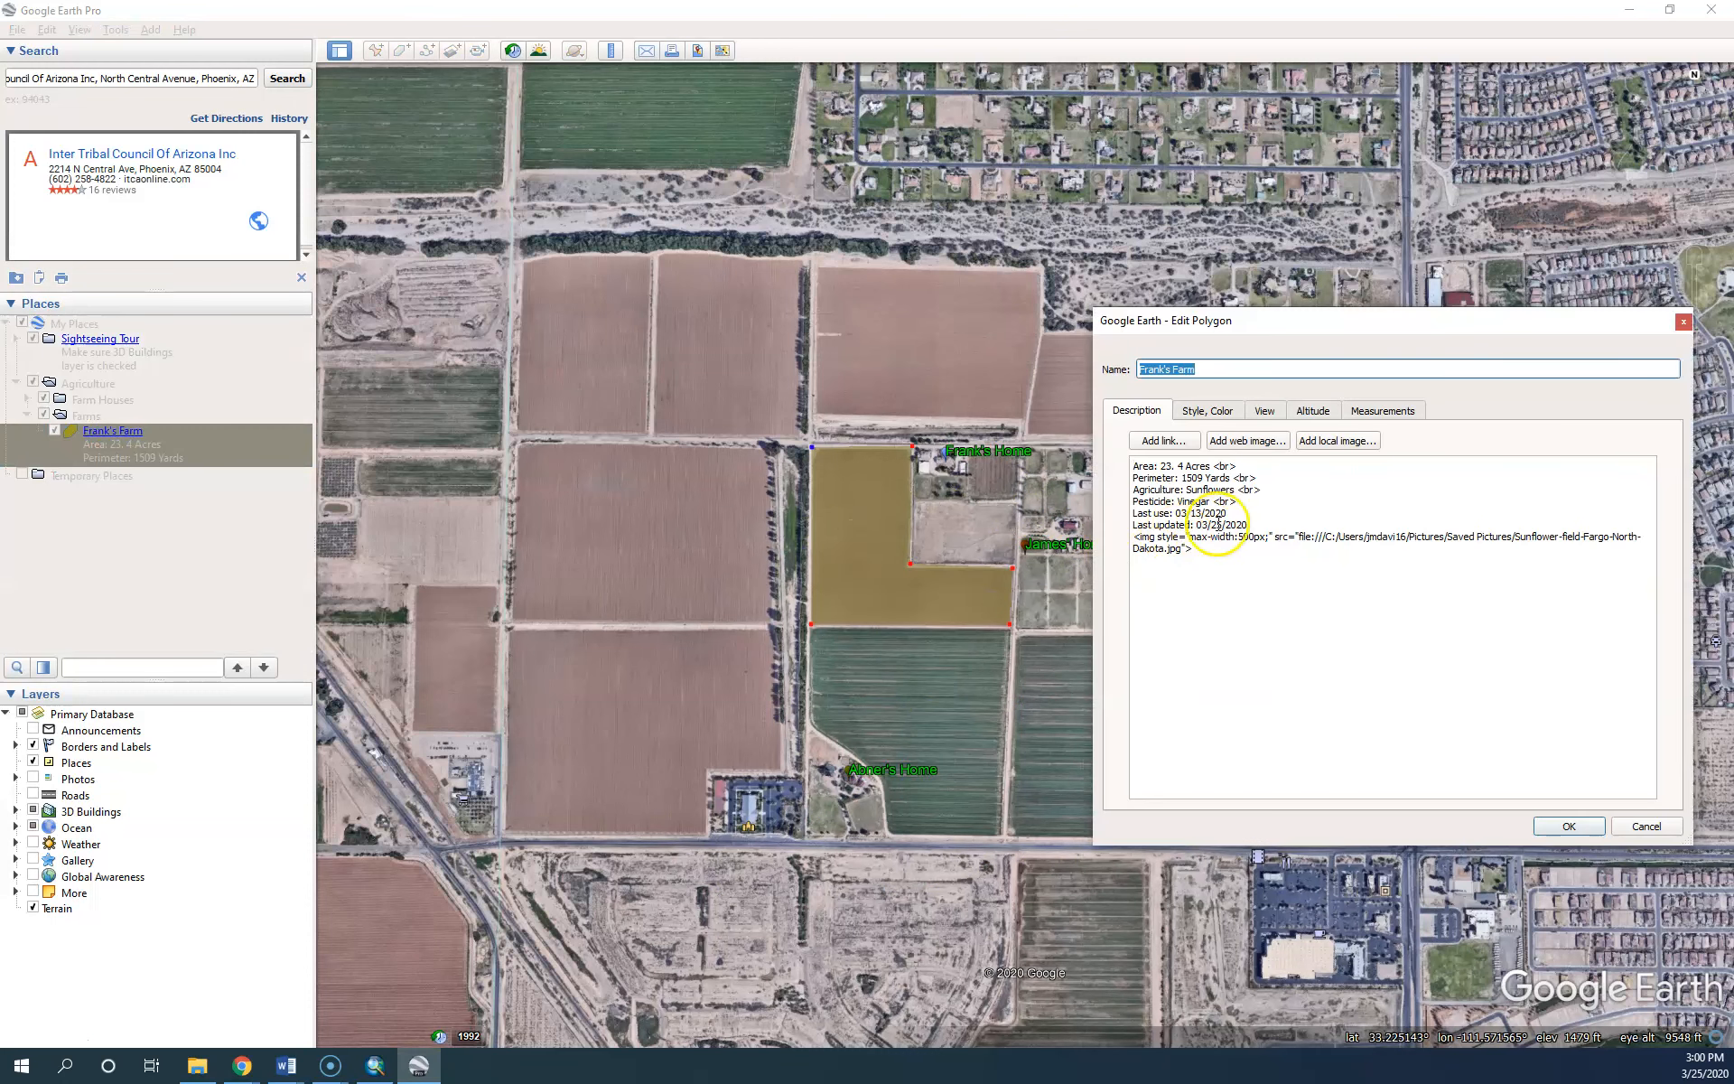
{"action": "left_click", "coordinate": [1246, 514]}
{"action": "type", "text": "<br>"}
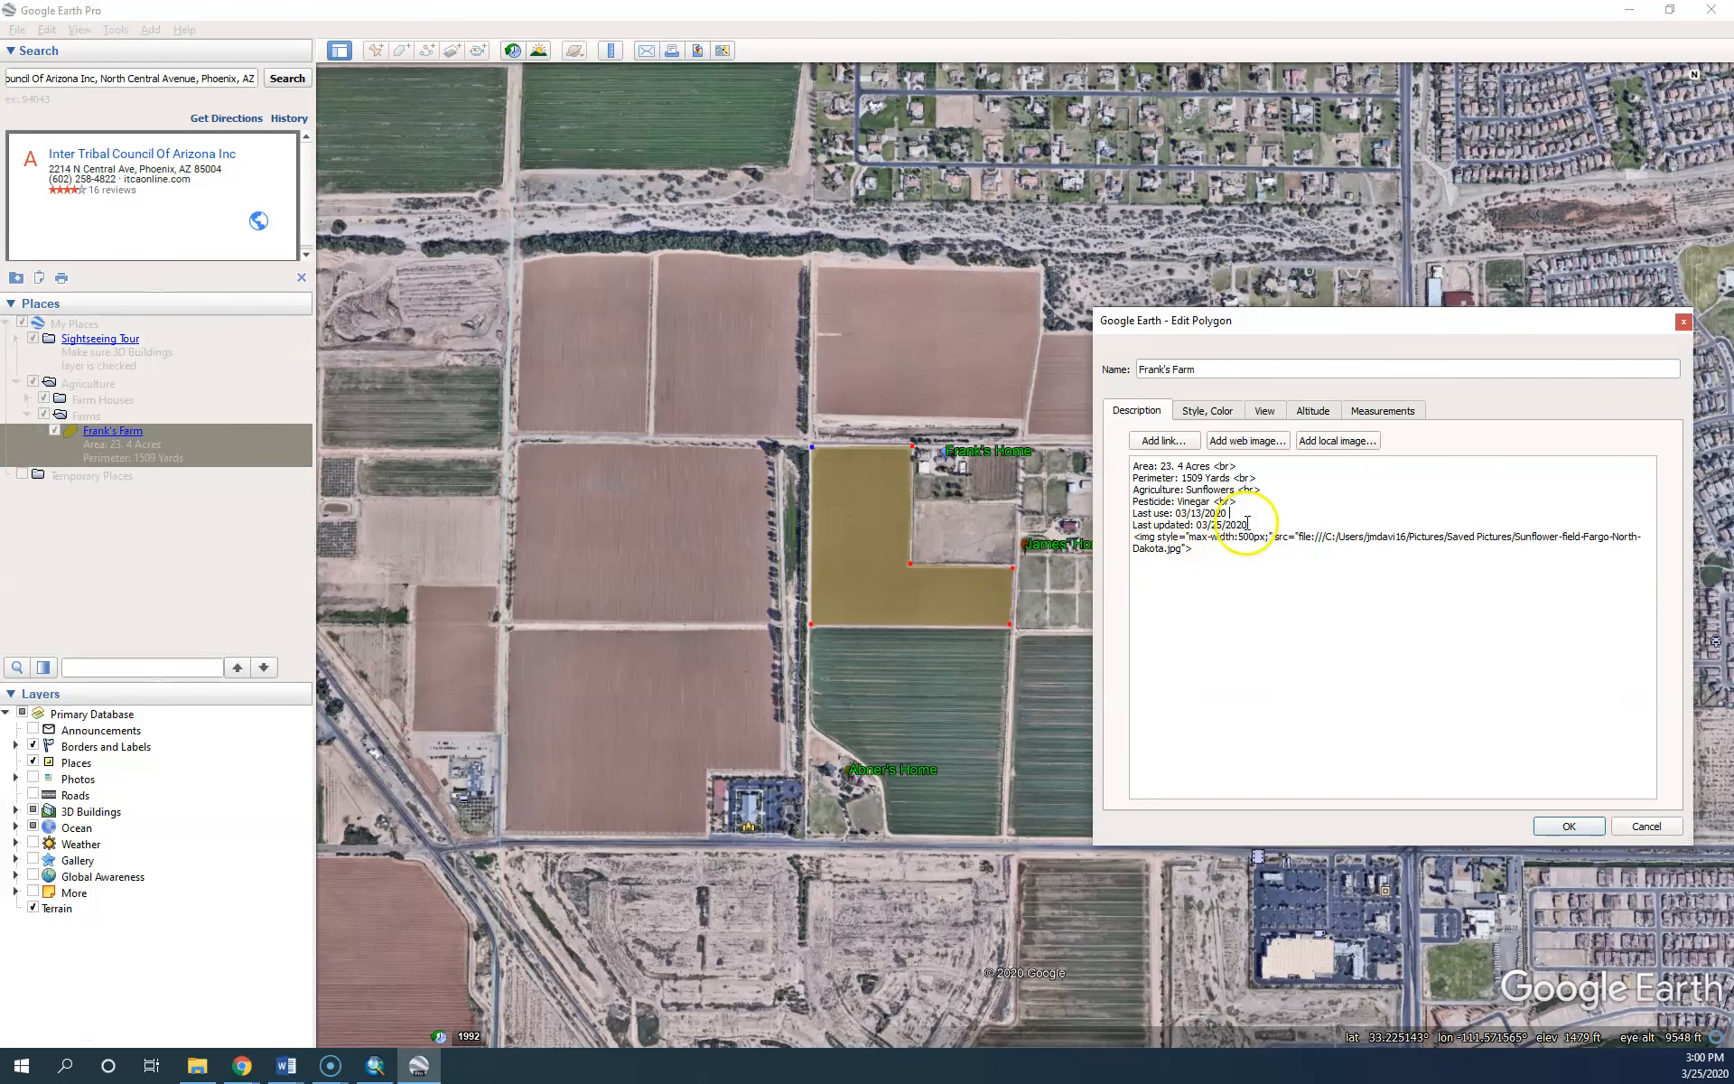
{"action": "left_click", "coordinate": [1278, 531]}
{"action": "left_click", "coordinate": [1556, 823]}
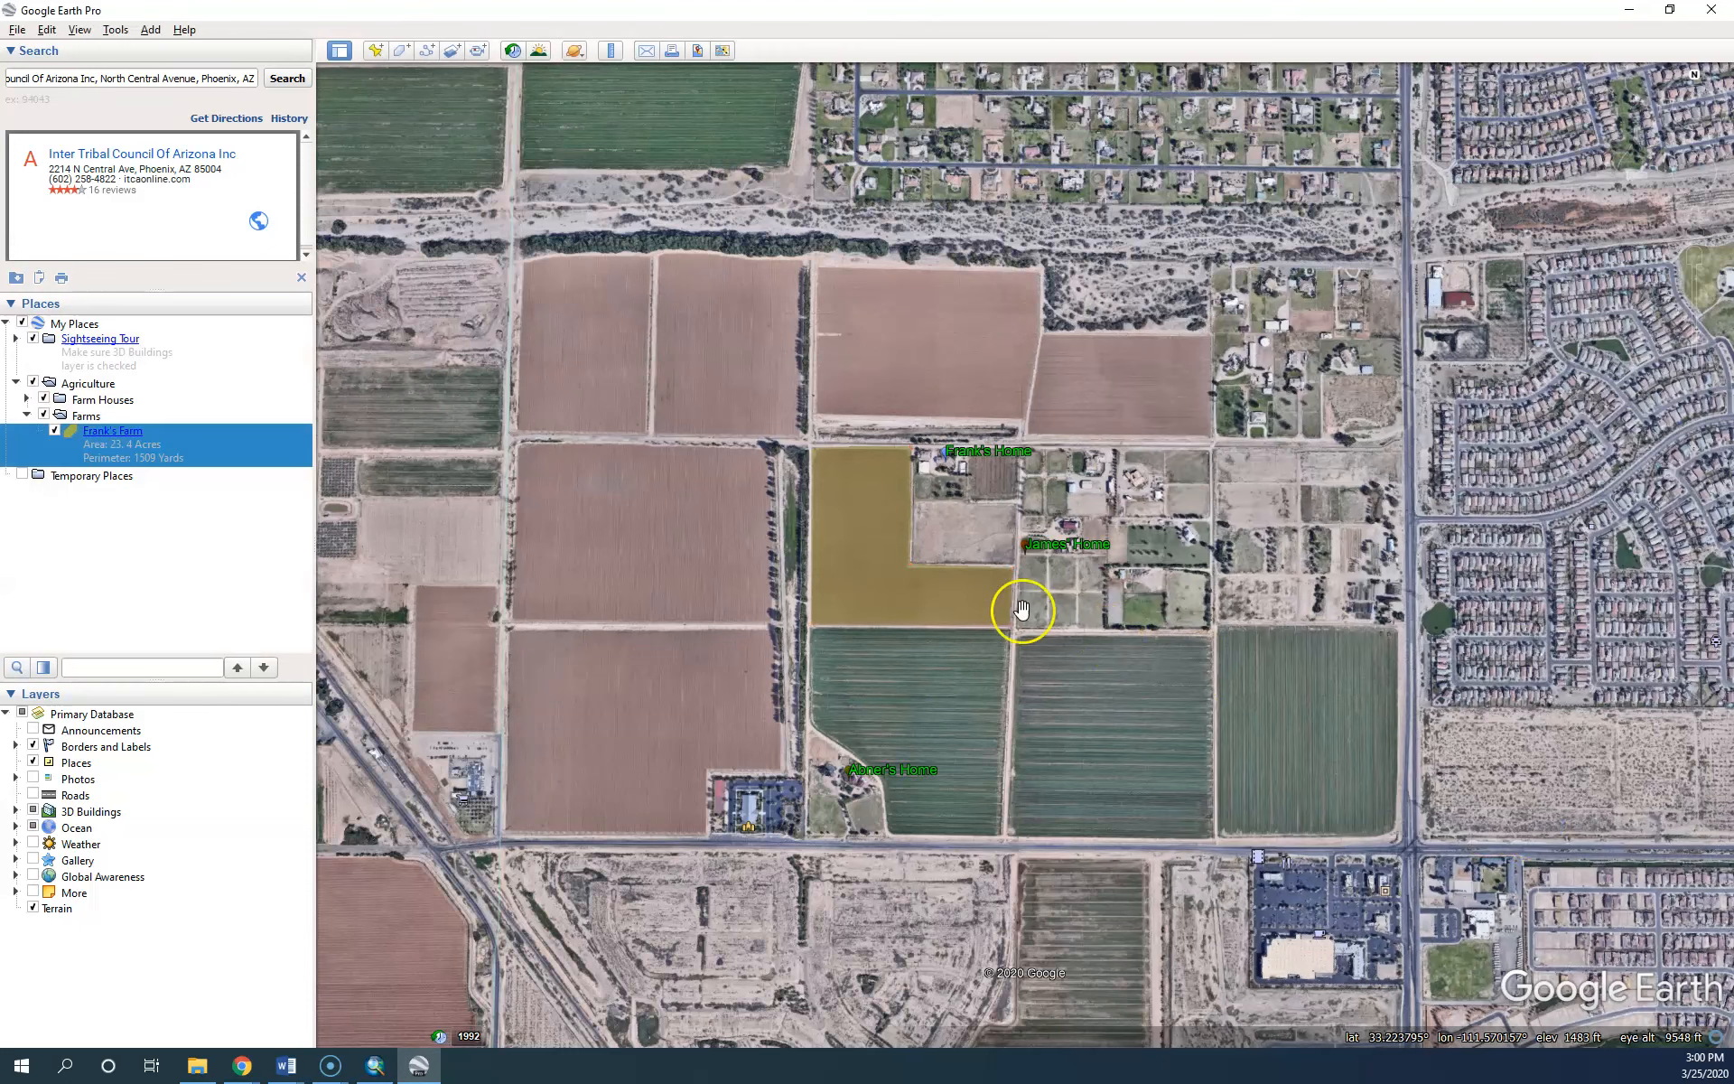
{"action": "left_click", "coordinate": [873, 529]}
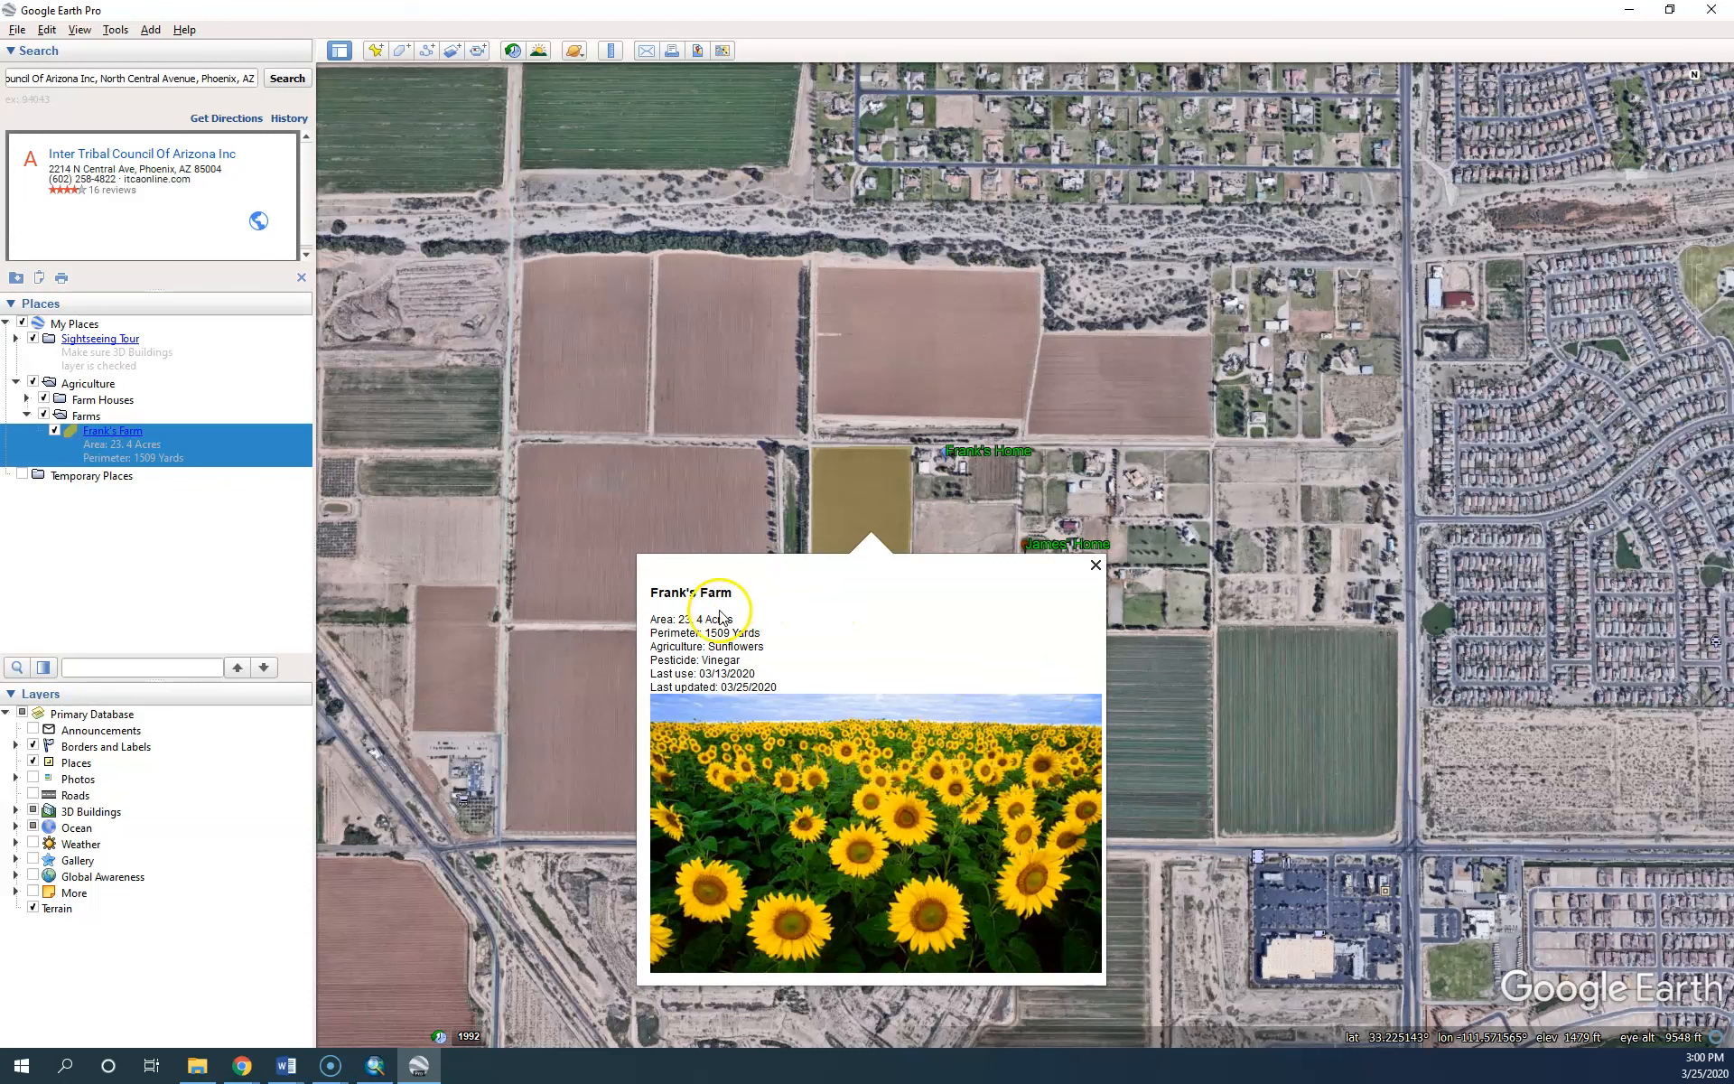
{"action": "left_click", "coordinate": [1095, 565]}
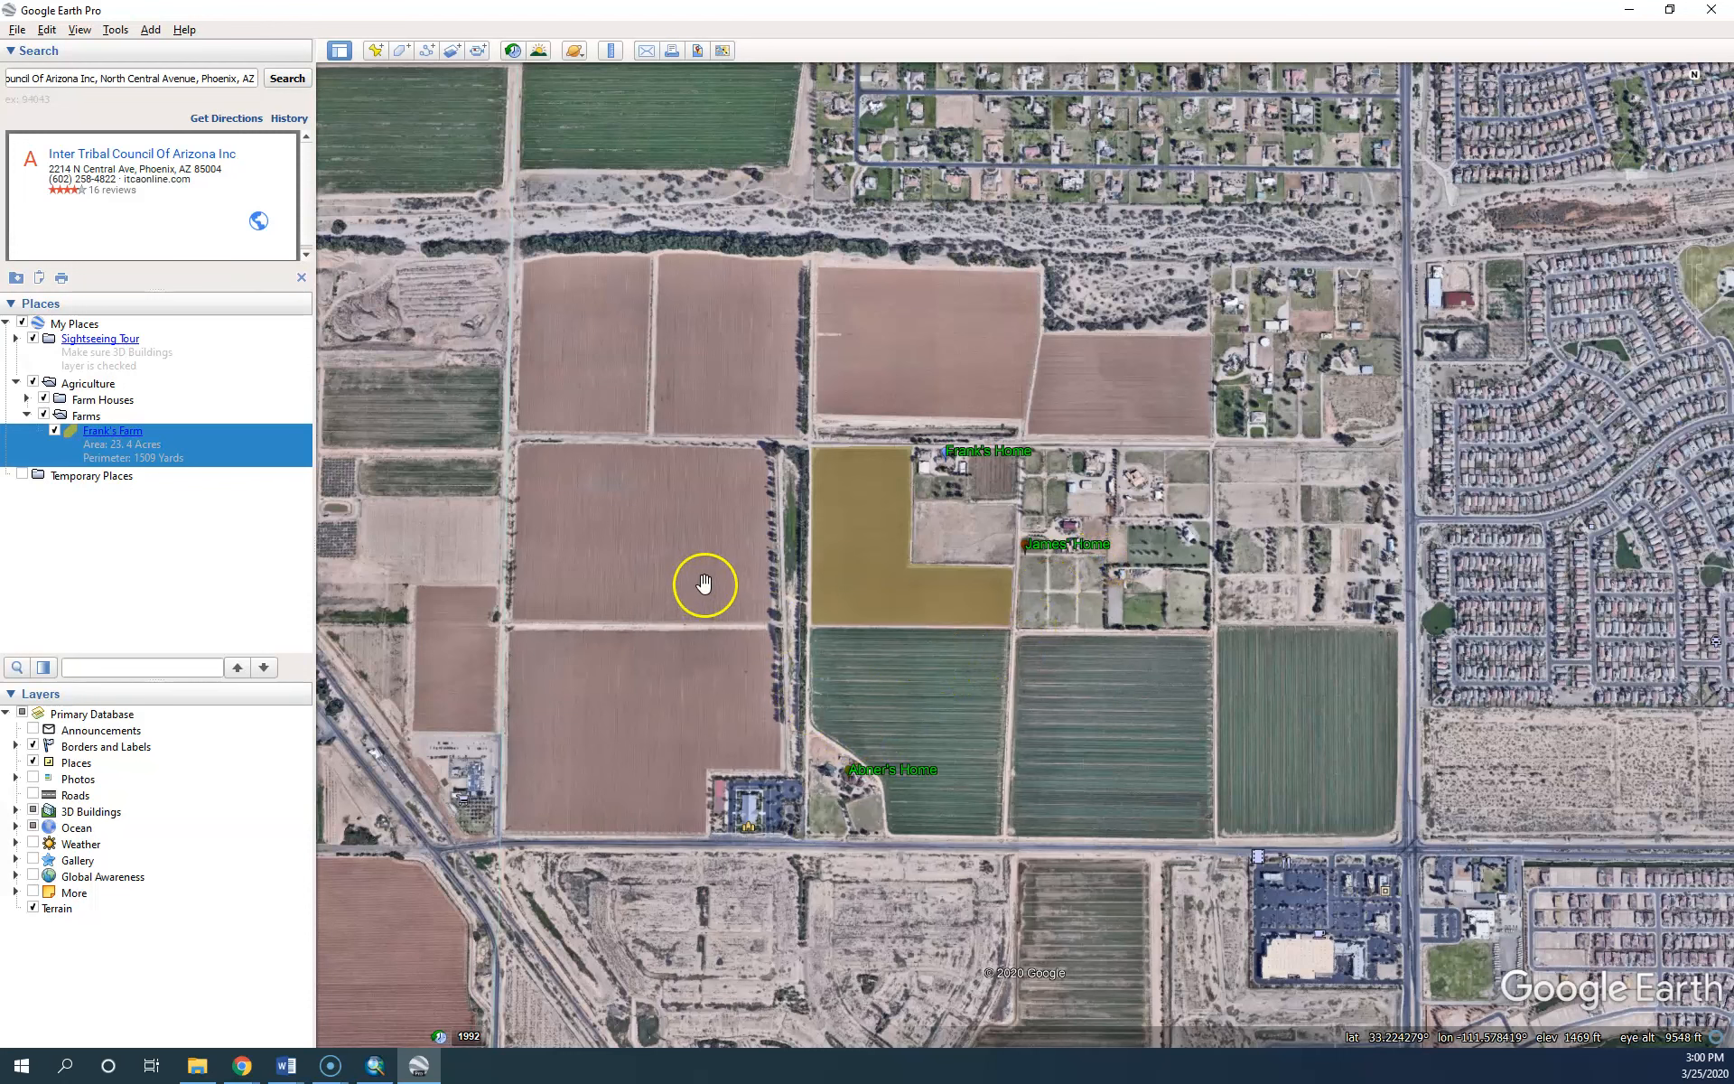
{"action": "left_click", "coordinate": [86, 415]}
Create a polygon 'Abner's Farm' under Farms with a red area fill colour
{"action": "right_click", "coordinate": [86, 416]}
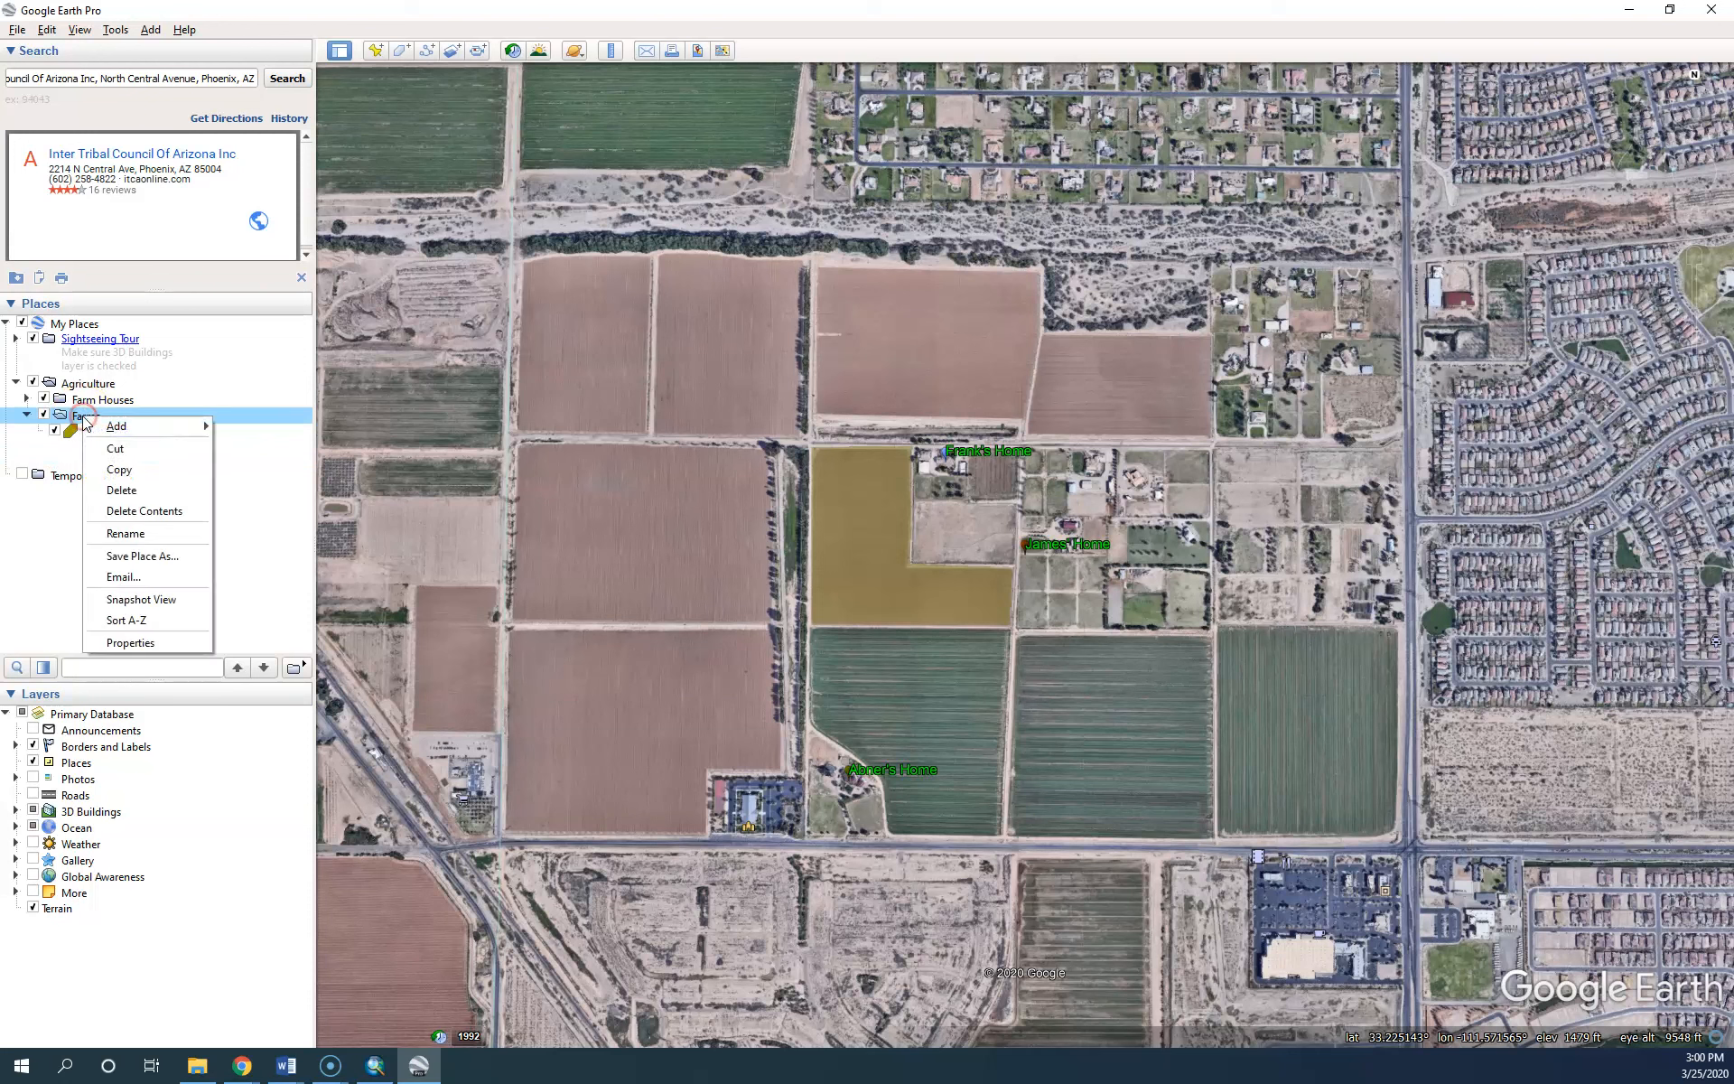
{"action": "mouse_move", "coordinate": [136, 426]}
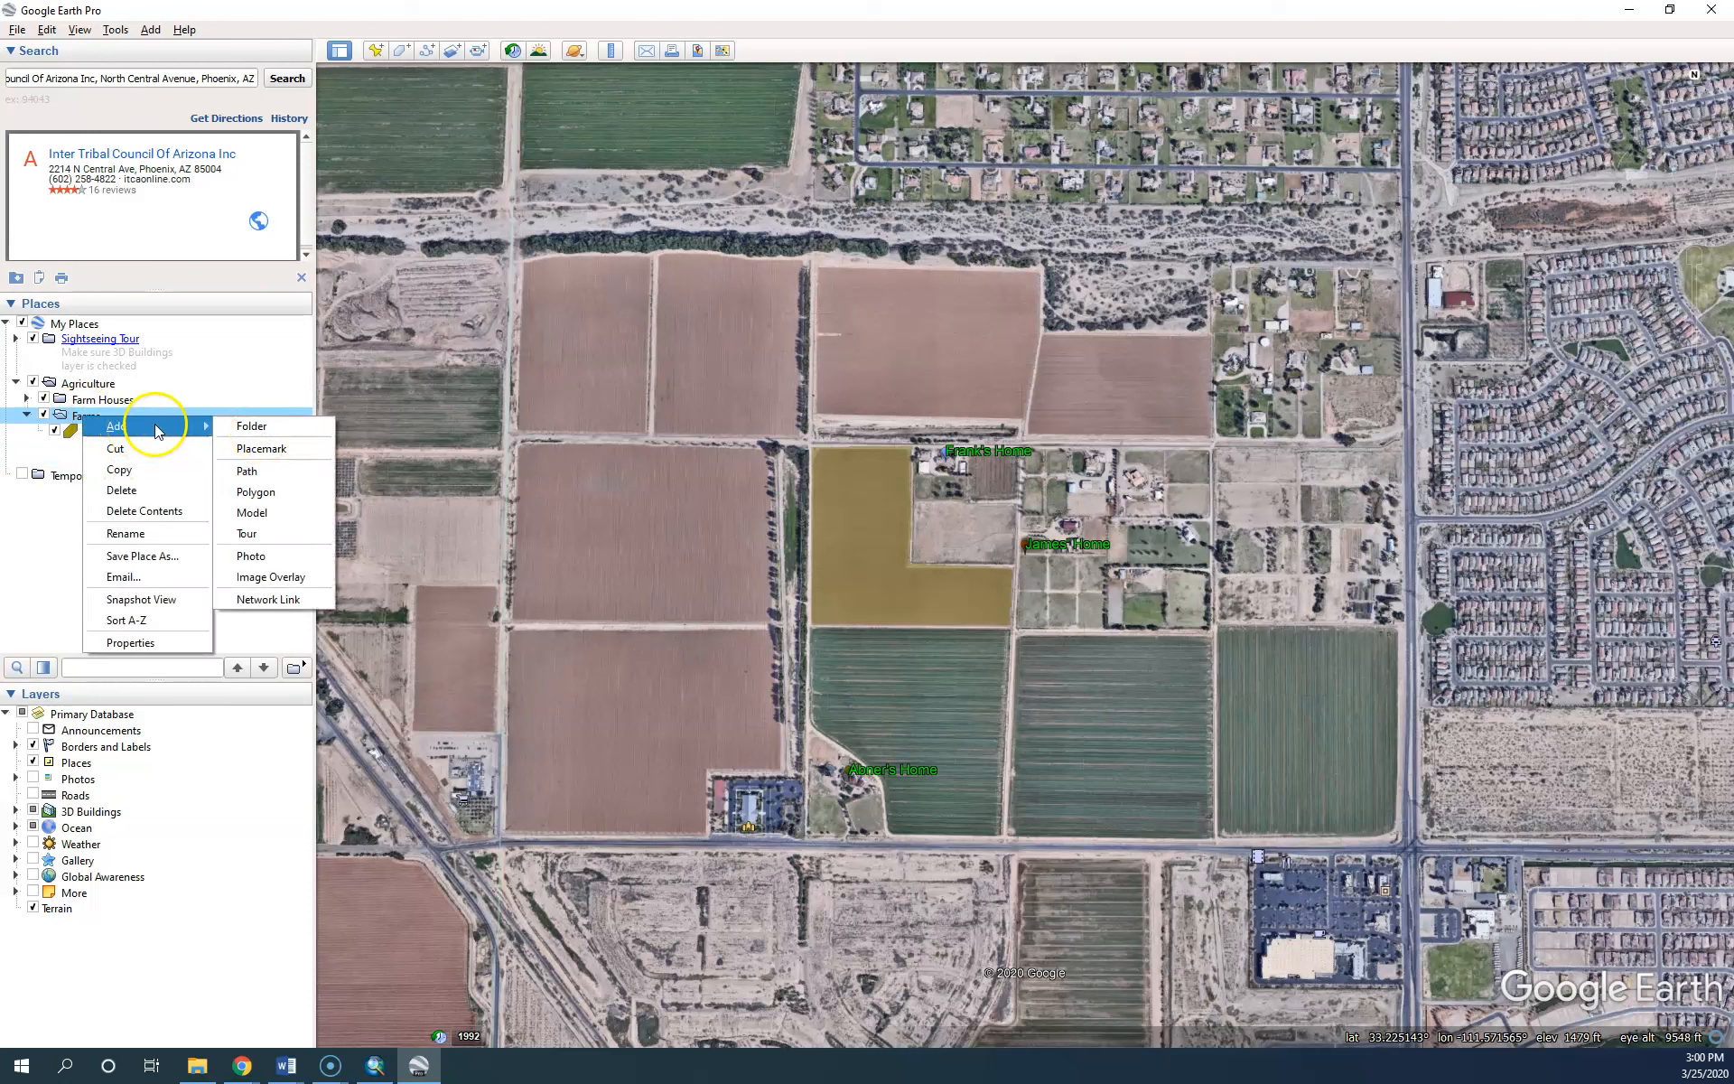
{"action": "left_click", "coordinate": [251, 492]}
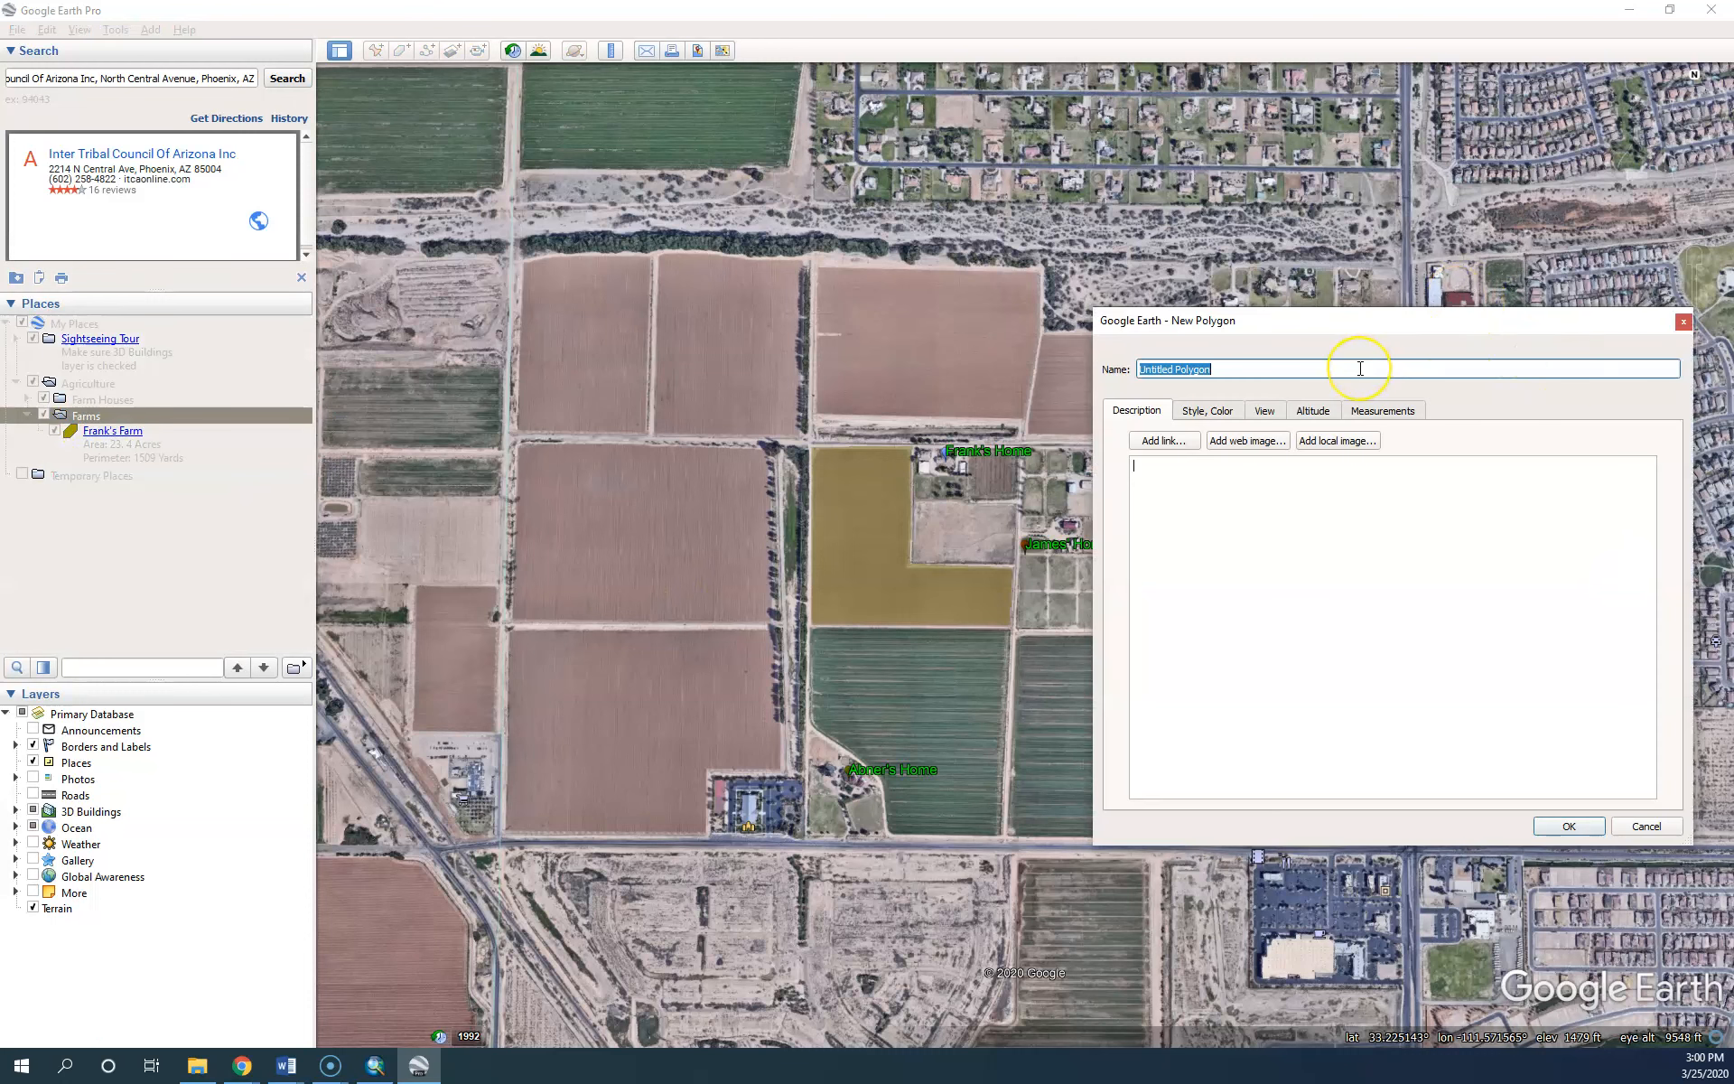
{"action": "type", "text": "Abner's Farm"}
{"action": "left_click", "coordinate": [1208, 410]}
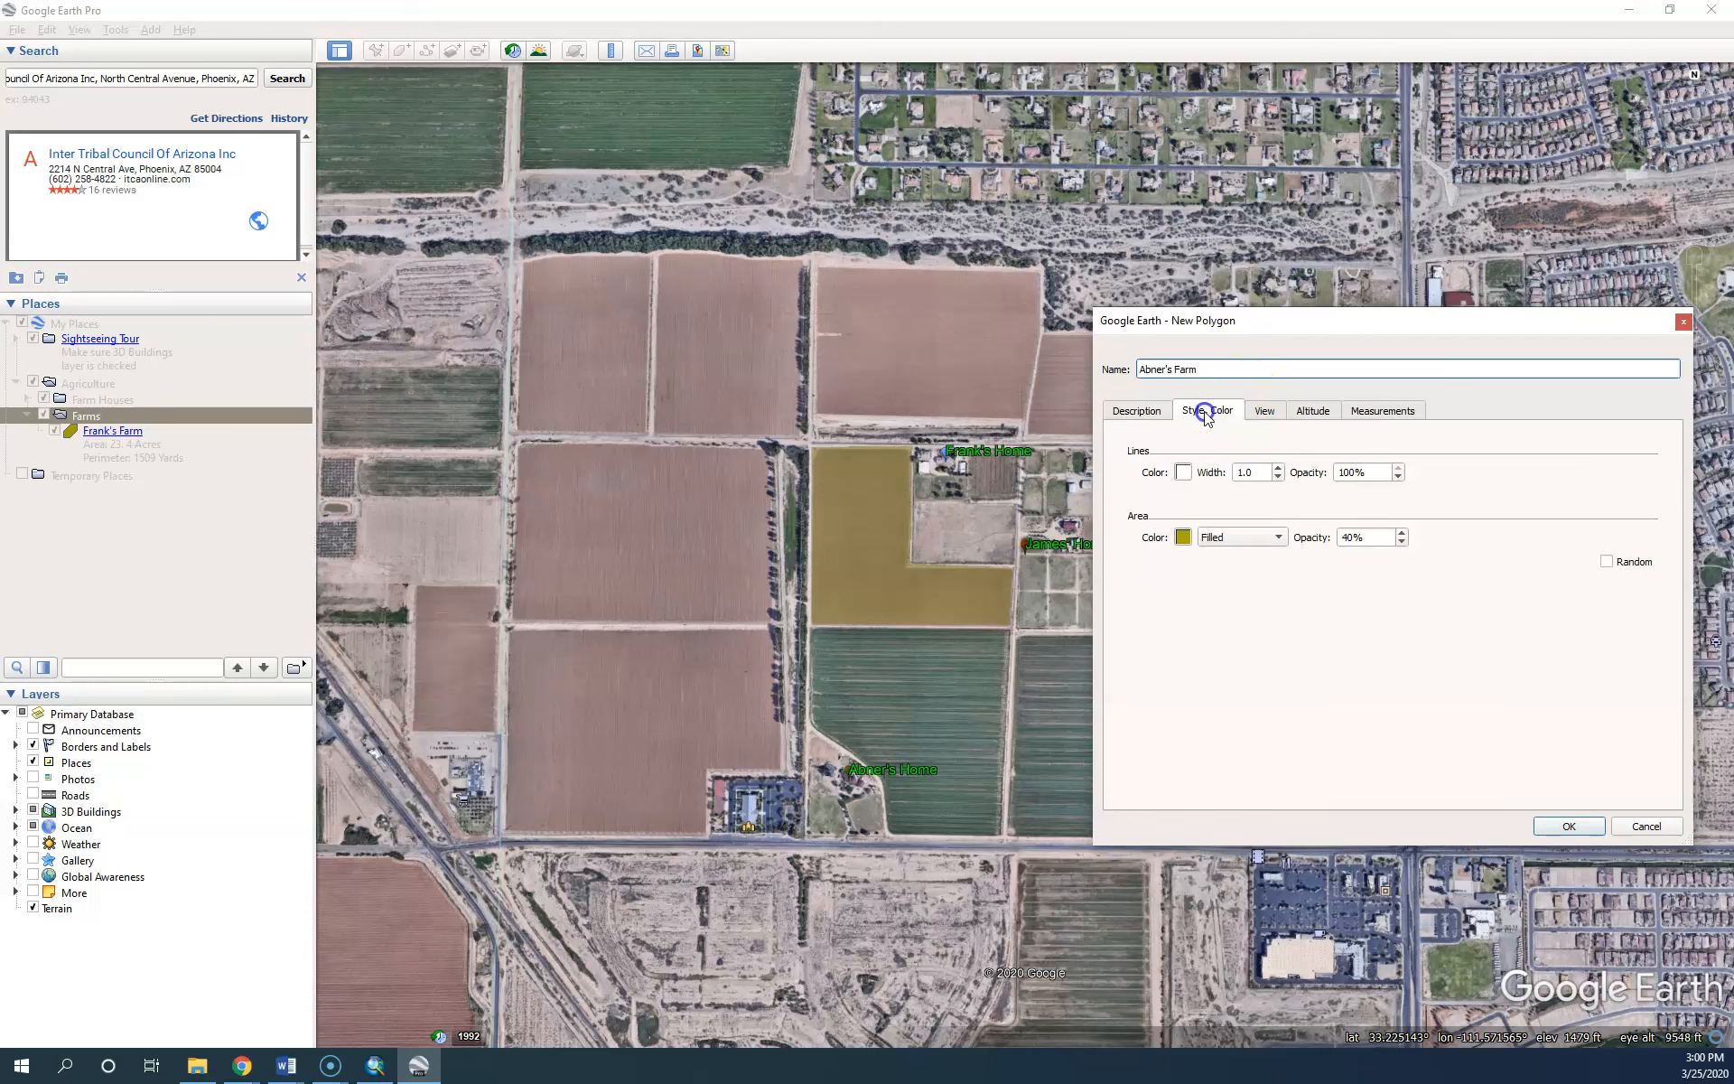
{"action": "left_click", "coordinate": [1180, 537]}
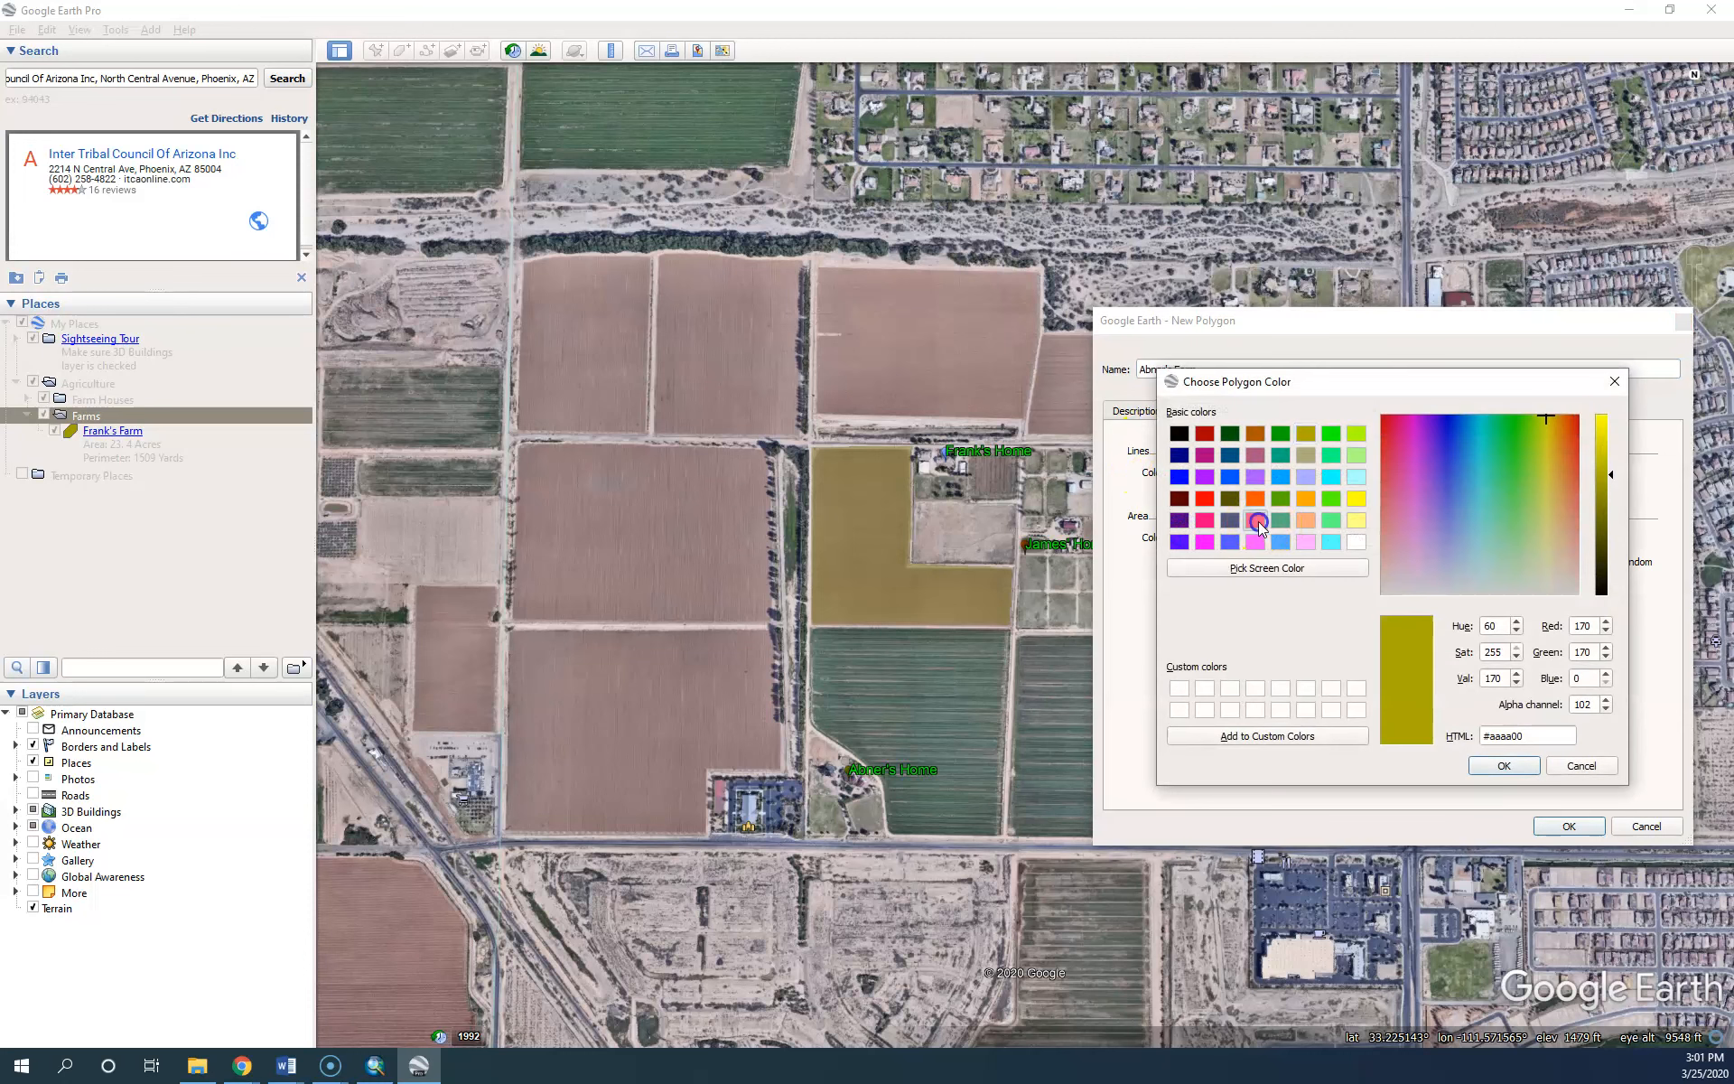
{"action": "left_click", "coordinate": [1259, 523]}
{"action": "left_click", "coordinate": [1504, 765]}
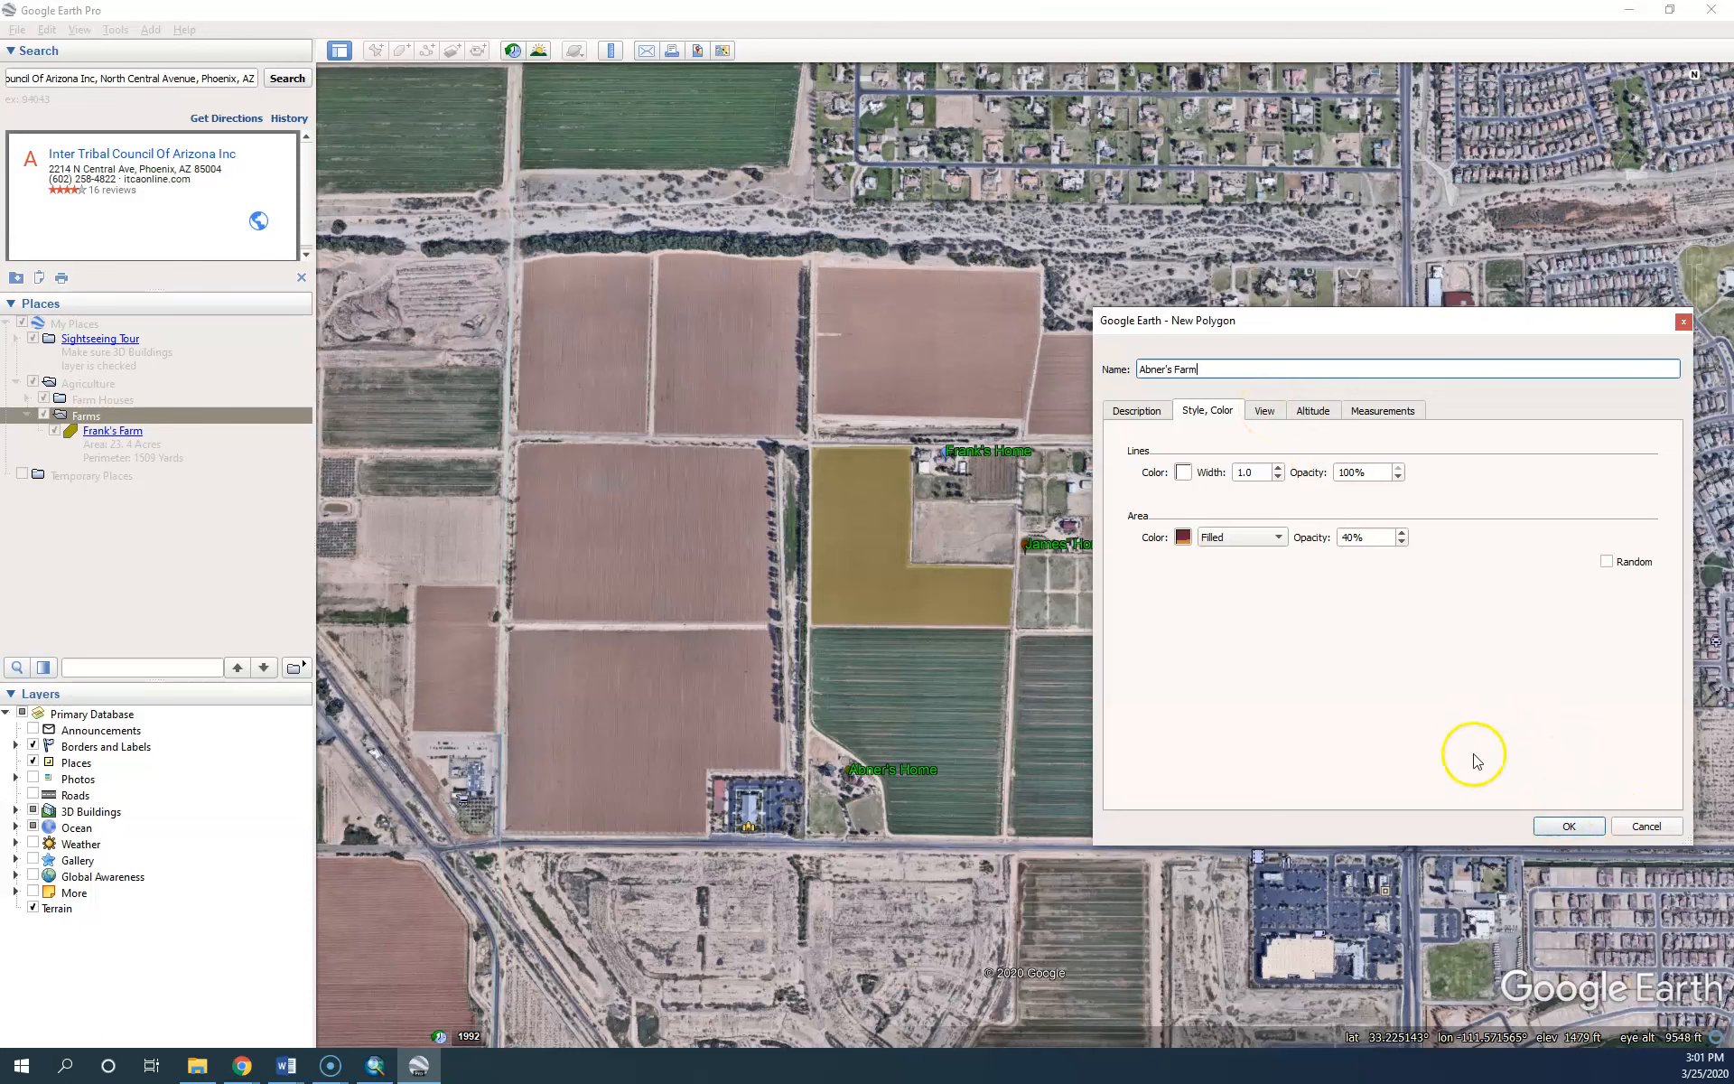
Place outline corners around the field beside Abner's Home
{"action": "left_click_drag", "start_coordinate": [1277, 325], "coordinate": [564, 86]}
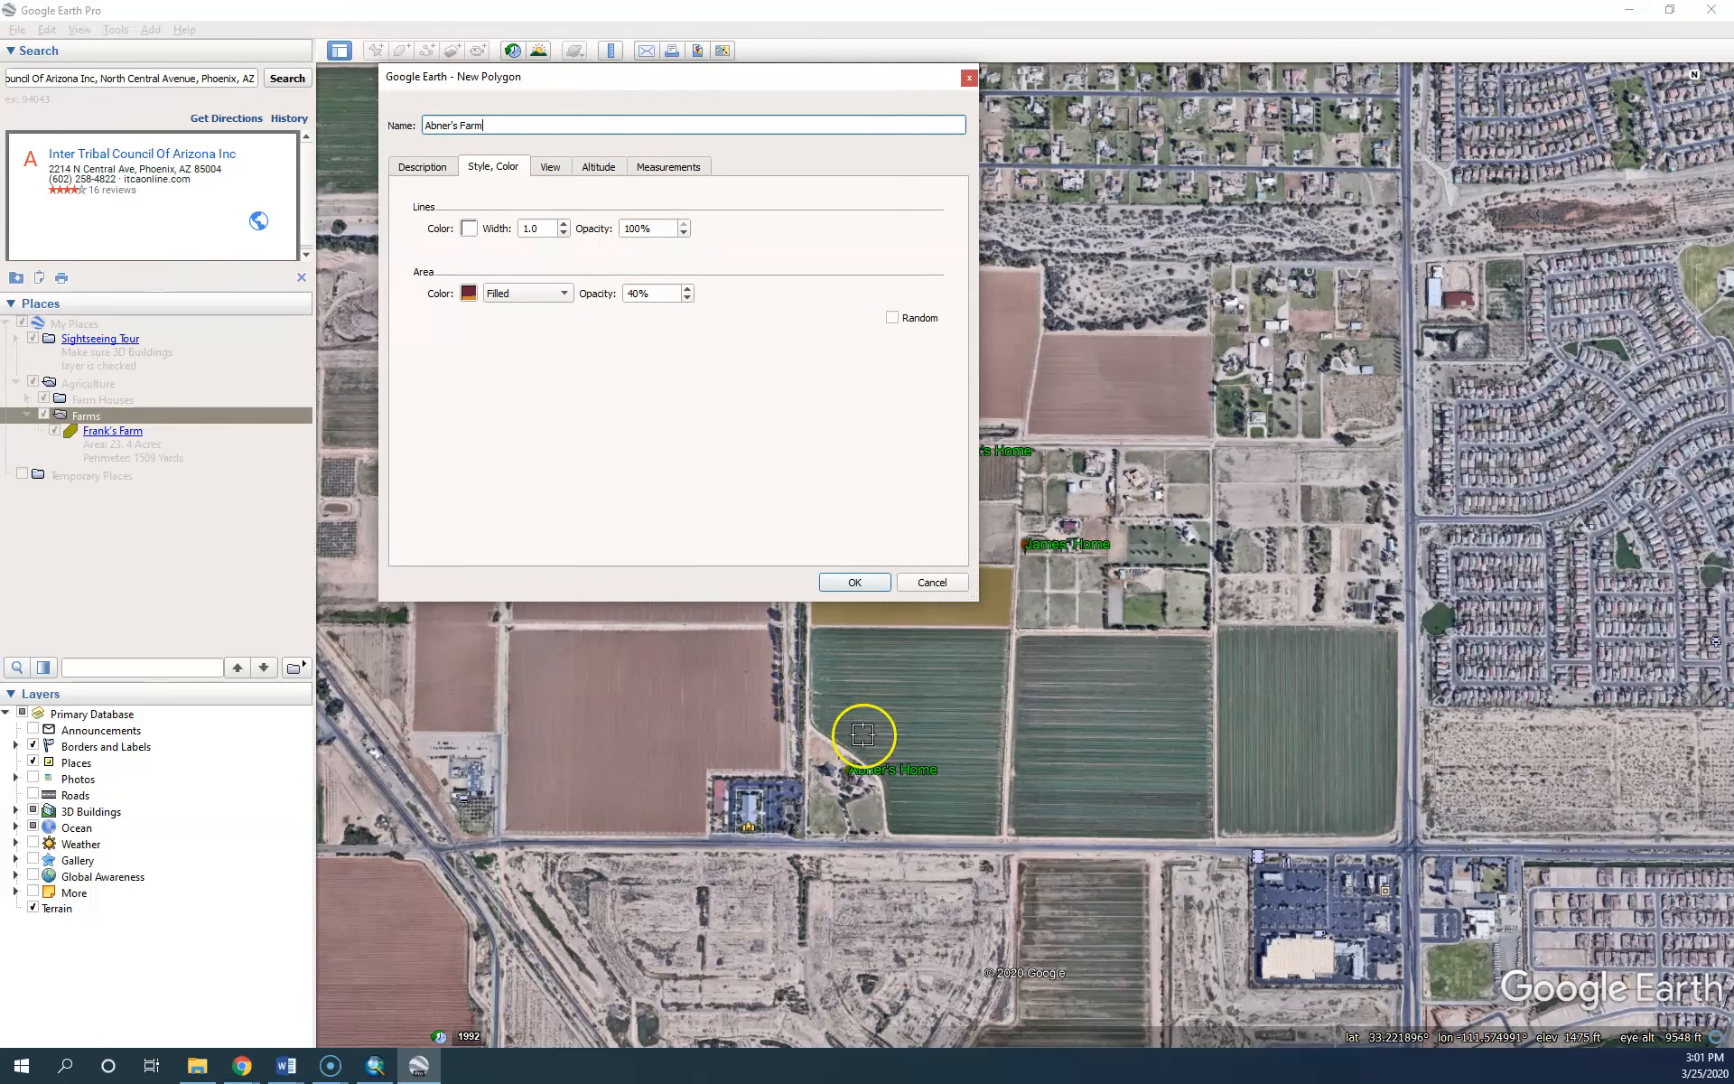
{"action": "left_click", "coordinate": [888, 828]}
{"action": "left_click", "coordinate": [884, 780]}
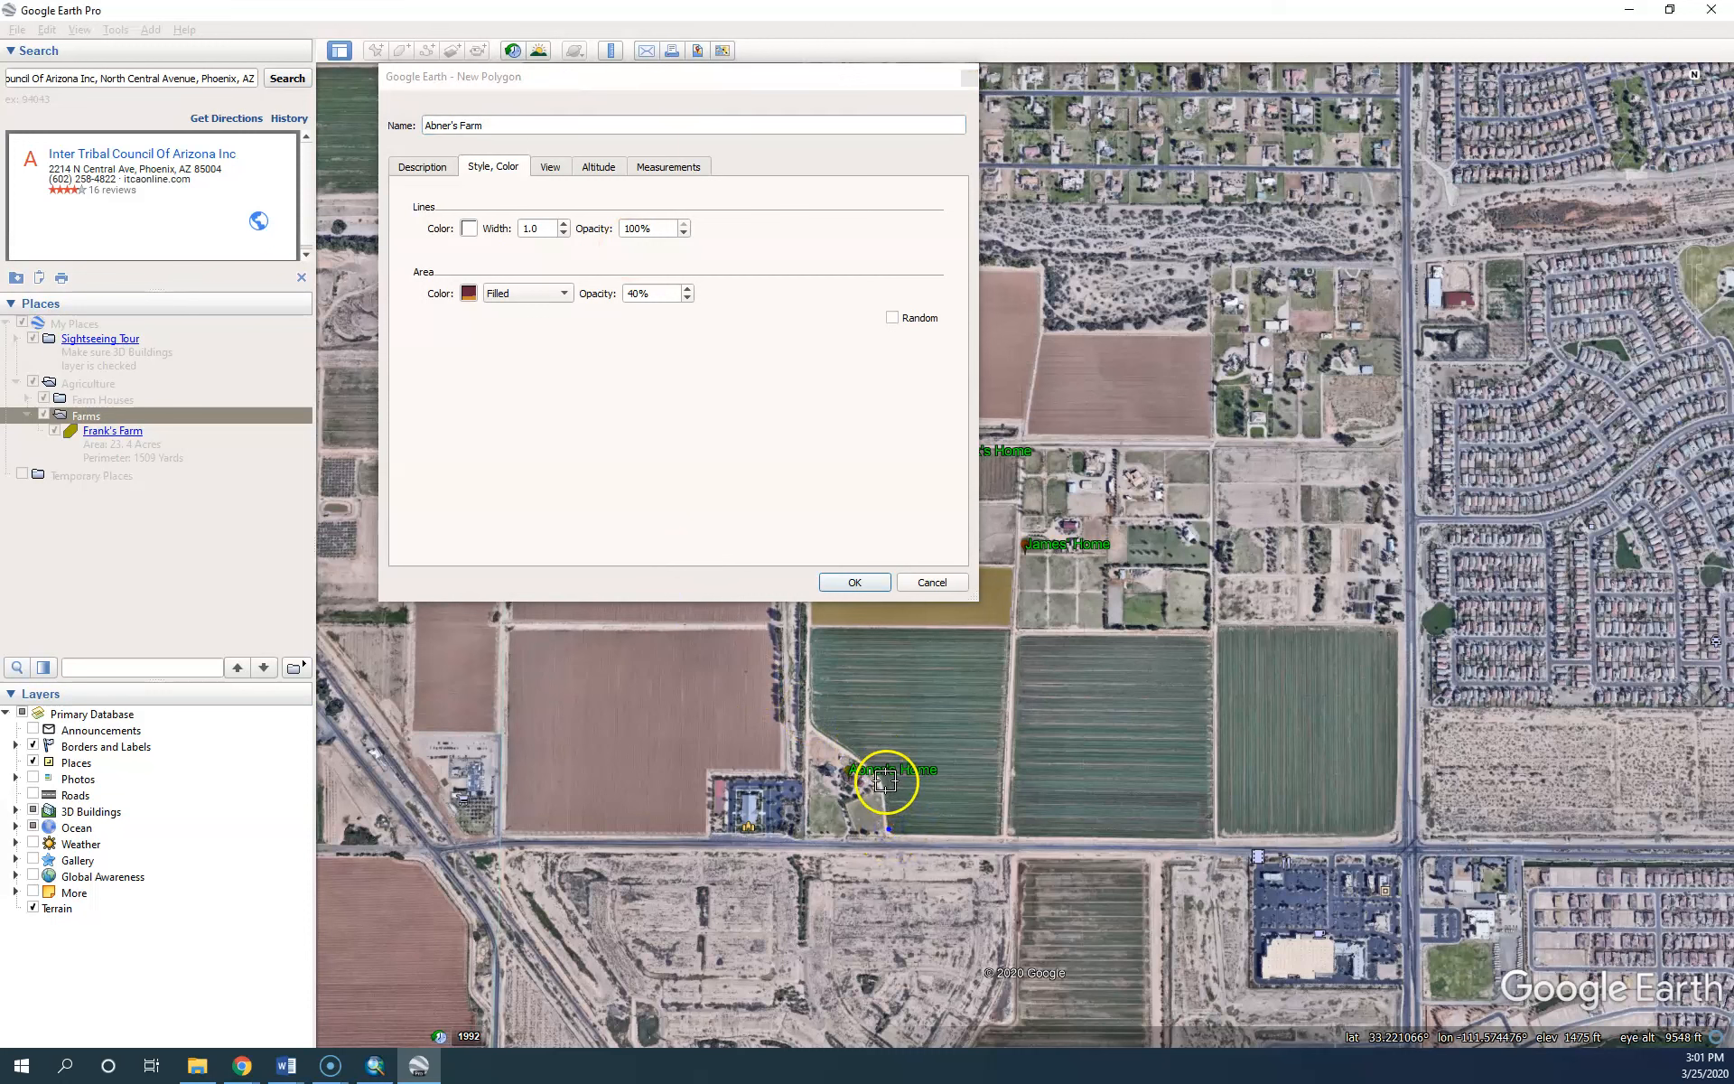
{"action": "left_click", "coordinate": [812, 723]}
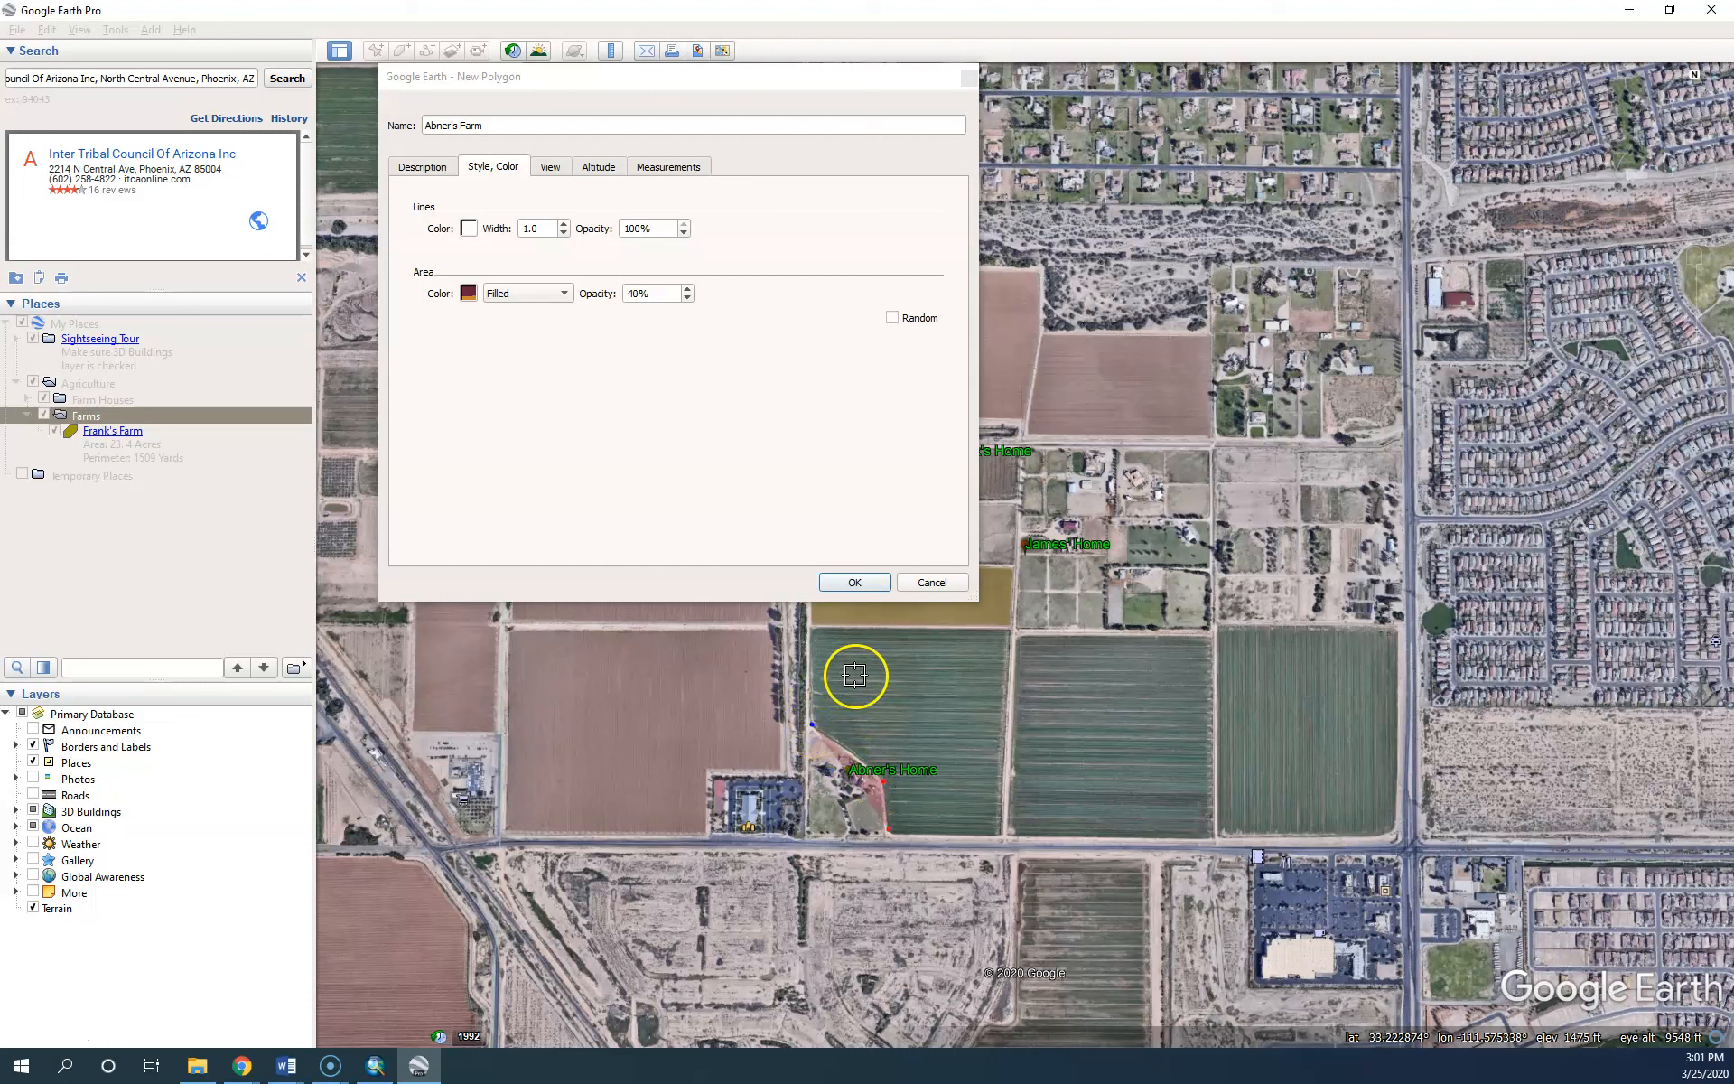
{"action": "left_click", "coordinate": [863, 672]}
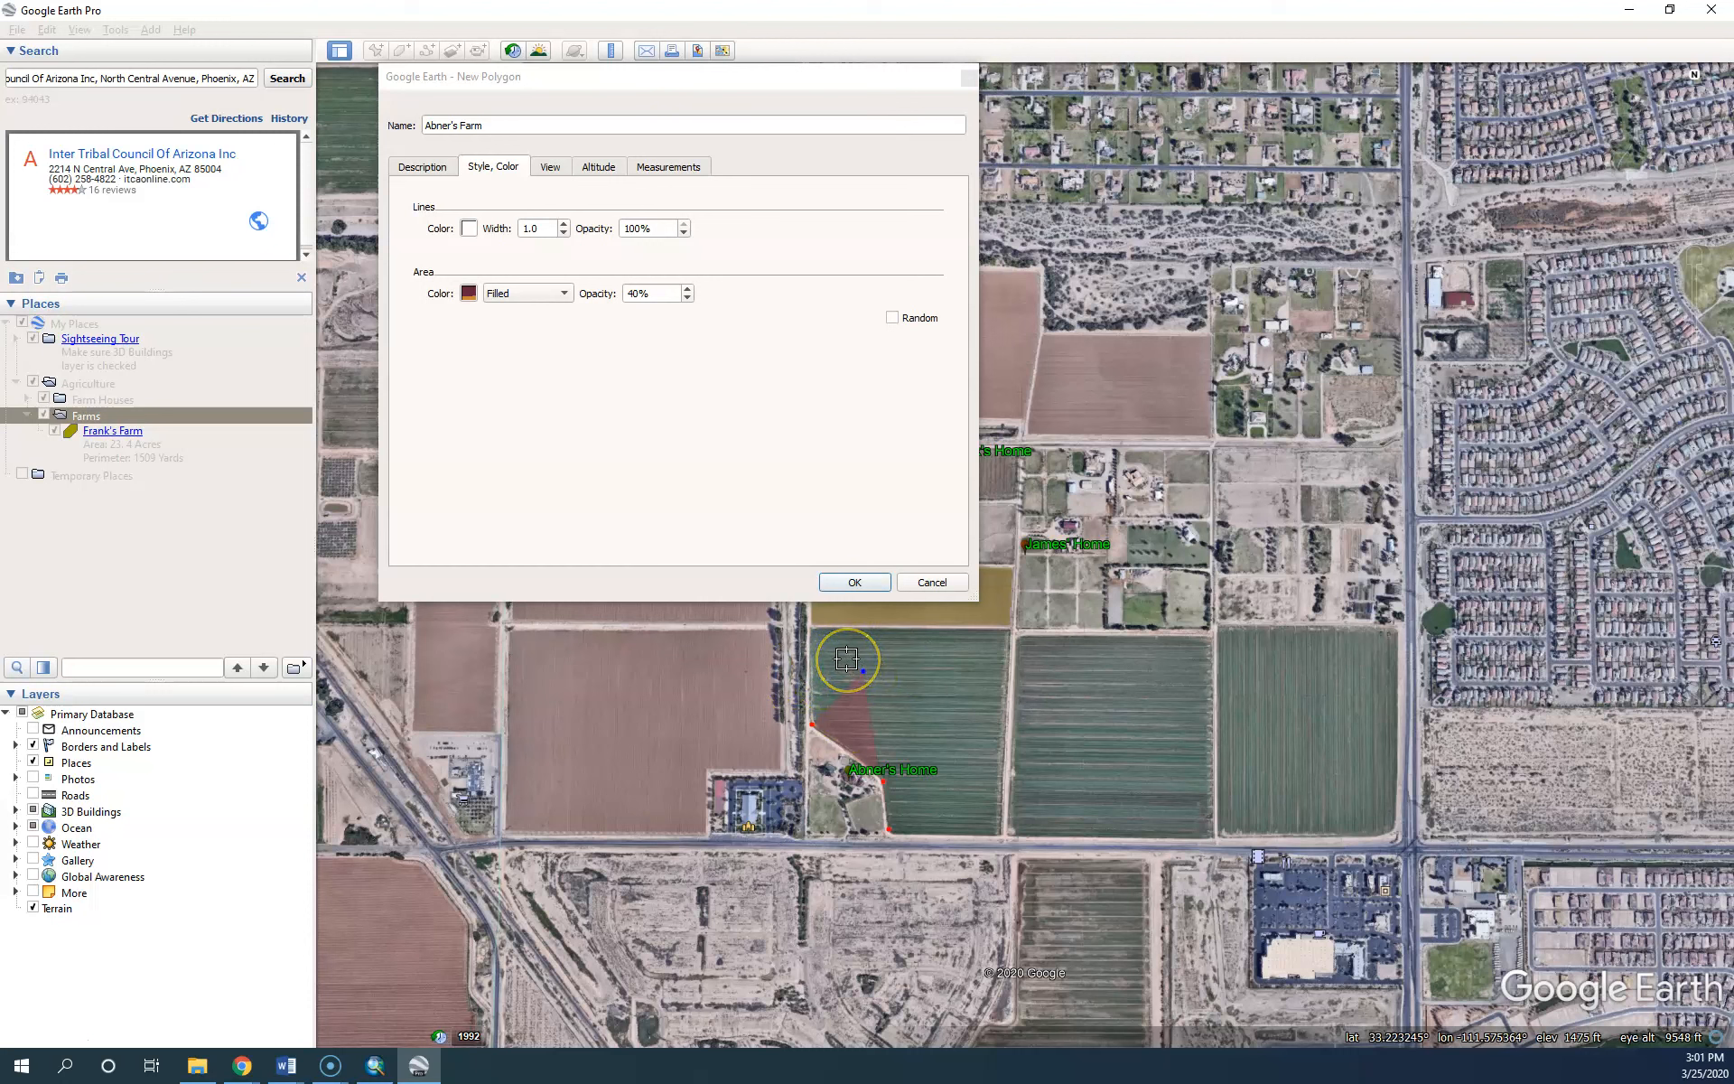
{"action": "right_click", "coordinate": [846, 659]}
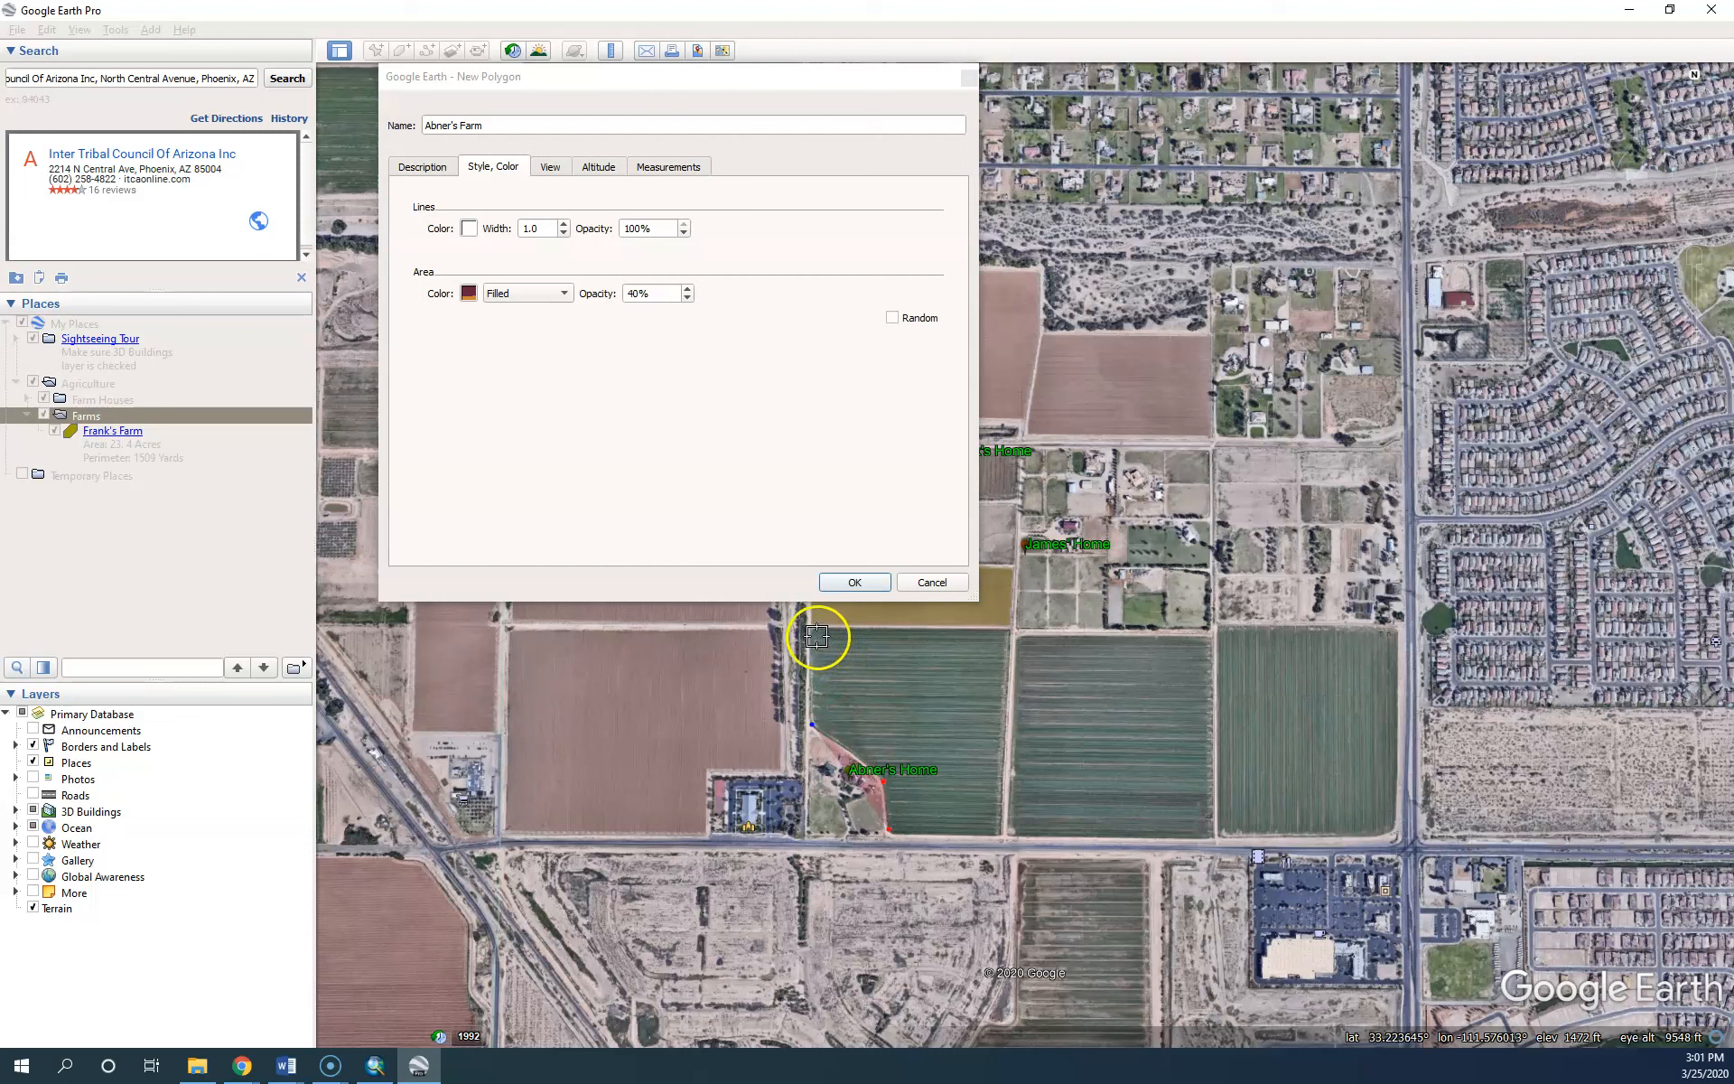
{"action": "left_click", "coordinate": [812, 634]}
{"action": "left_click", "coordinate": [858, 656]}
{"action": "left_click", "coordinate": [885, 718]}
{"action": "left_click", "coordinate": [921, 780]}
{"action": "left_click", "coordinate": [988, 765]}
{"action": "left_click", "coordinate": [980, 705]}
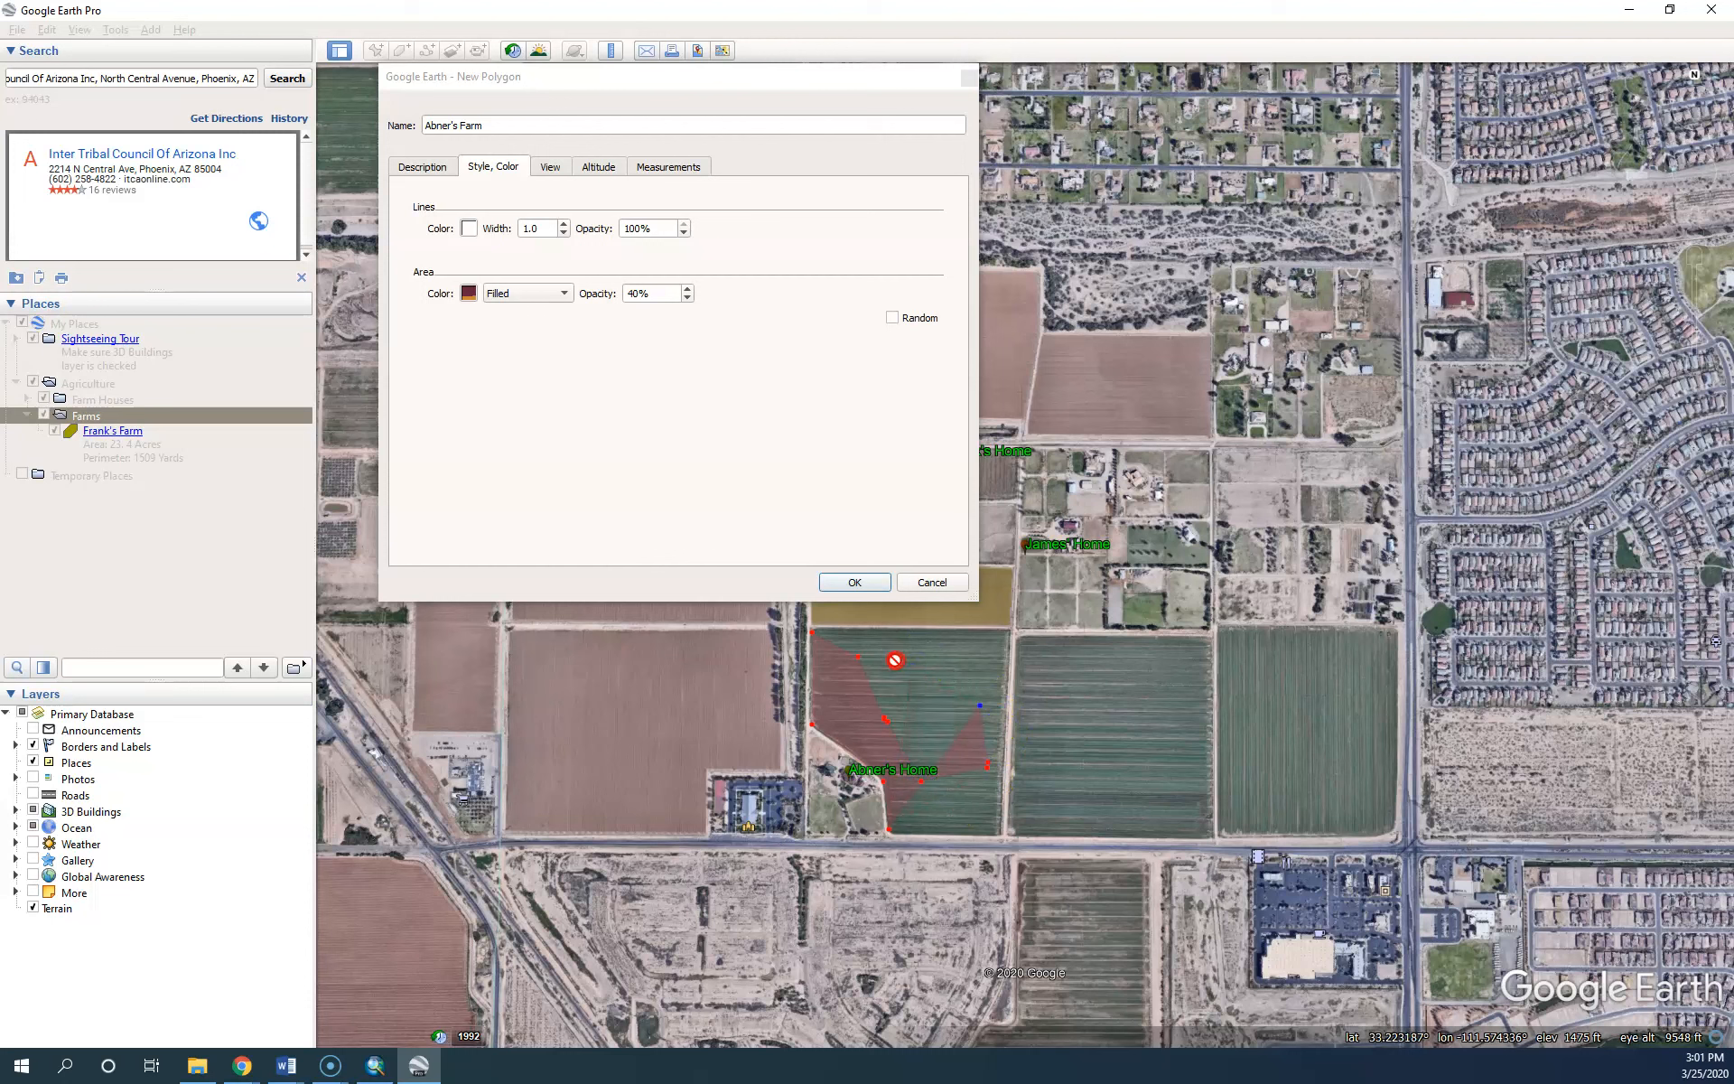
Remove the misplaced corners and redo the top-left, top-right and bottom-right corners
{"action": "key", "text": "Delete"}
{"action": "right_click", "coordinate": [894, 664]}
{"action": "right_click", "coordinate": [894, 664]}
{"action": "right_click", "coordinate": [894, 665]}
{"action": "right_click", "coordinate": [894, 664]}
{"action": "right_click", "coordinate": [894, 665]}
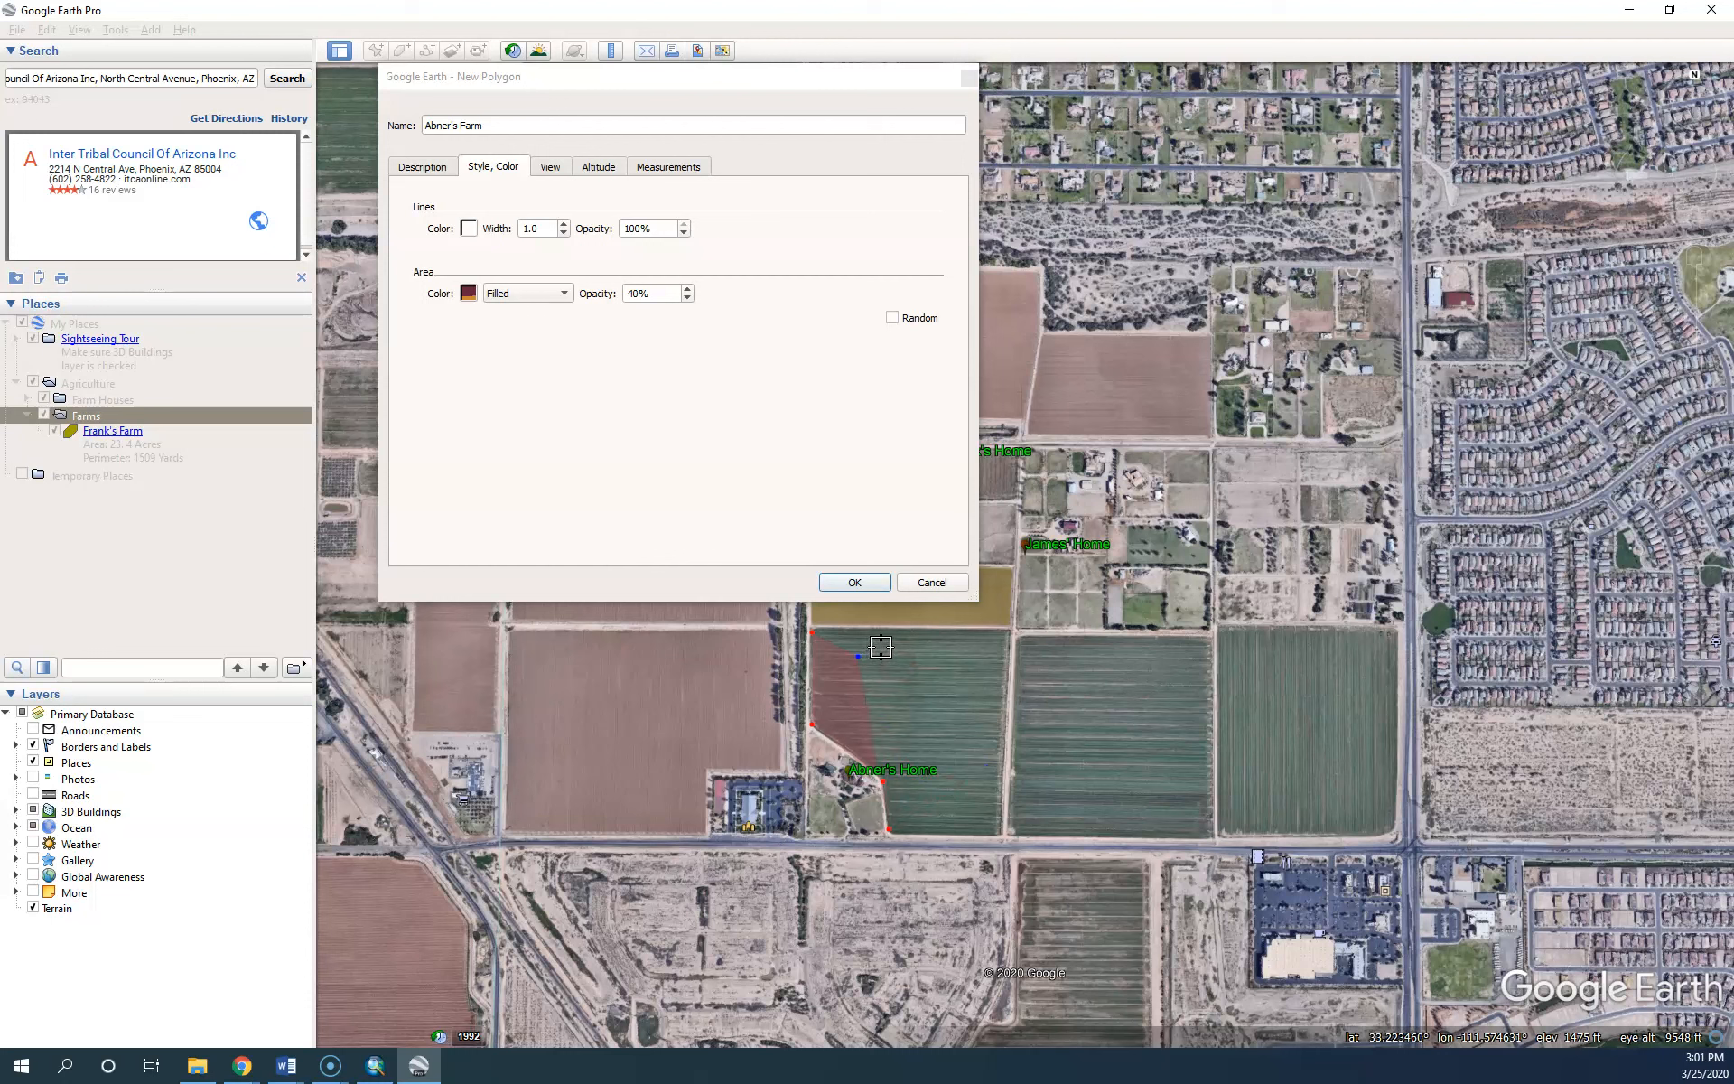
{"action": "right_click", "coordinate": [822, 632]}
{"action": "left_click", "coordinate": [831, 626]}
{"action": "left_click", "coordinate": [1007, 630]}
{"action": "left_click", "coordinate": [1000, 833]}
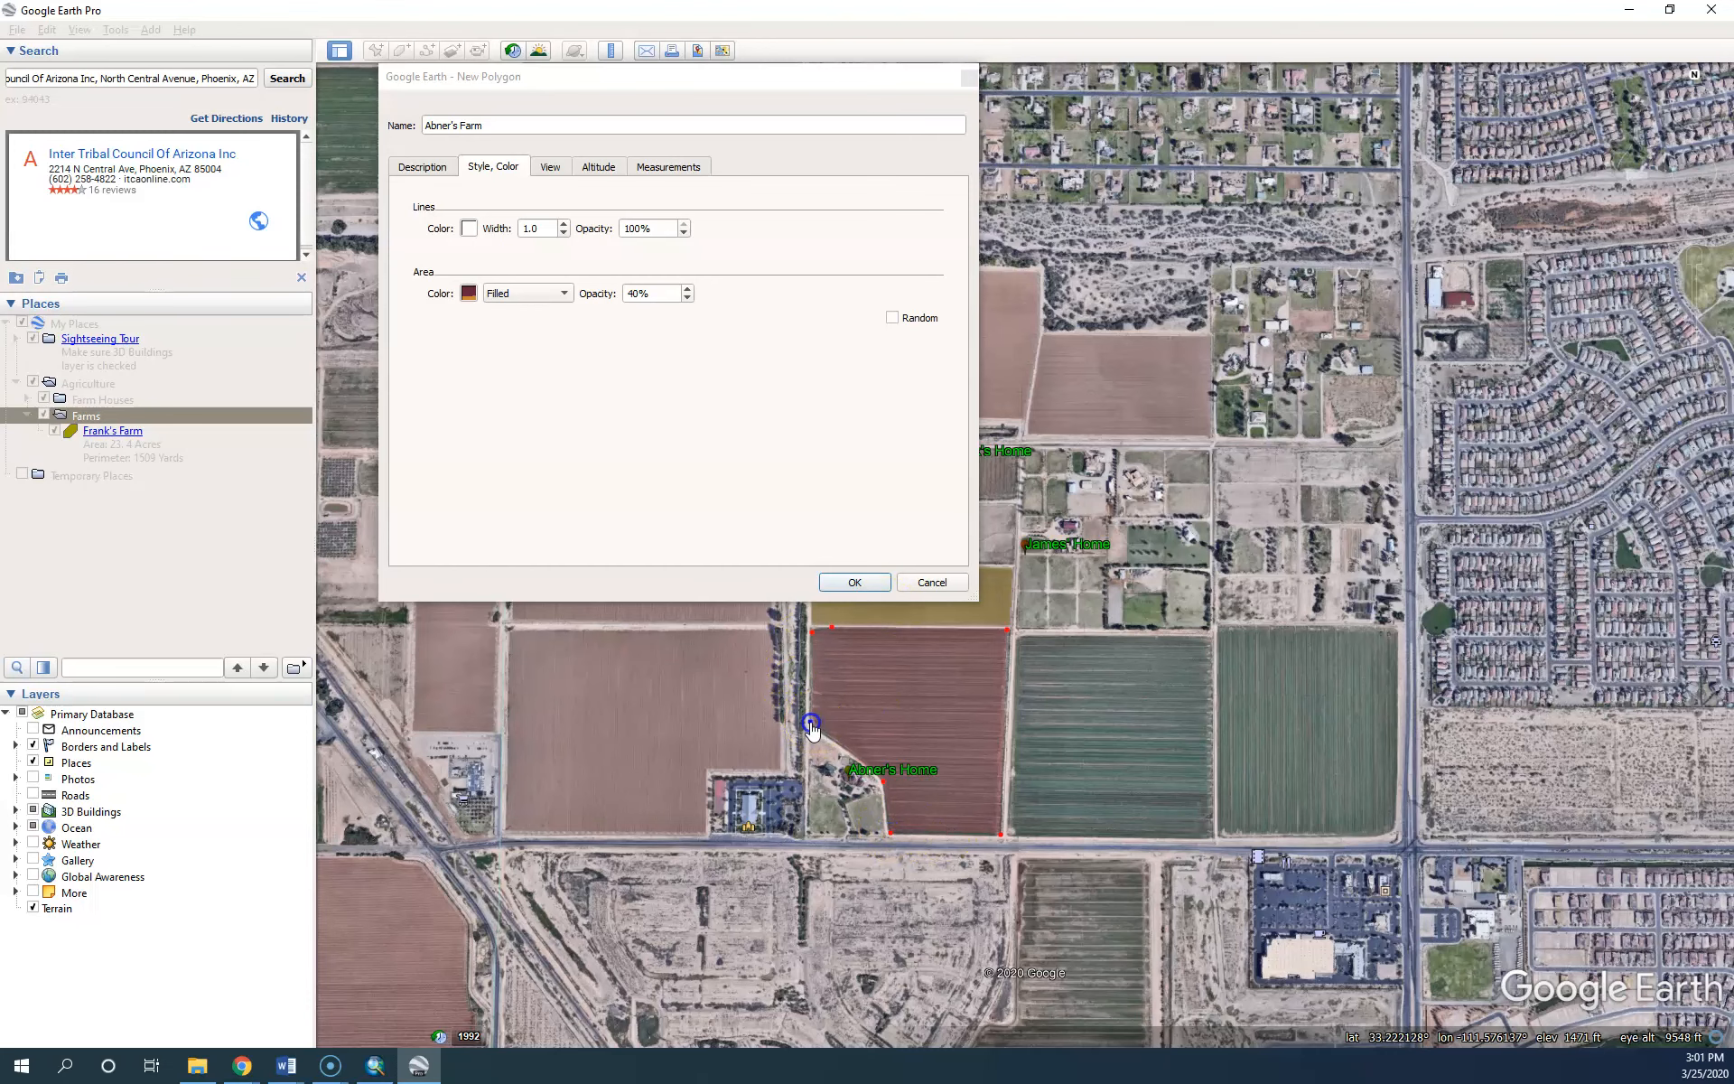
Zoom in and trace the field's curved southern edge with additional points
{"action": "scroll", "coordinate": [846, 725], "scroll_direction": "up", "scroll_amount": 3}
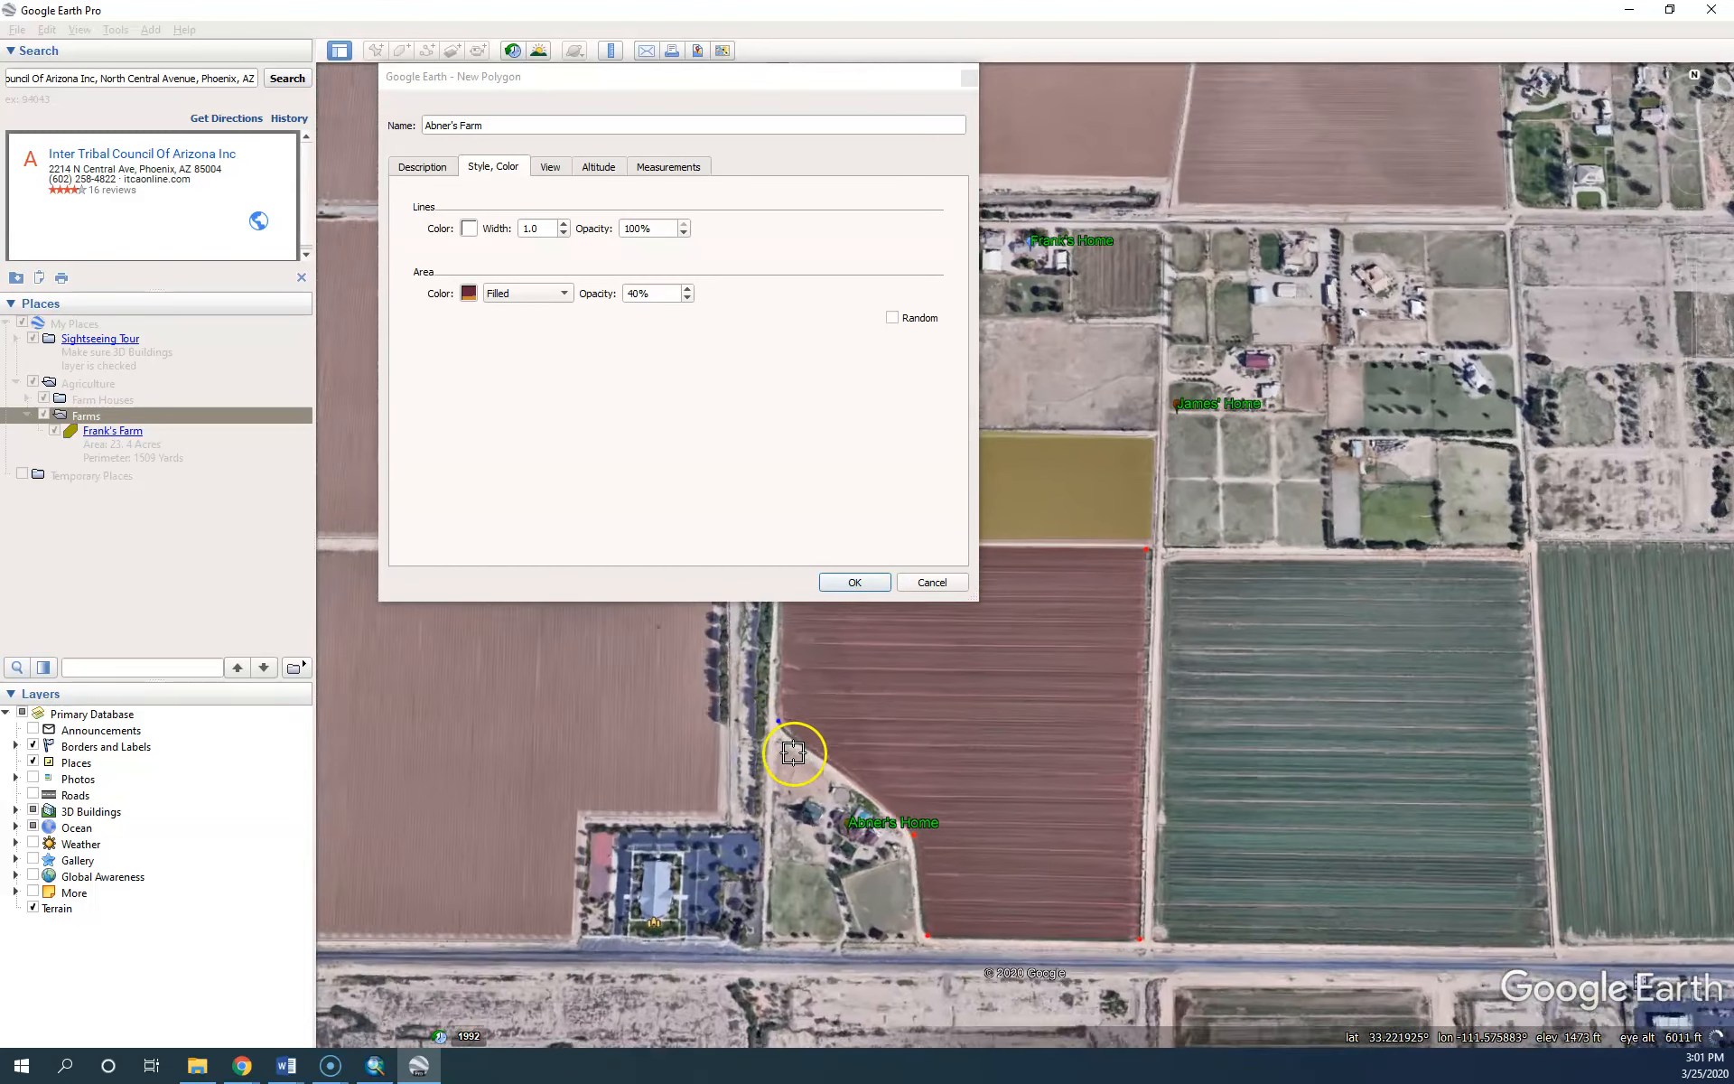
{"action": "scroll", "coordinate": [786, 754], "scroll_direction": "up", "scroll_amount": 3}
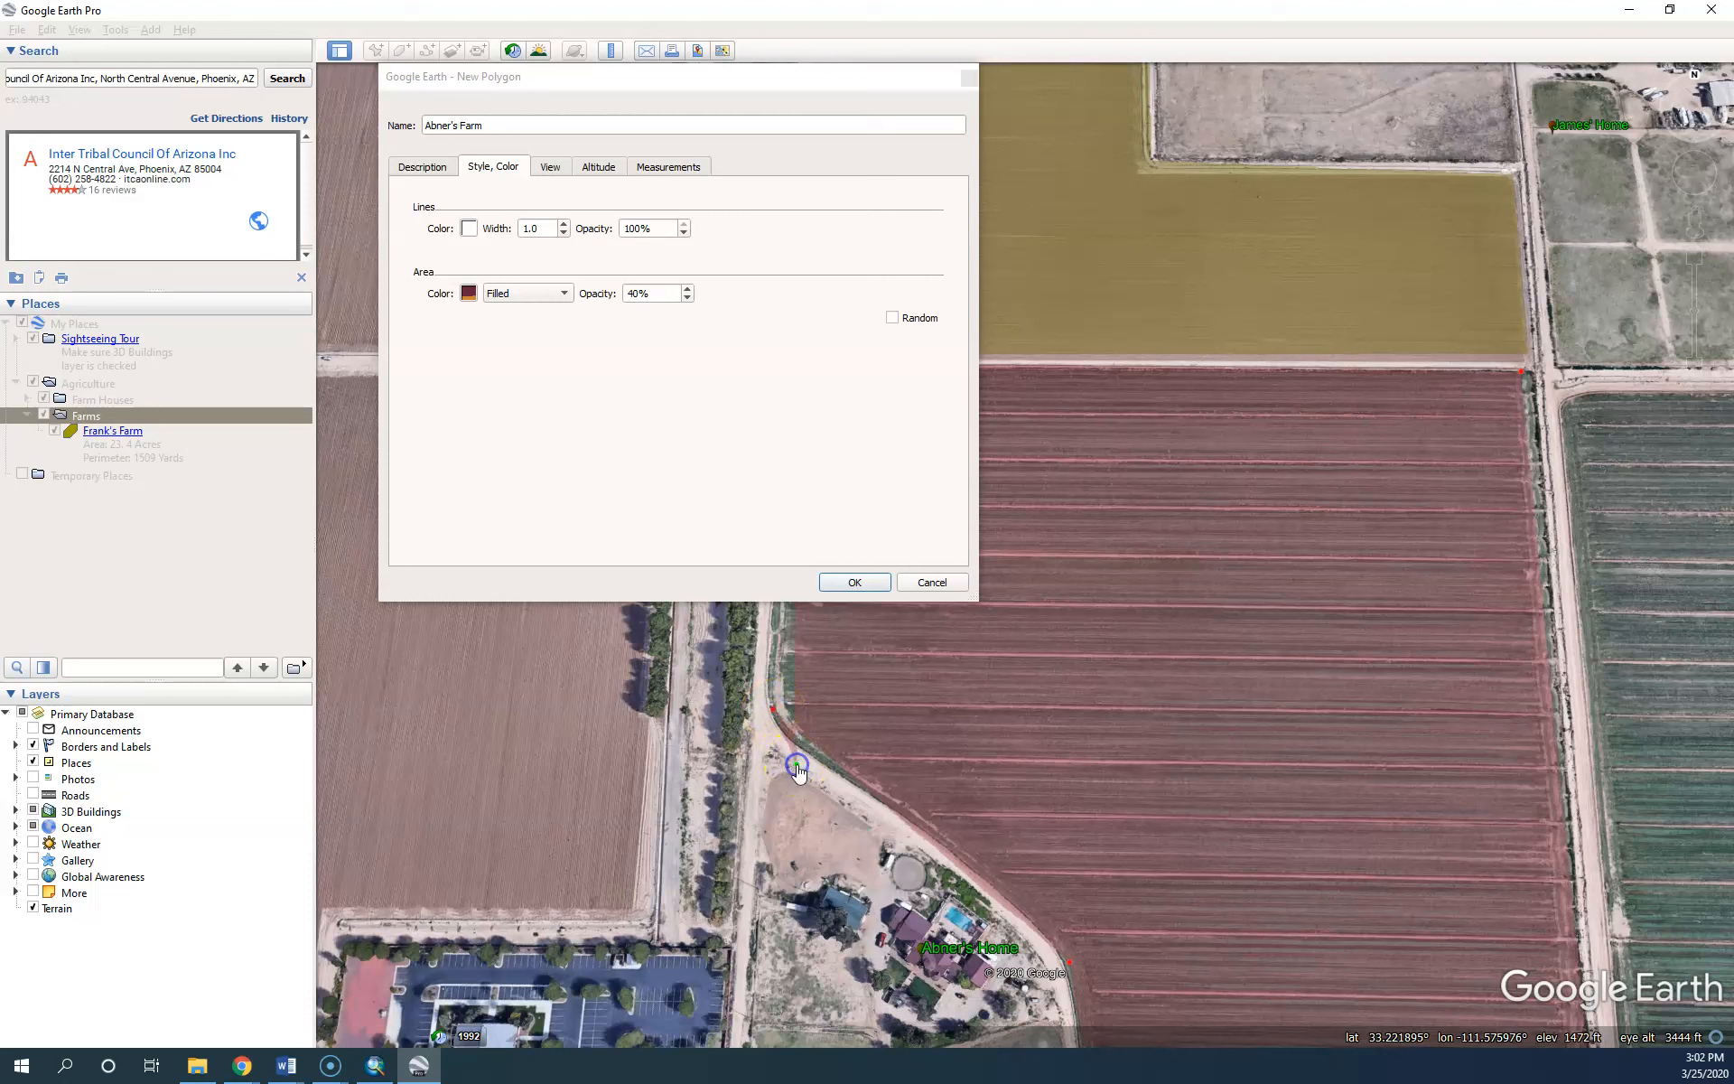
{"action": "right_click", "coordinate": [774, 655]}
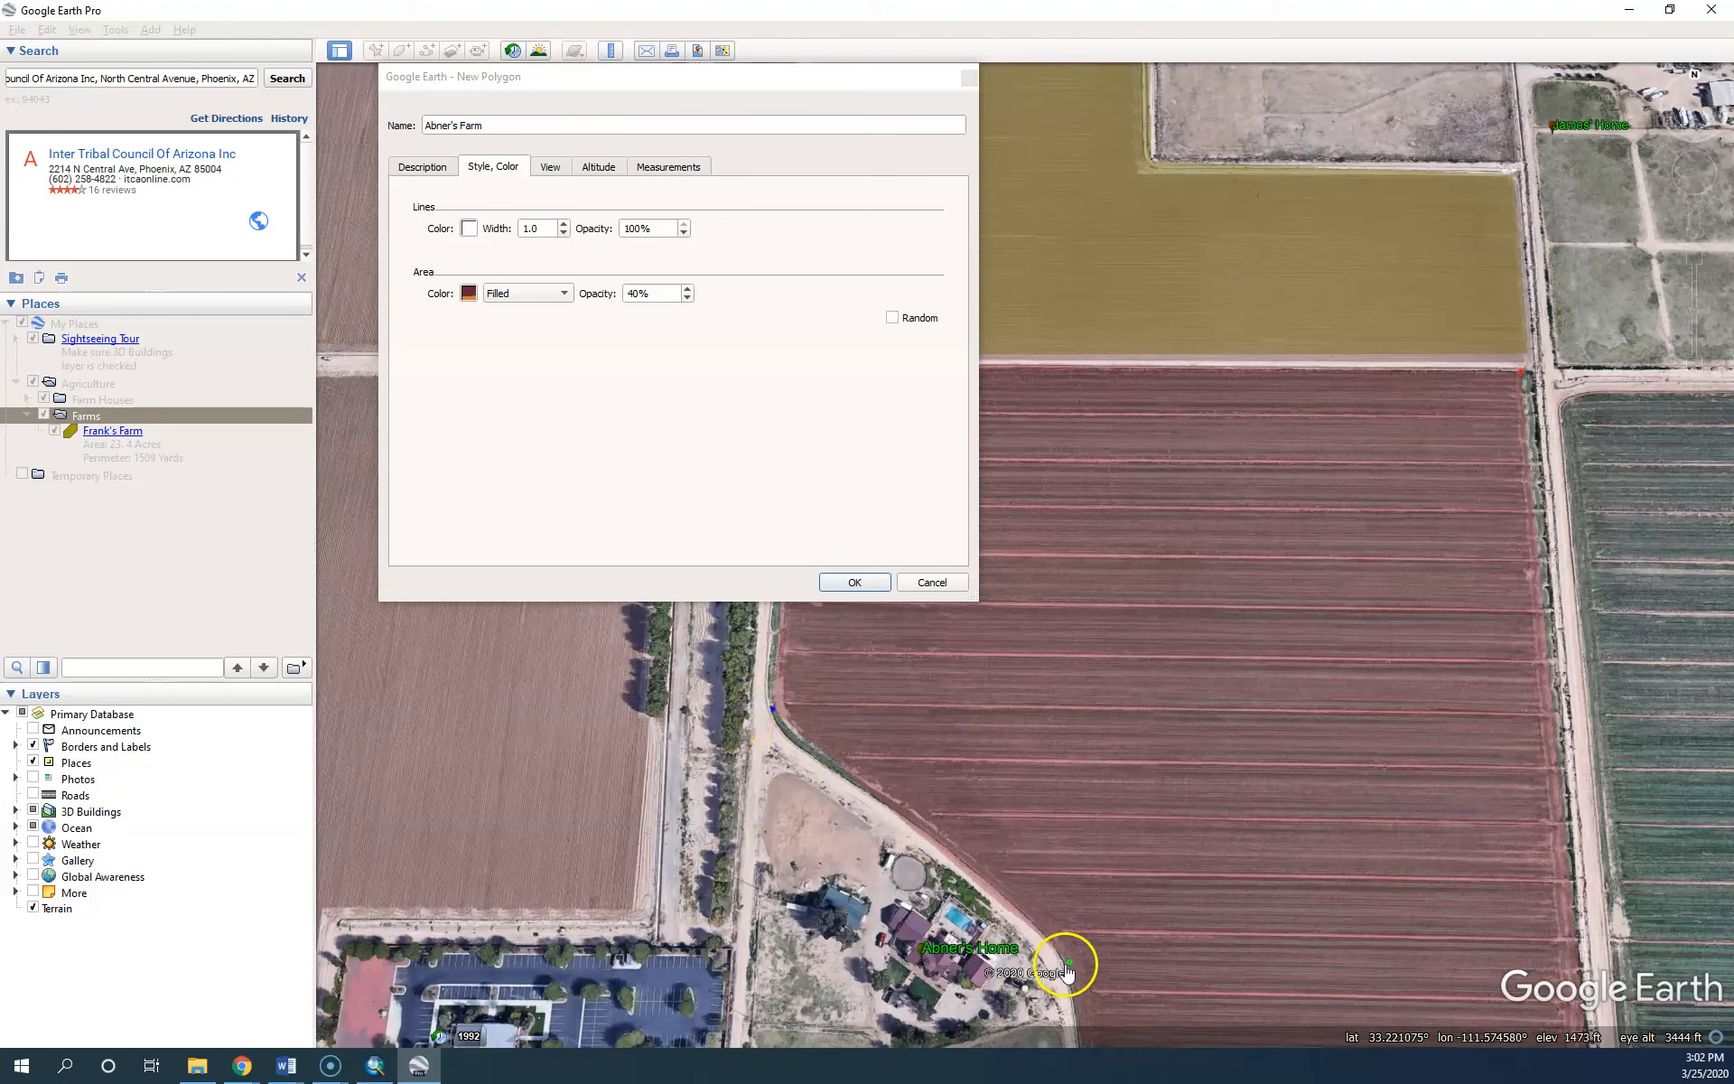
{"action": "left_click", "coordinate": [1029, 918]}
{"action": "left_click", "coordinate": [966, 859]}
{"action": "left_click", "coordinate": [925, 835]}
{"action": "left_click", "coordinate": [871, 797]}
{"action": "left_click", "coordinate": [829, 769]}
{"action": "left_click", "coordinate": [795, 743]}
{"action": "left_click", "coordinate": [779, 727]}
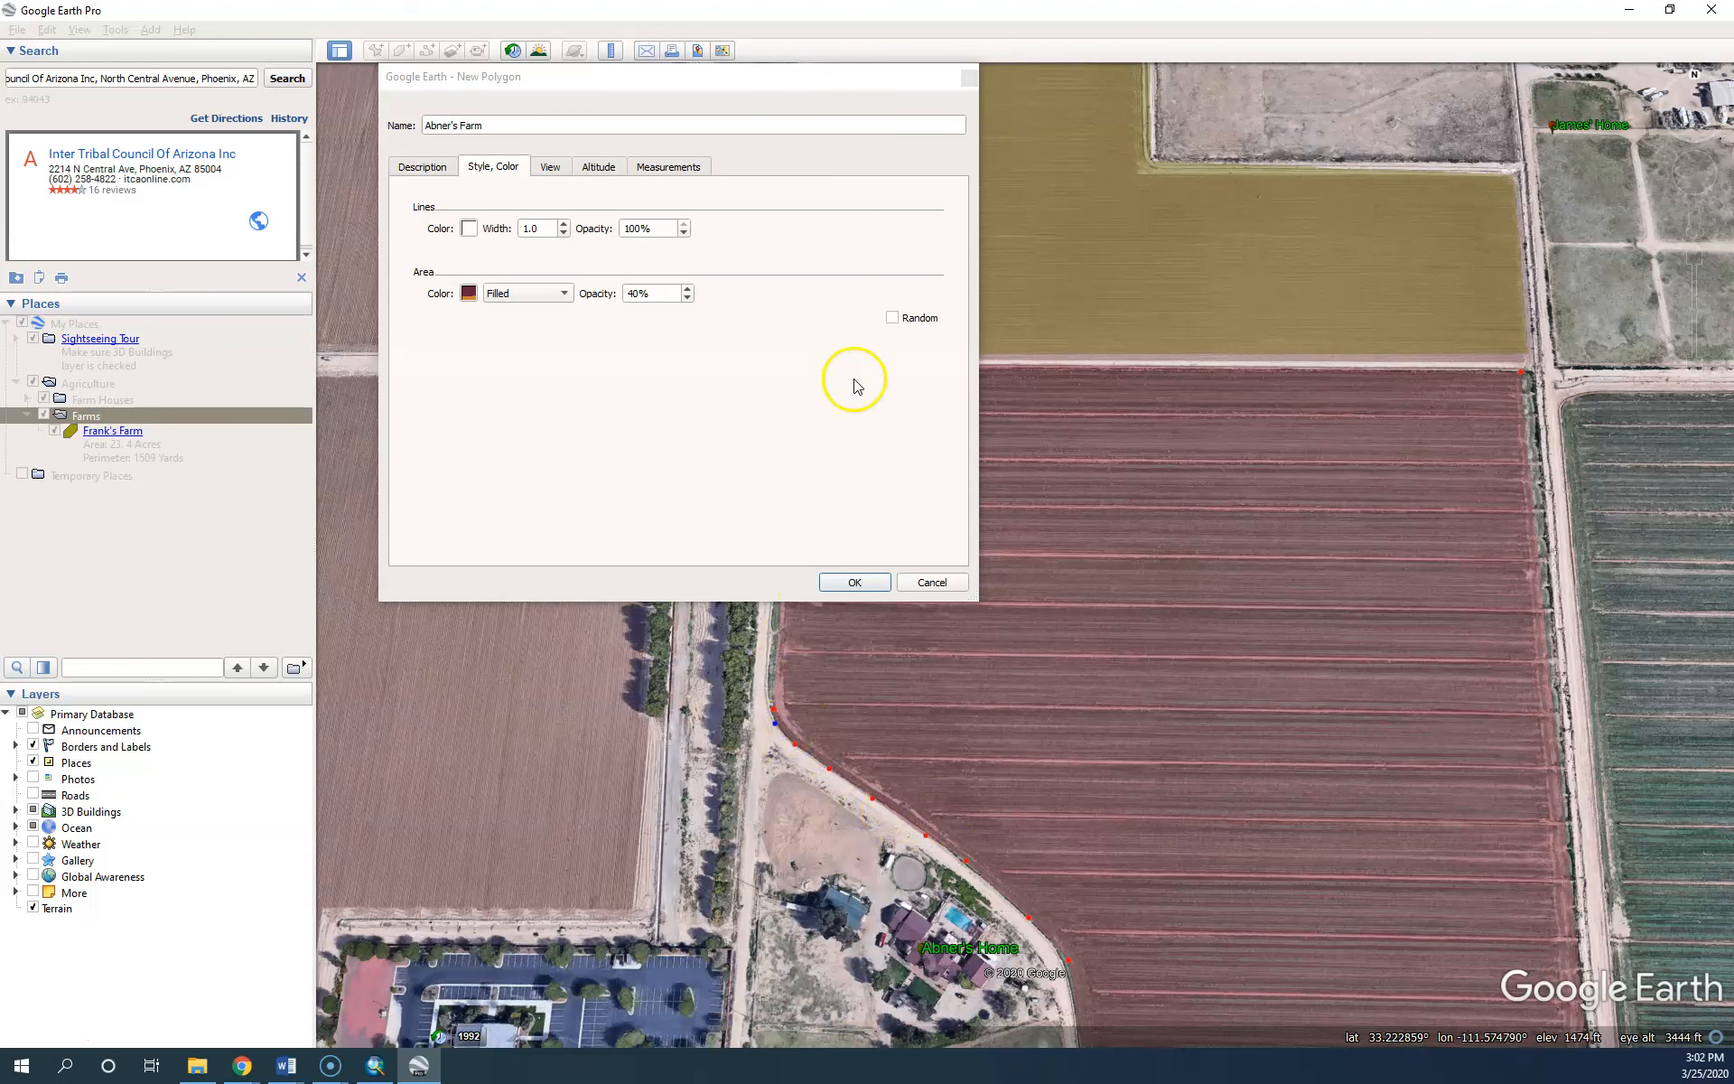
{"action": "left_click", "coordinate": [425, 166]}
{"action": "left_click", "coordinate": [505, 264]}
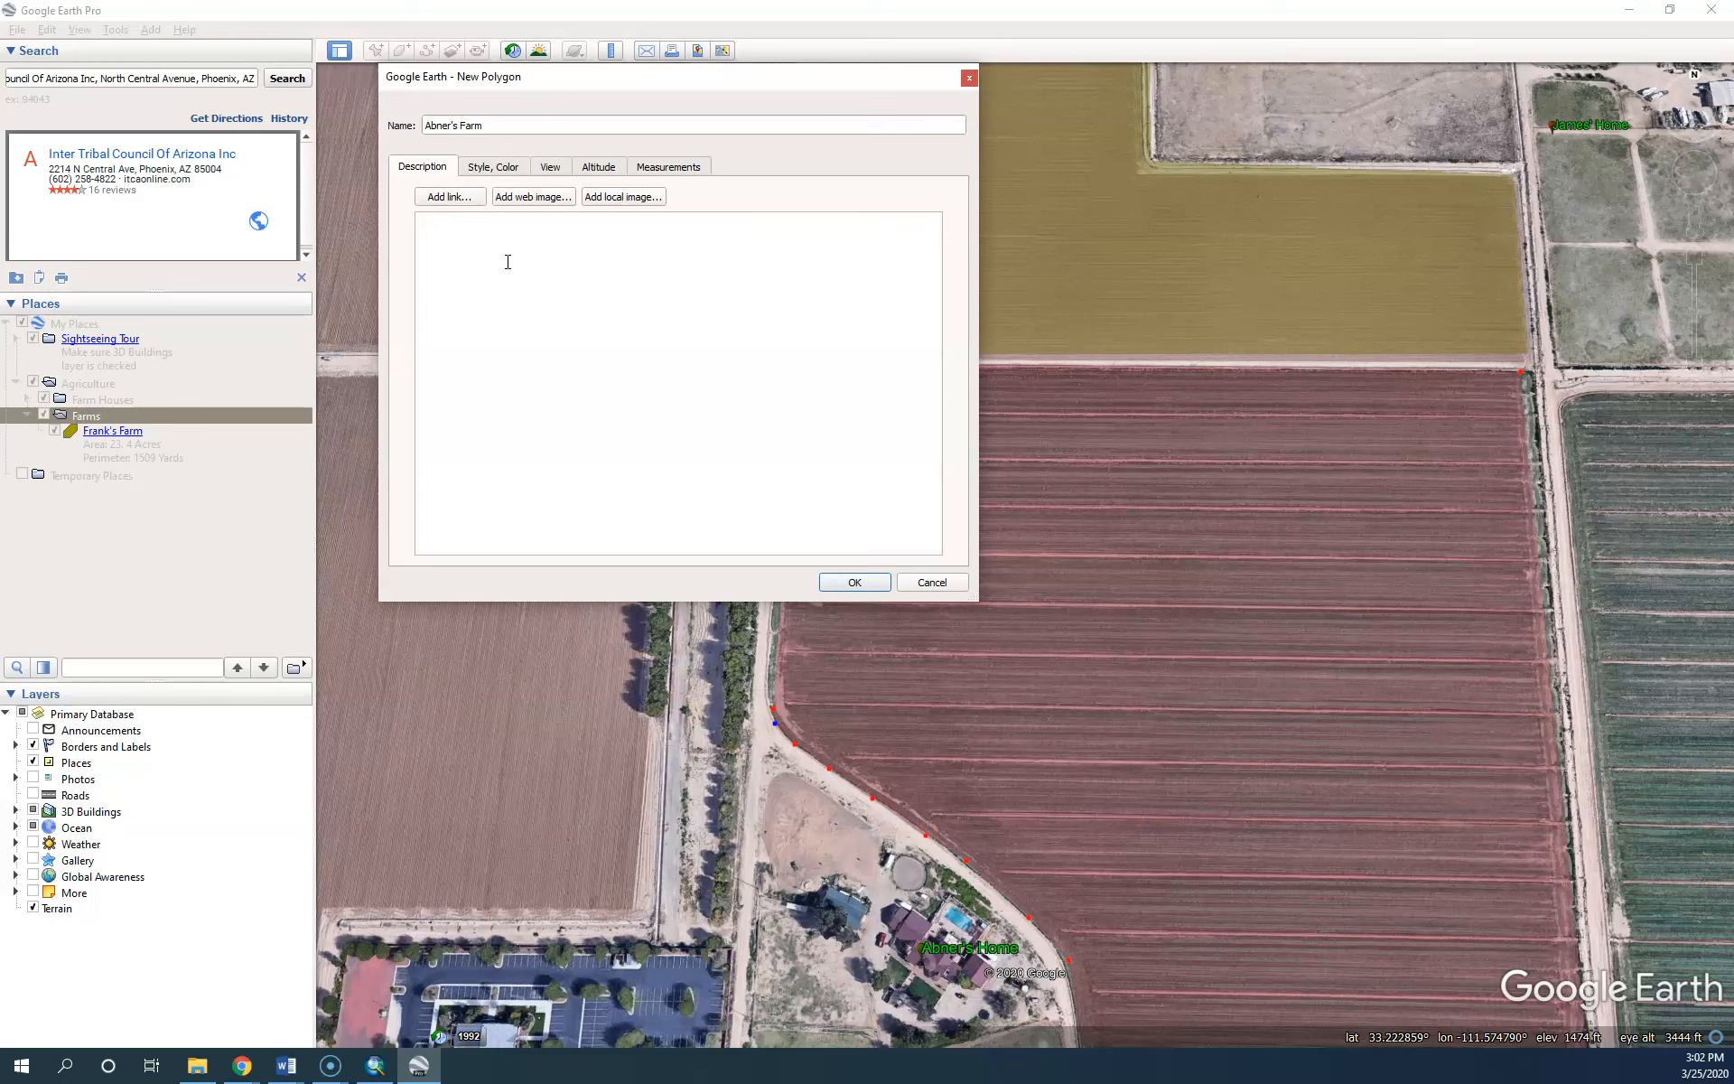
Check the measured area and start the description with the 32.5-acre Area line
{"action": "left_click", "coordinate": [667, 167]}
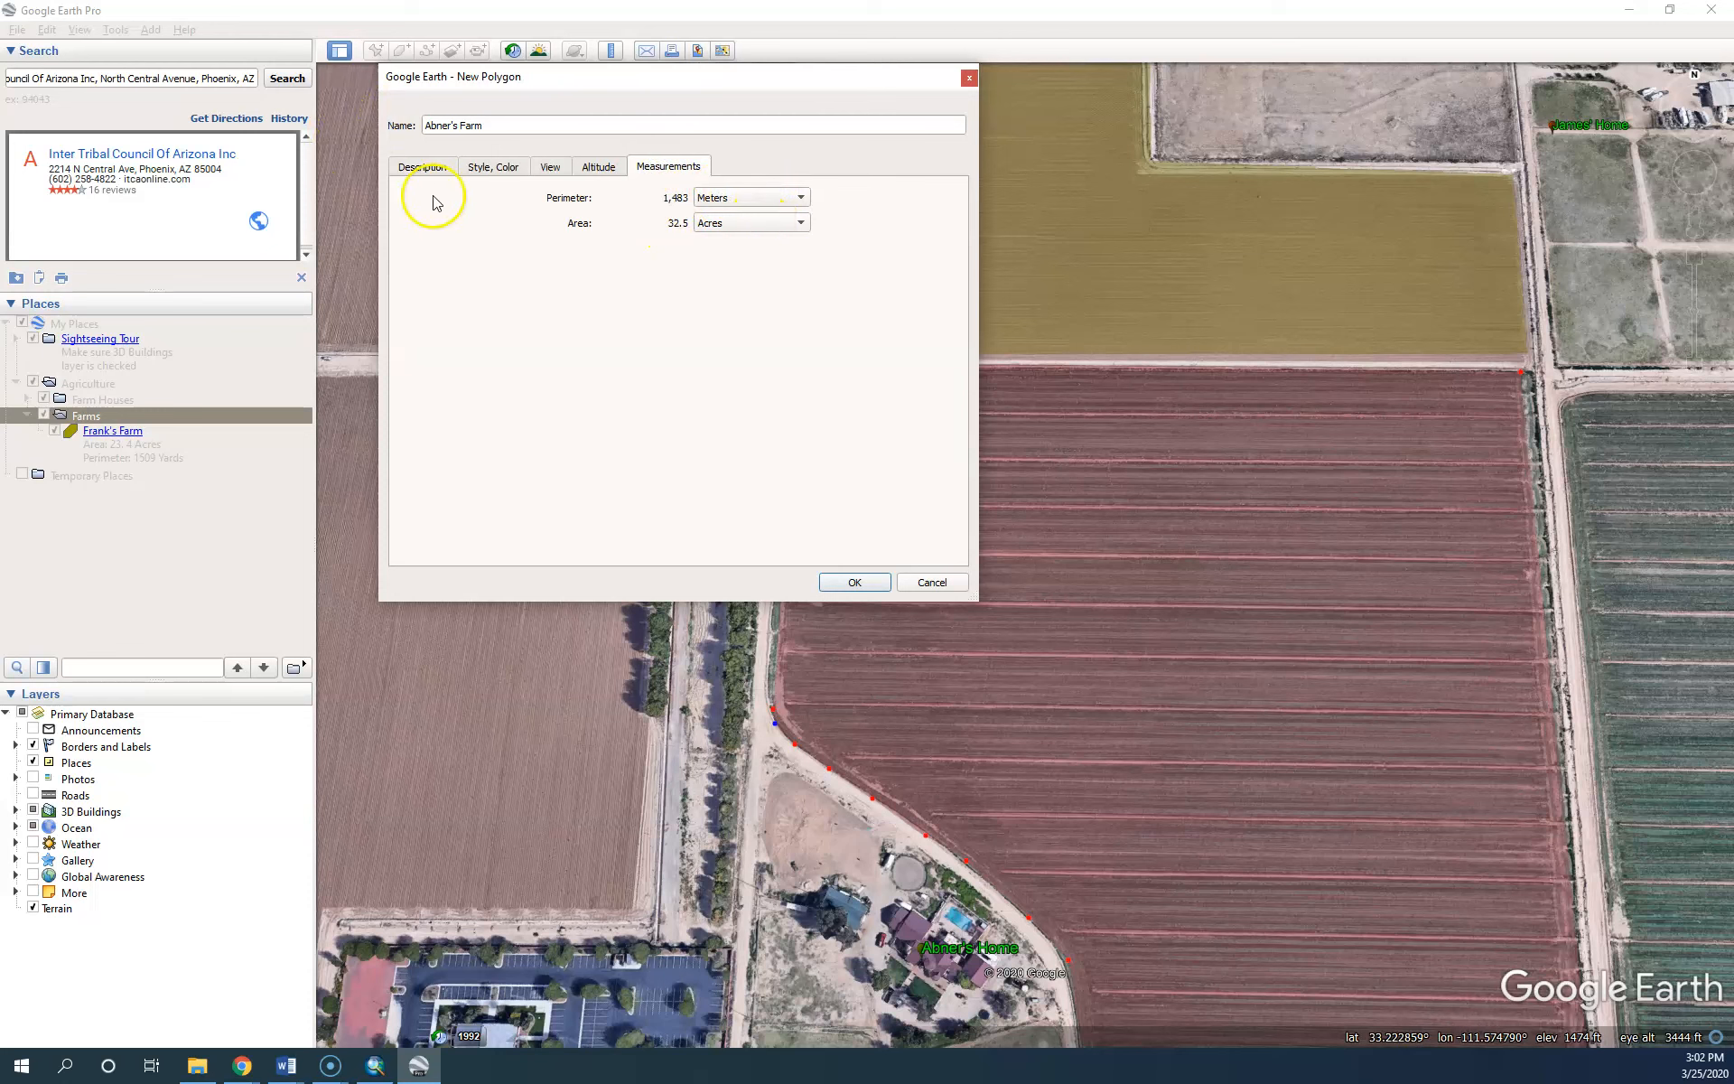
{"action": "left_click", "coordinate": [422, 167]}
{"action": "left_click", "coordinate": [461, 258]}
{"action": "type", "text": "Area: 32.5 Acres"}
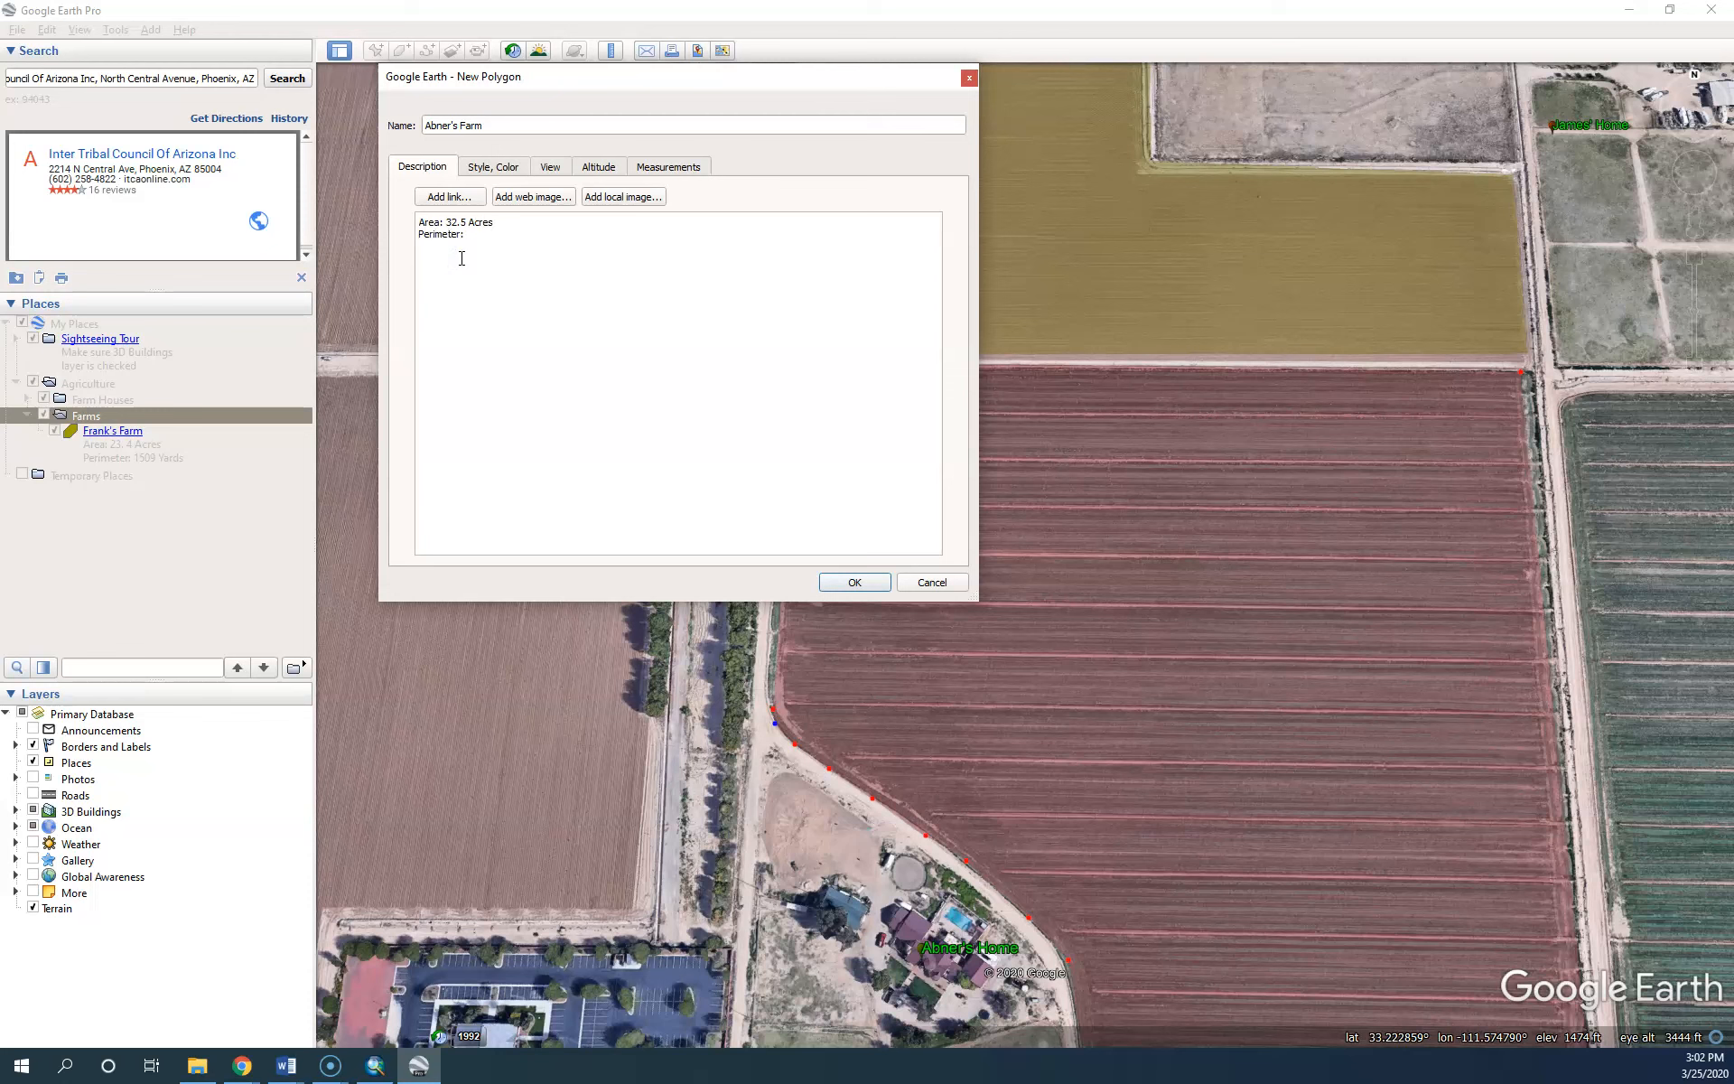
Add the 1483-meter perimeter, Alfalfa crop, no pesticide, Last used NA and 03/24/2020 update lines
{"action": "left_click", "coordinate": [668, 166]}
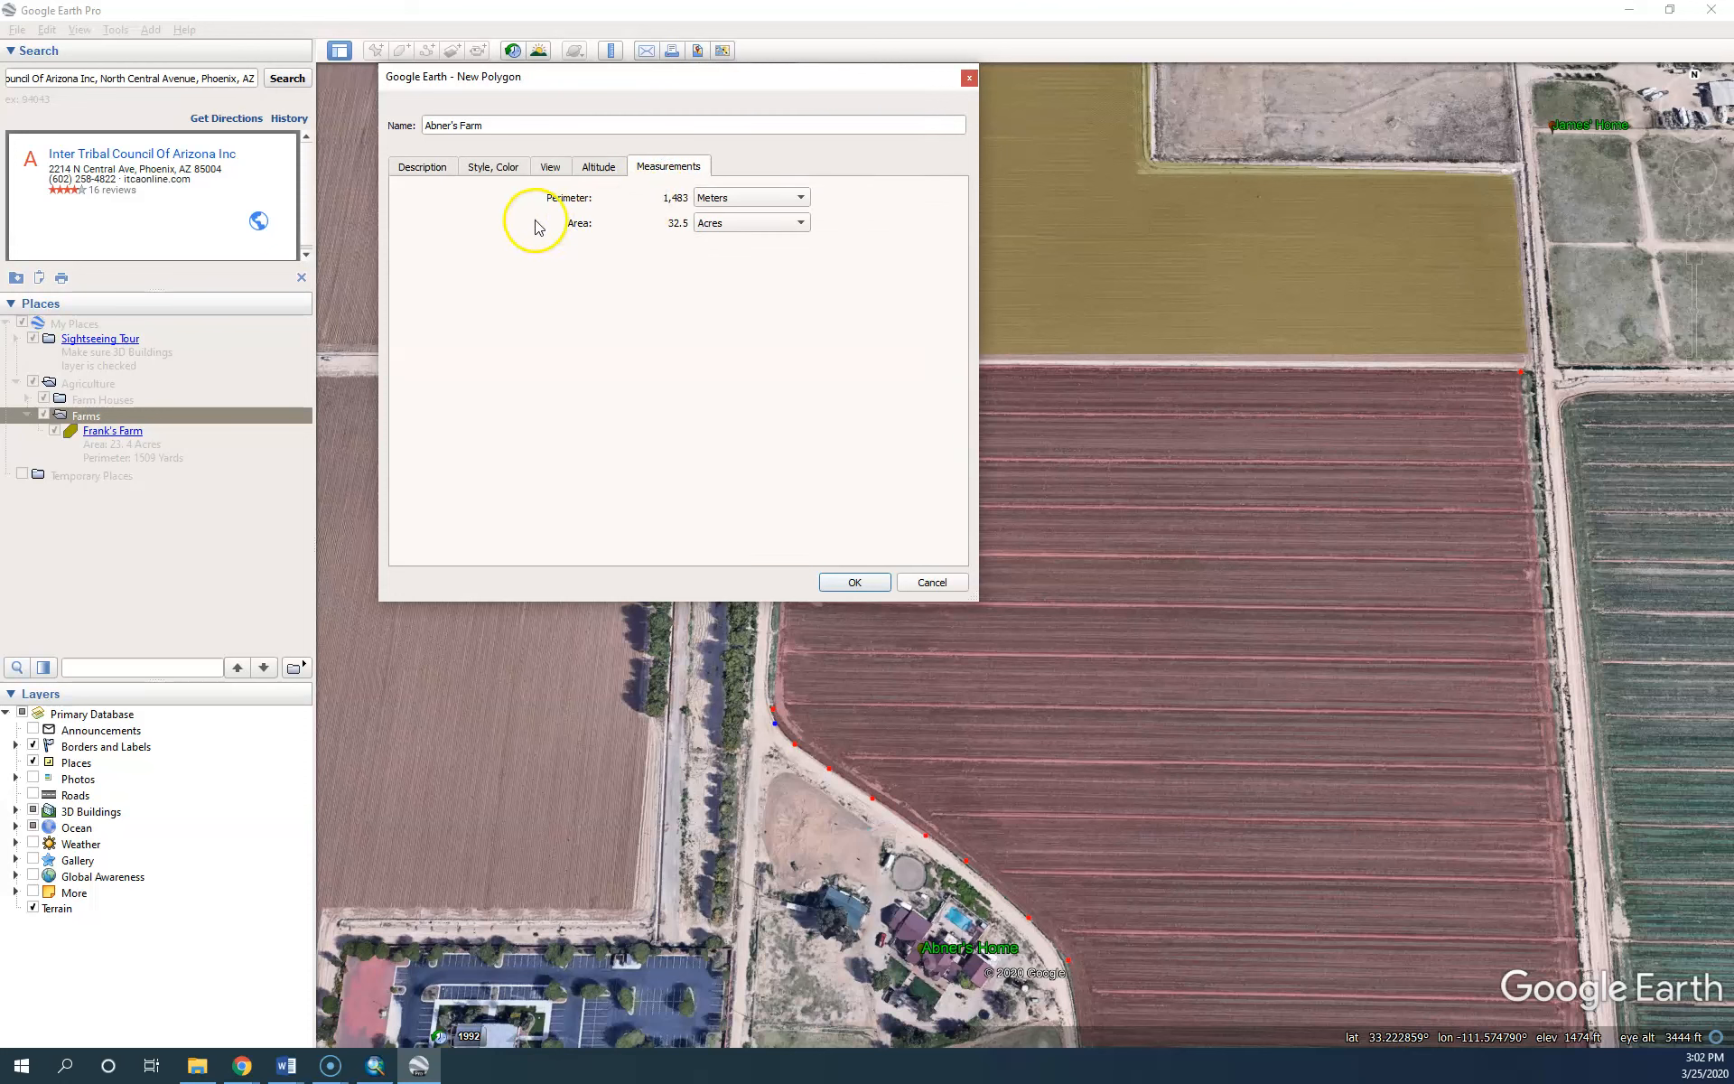
{"action": "left_click", "coordinate": [442, 185]}
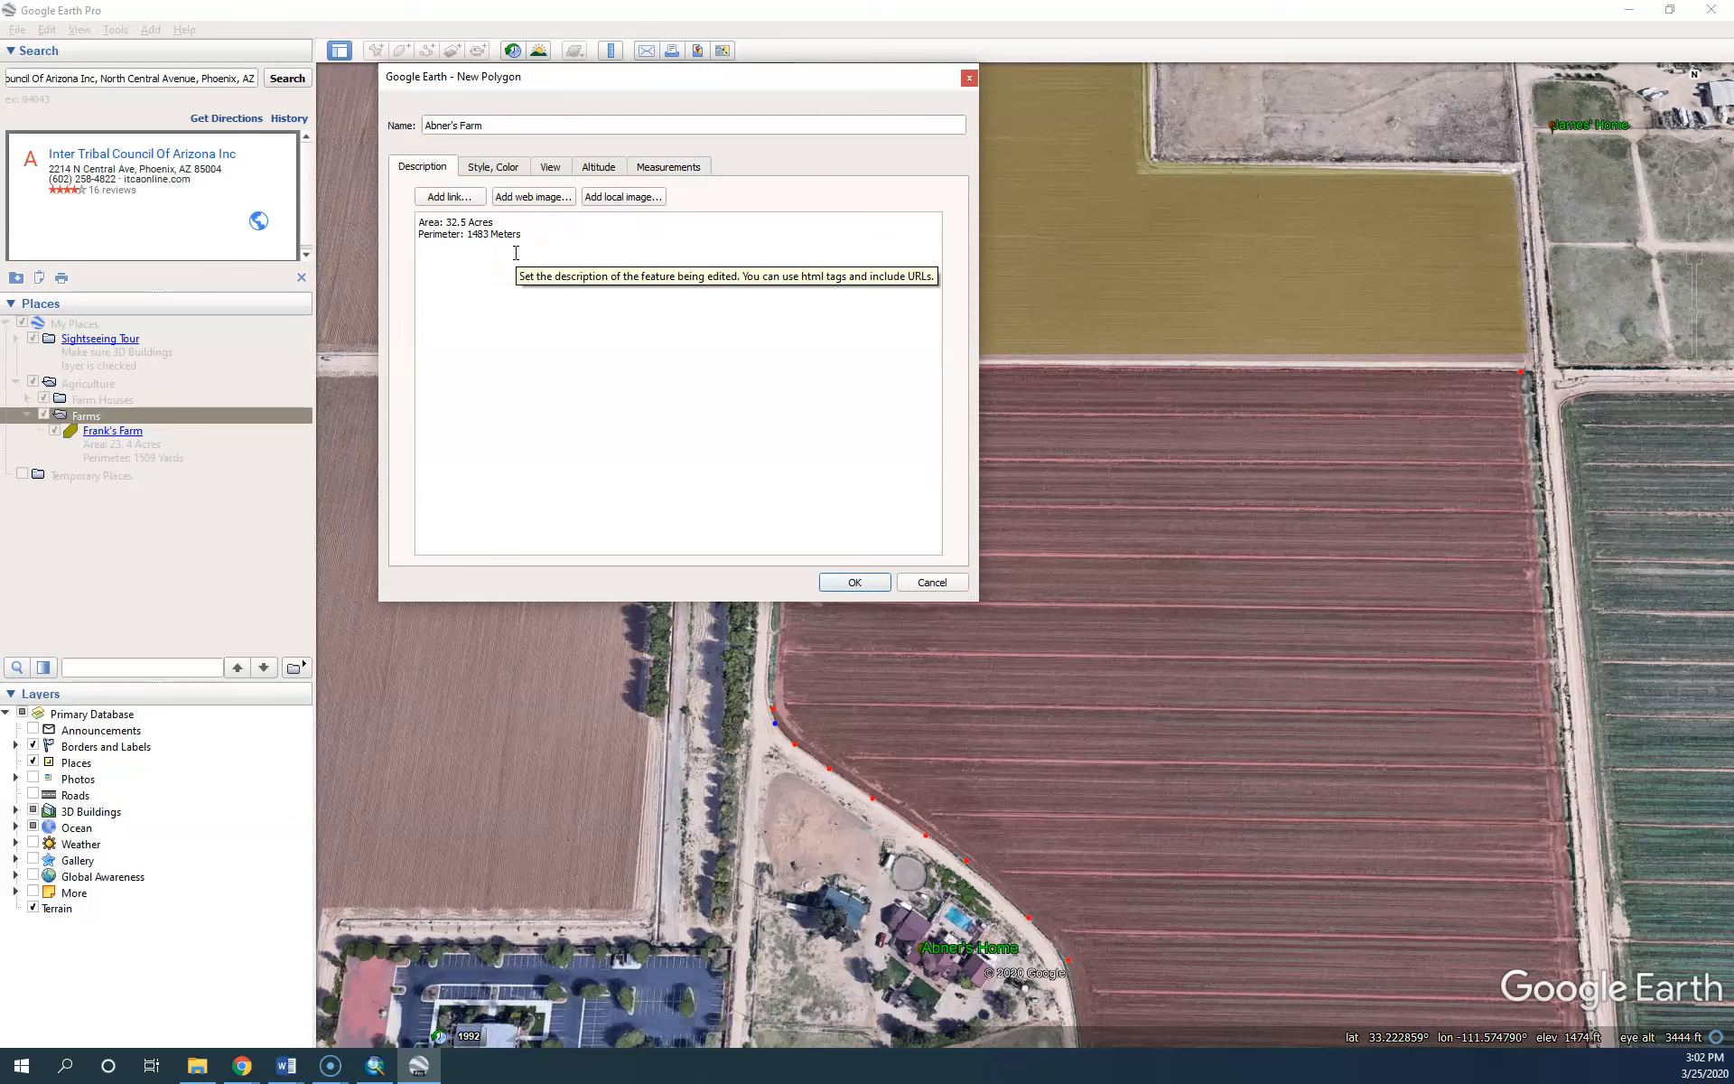
{"action": "left_click", "coordinate": [559, 245]}
{"action": "key", "text": "Return"}
{"action": "type", "text": "Agriculture: Alfalfa"}
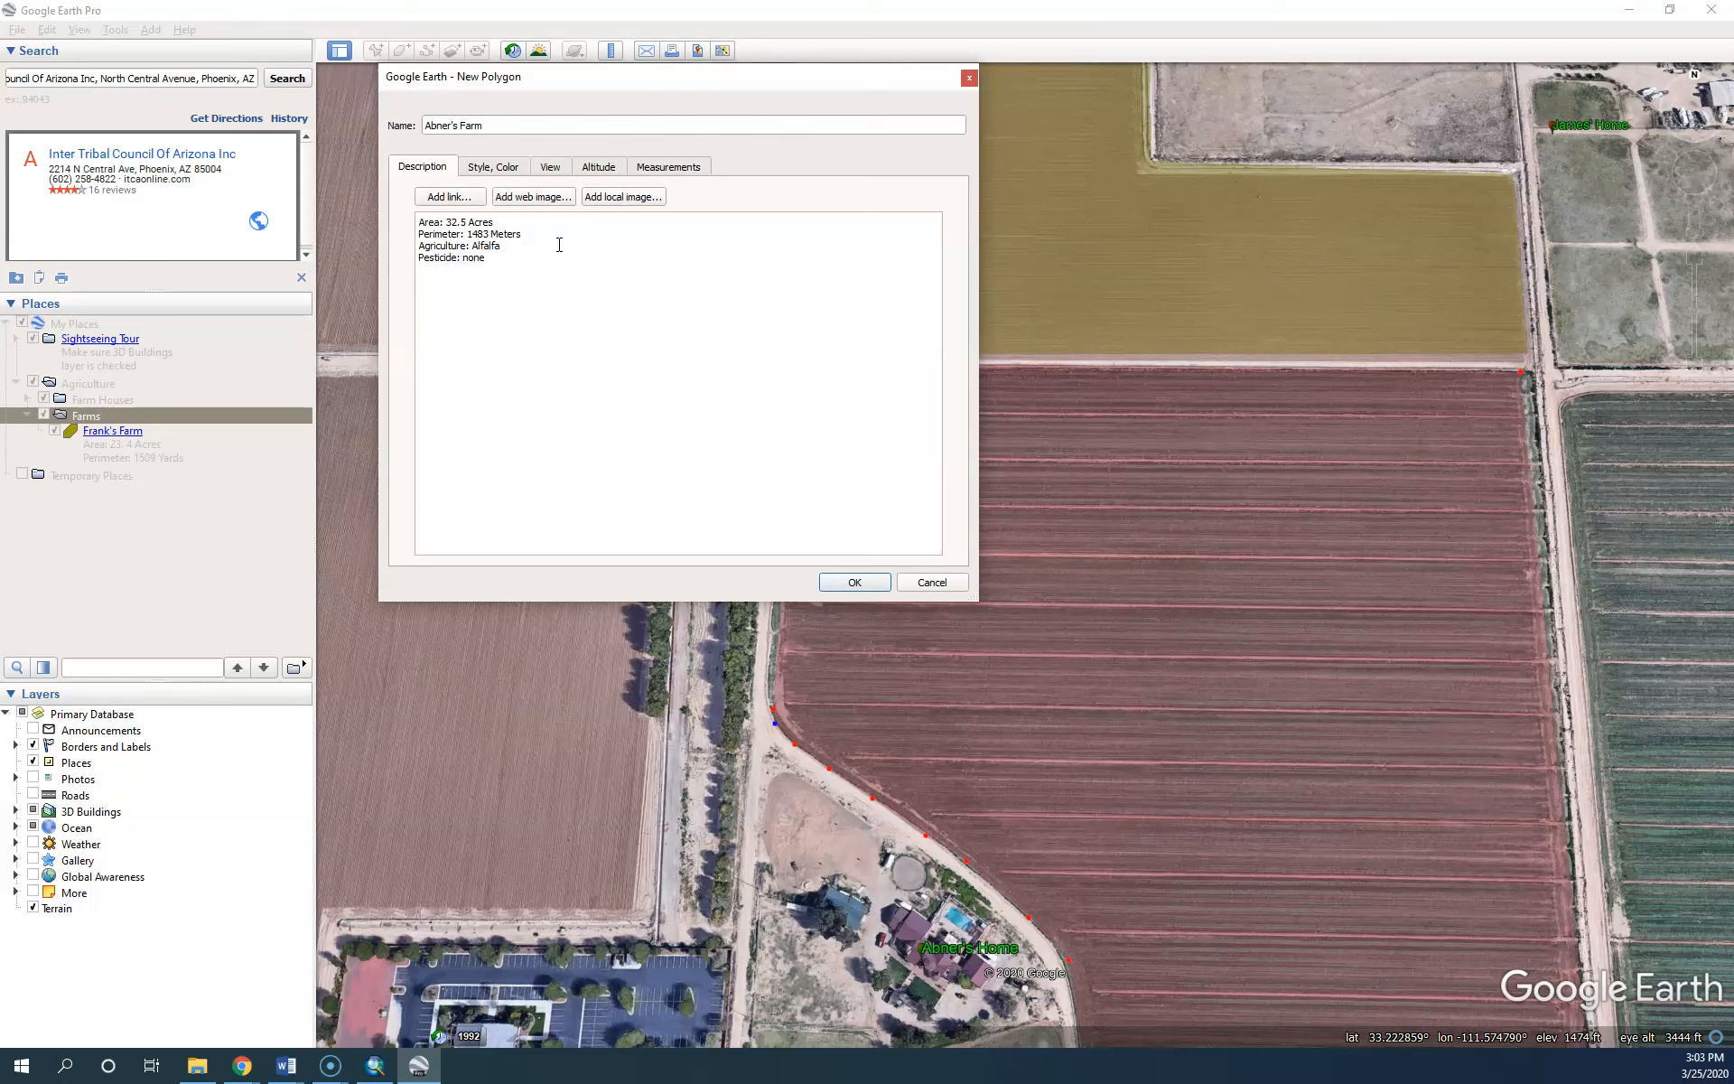
{"action": "type", "text": "st used: NA"}
{"action": "key", "text": "Return"}
{"action": "left_click", "coordinate": [856, 582]}
Save Abner's Farm, check its details balloon on the map, and expand the Farm Houses folder
{"action": "left_click", "coordinate": [868, 586]}
{"action": "left_click", "coordinate": [868, 586]}
{"action": "left_click", "coordinate": [251, 454]}
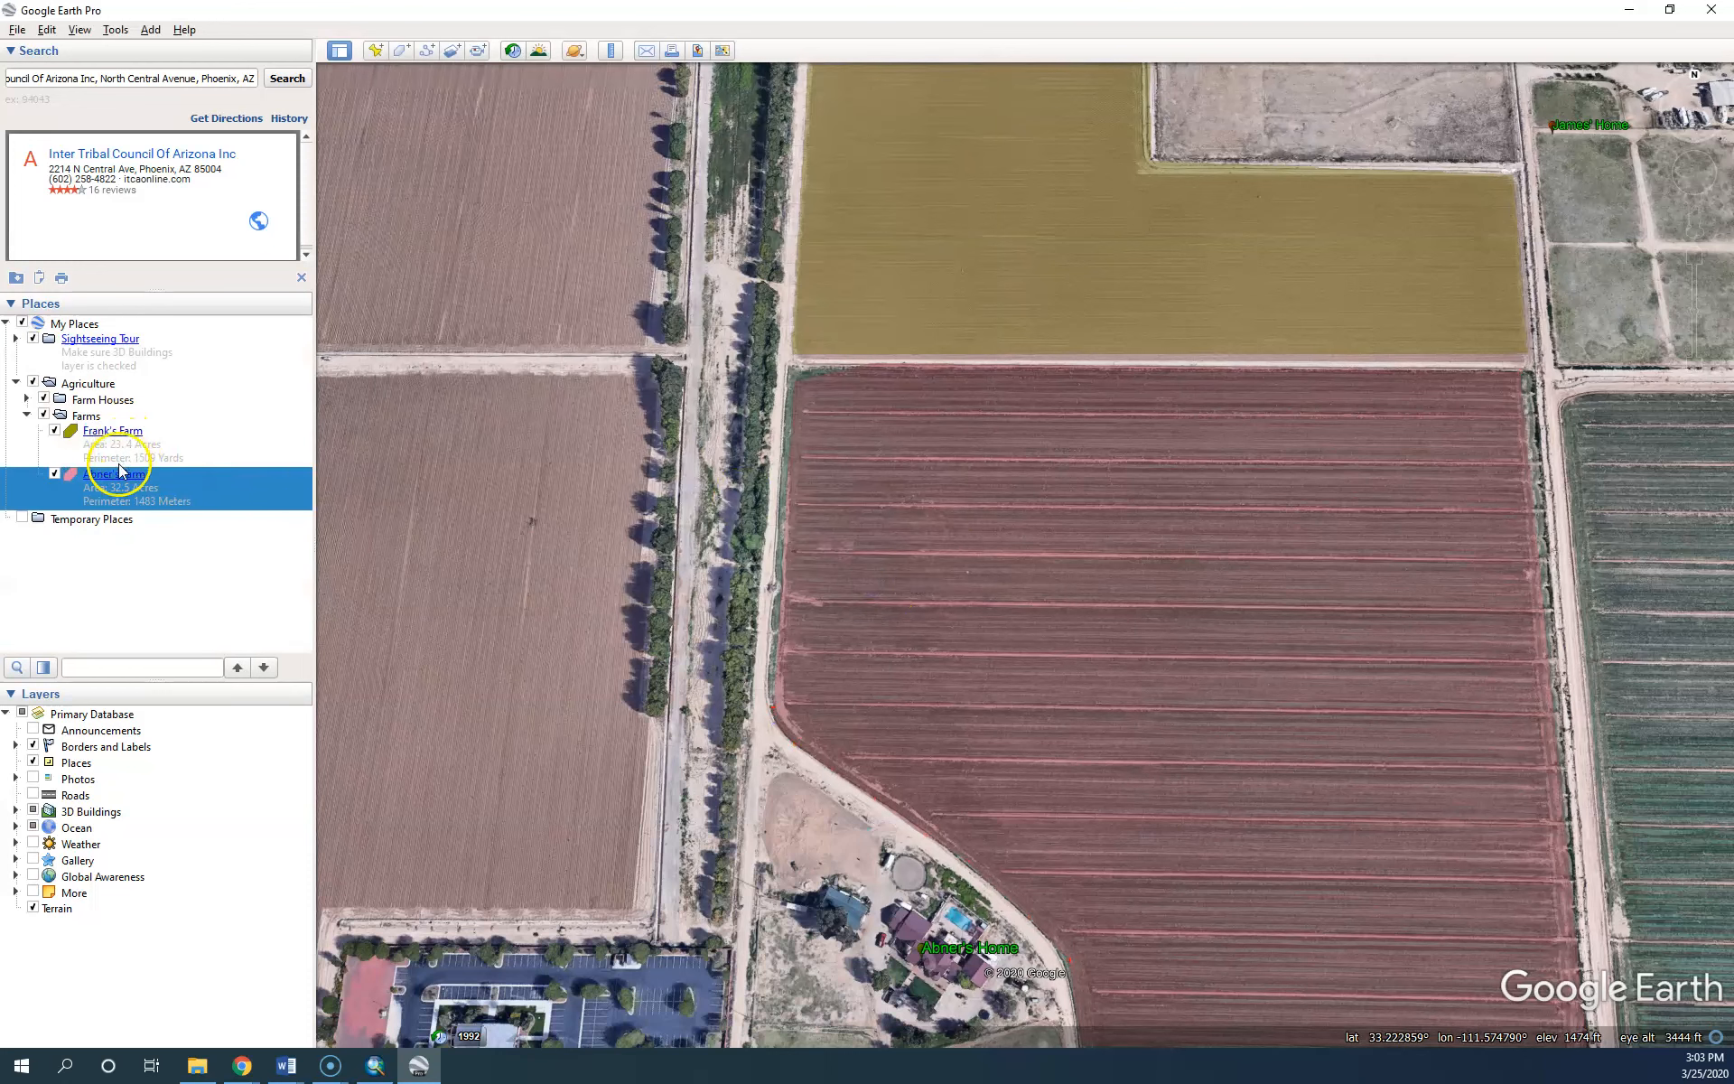
{"action": "left_click", "coordinate": [1225, 622]}
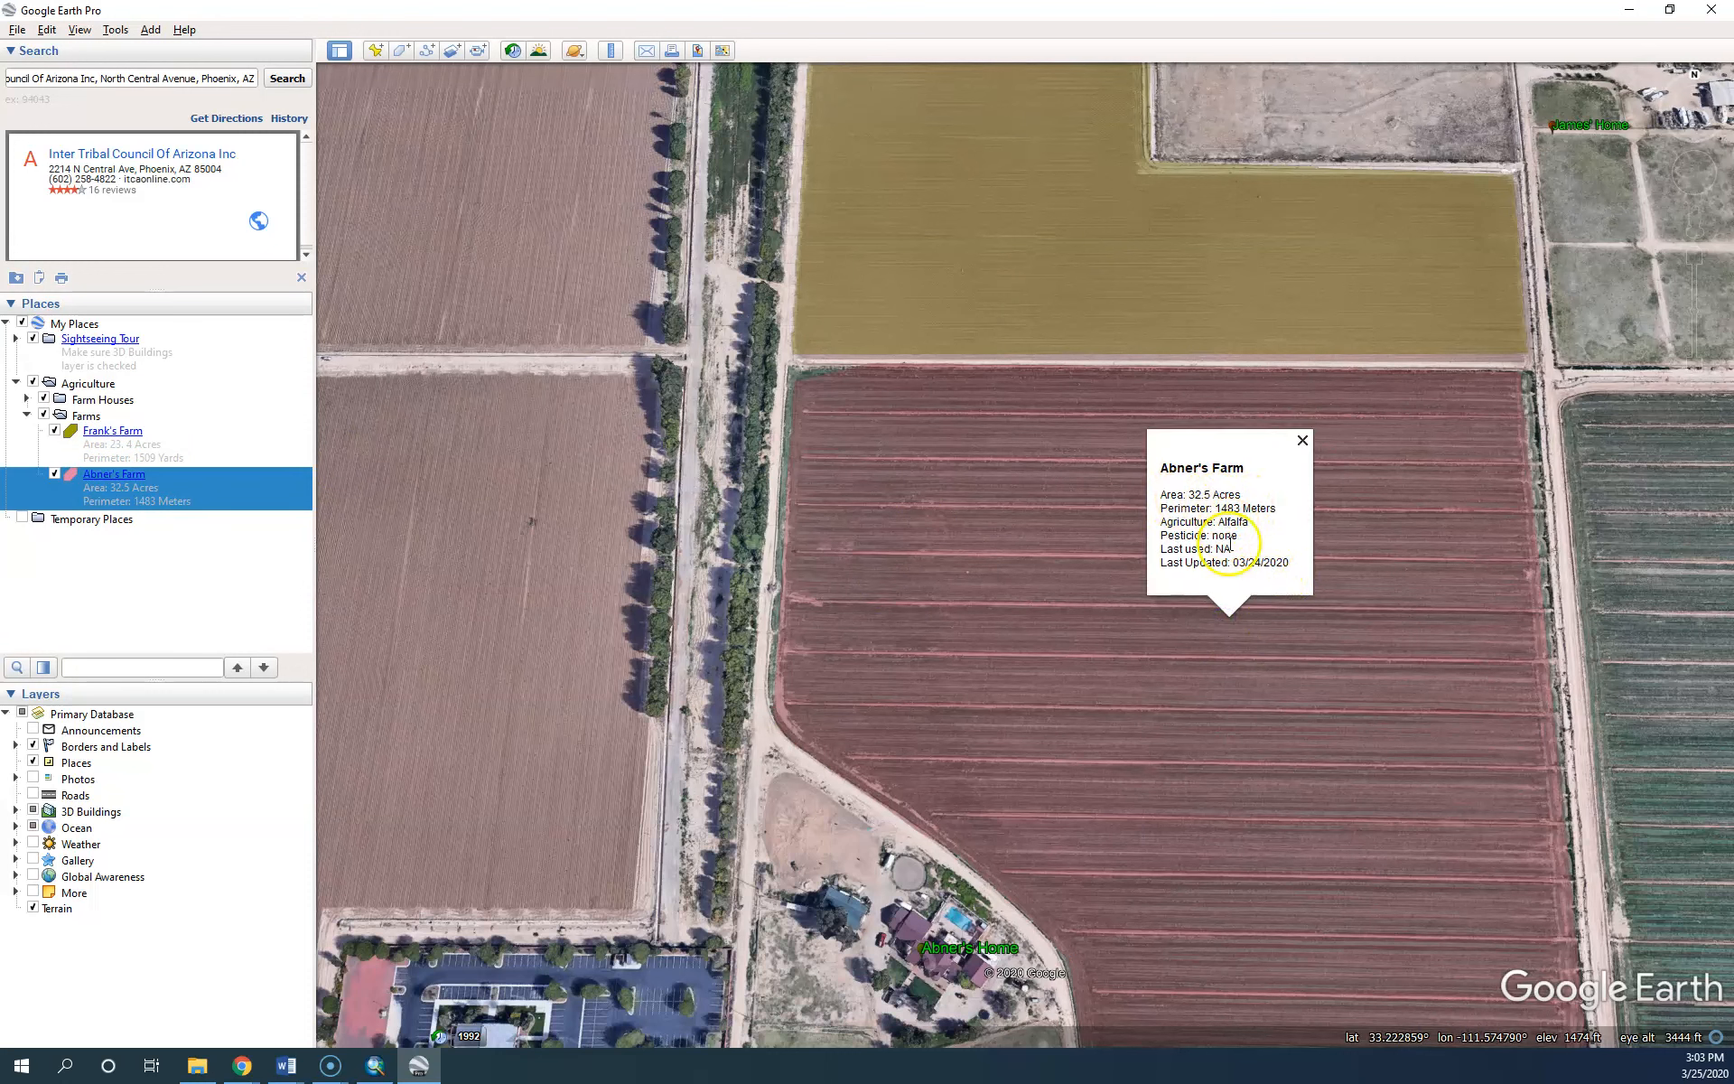
{"action": "left_click", "coordinate": [1302, 442]}
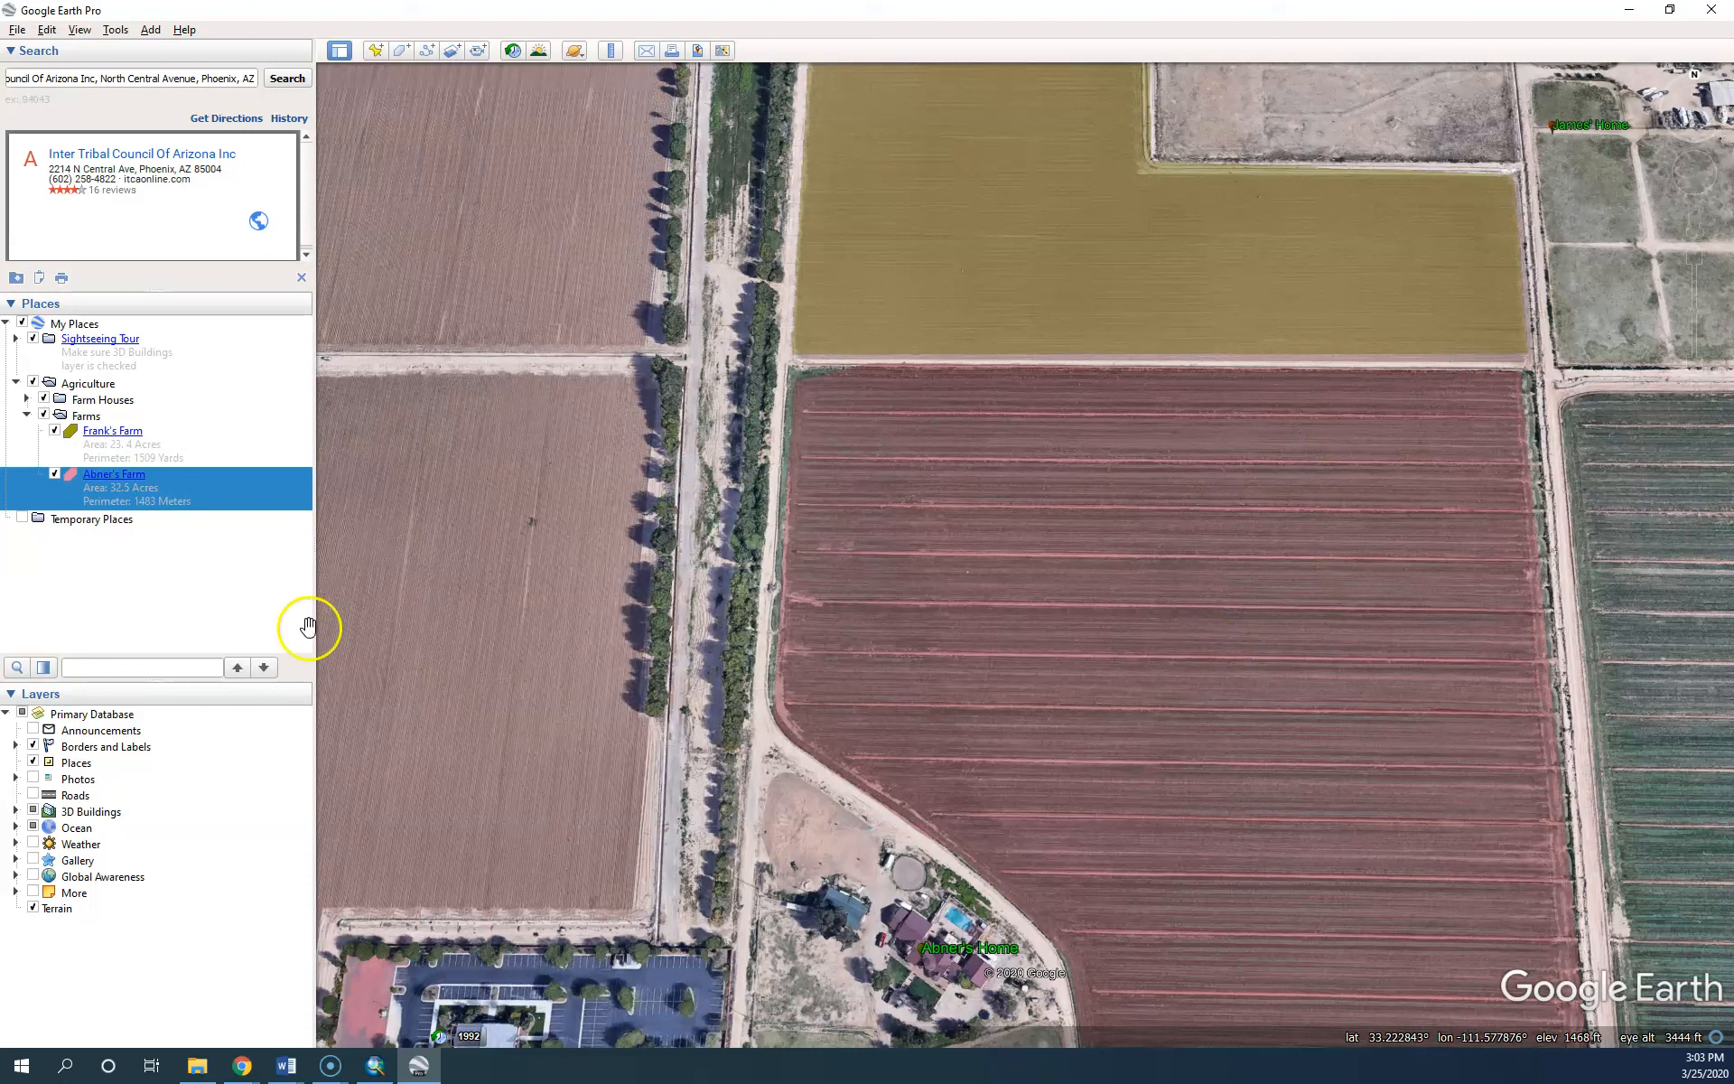
{"action": "left_click", "coordinate": [27, 399]}
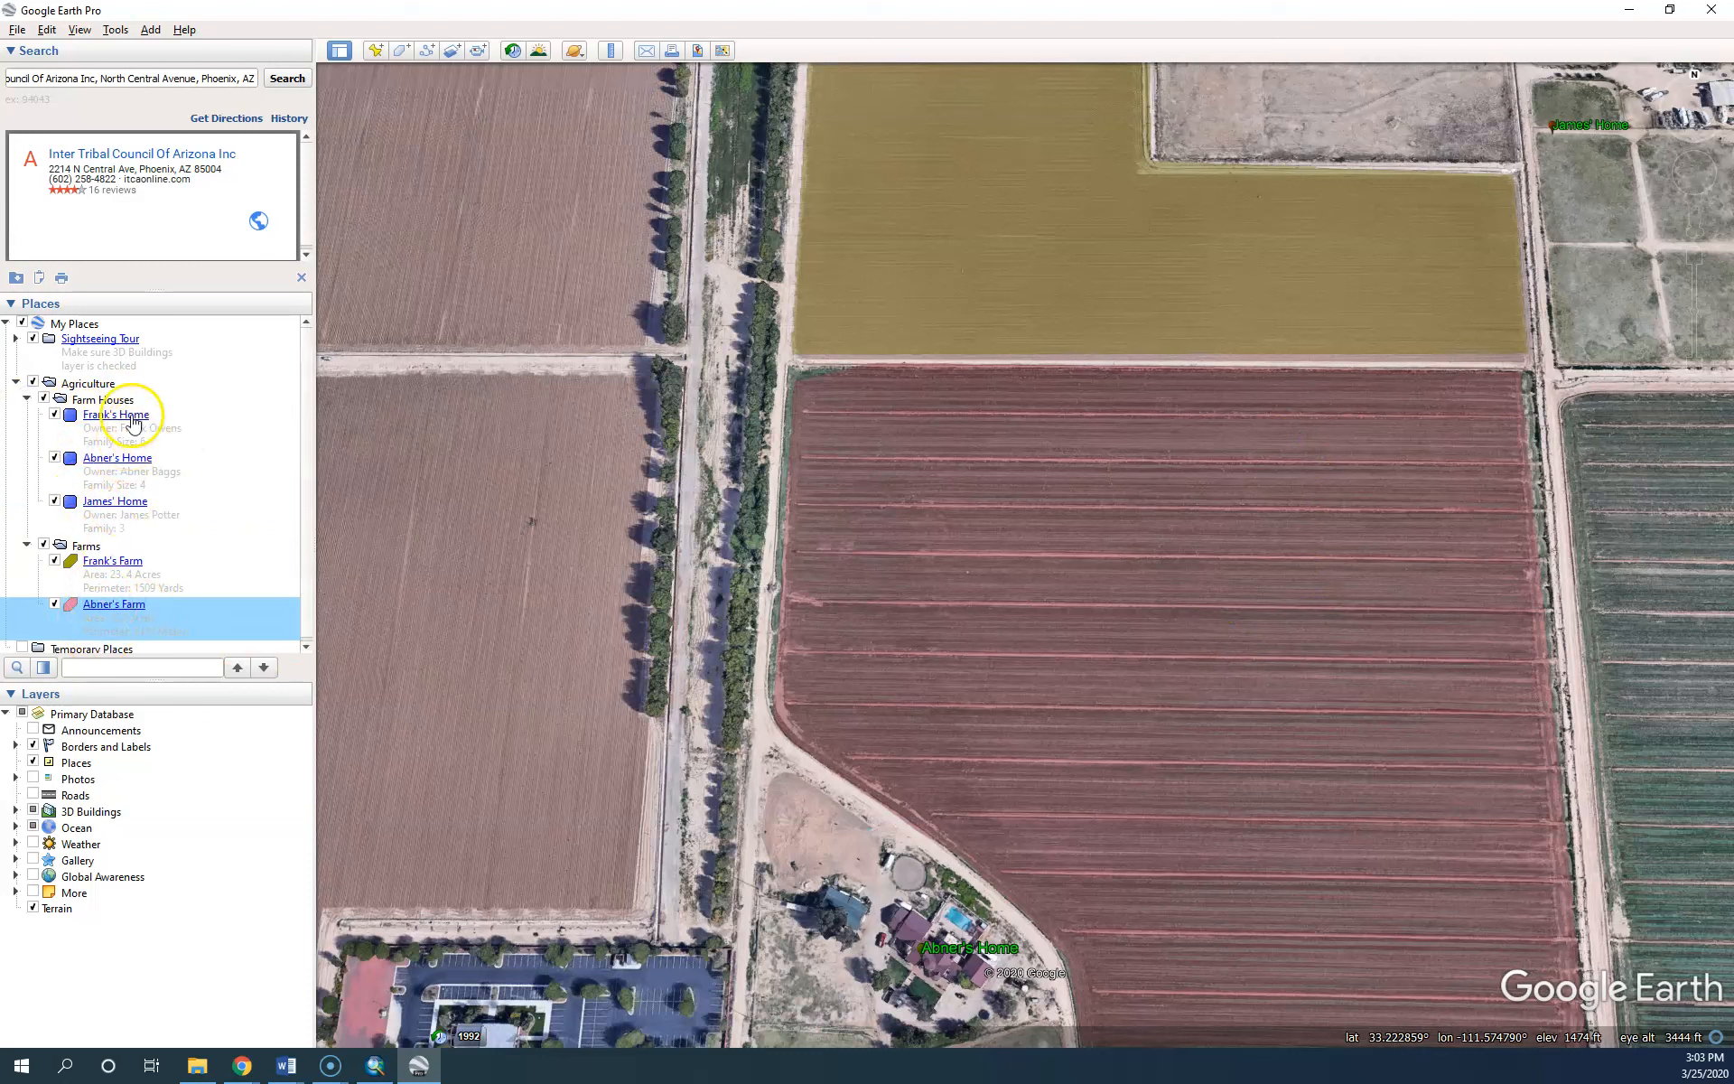
Save the Agriculture folder as Agriculture.kmz, replacing the old file, then zoom out to the farms
{"action": "right_click", "coordinate": [79, 389]}
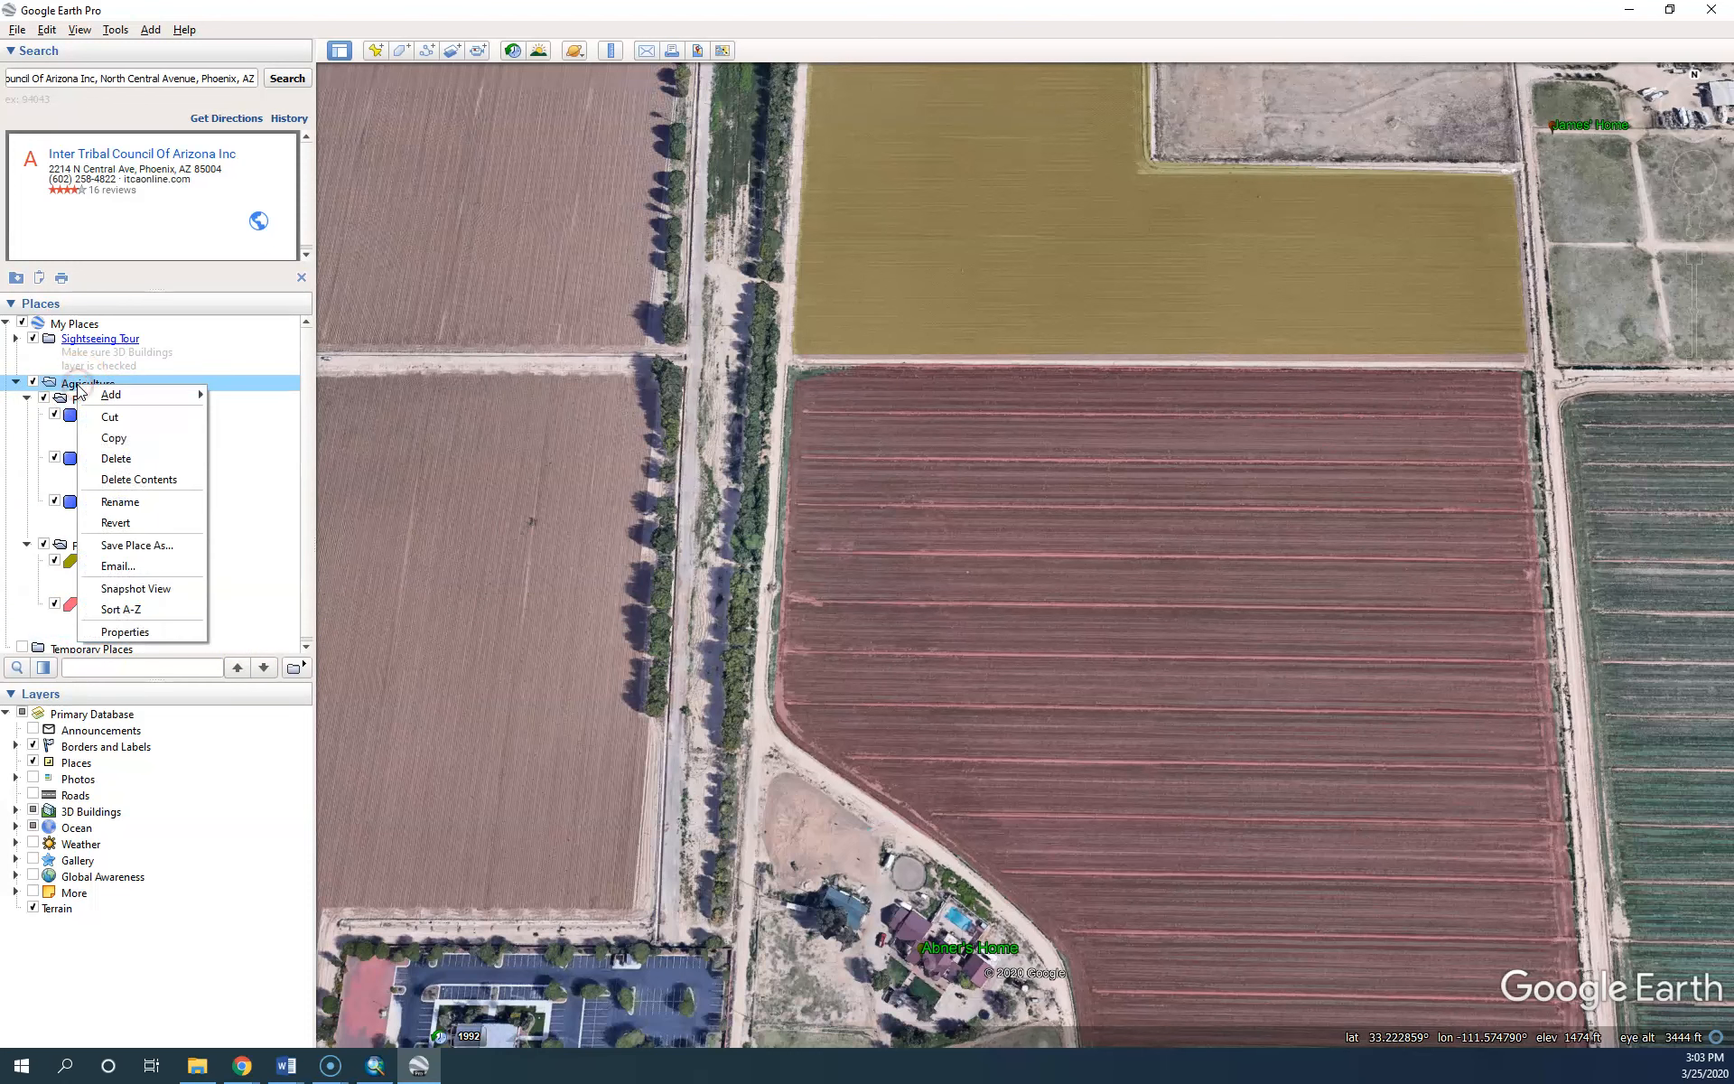
{"action": "left_click", "coordinate": [126, 545]}
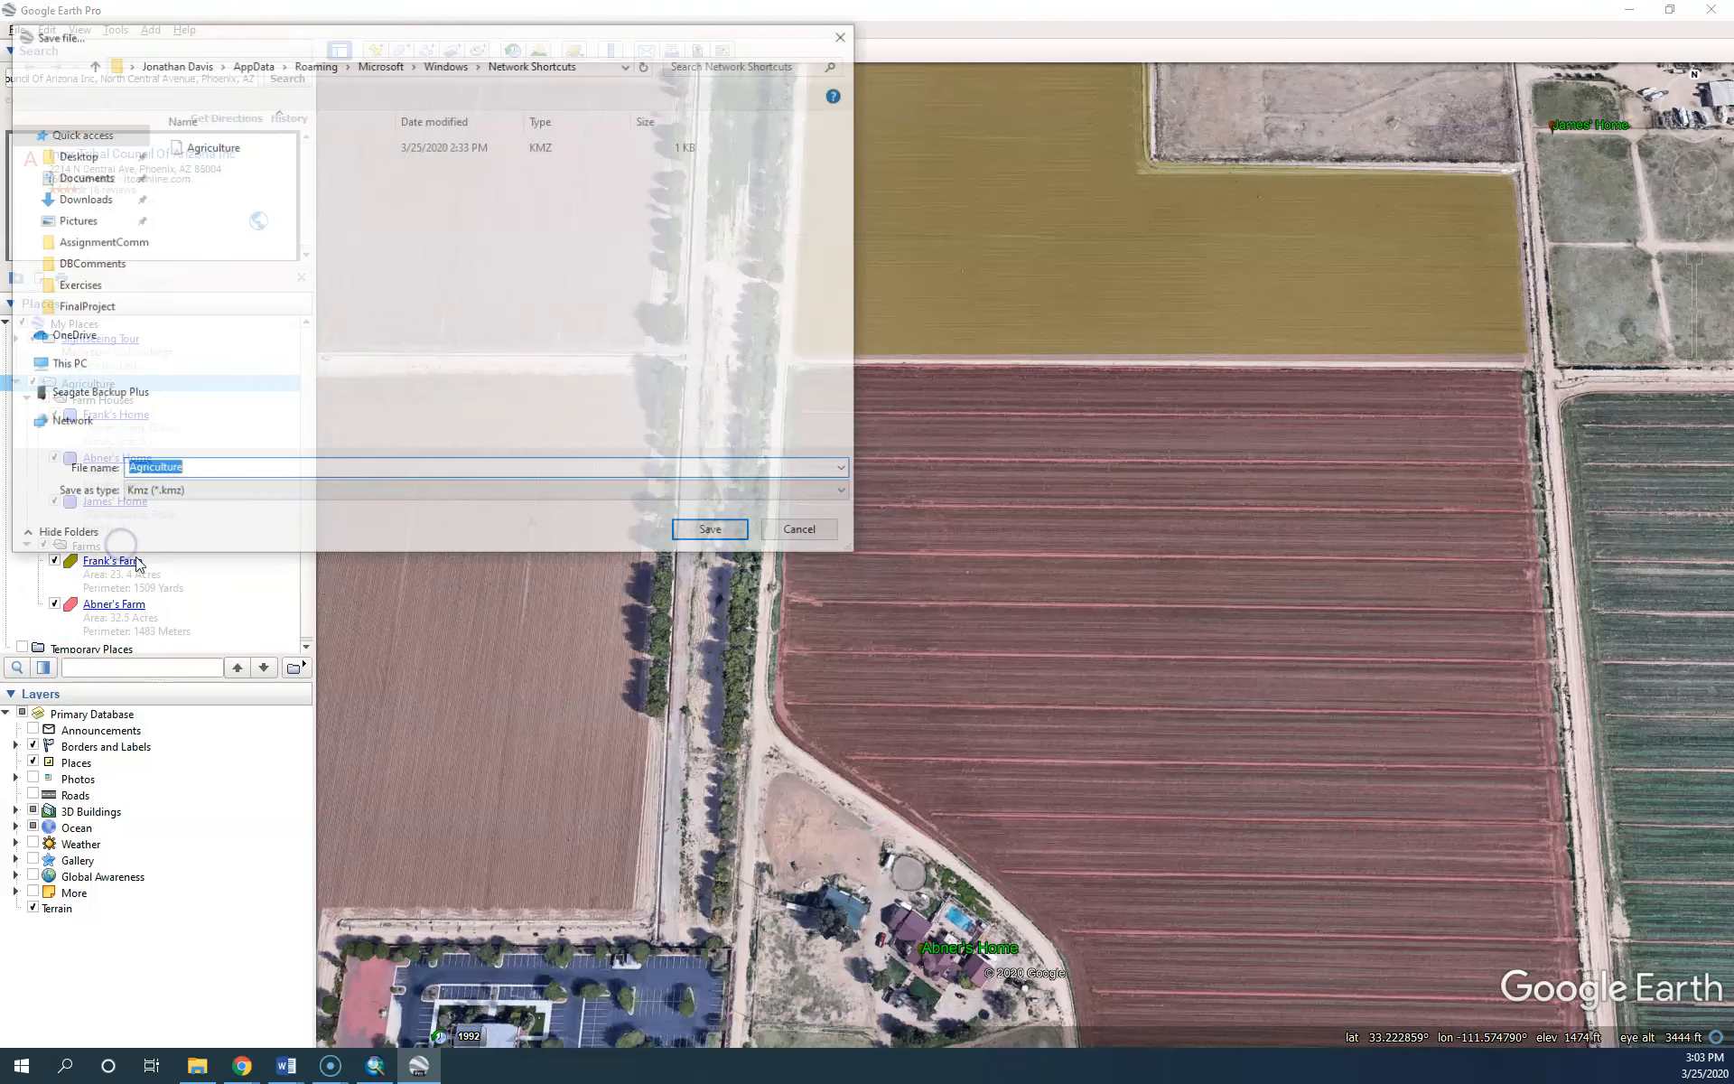
{"action": "left_click", "coordinate": [213, 148]}
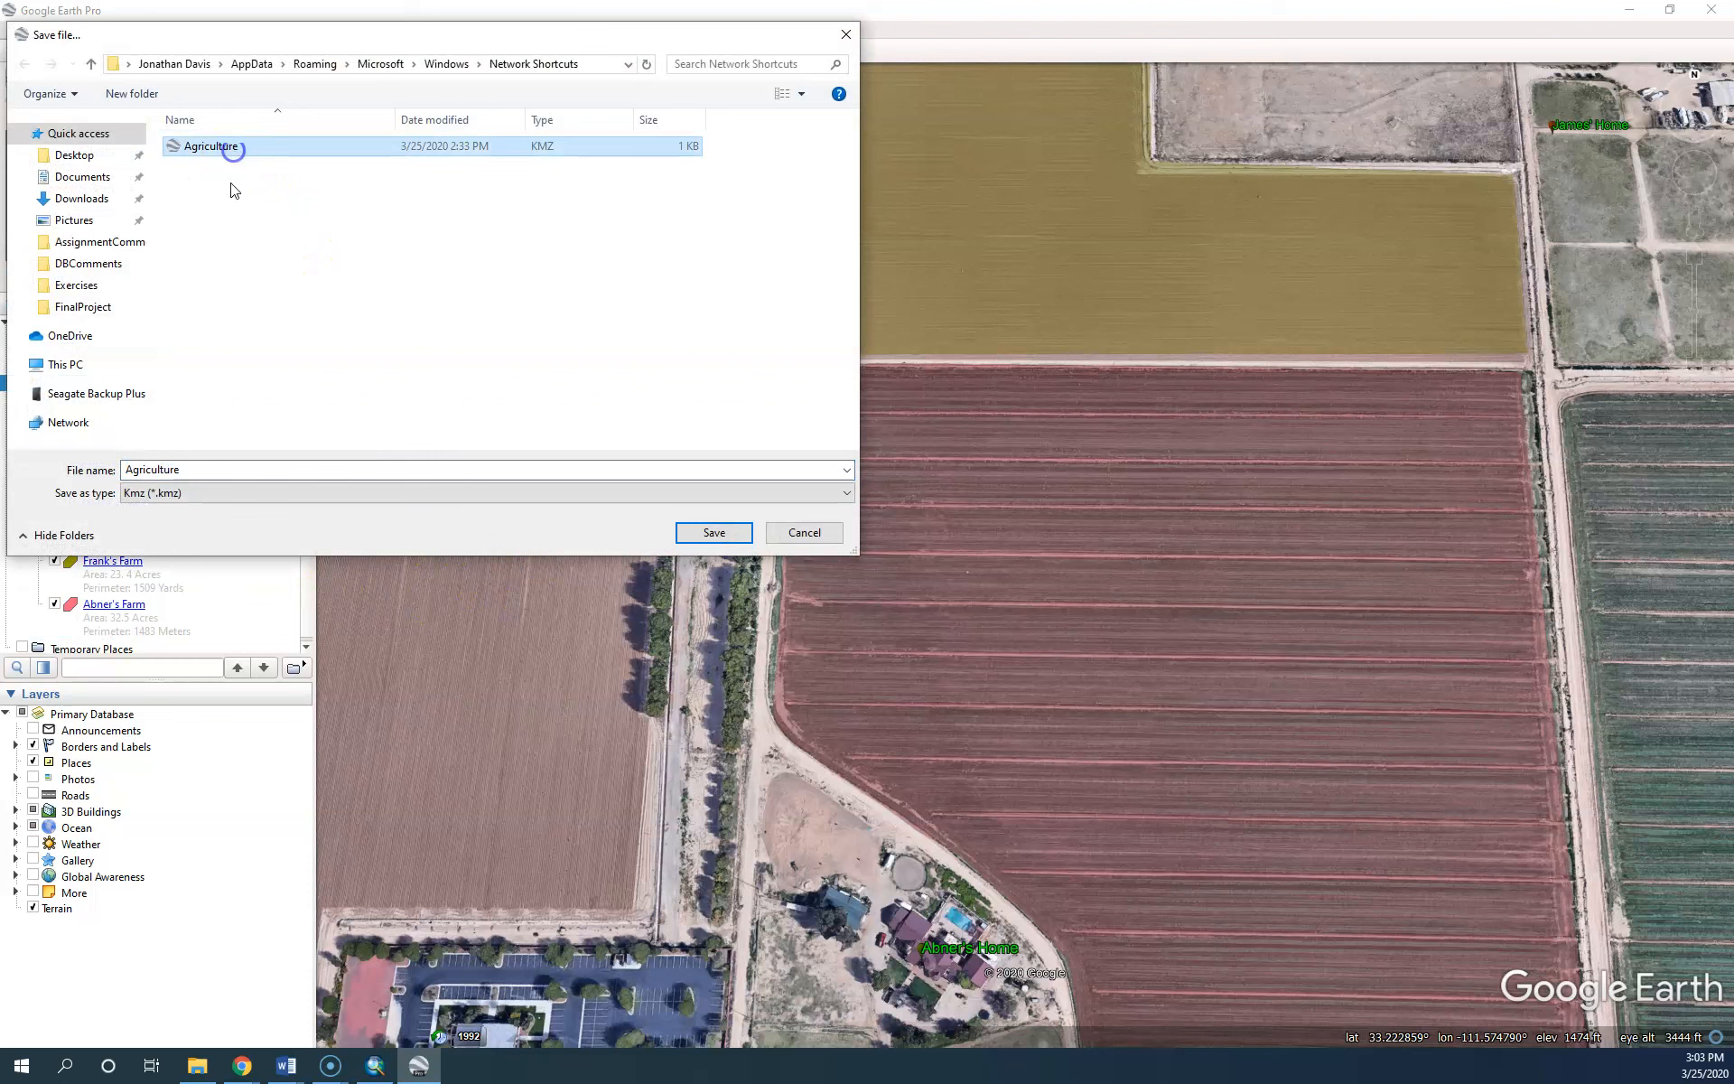
{"action": "left_click", "coordinate": [715, 532]}
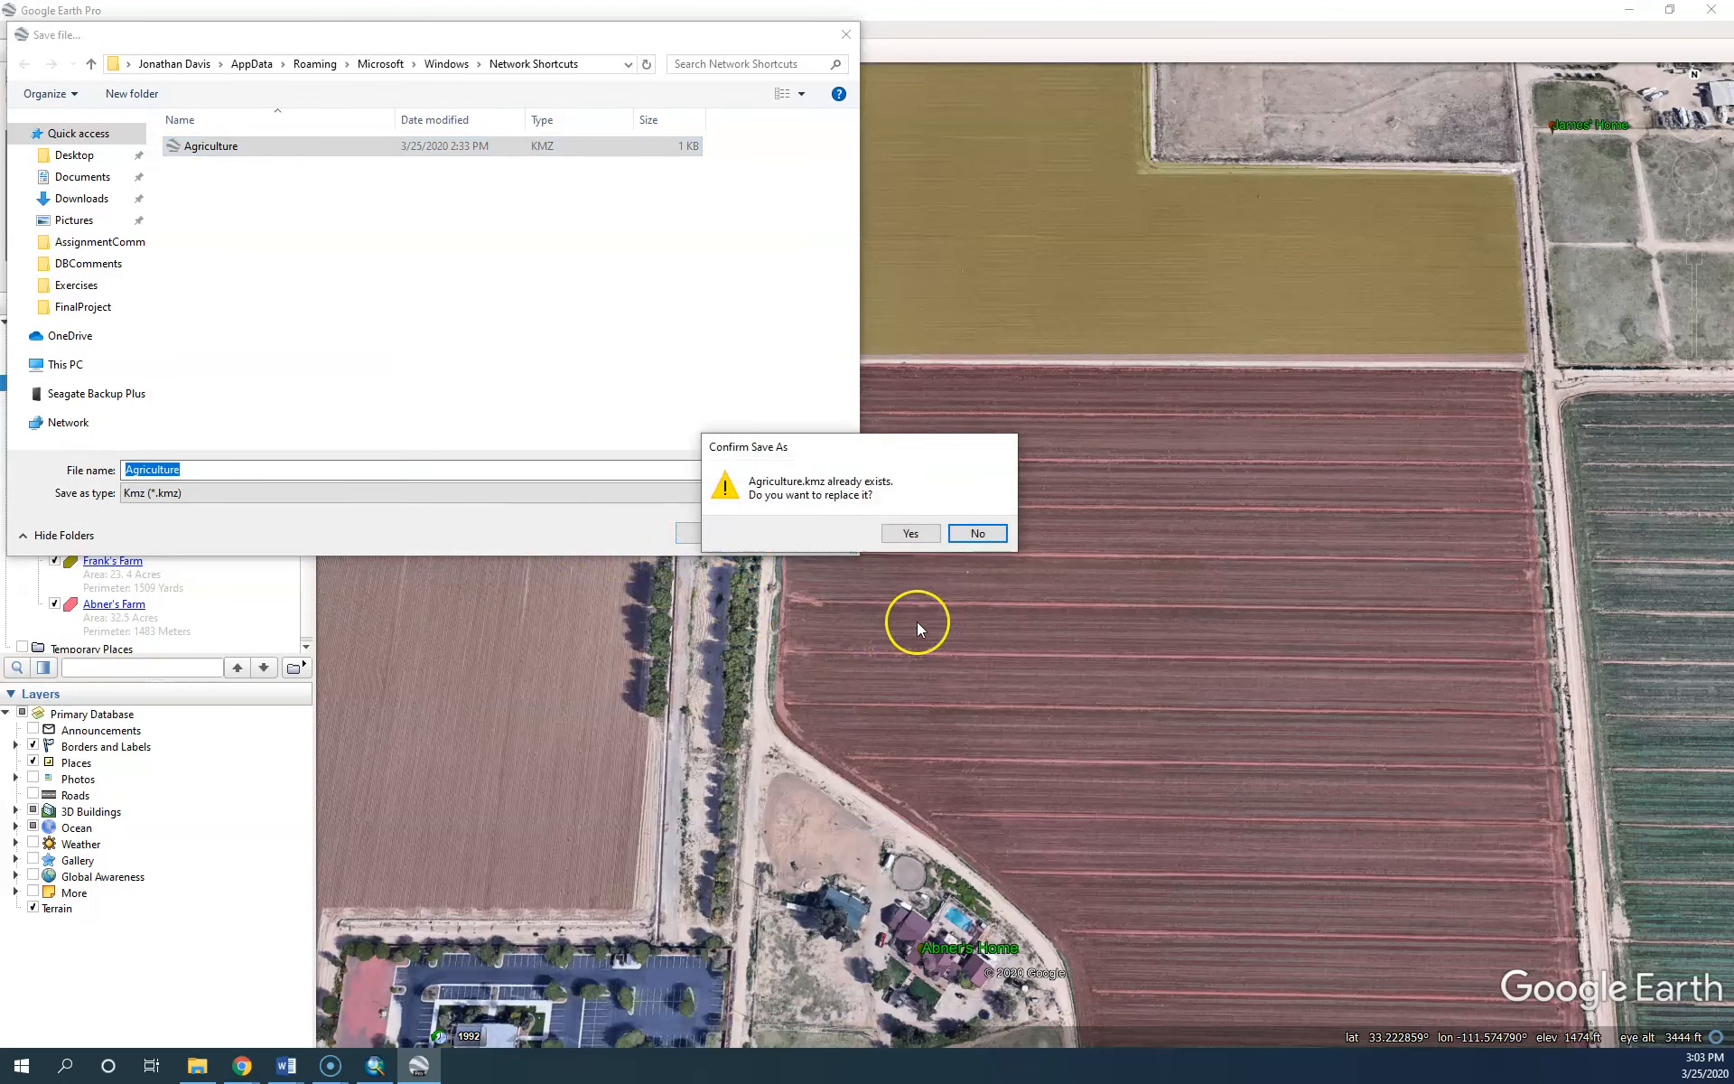
{"action": "left_click", "coordinate": [910, 534]}
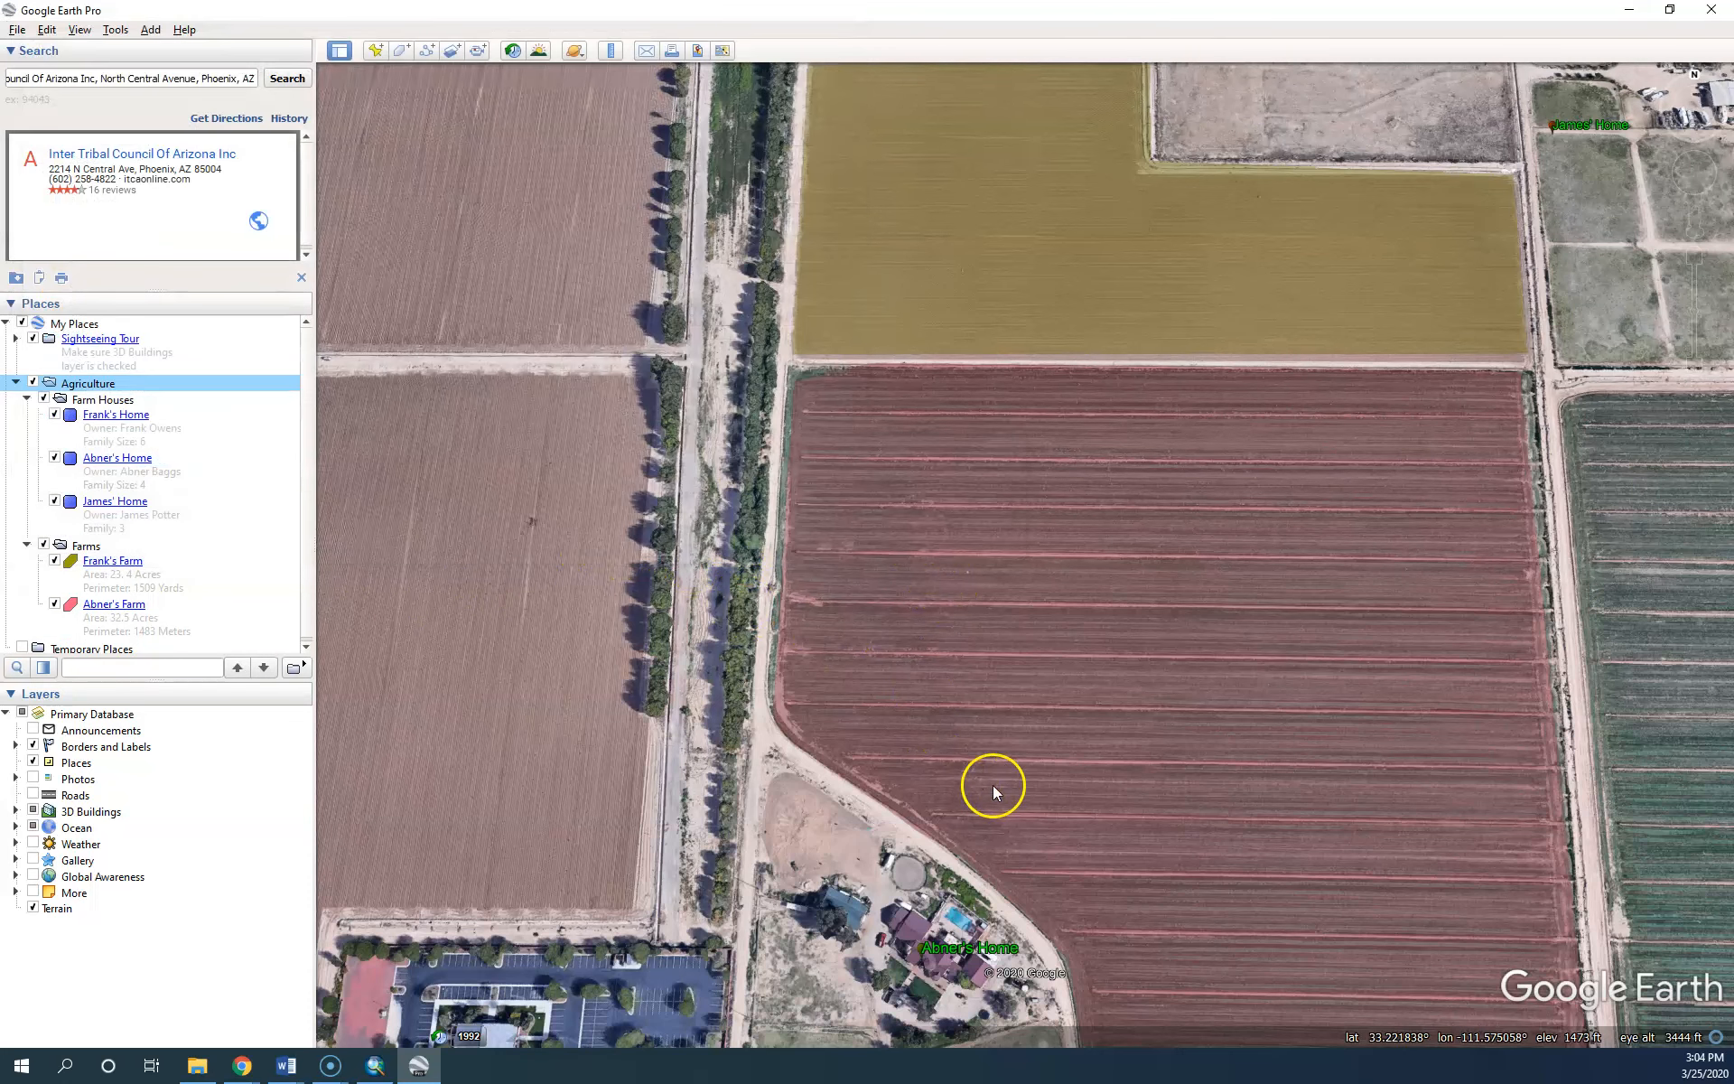
{"action": "scroll", "coordinate": [1070, 823], "scroll_direction": "down", "scroll_amount": 5}
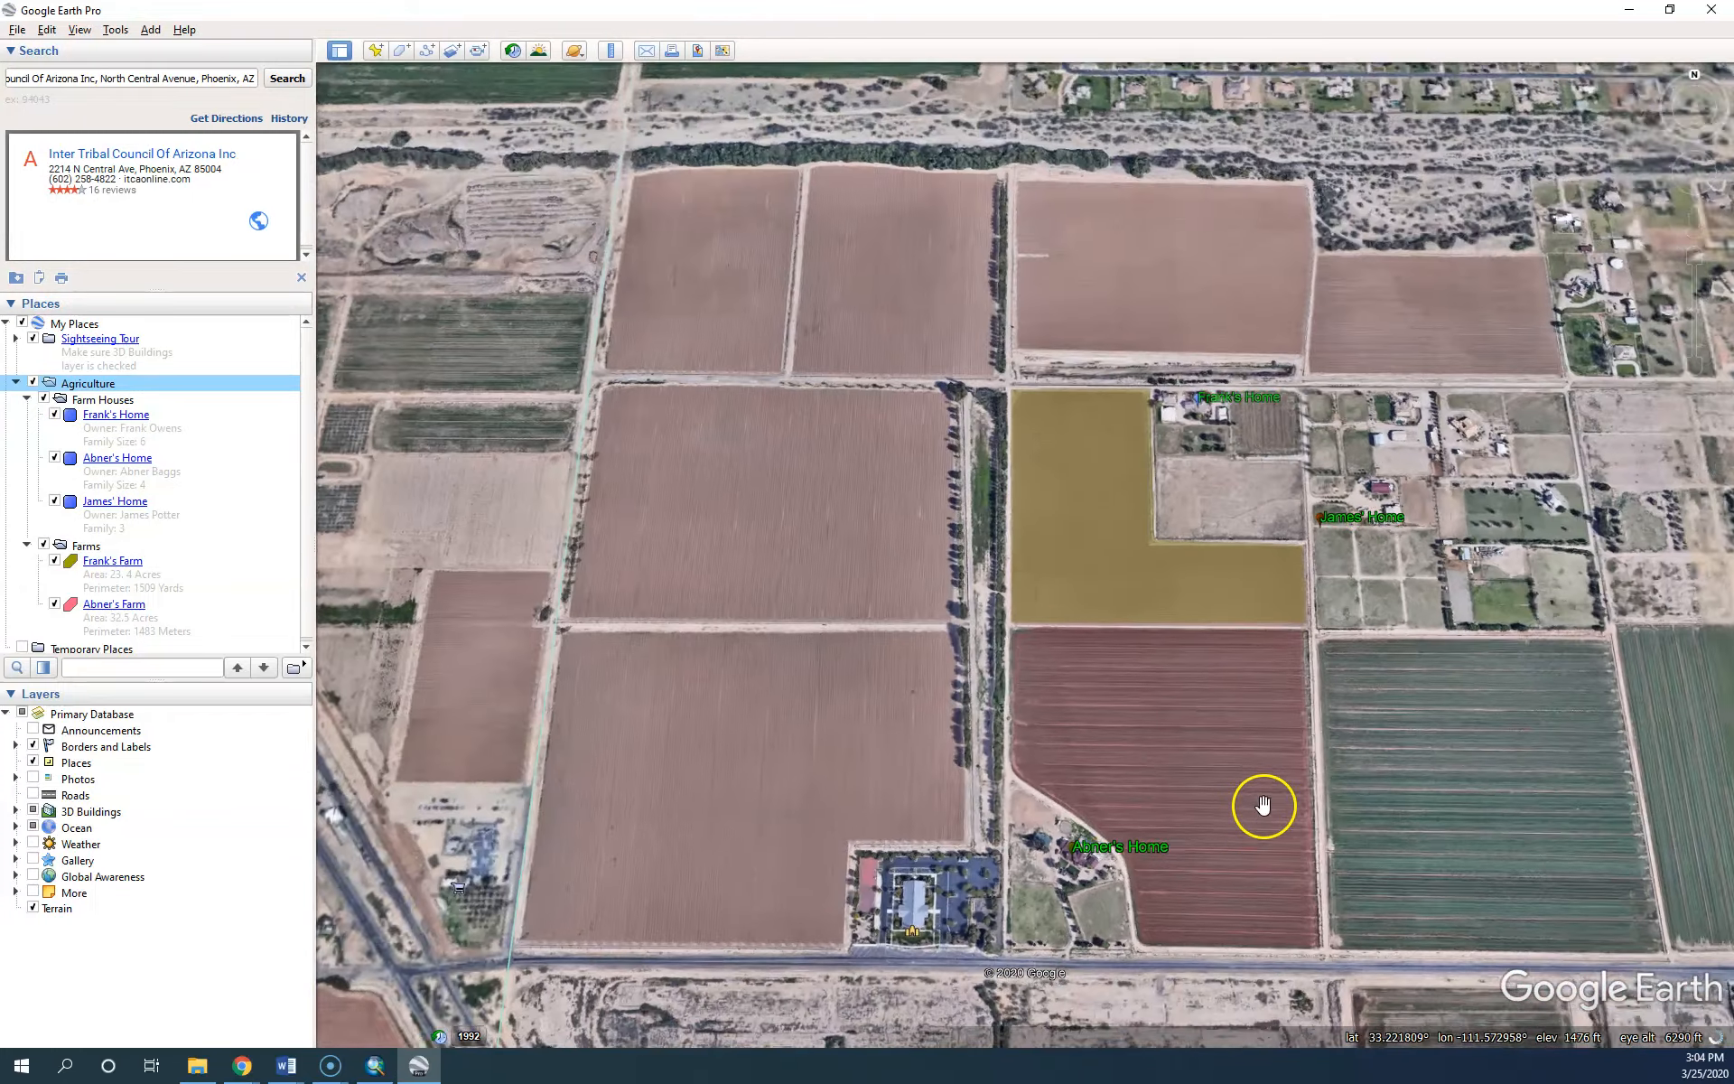
{"action": "left_click_drag", "start_coordinate": [1262, 804], "coordinate": [987, 697]}
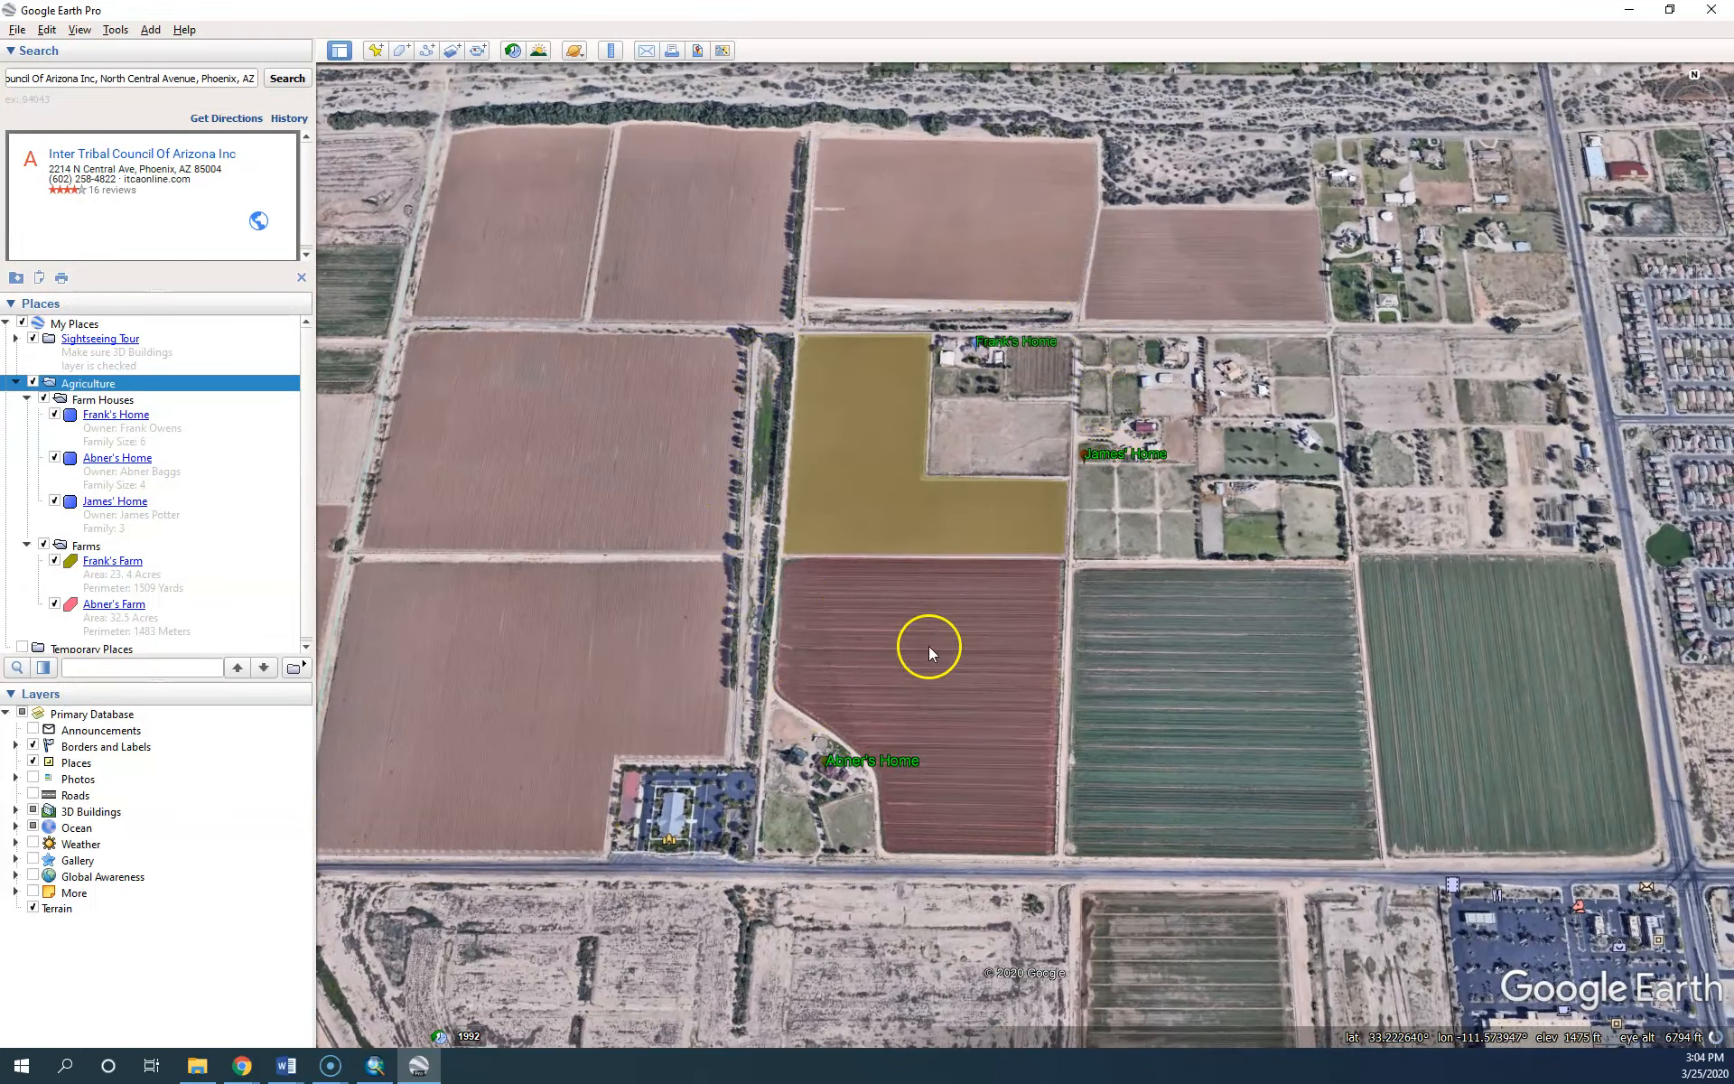
Add a folder named 'Path' inside Agriculture
{"action": "right_click", "coordinate": [84, 384]}
{"action": "mouse_move", "coordinate": [113, 392]}
{"action": "left_click", "coordinate": [236, 390]}
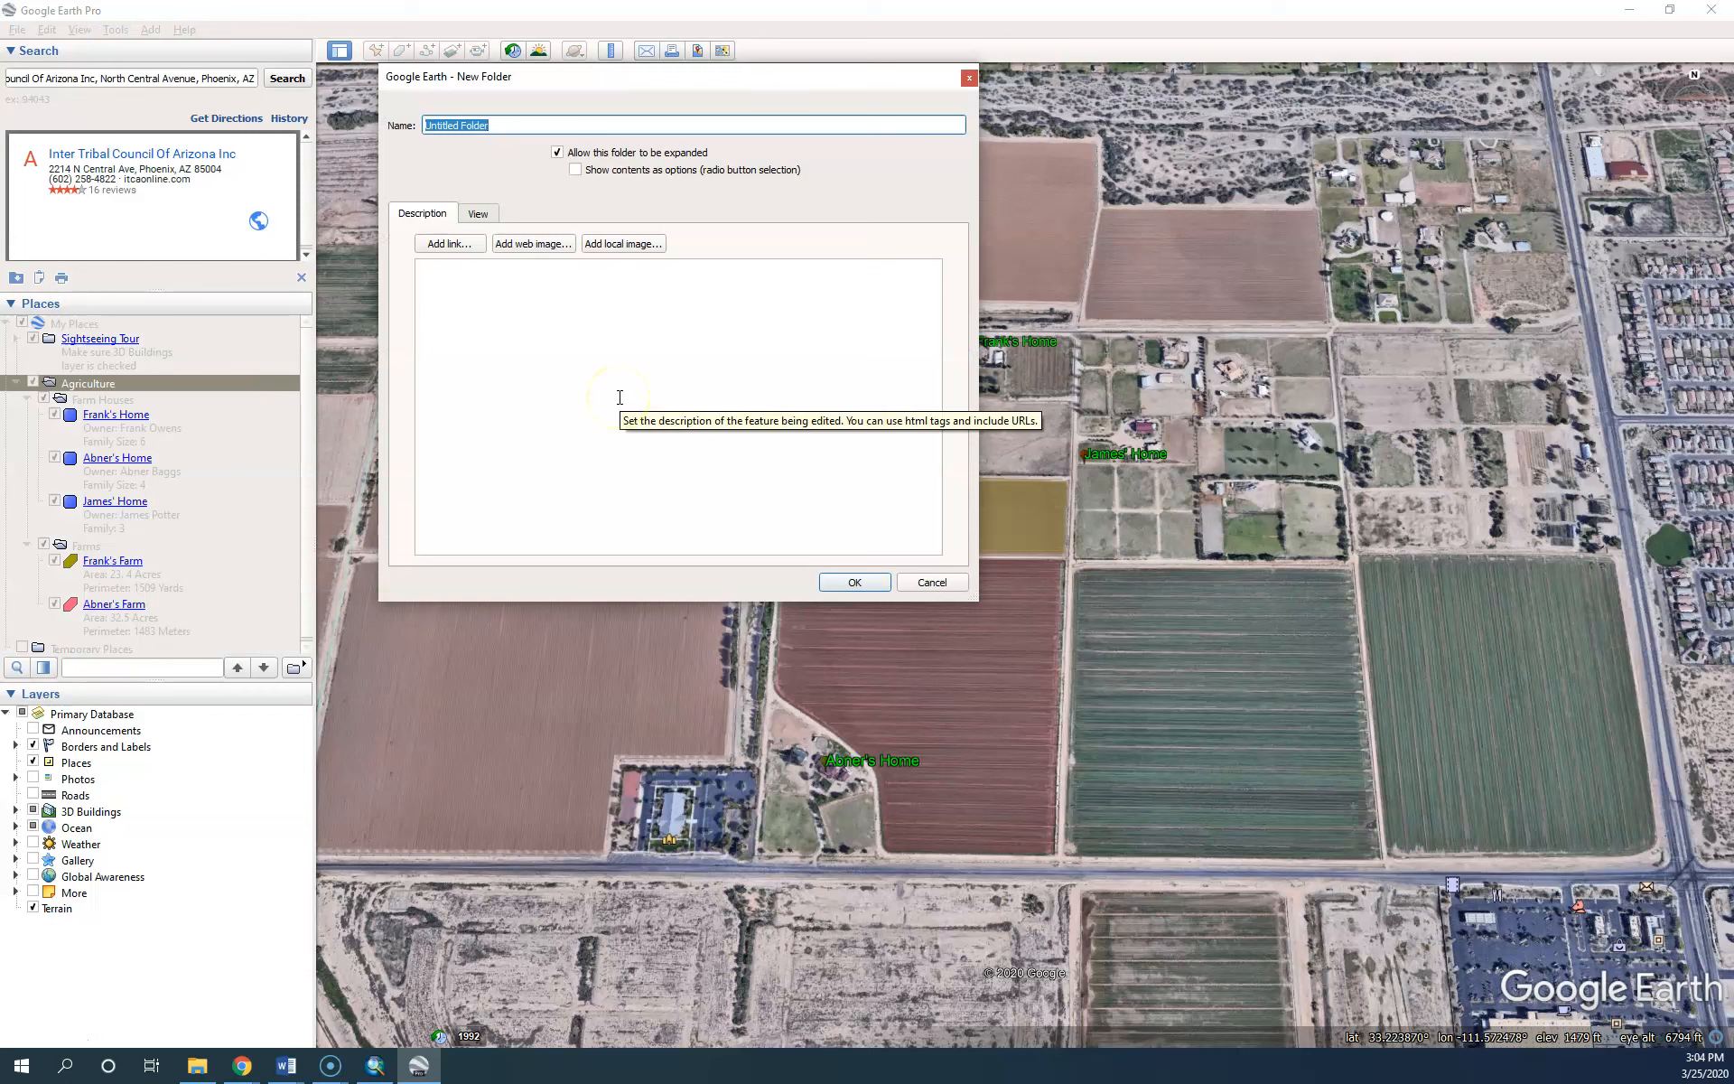
{"action": "type", "text": "Path"}
{"action": "left_click", "coordinate": [852, 582]}
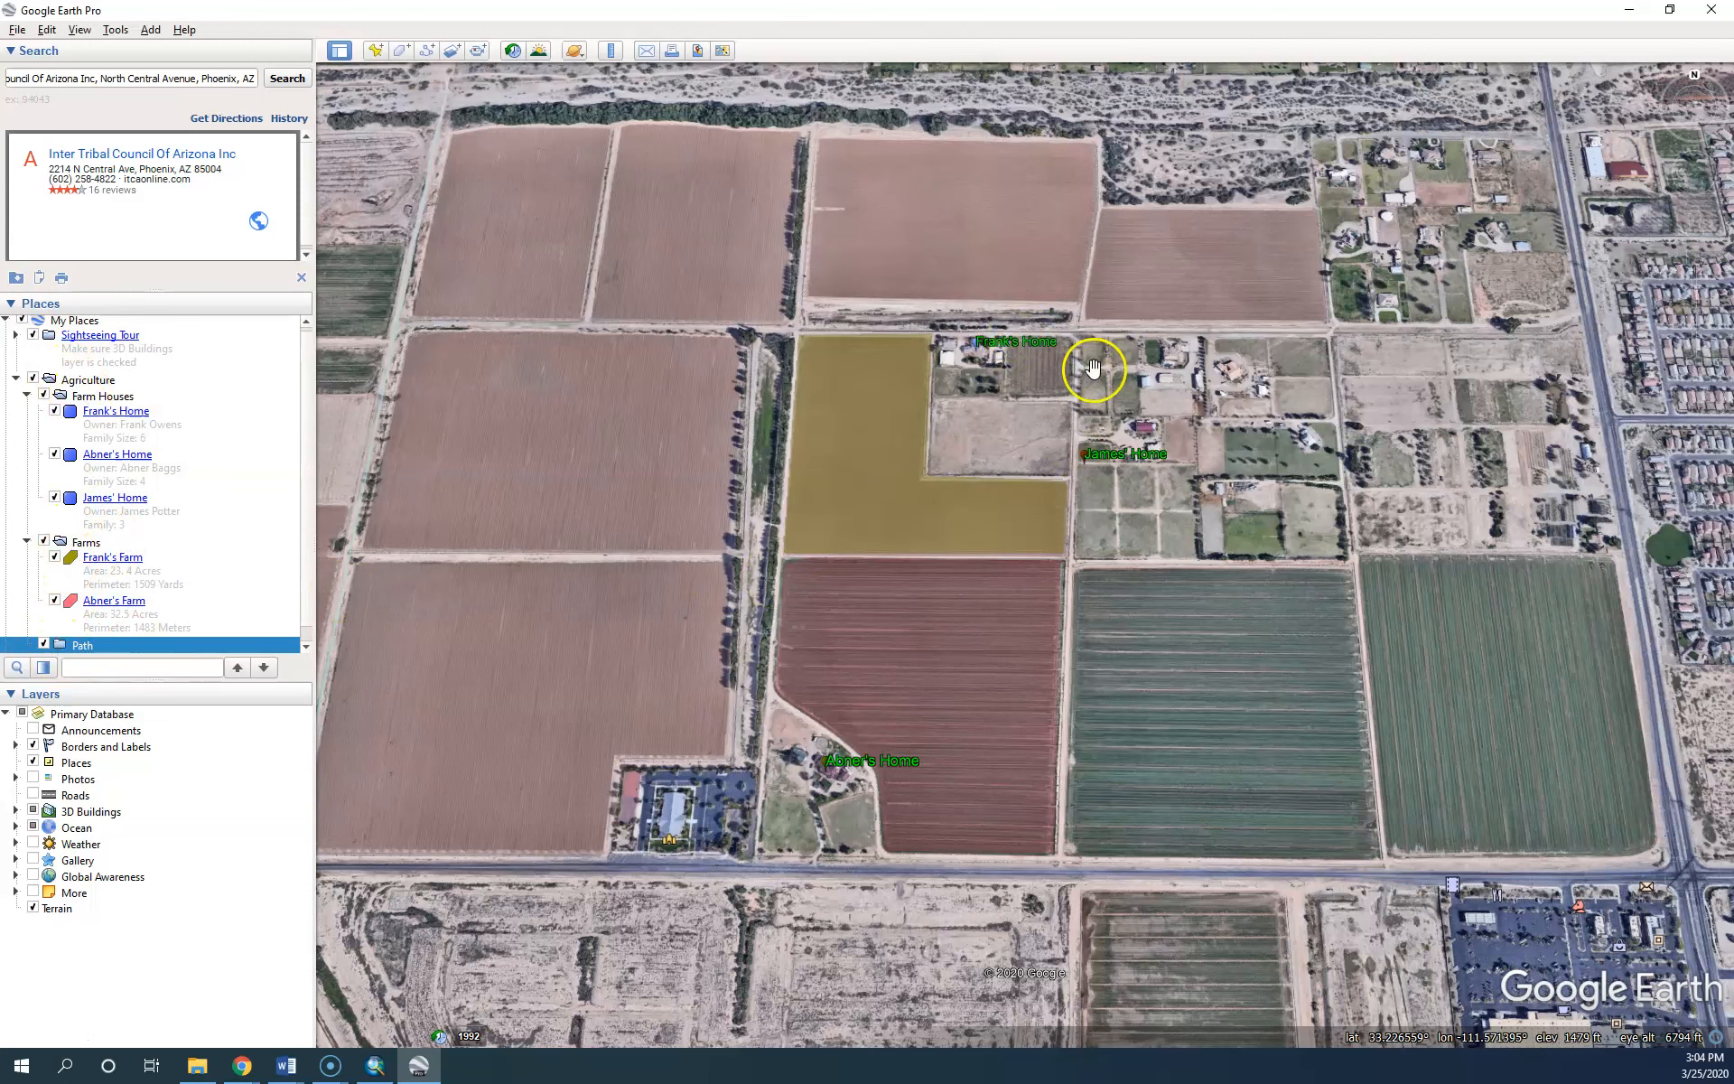
Add a new path named 'Abner to Frank' inside the Path folder
{"action": "right_click", "coordinate": [79, 649]}
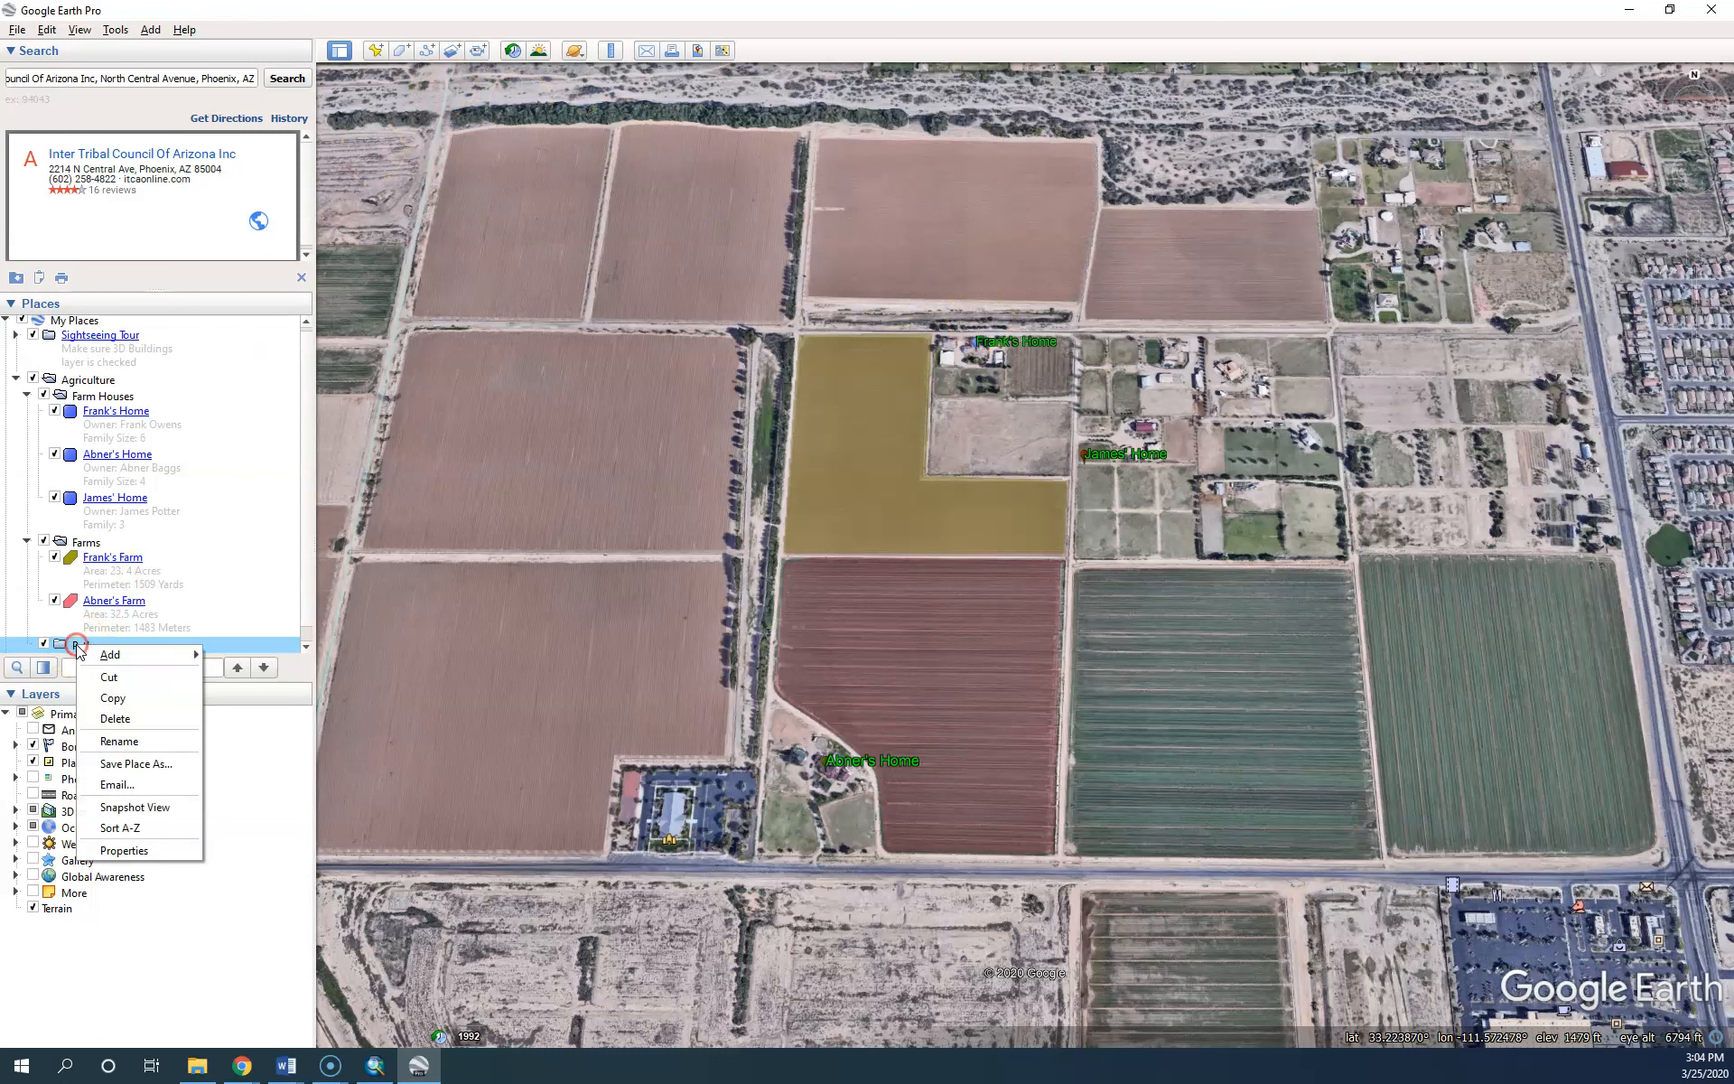
{"action": "mouse_move", "coordinate": [136, 654]}
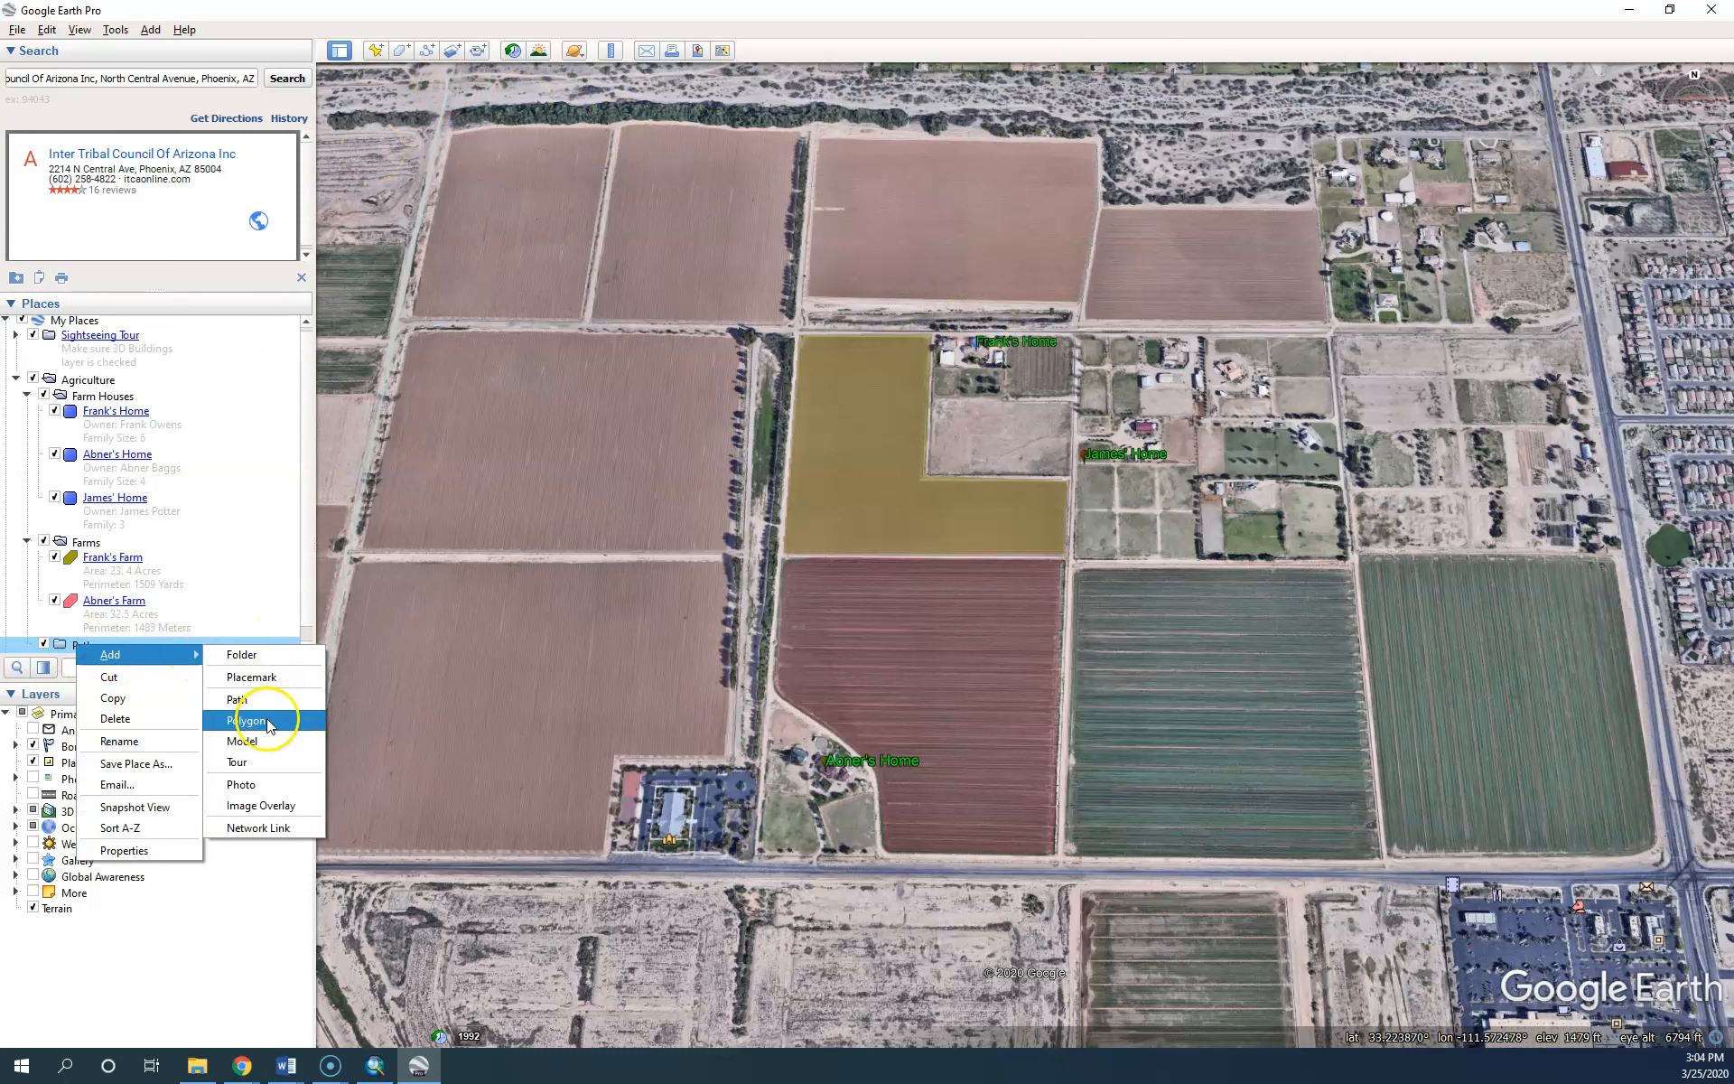
{"action": "left_click", "coordinate": [239, 699]}
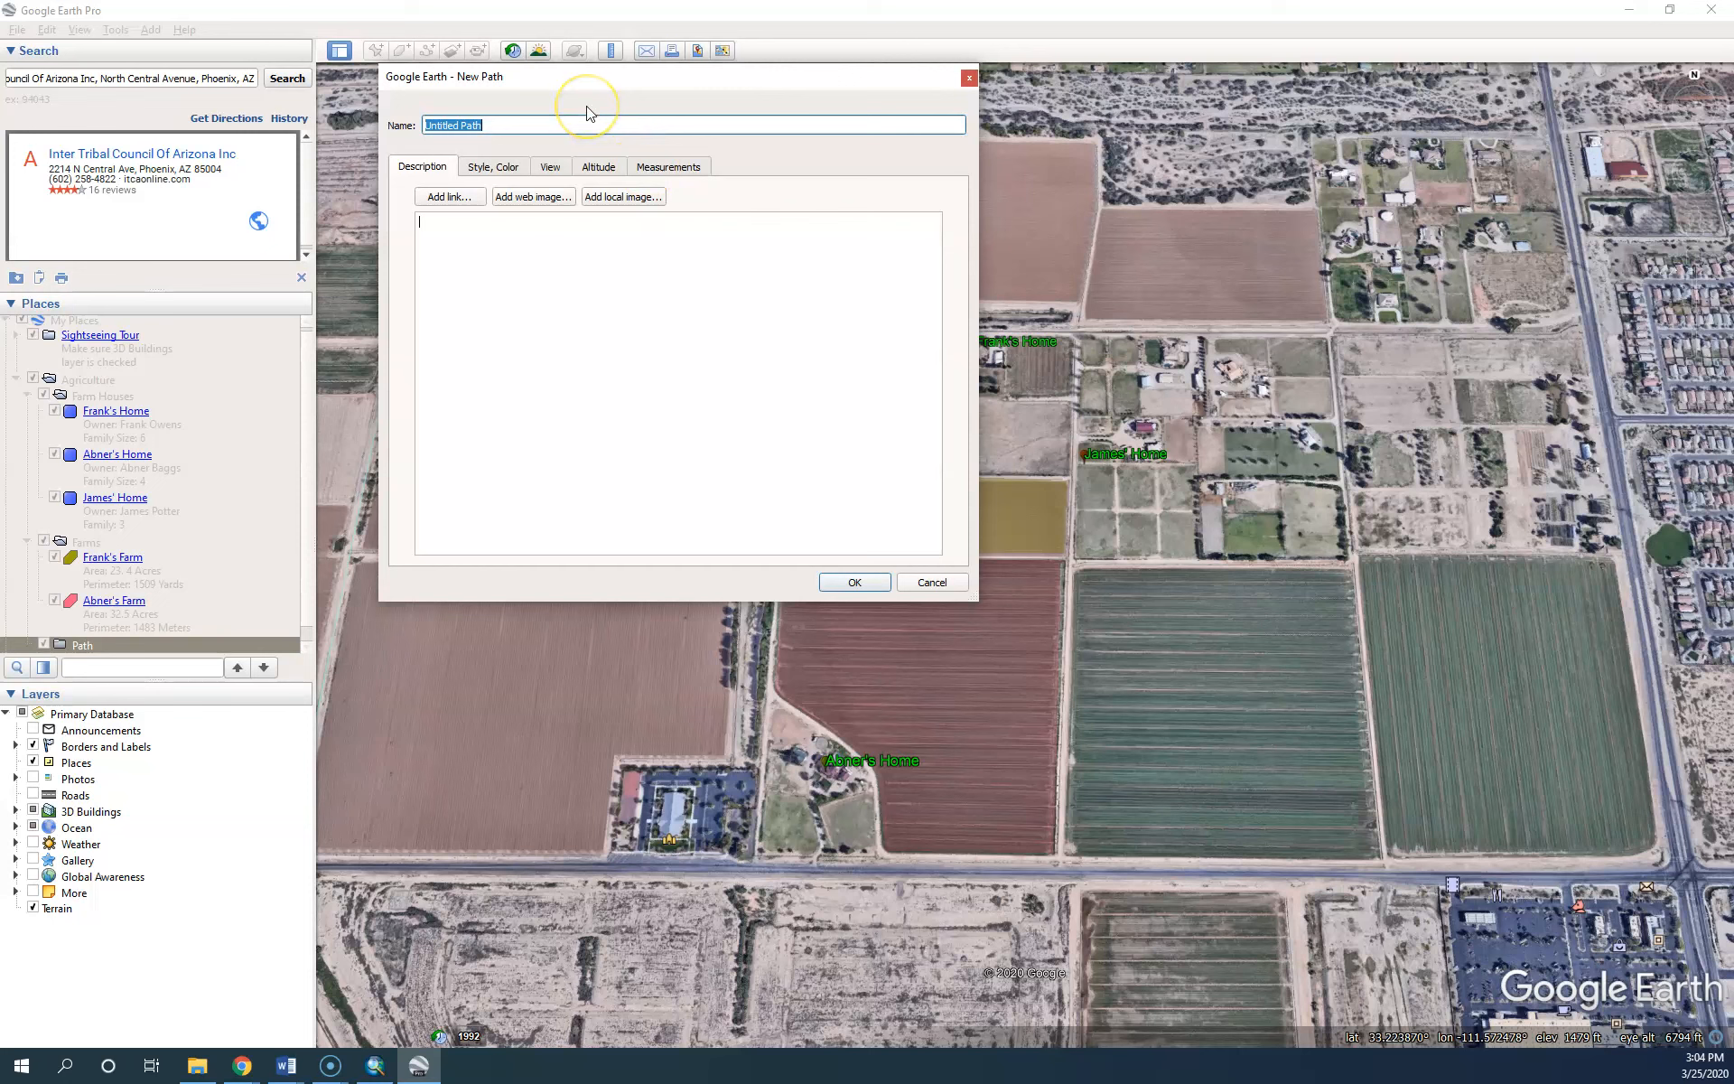
{"action": "type", "text": "Abner to Frank"}
{"action": "left_click_drag", "start_coordinate": [517, 85], "coordinate": [1343, 300]}
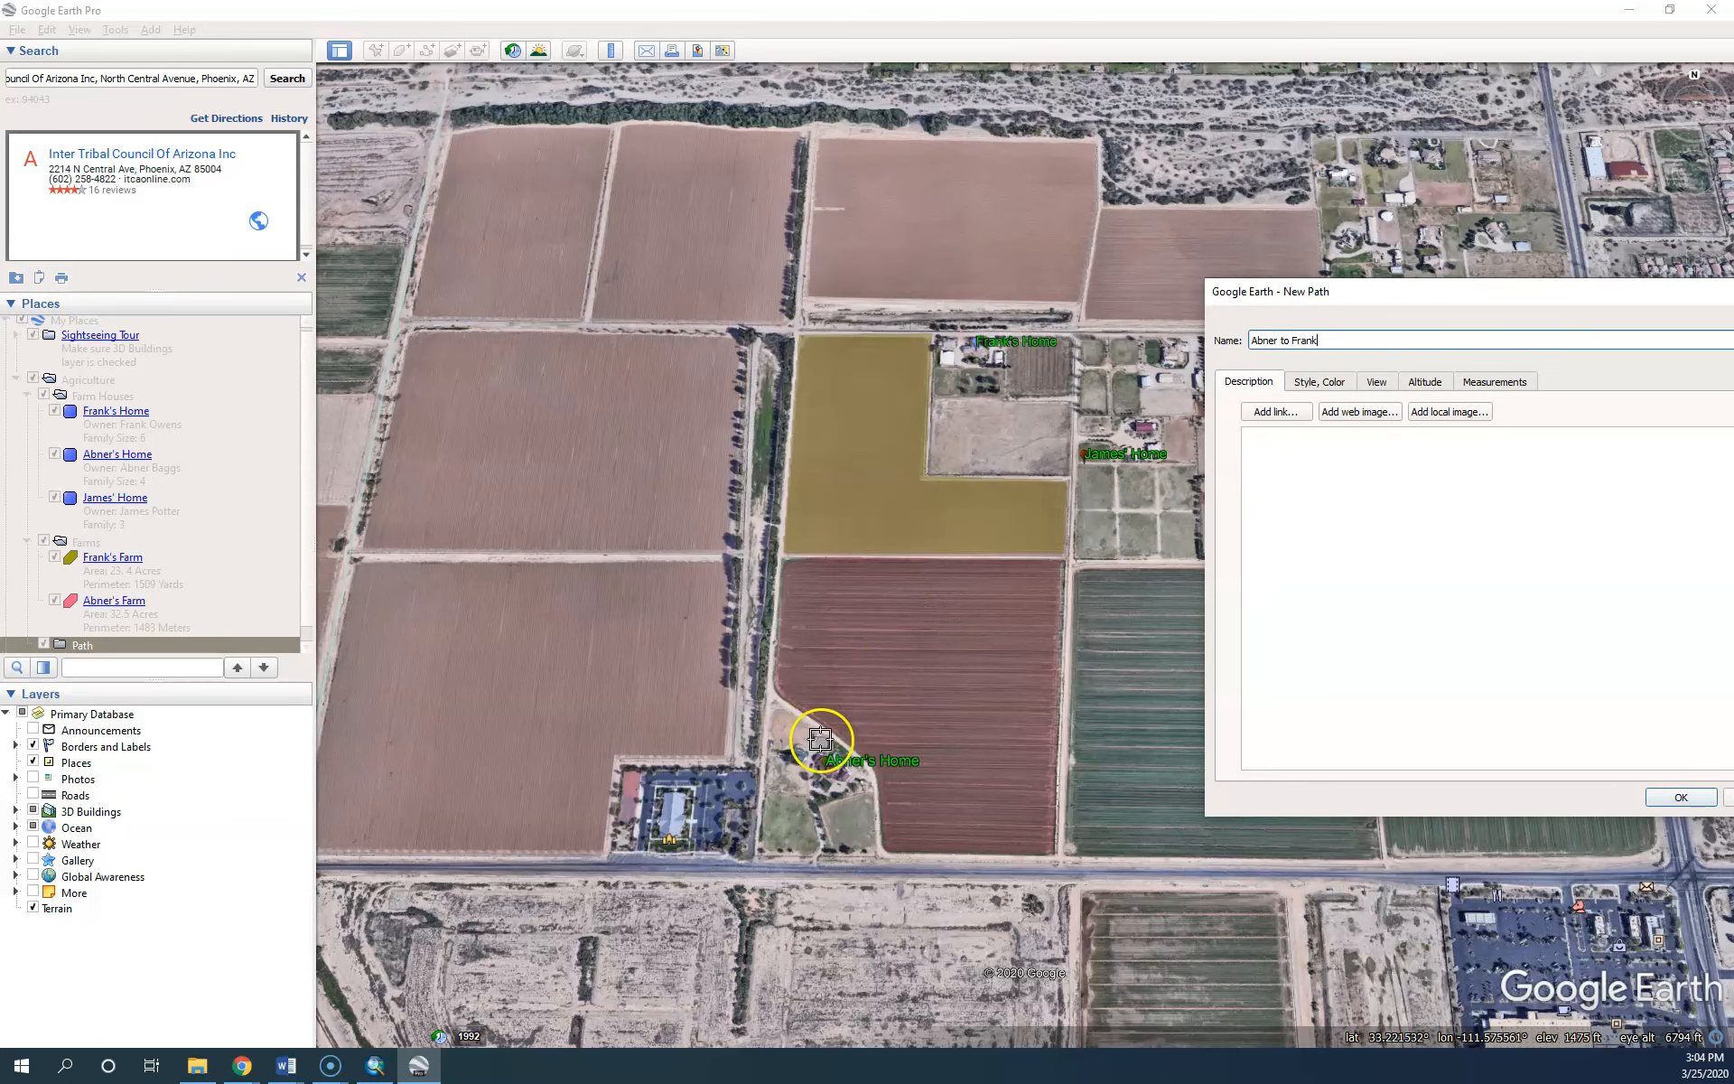
Trace the path from Abner's Home up the farm road and east to Frank's Home
{"action": "left_click", "coordinate": [826, 755]}
{"action": "left_click", "coordinate": [836, 737]}
{"action": "left_click", "coordinate": [773, 692]}
{"action": "left_click", "coordinate": [771, 640]}
{"action": "left_click", "coordinate": [781, 554]}
{"action": "left_click", "coordinate": [797, 331]}
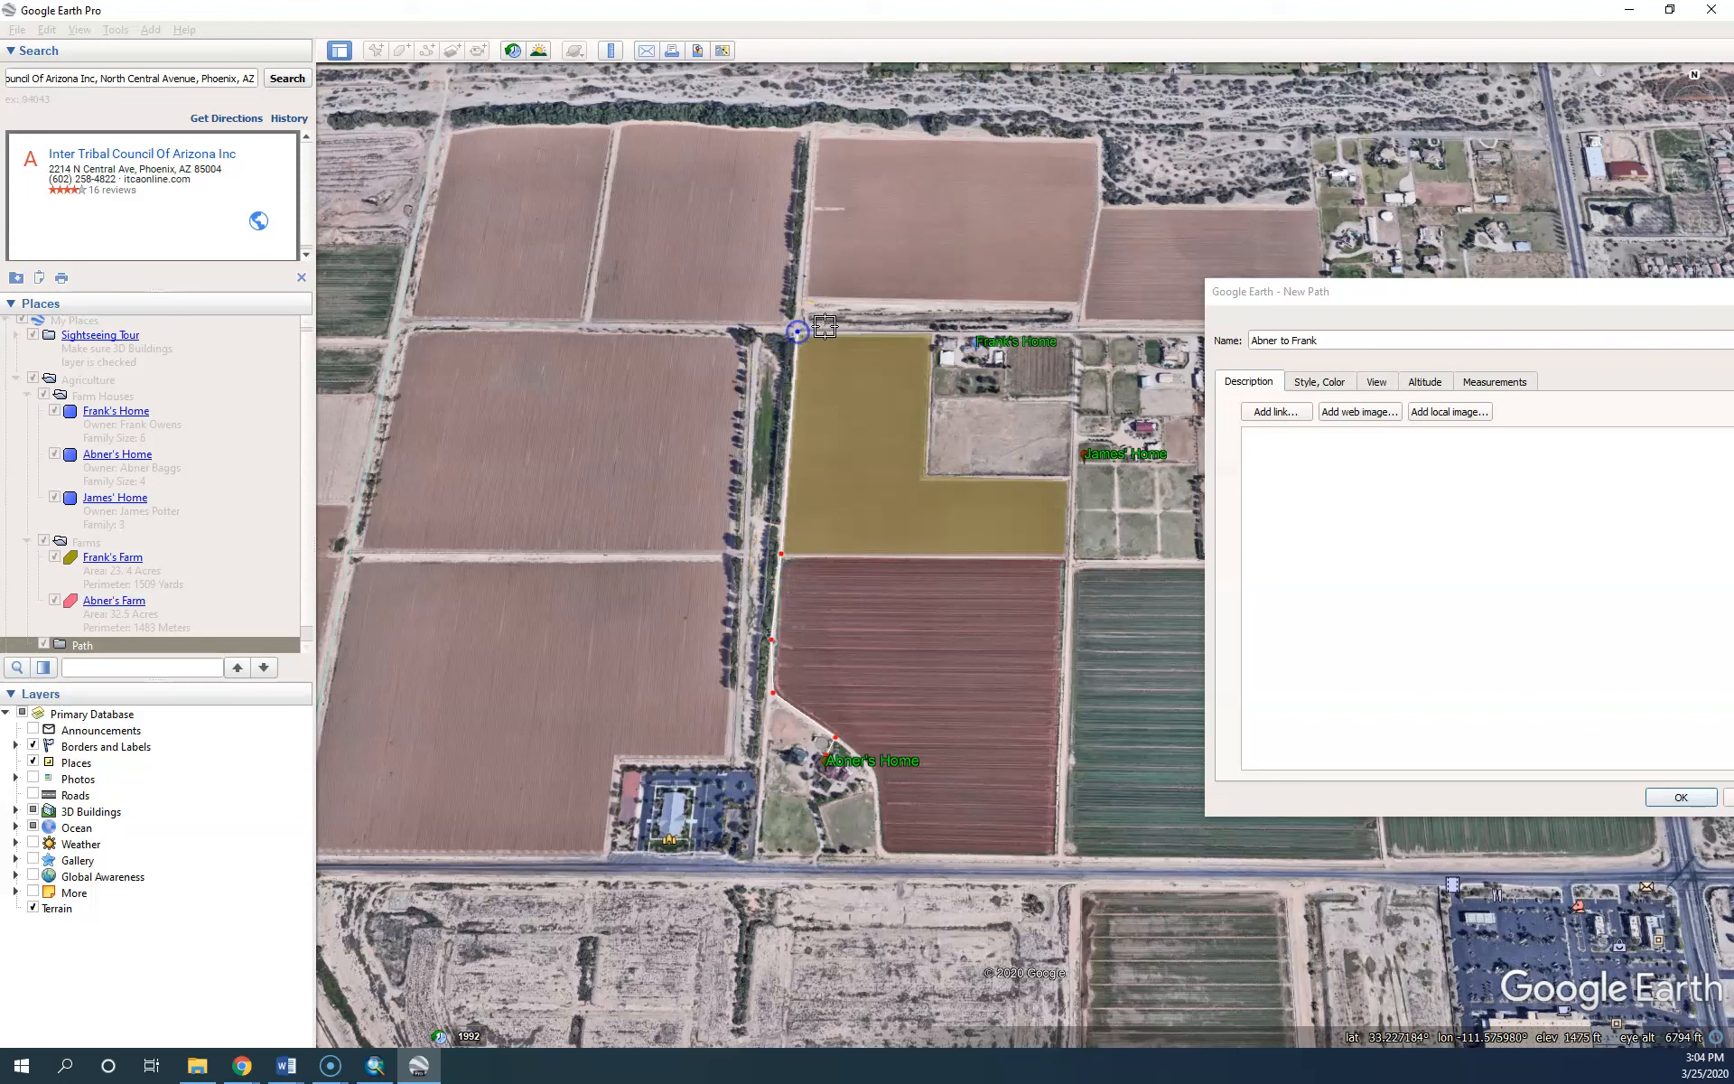
{"action": "left_click", "coordinate": [929, 333]}
{"action": "left_click", "coordinate": [972, 333]}
Make the Abner to Frank path line orange with a width of 4.0
{"action": "left_click", "coordinate": [1323, 381]}
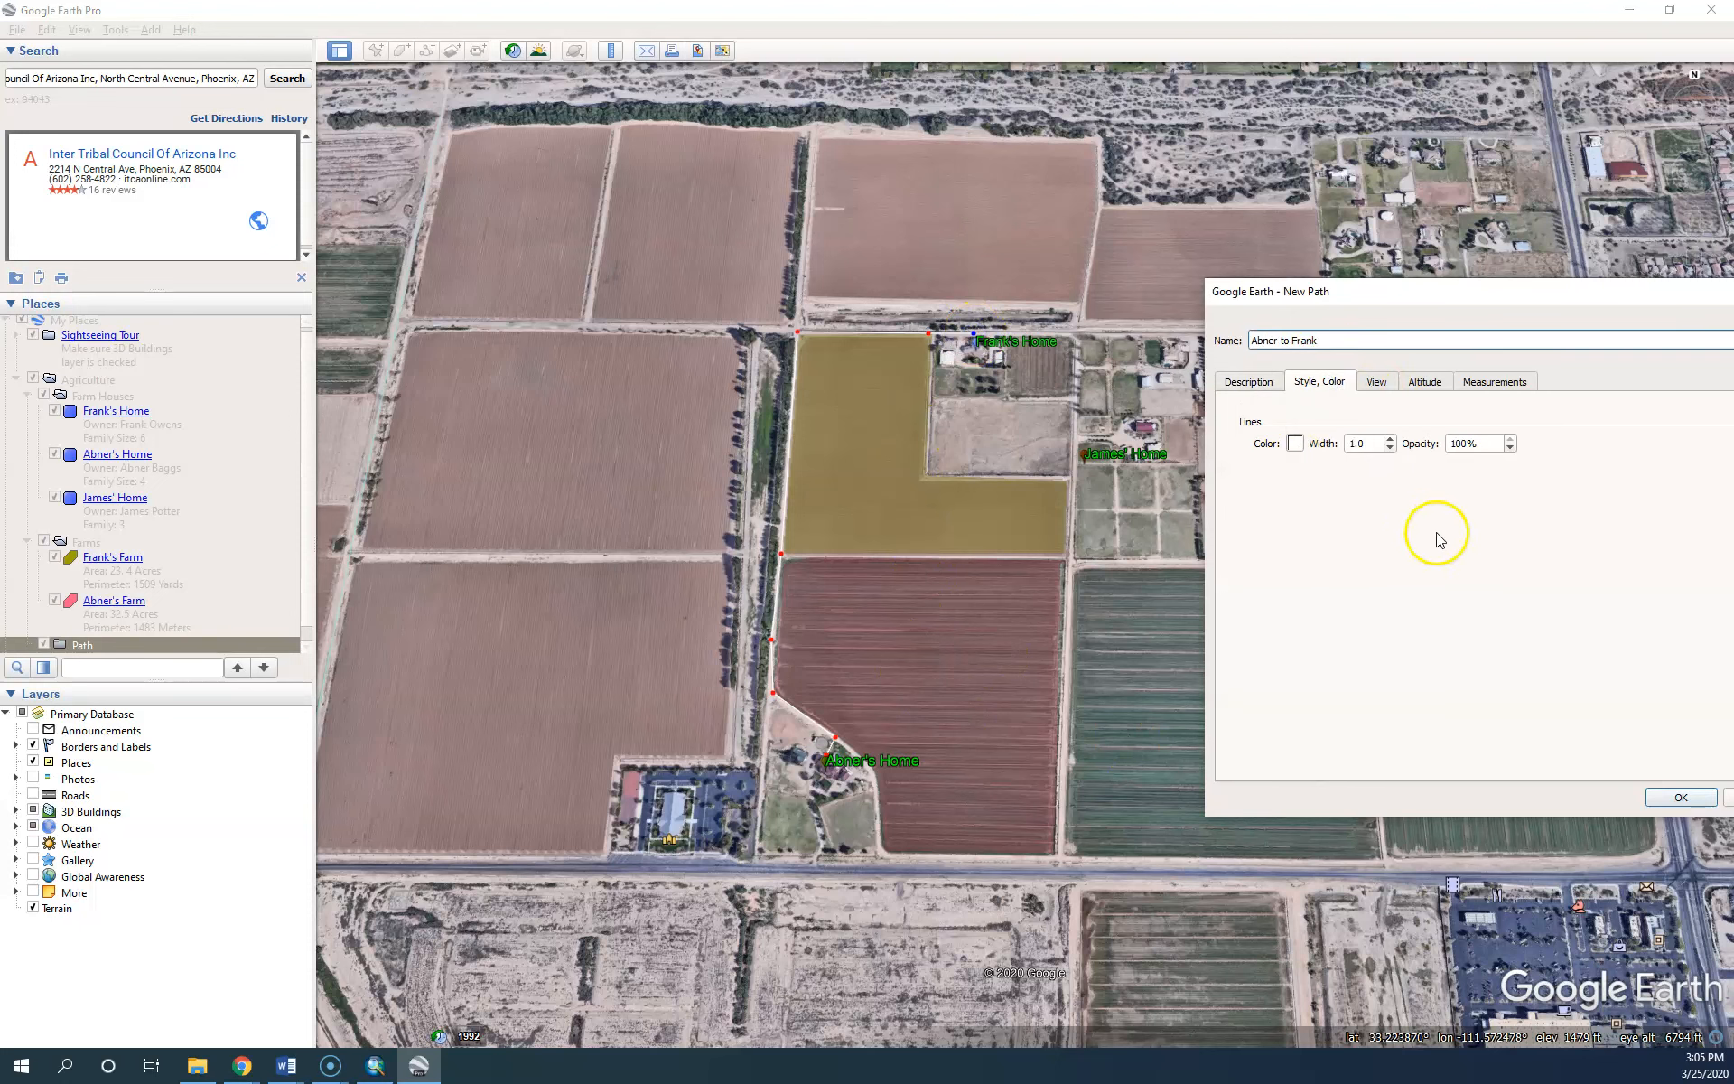
{"action": "left_click", "coordinate": [1295, 443]}
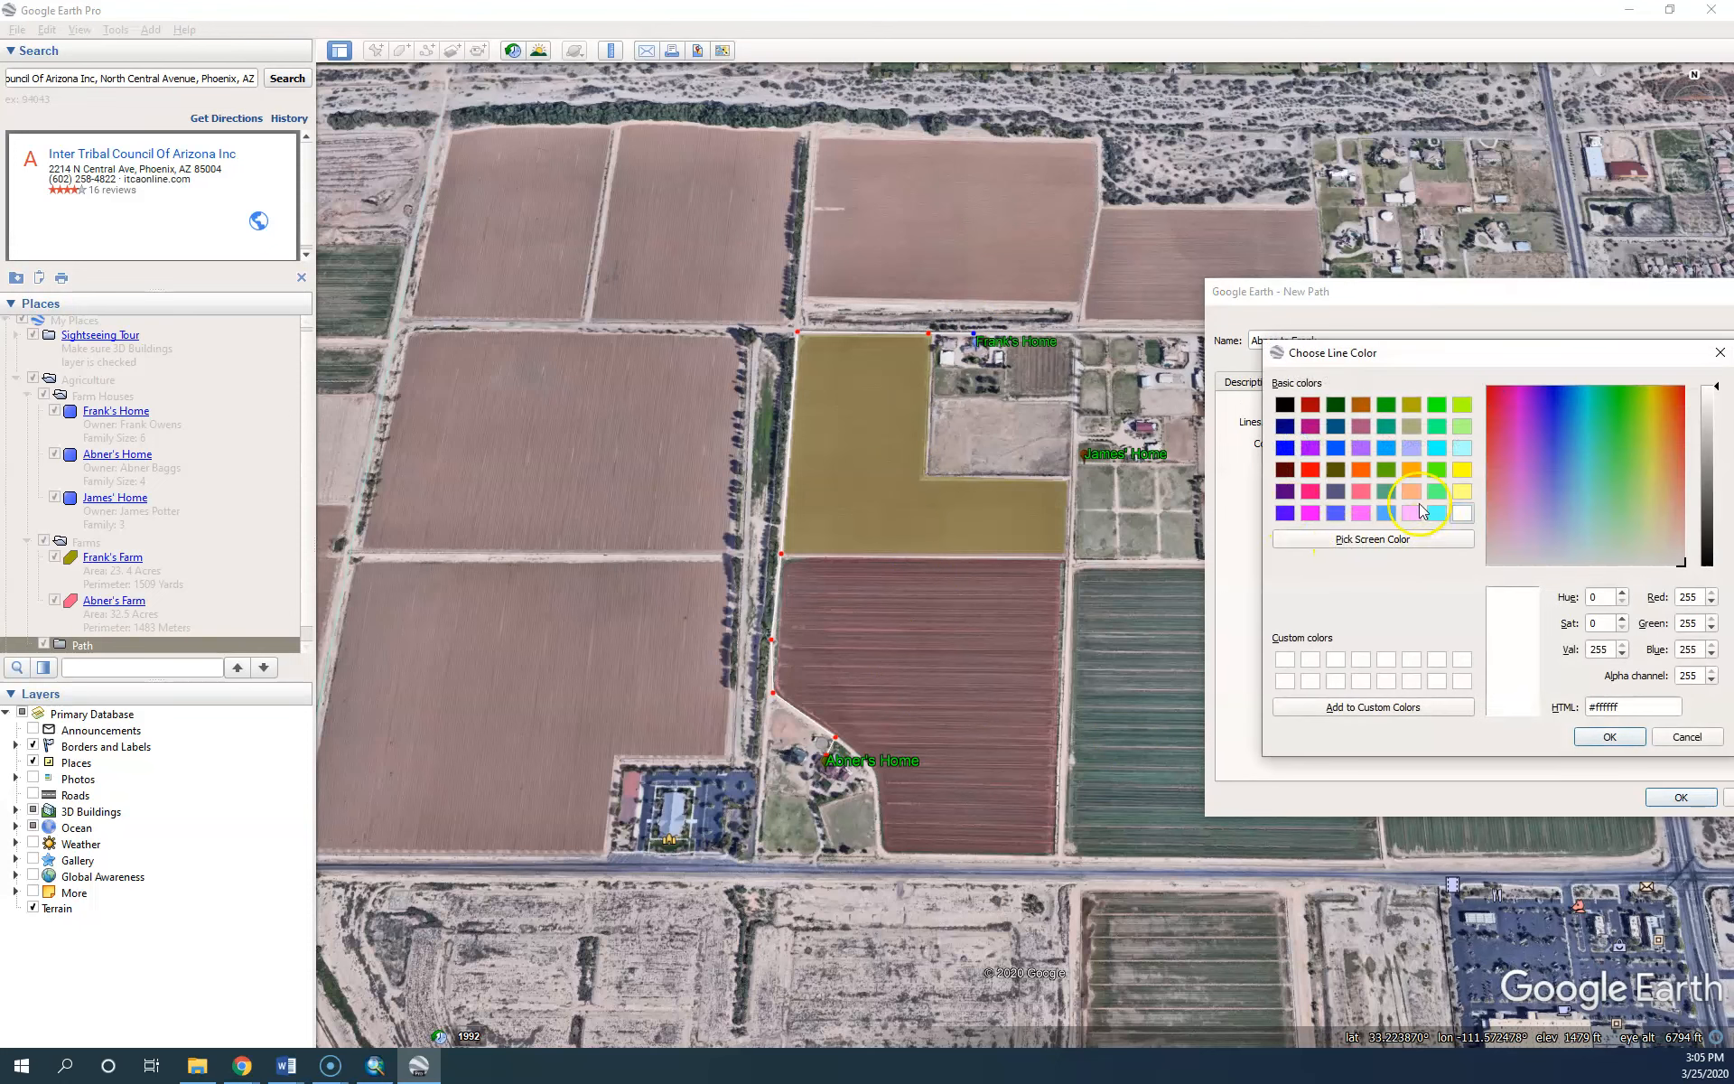
{"action": "left_click", "coordinate": [1360, 469]}
{"action": "left_click", "coordinate": [1611, 738]}
{"action": "left_click", "coordinate": [1391, 439]}
{"action": "left_click", "coordinate": [1391, 439]}
{"action": "left_click", "coordinate": [1354, 439]}
{"action": "type", "text": "4"}
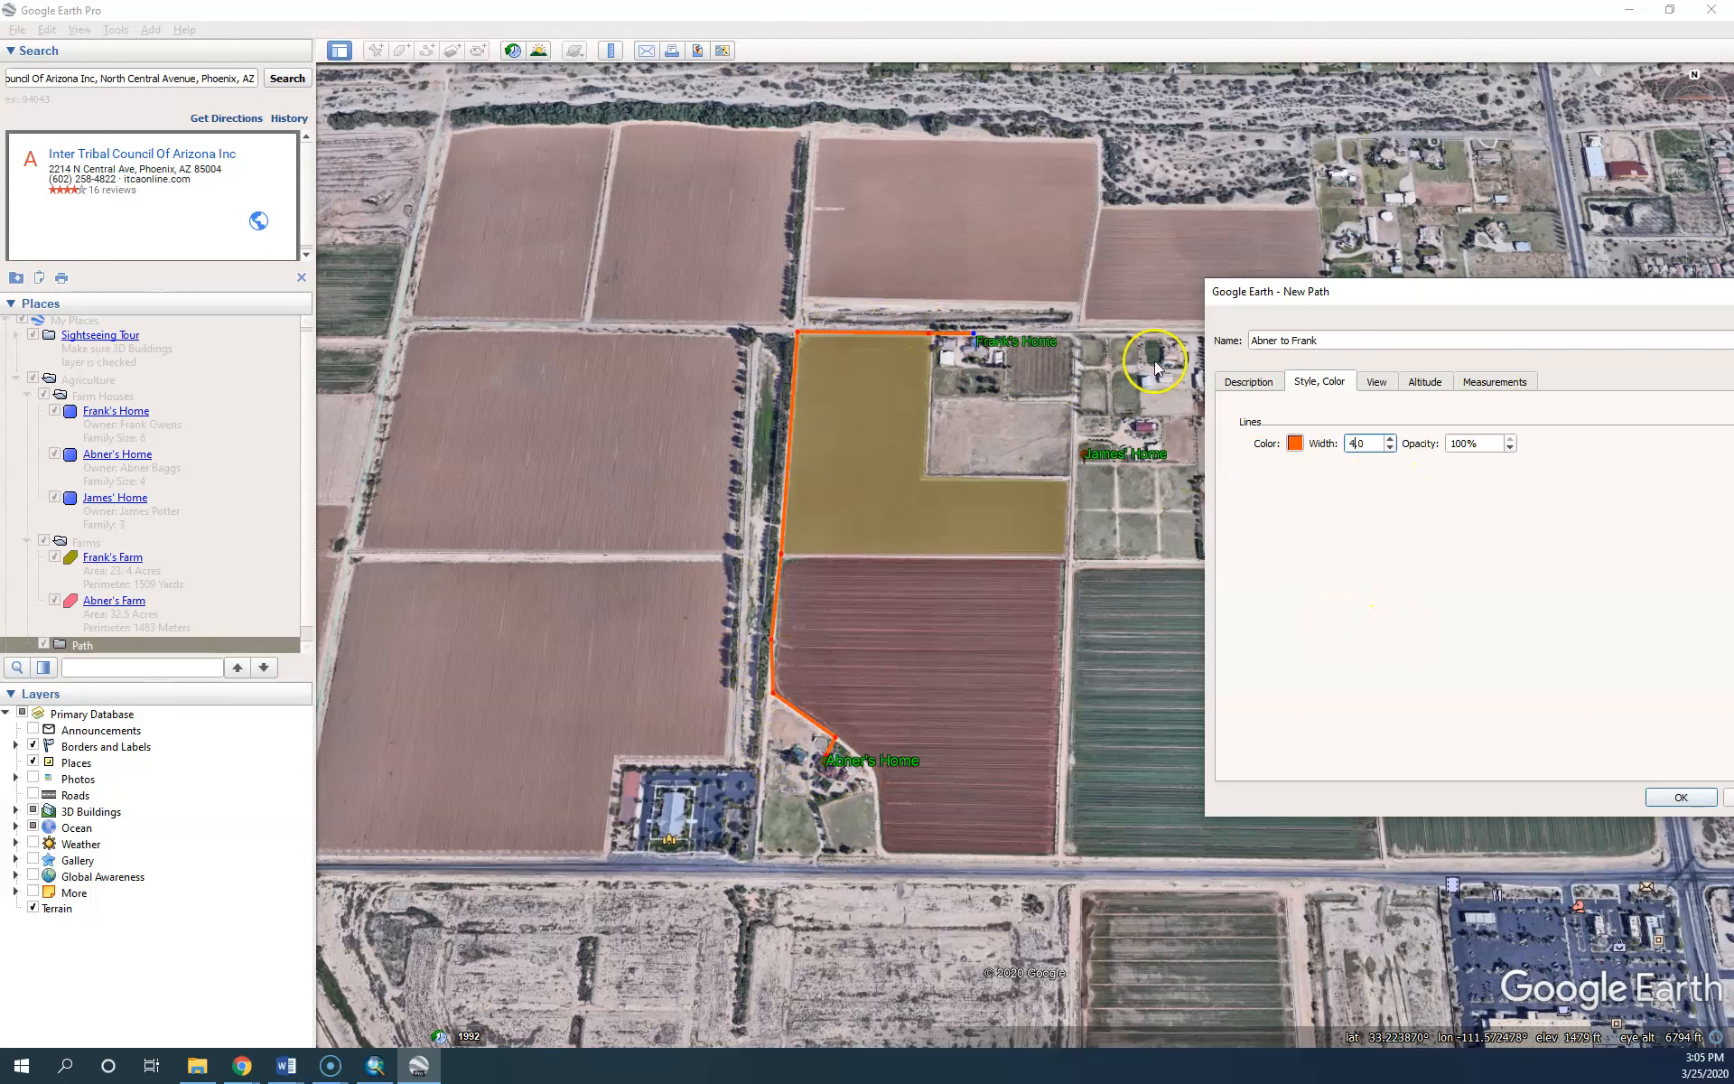
{"action": "left_click", "coordinate": [1248, 381]}
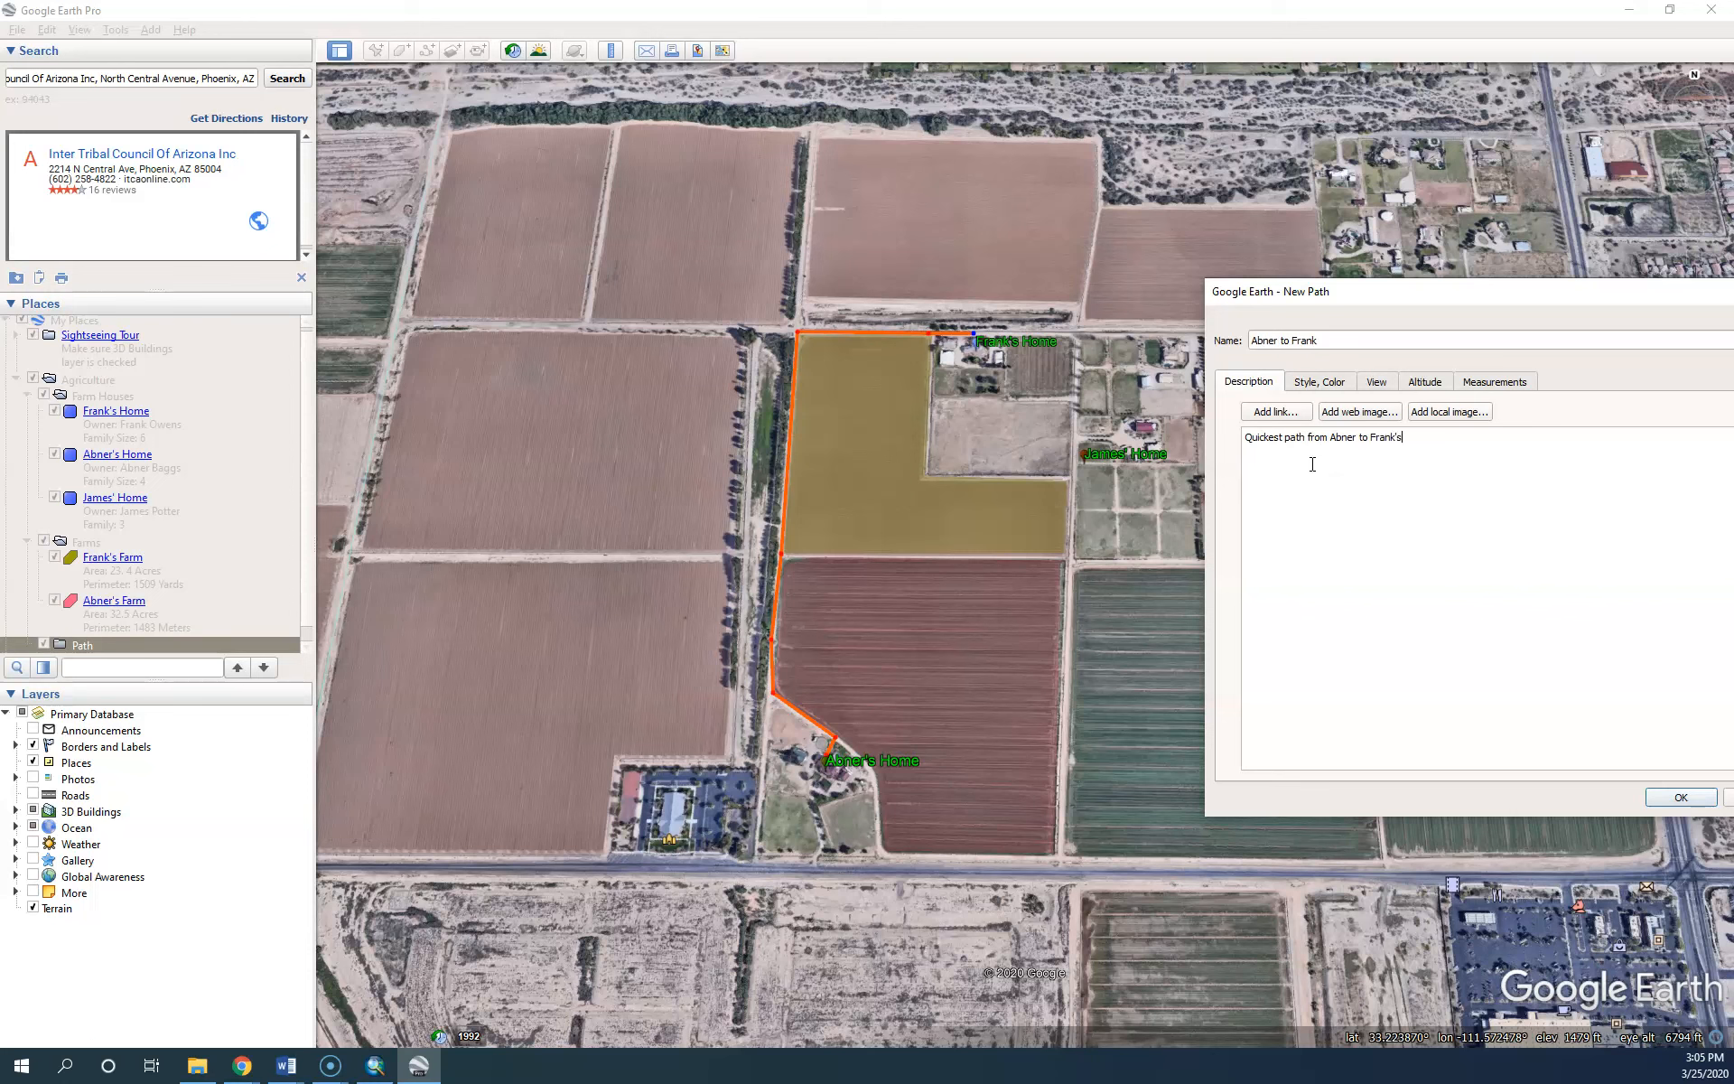
Show the path length in miles (0.60) and add a 'Distance: .6 miles' line to the description
{"action": "left_click", "coordinate": [1490, 381]}
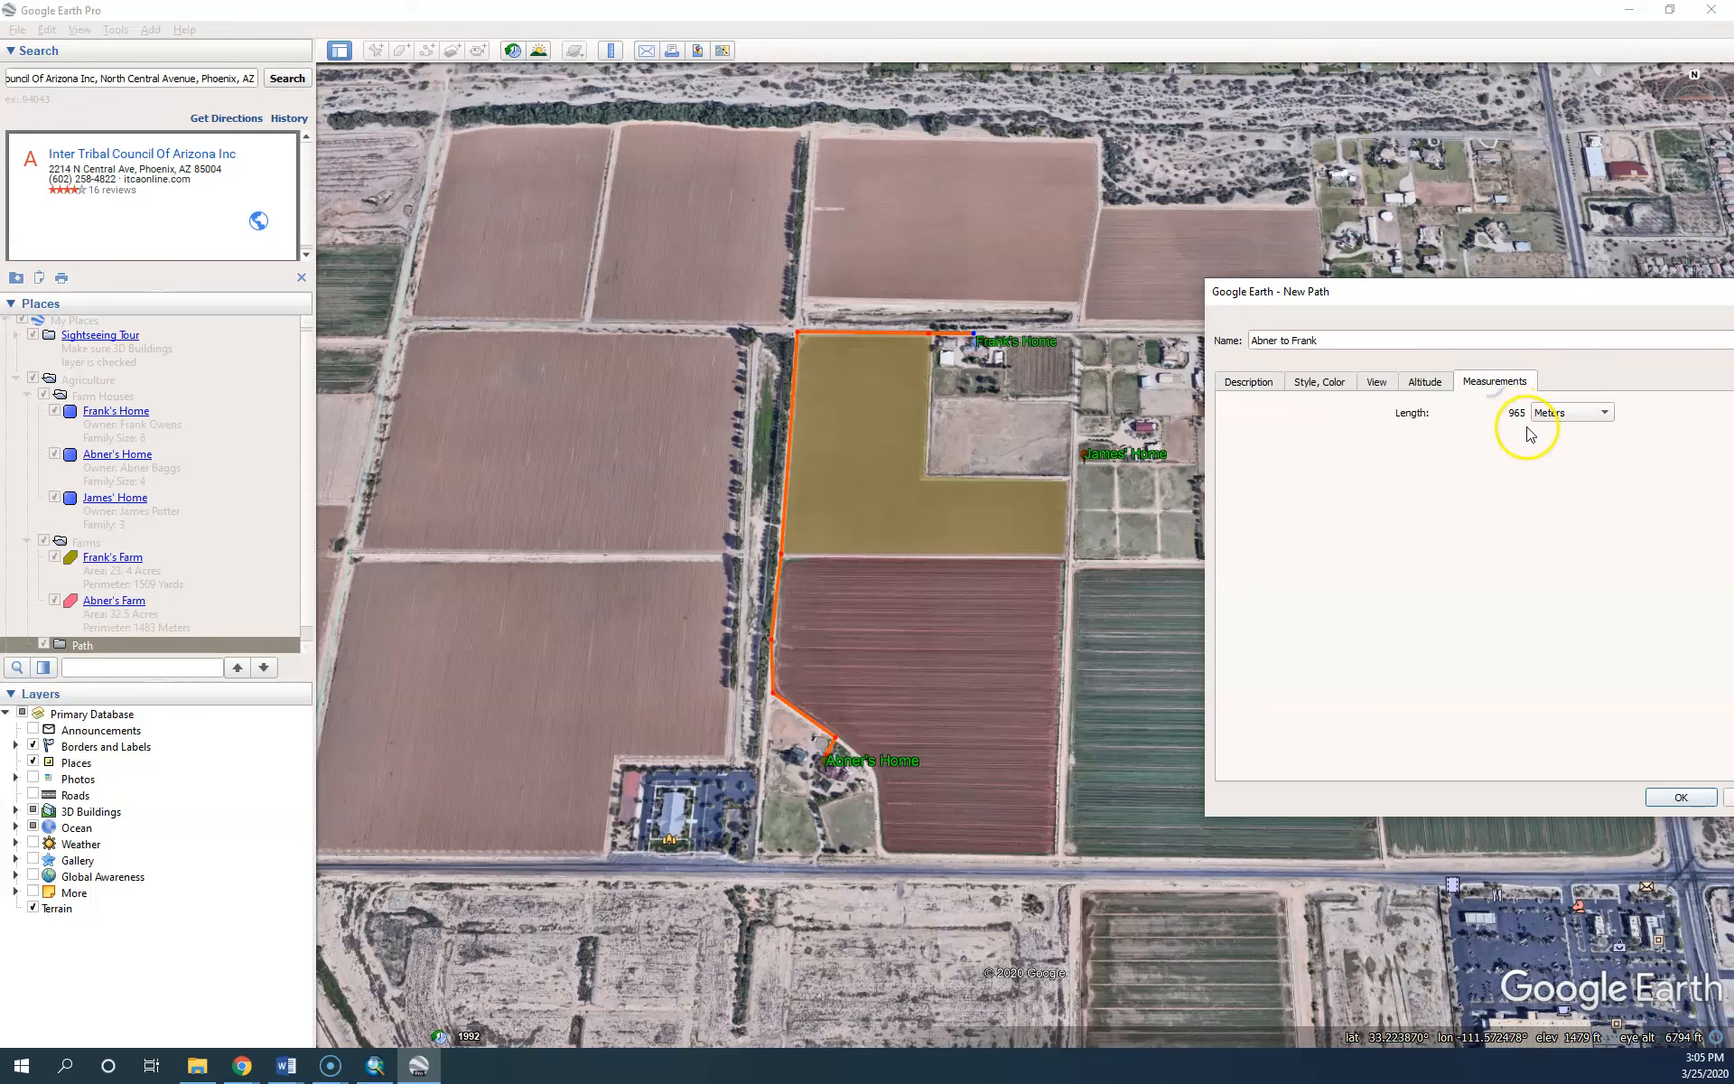
{"action": "left_click", "coordinate": [1551, 412]}
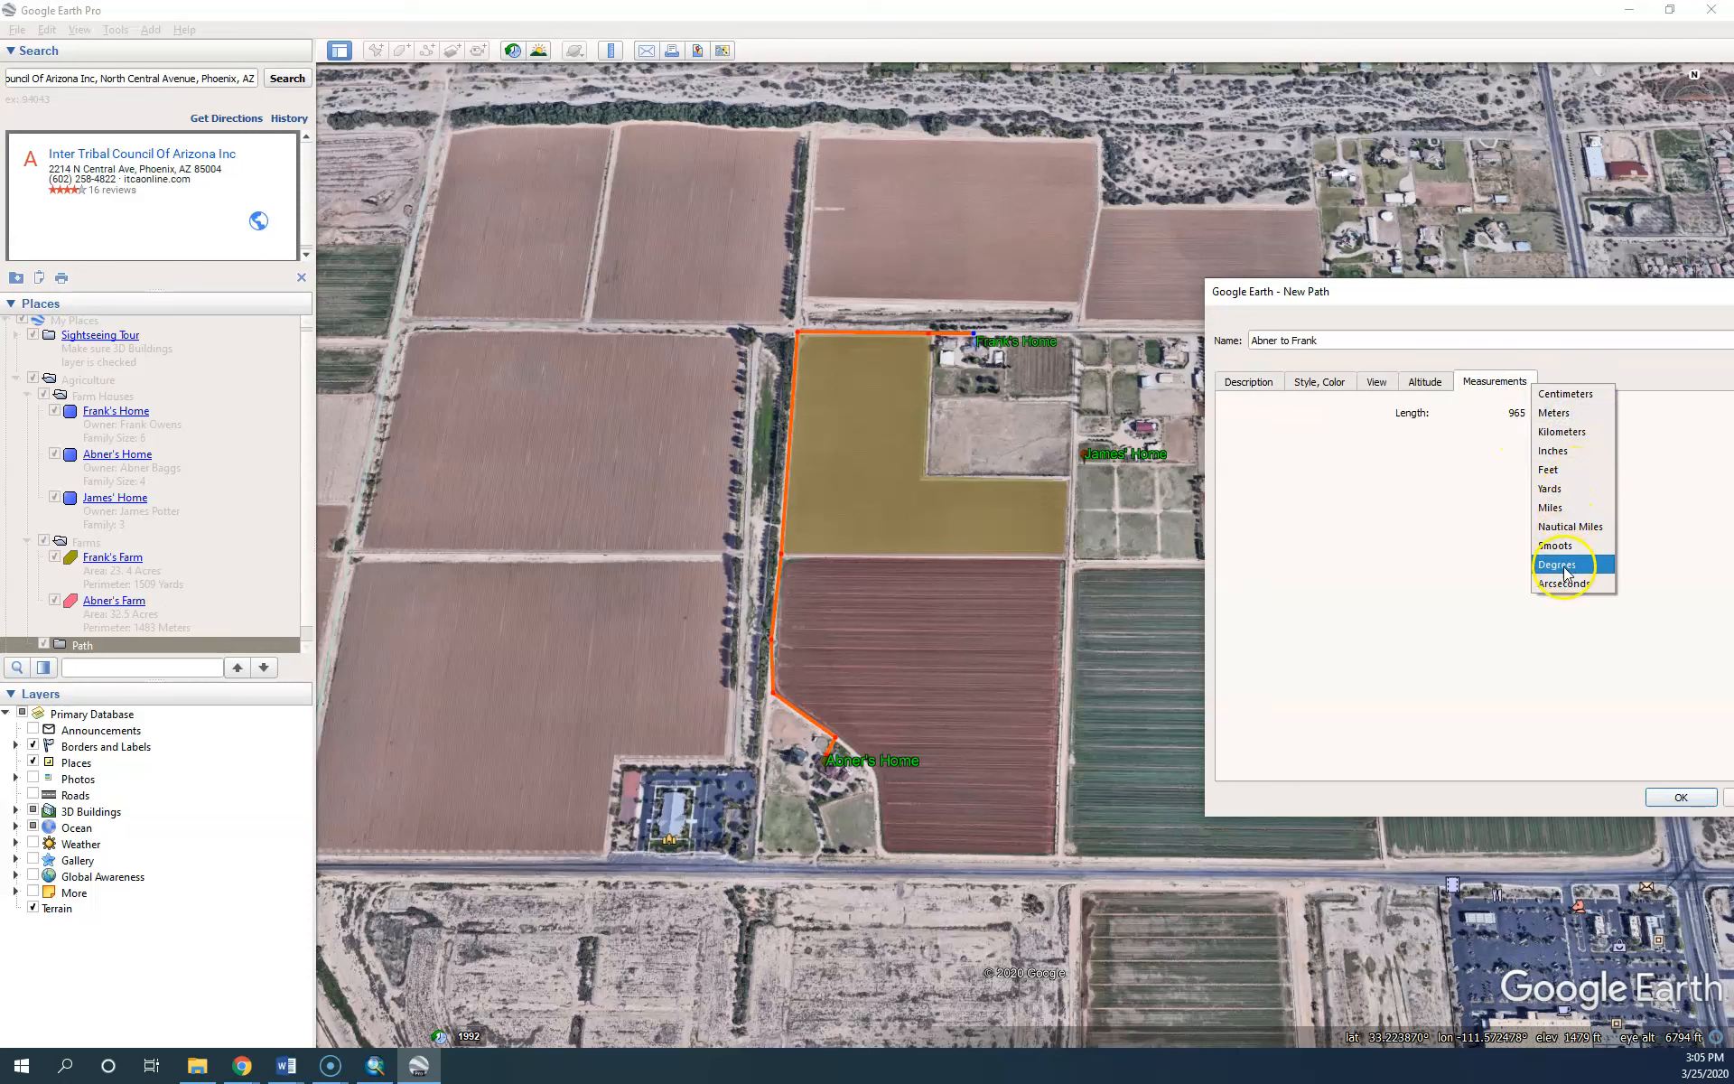
{"action": "left_click", "coordinate": [1553, 507]}
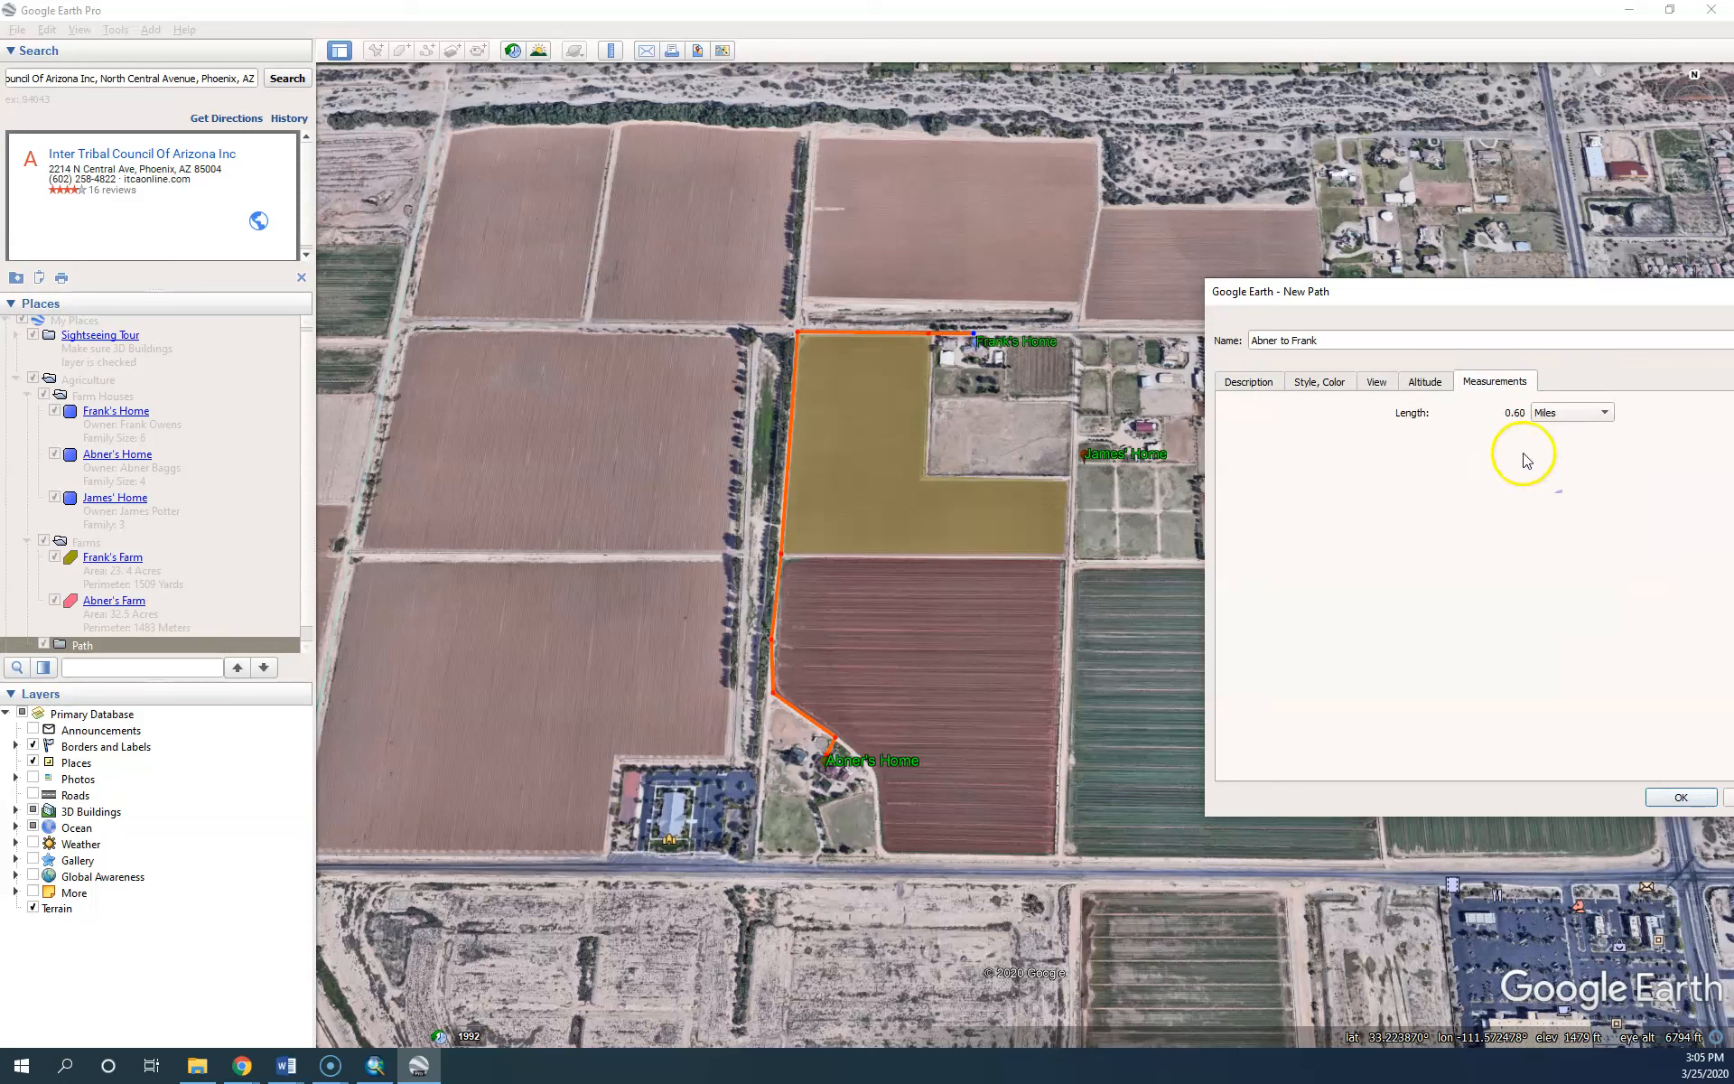
{"action": "left_click", "coordinate": [1248, 382]}
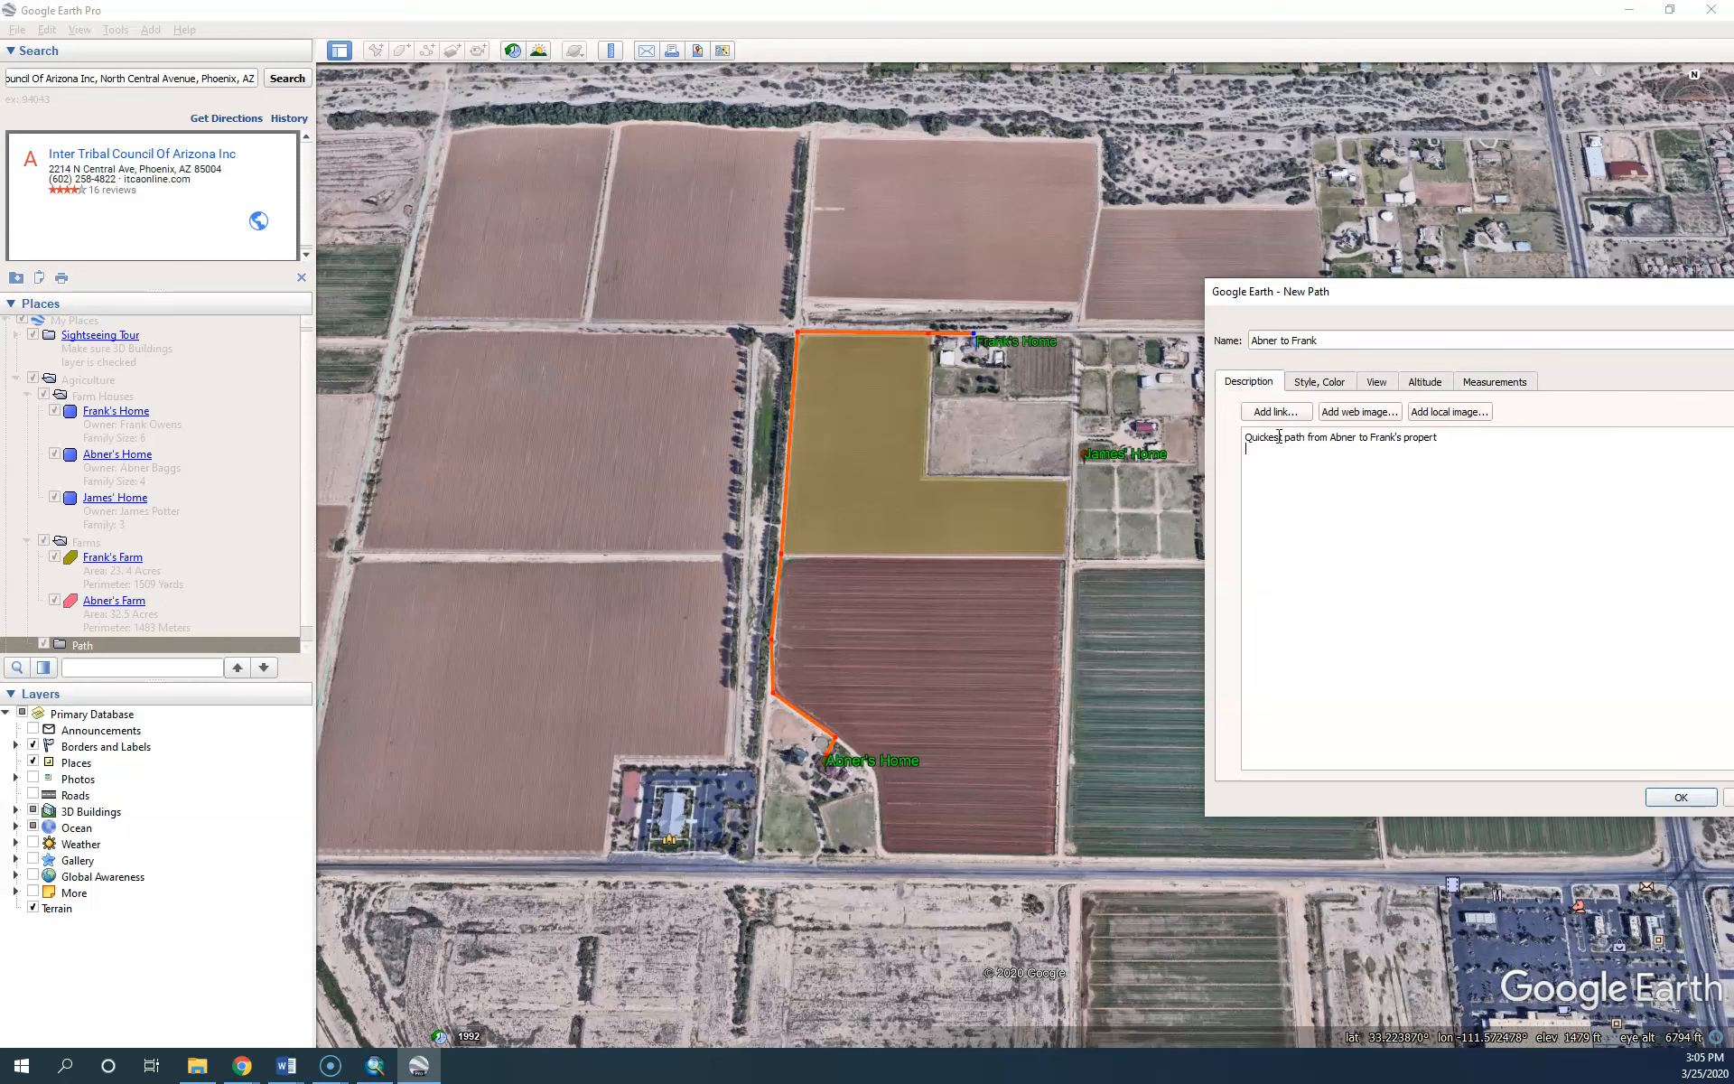
{"action": "type", "text": "istance: .6 miles"}
Finish the Abner to Frank path and collapse the Path, Farms and Agriculture folders
{"action": "left_click", "coordinate": [1679, 796]}
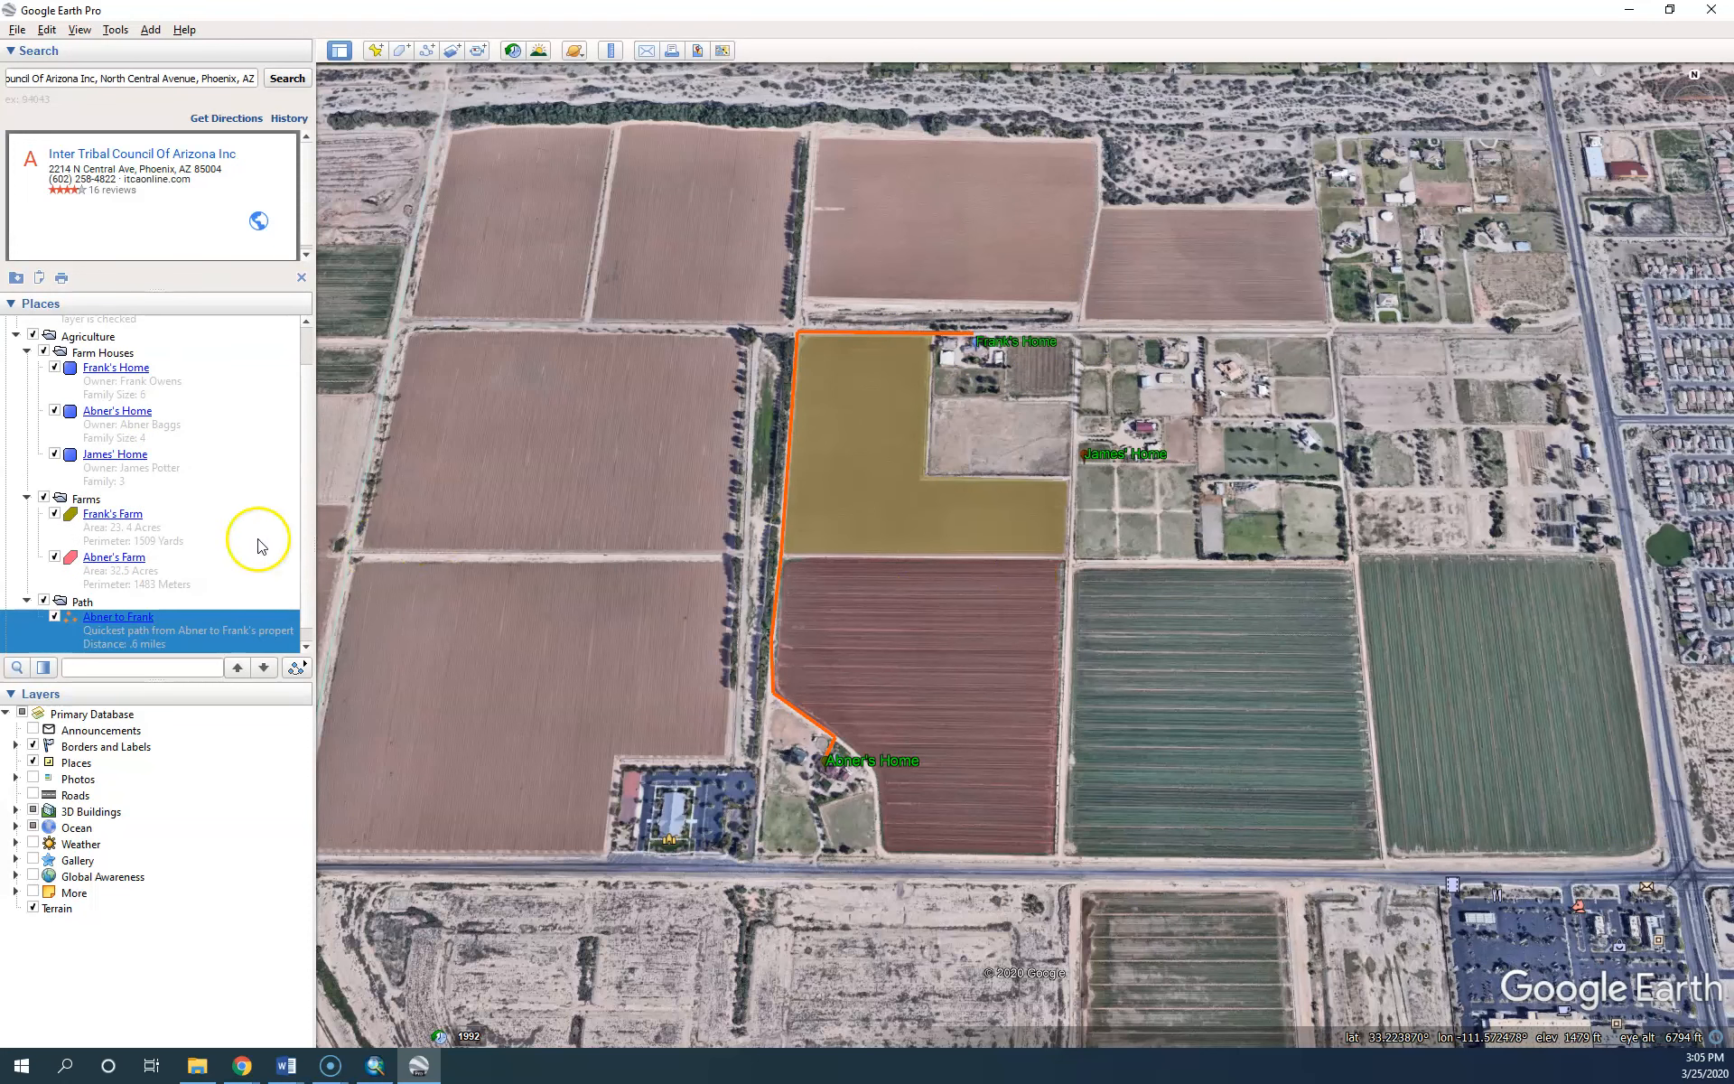
{"action": "left_click", "coordinate": [26, 601]}
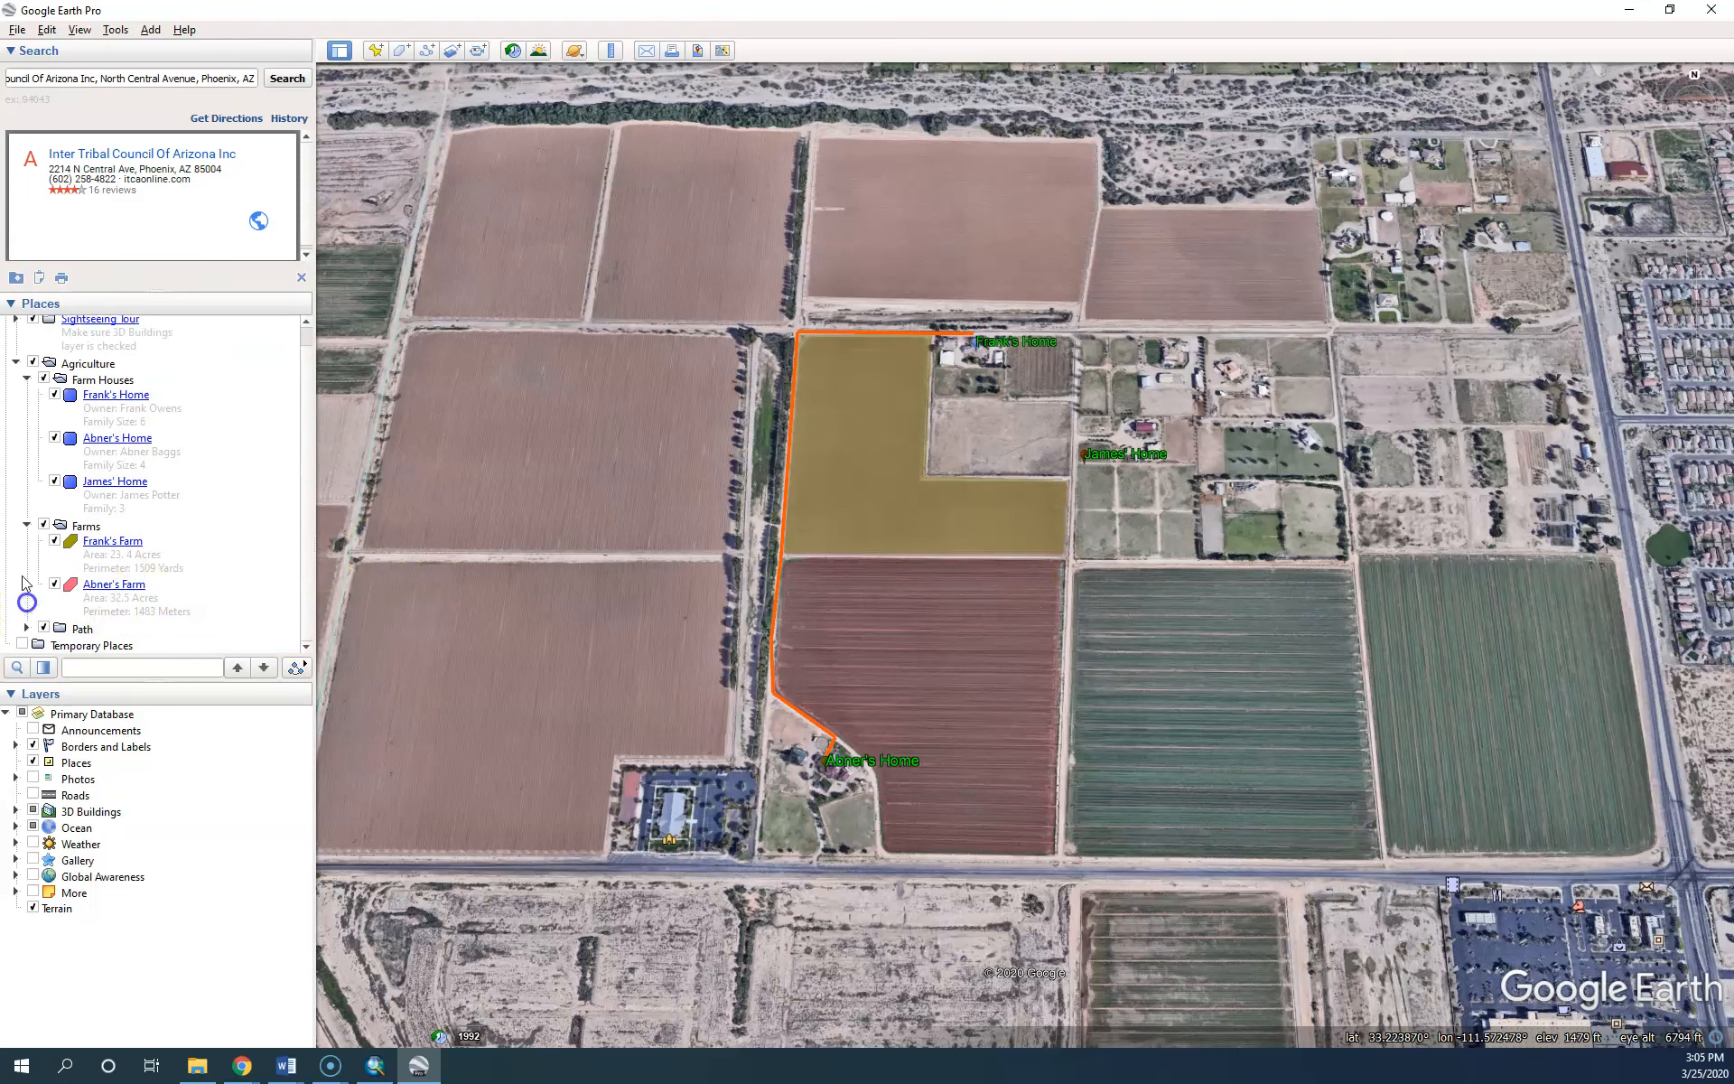
{"action": "left_click", "coordinate": [27, 526]}
{"action": "left_click", "coordinate": [15, 382]}
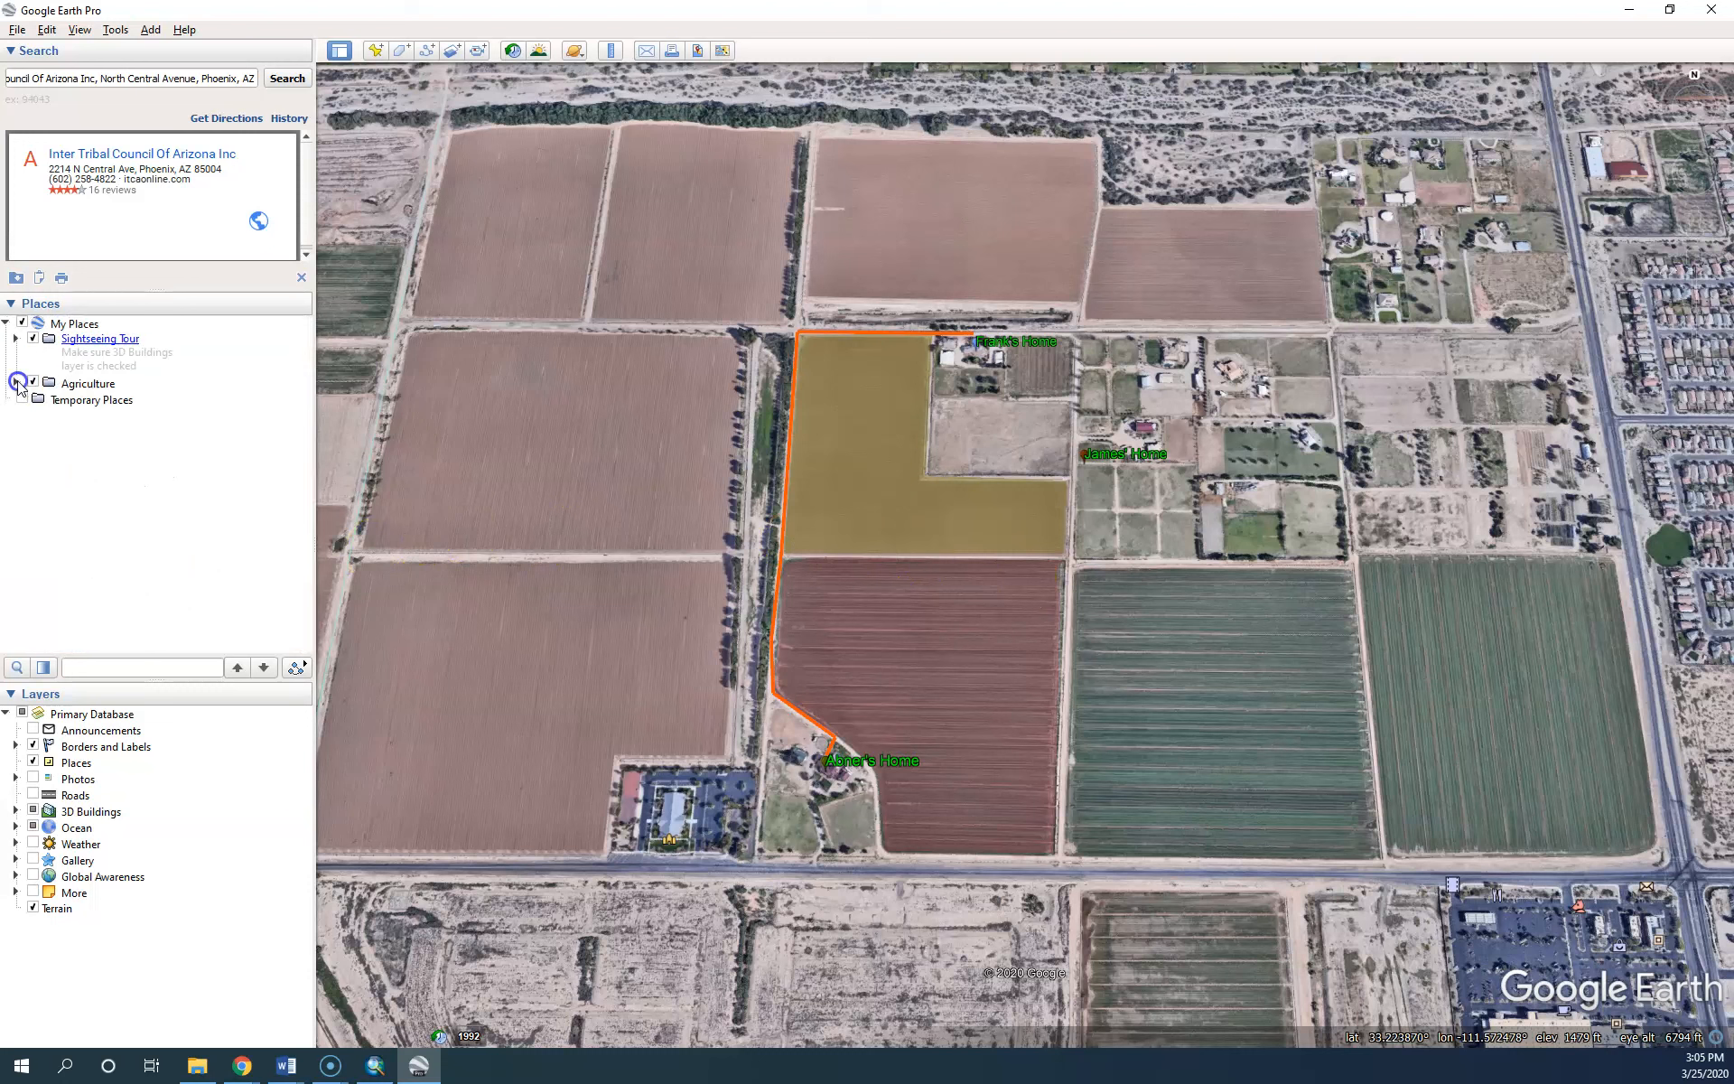
{"action": "left_click", "coordinate": [16, 339]}
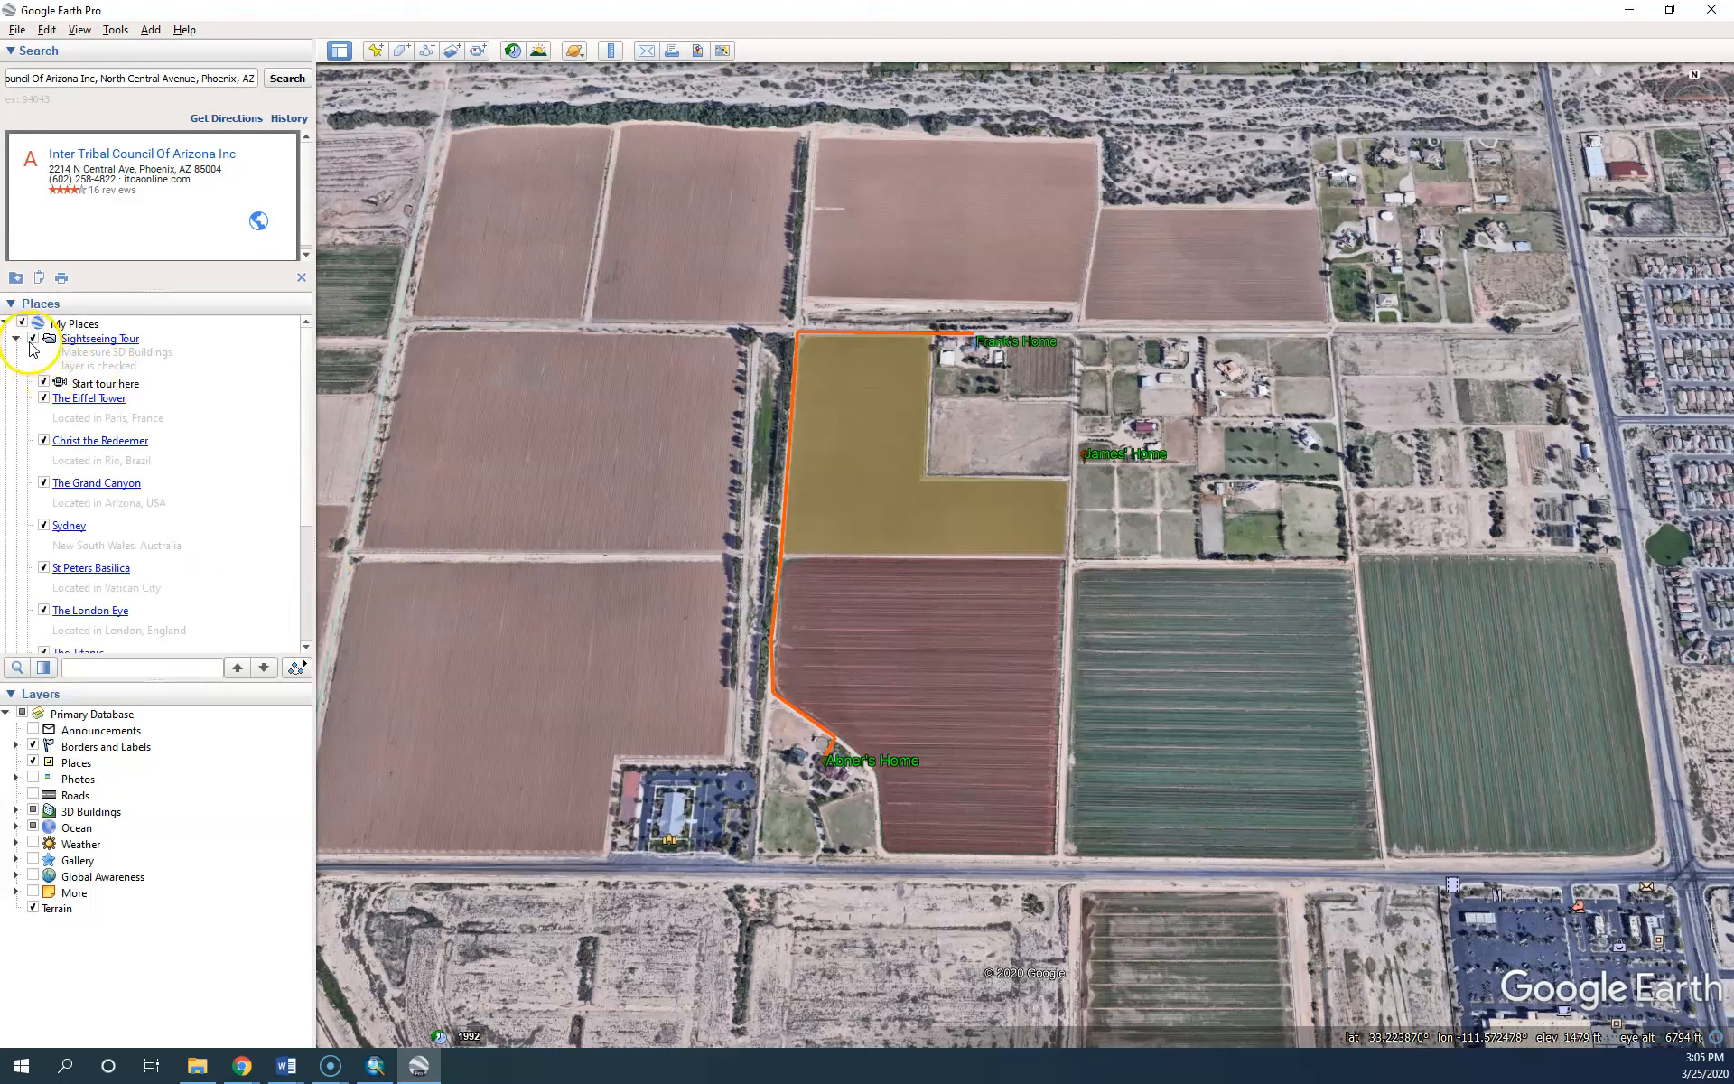
{"action": "left_click", "coordinate": [16, 340]}
Save the Agriculture folder as Agriculture.kmz, replacing the existing file
{"action": "right_click", "coordinate": [73, 388]}
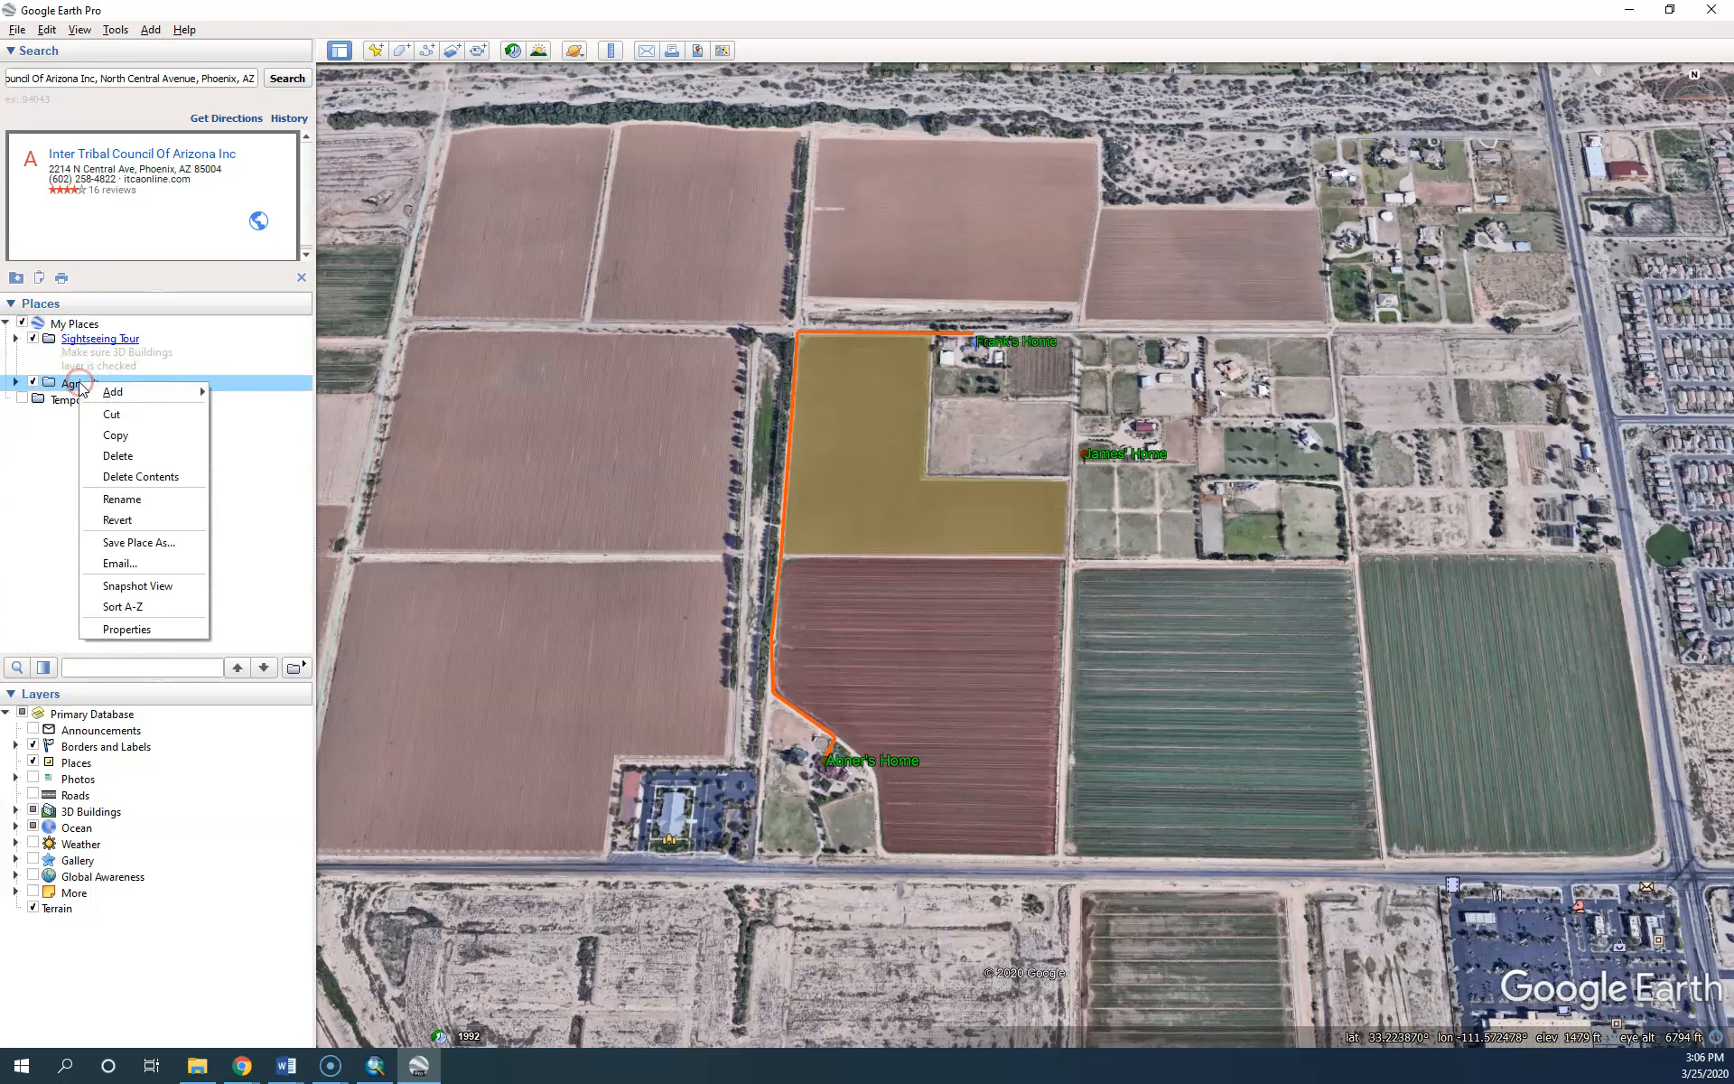
{"action": "left_click", "coordinate": [144, 543]}
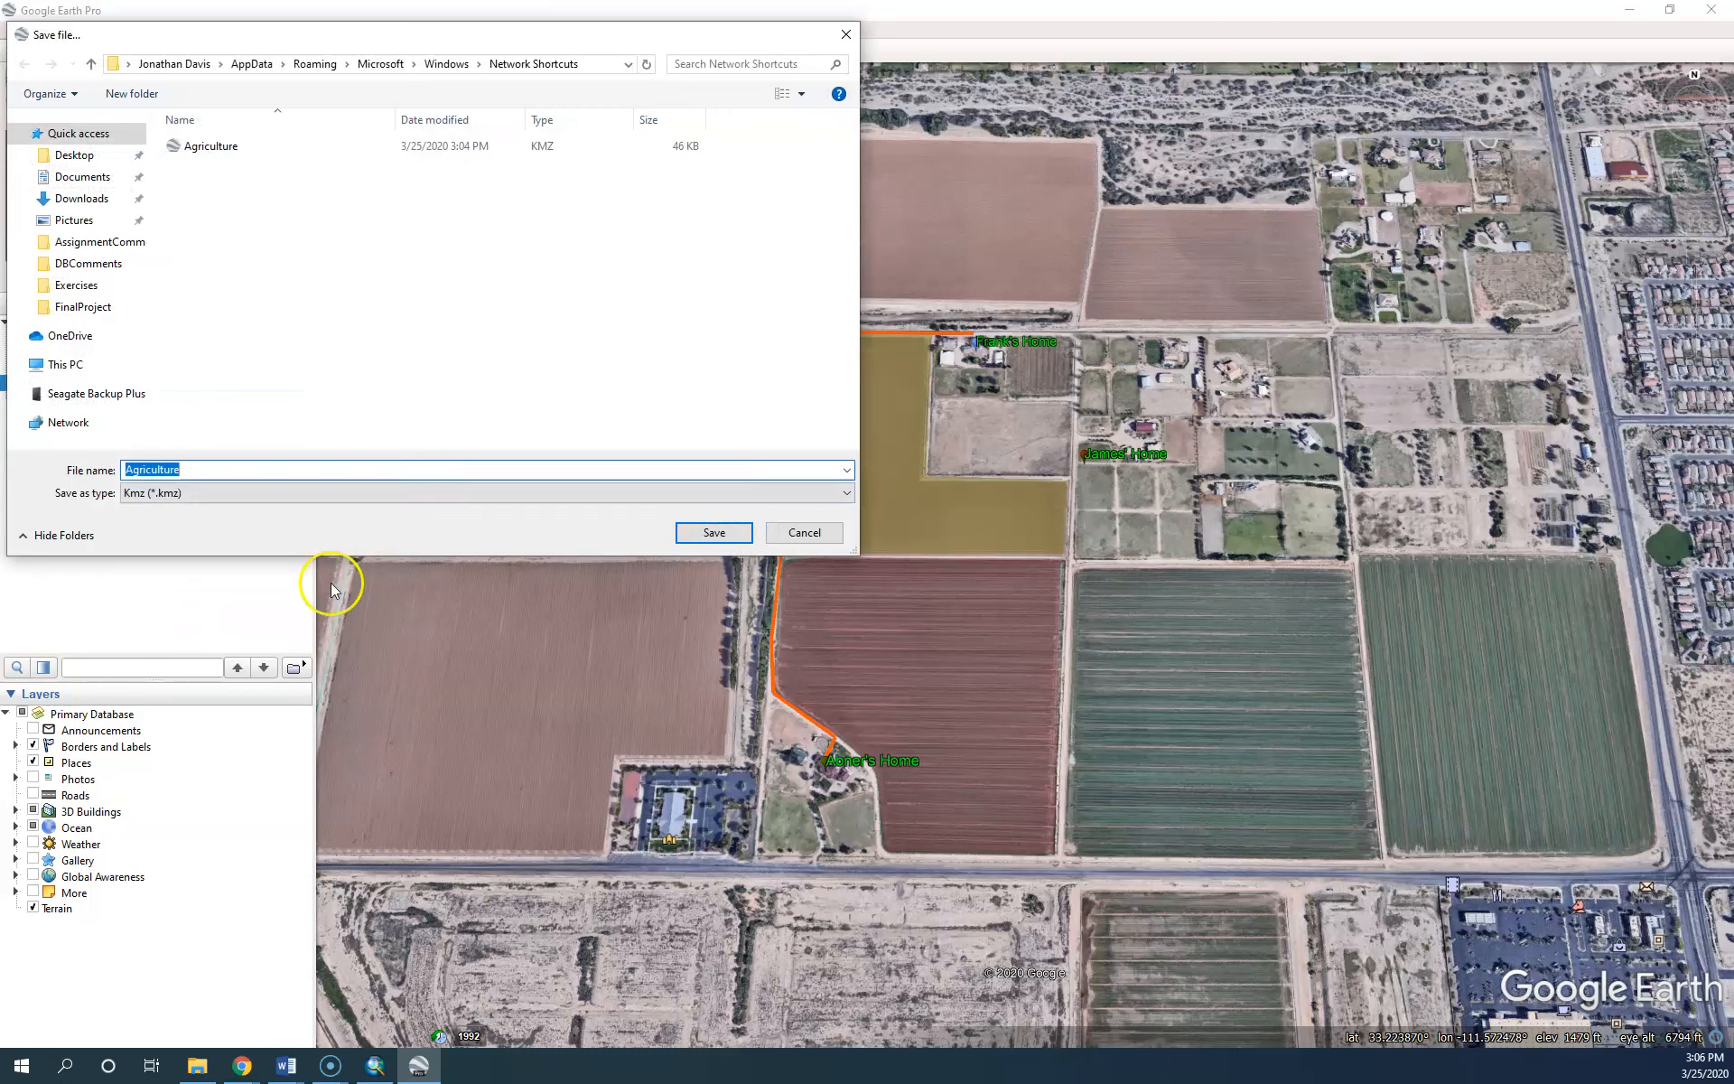
{"action": "left_click", "coordinate": [221, 147]}
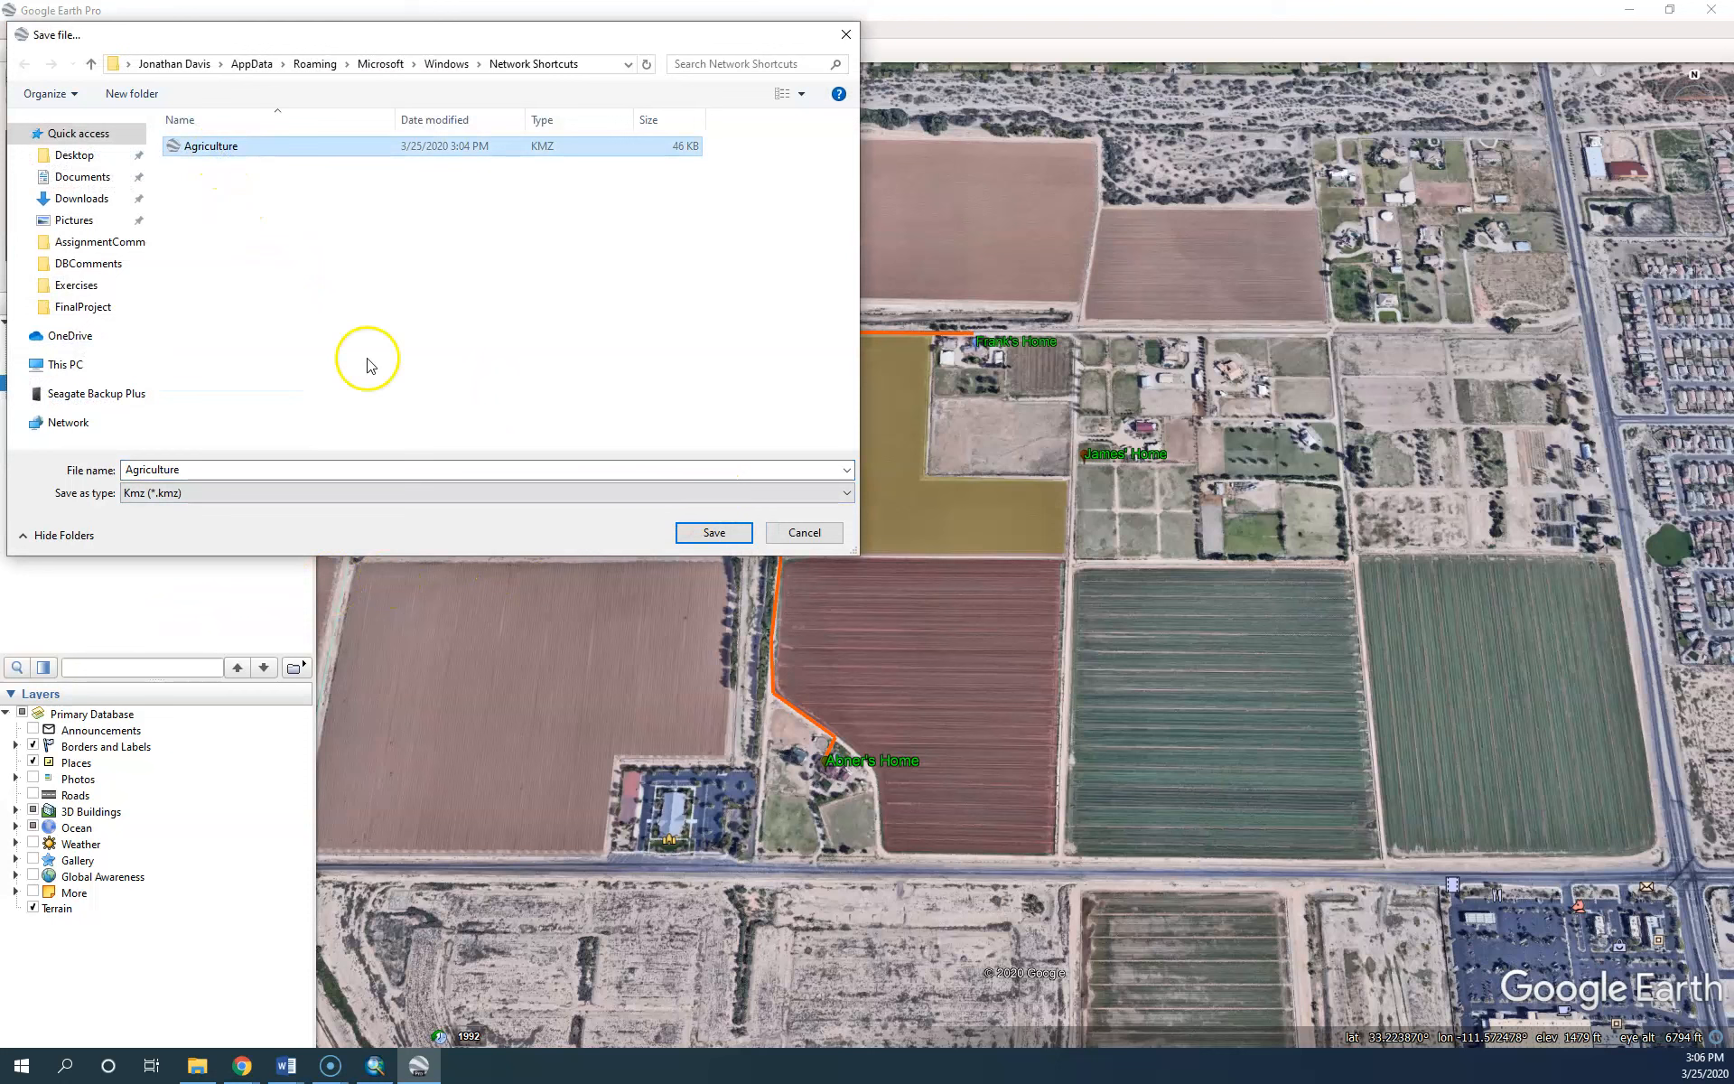
{"action": "left_click", "coordinate": [720, 536]}
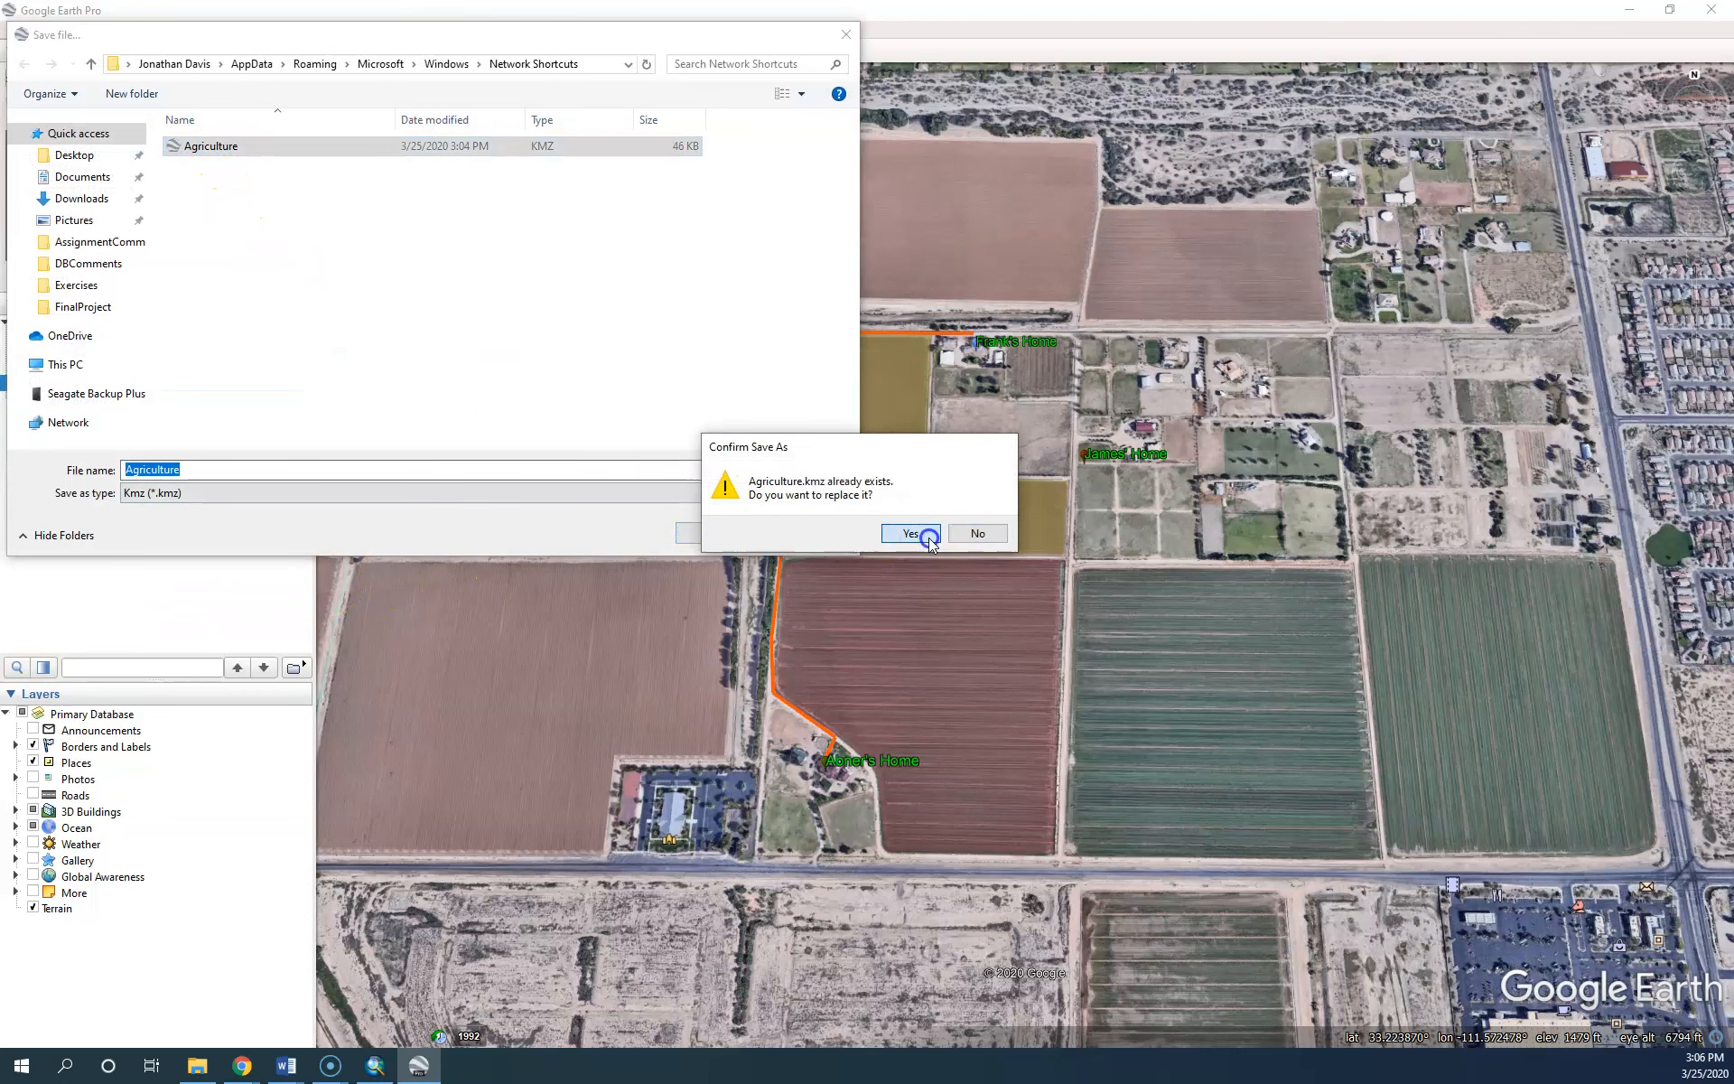
{"action": "left_click", "coordinate": [922, 534]}
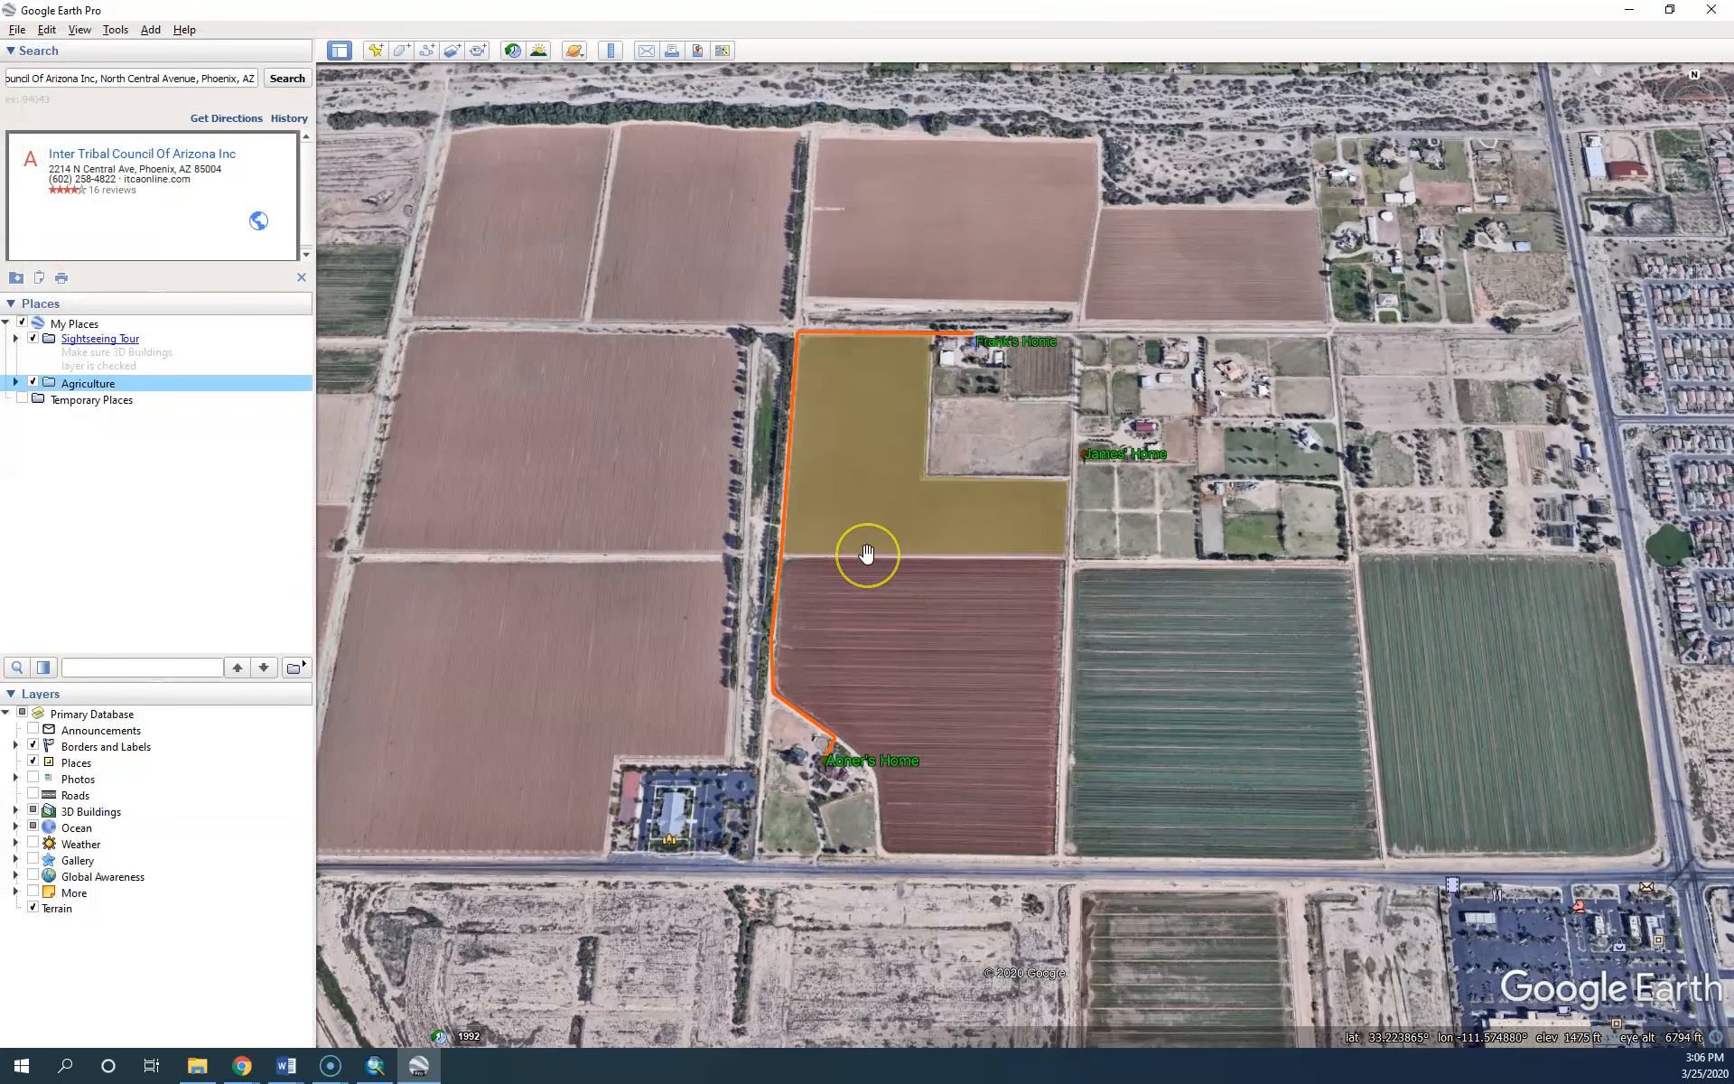